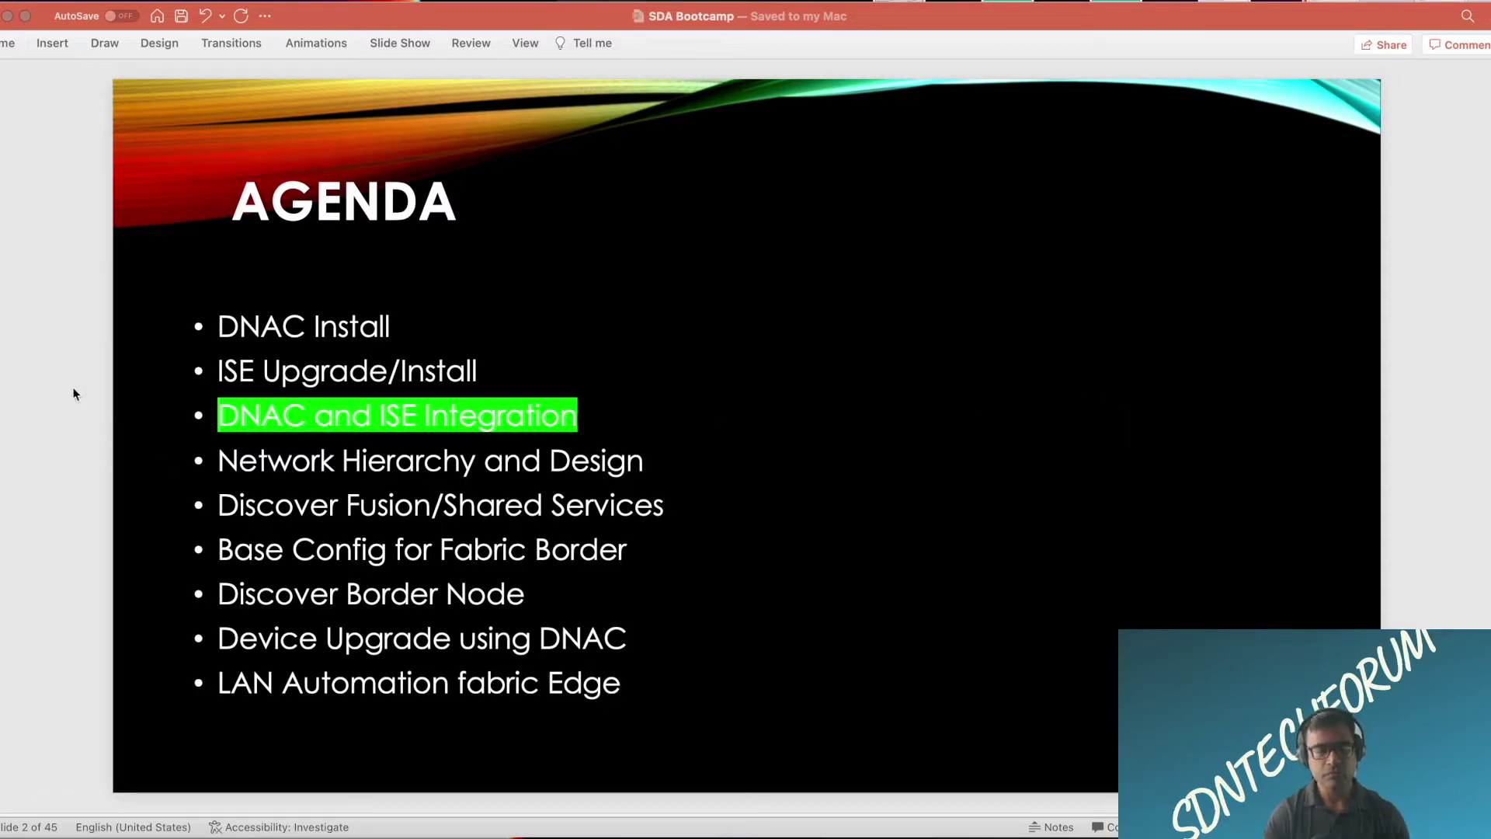
Step: Advance the PowerPoint deck from the agenda to slide 3, DNAC ISE Integration Steps
{"action": "left_click", "coordinate": [72, 335]}
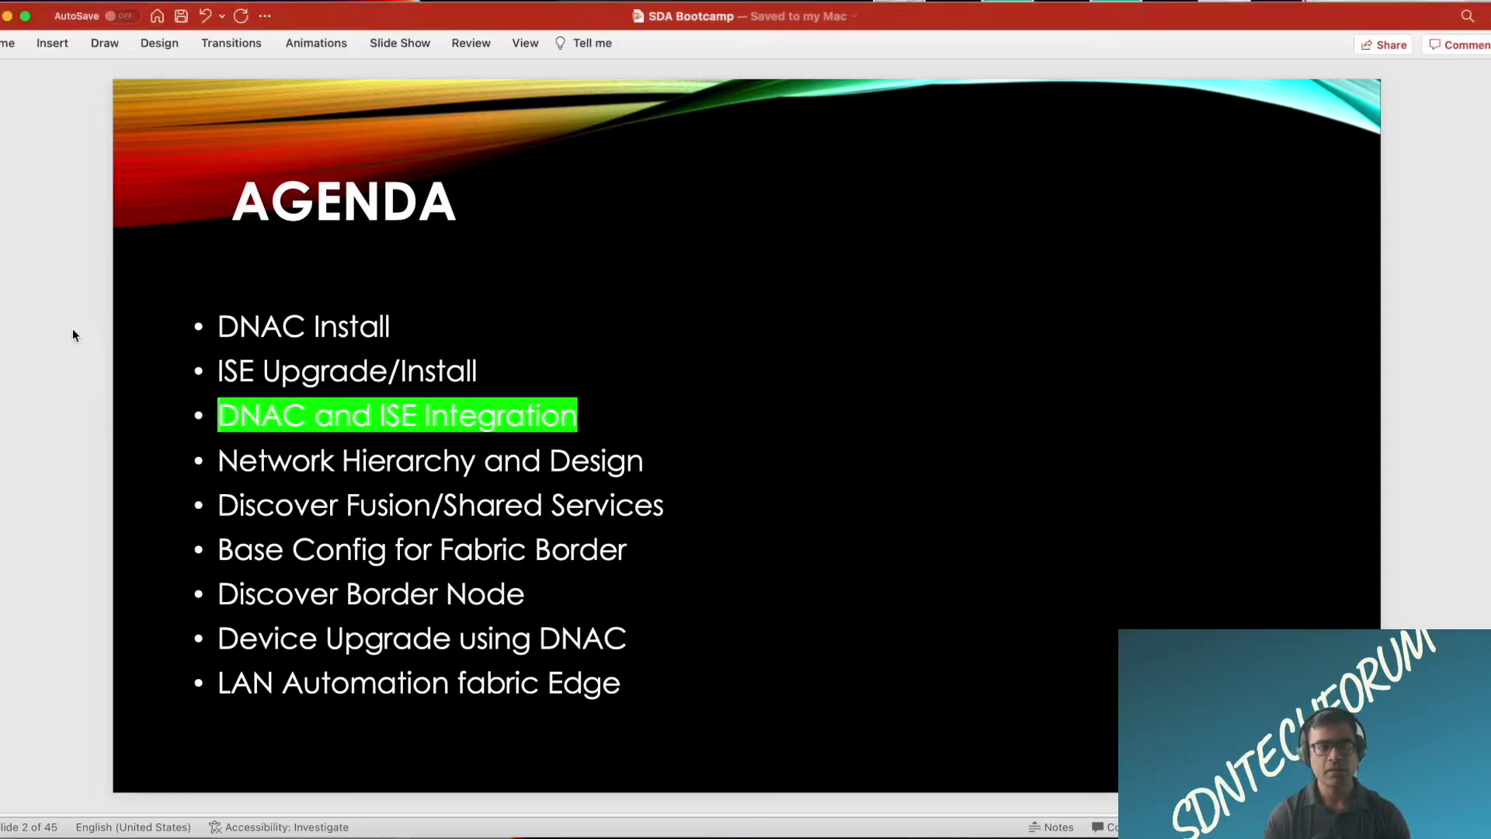
{"action": "key", "text": "Down"}
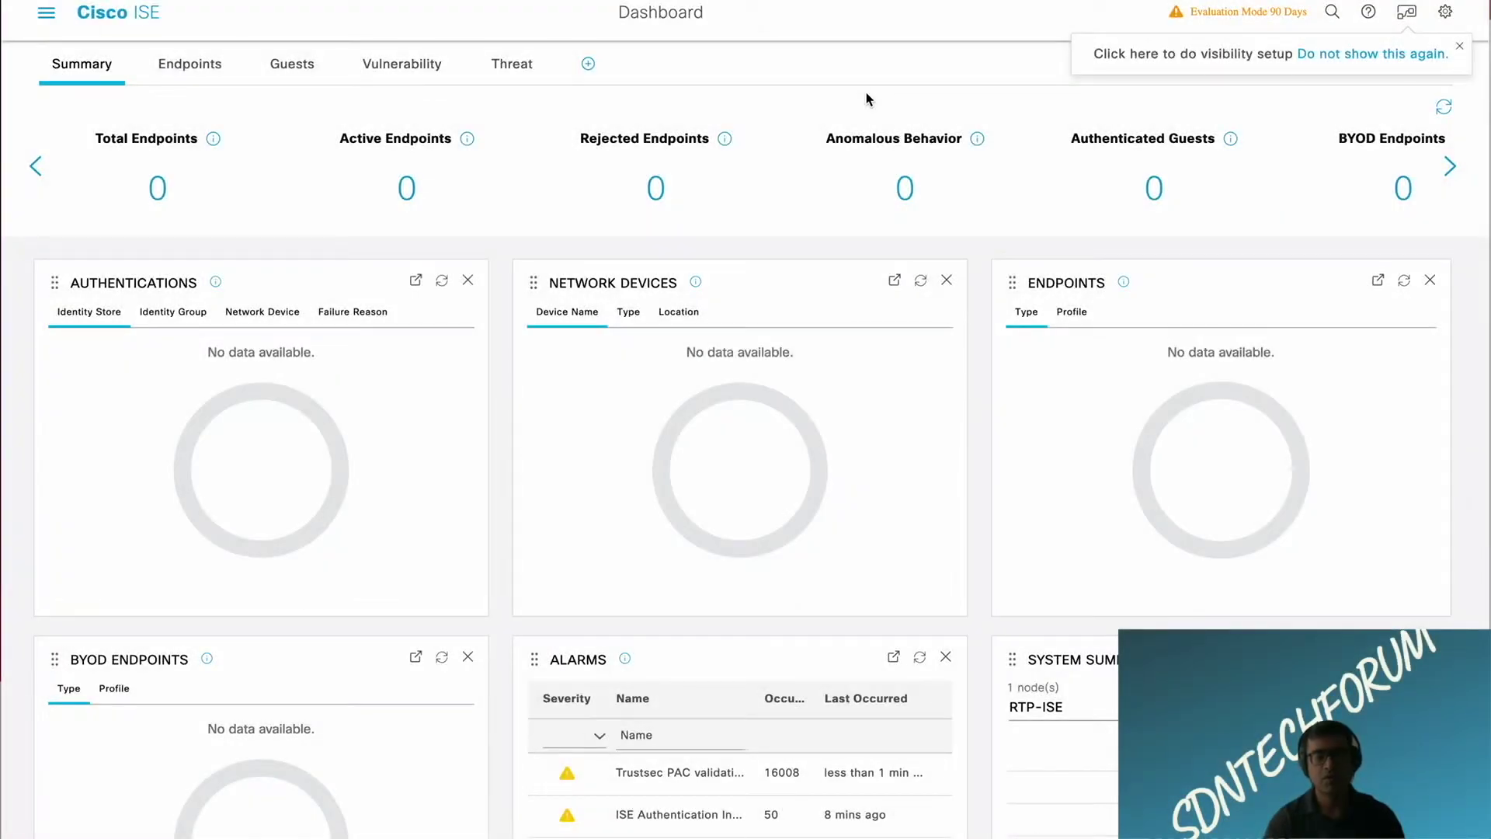
{"action": "left_click", "coordinate": [1370, 13]}
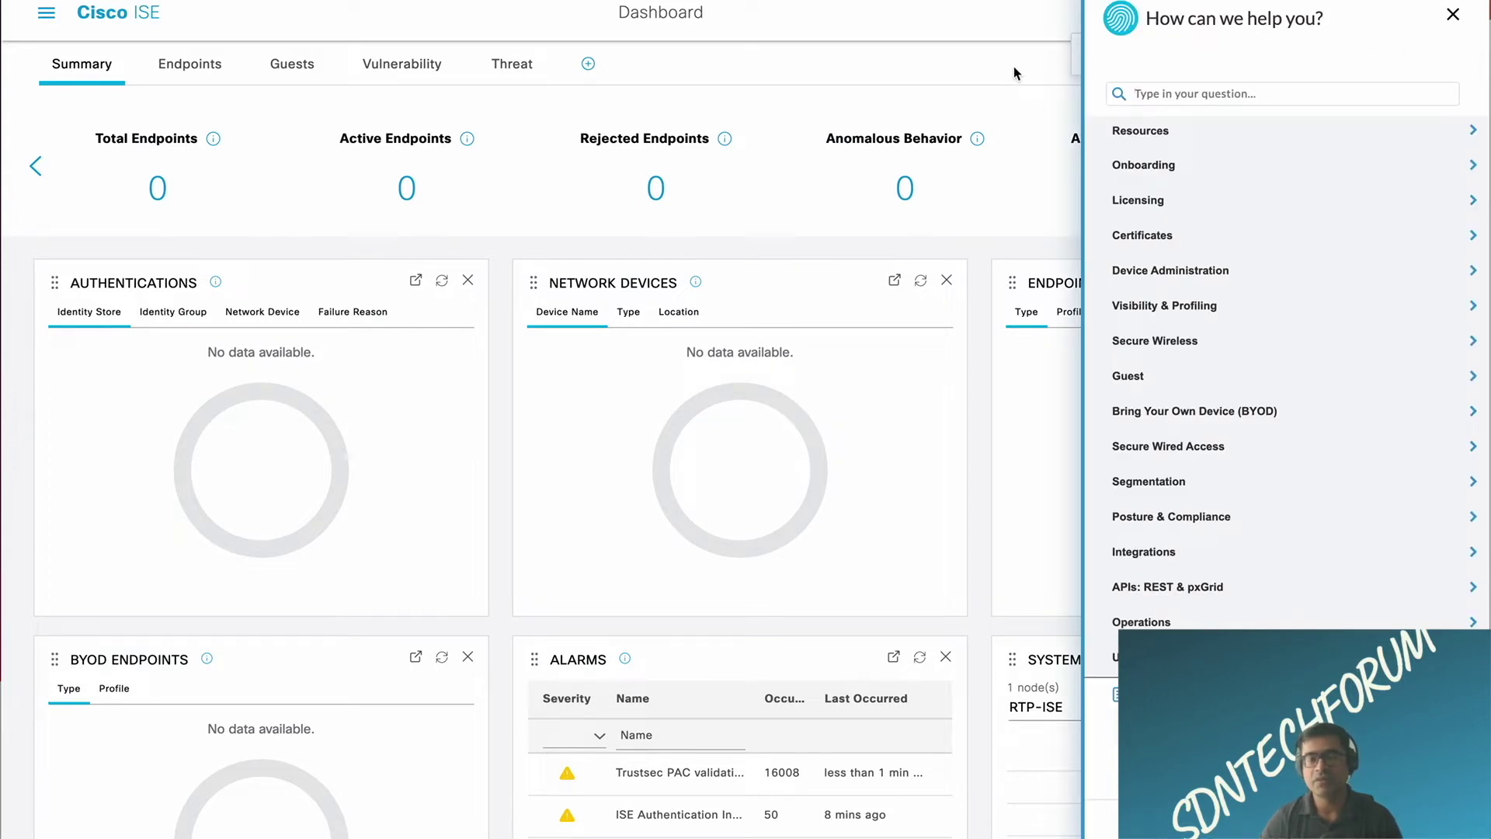
{"action": "left_click", "coordinate": [1452, 16]}
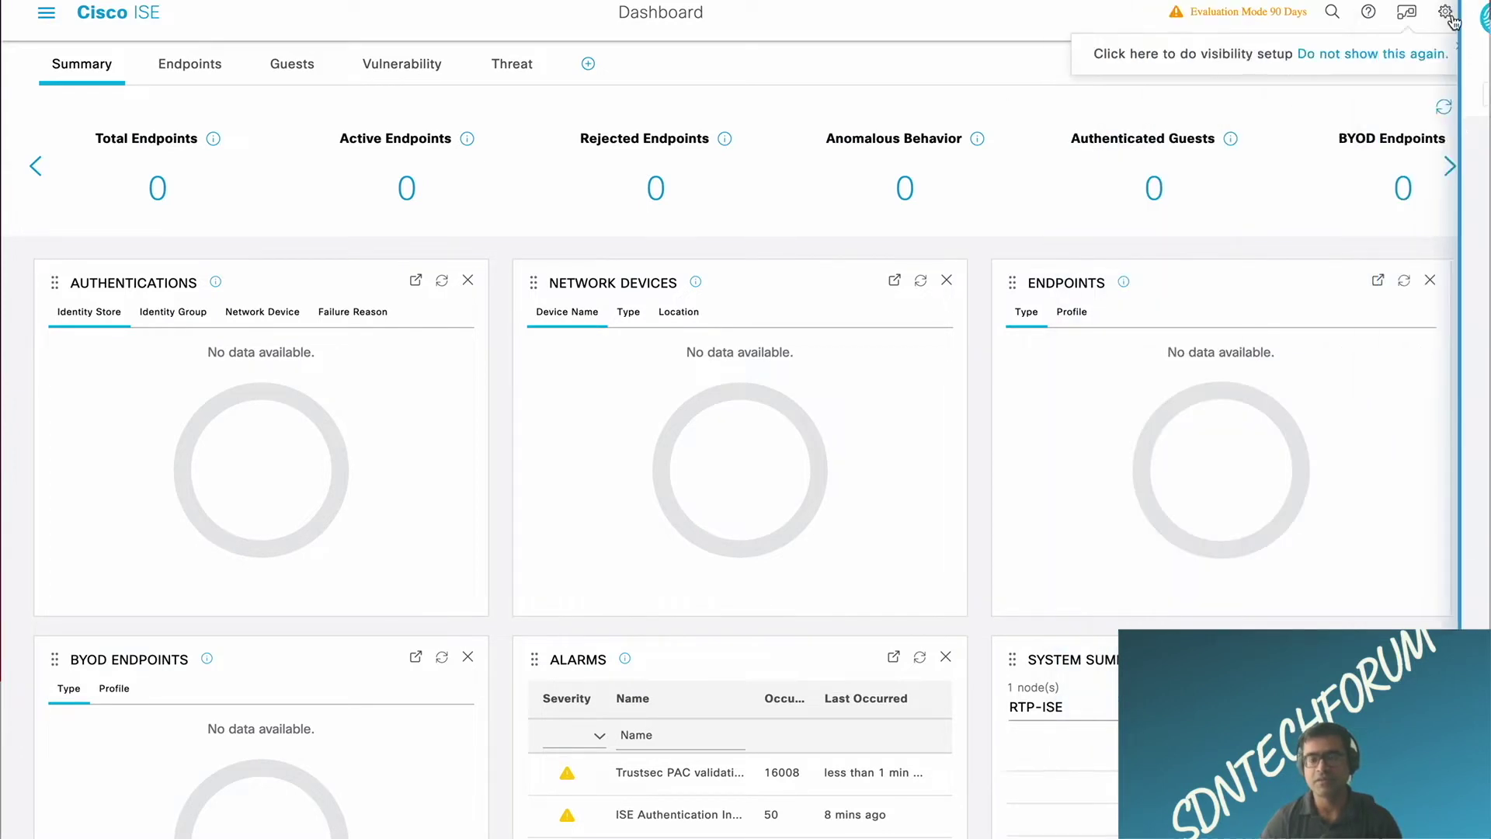
{"action": "mouse_move", "coordinate": [1446, 17]}
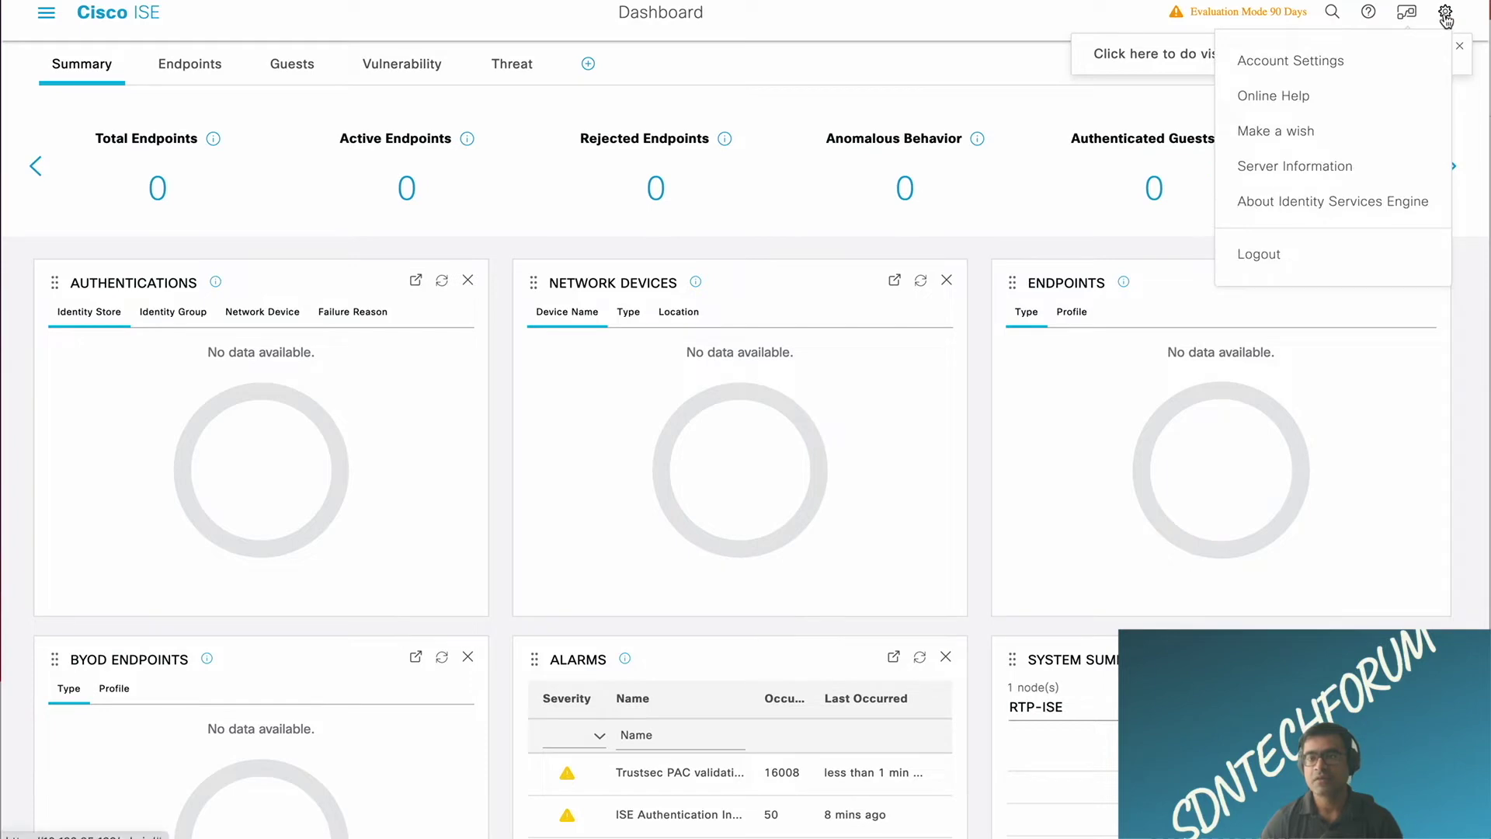
{"action": "left_click", "coordinate": [1320, 205]}
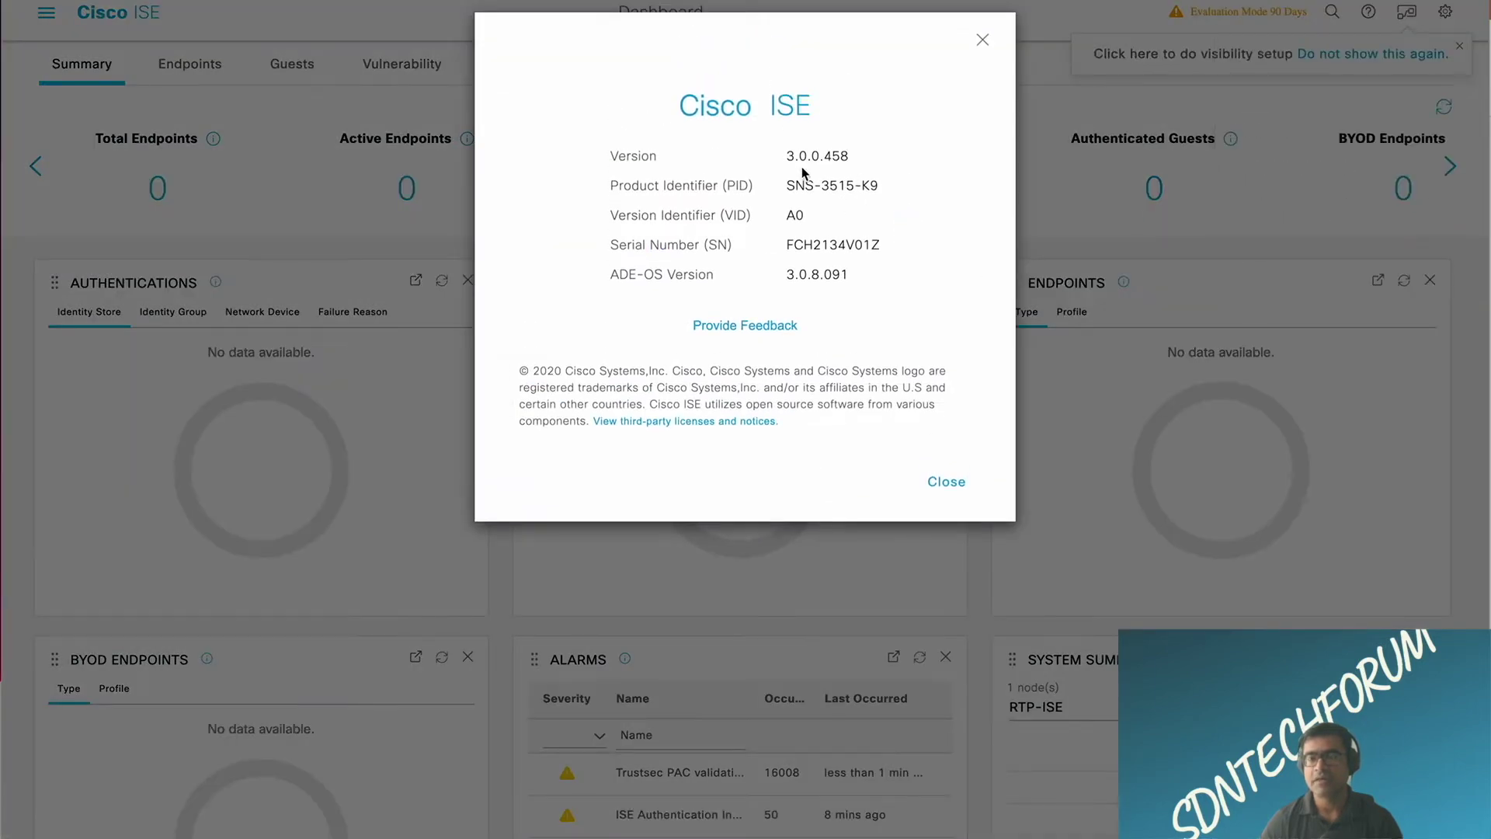
{"action": "left_click", "coordinate": [942, 485]}
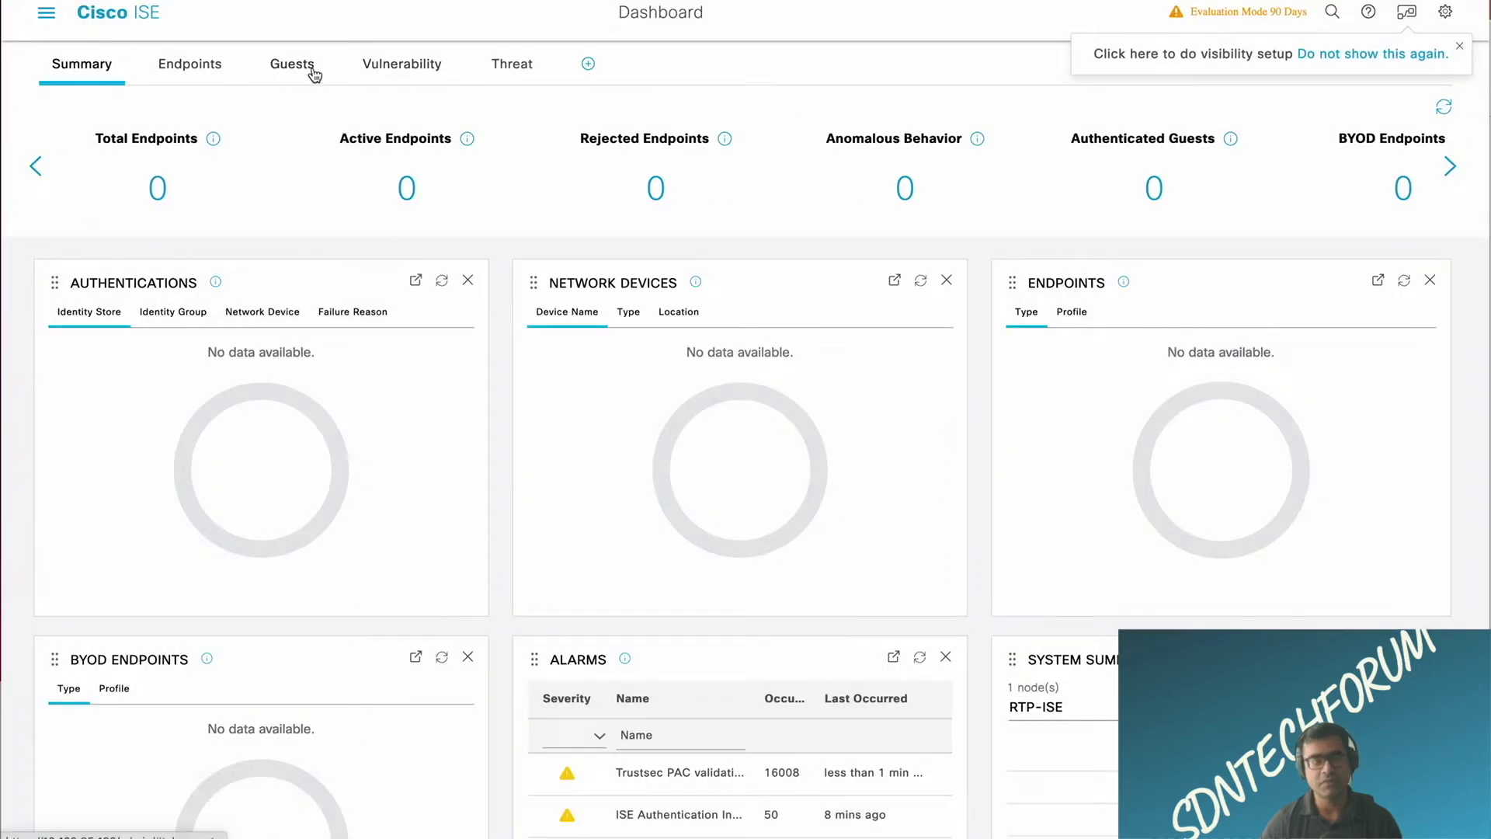
Step: Go to Administration > System > Deployment and dismiss the standalone-mode information message
{"action": "left_click", "coordinate": [48, 17]}
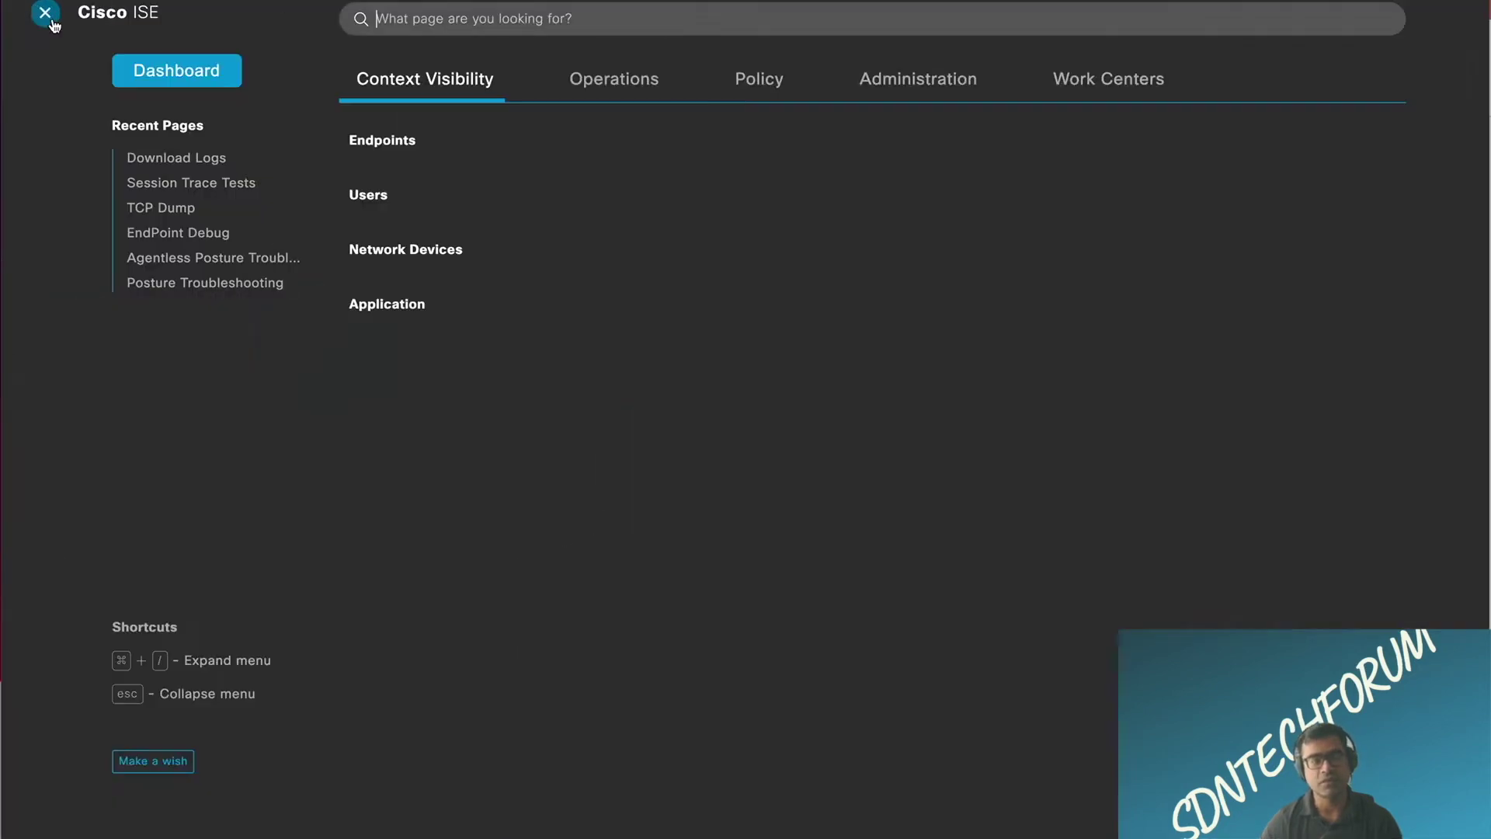
{"action": "left_click", "coordinate": [922, 83]}
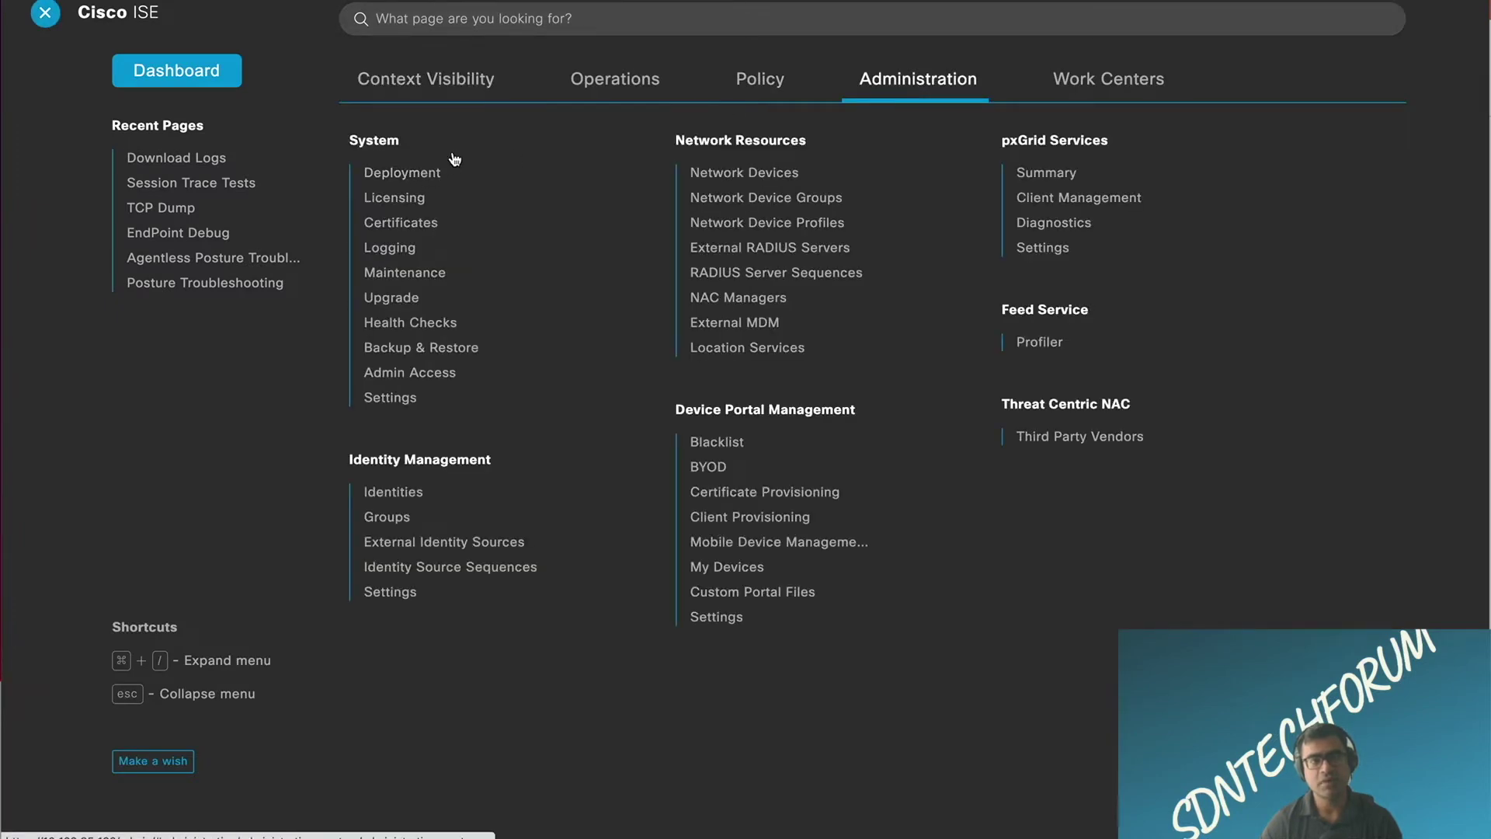
{"action": "left_click", "coordinate": [418, 175]}
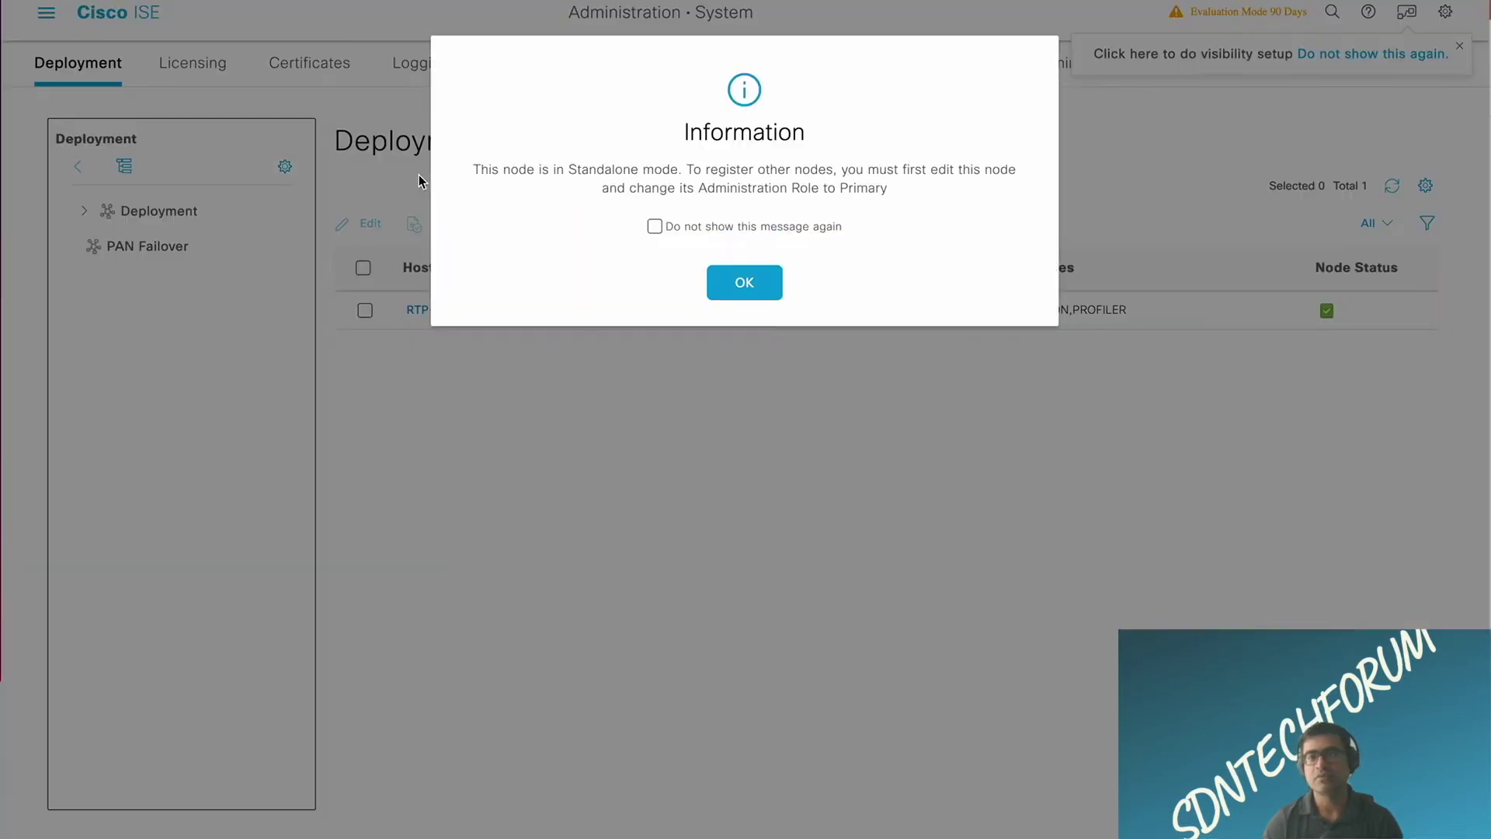
{"action": "left_click", "coordinate": [744, 288]}
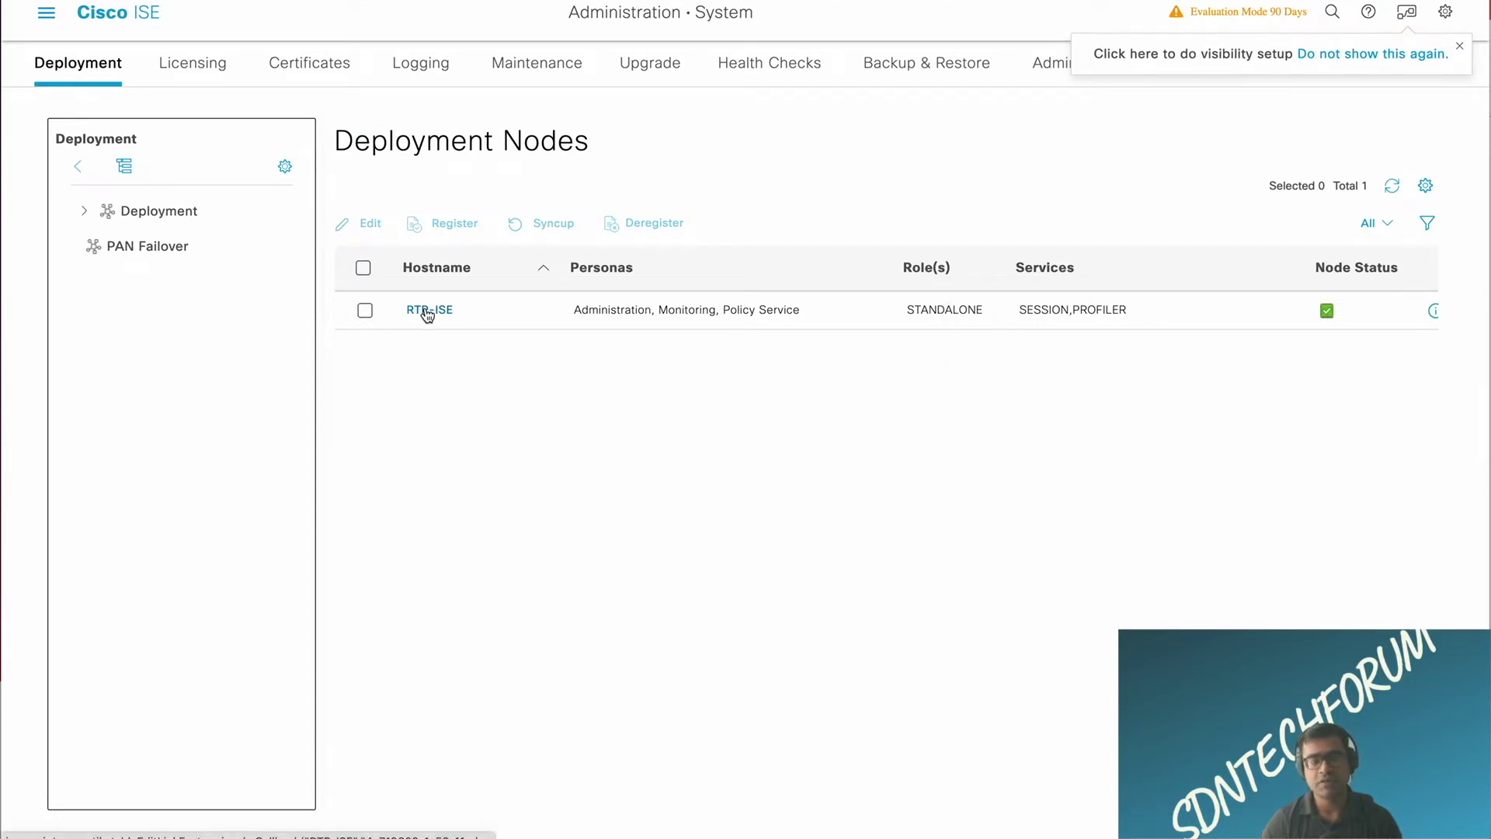
Step: Edit the RTP-ISE node, try the pxGrid persona toggle, and promote the node to primary
{"action": "left_click", "coordinate": [427, 311]}
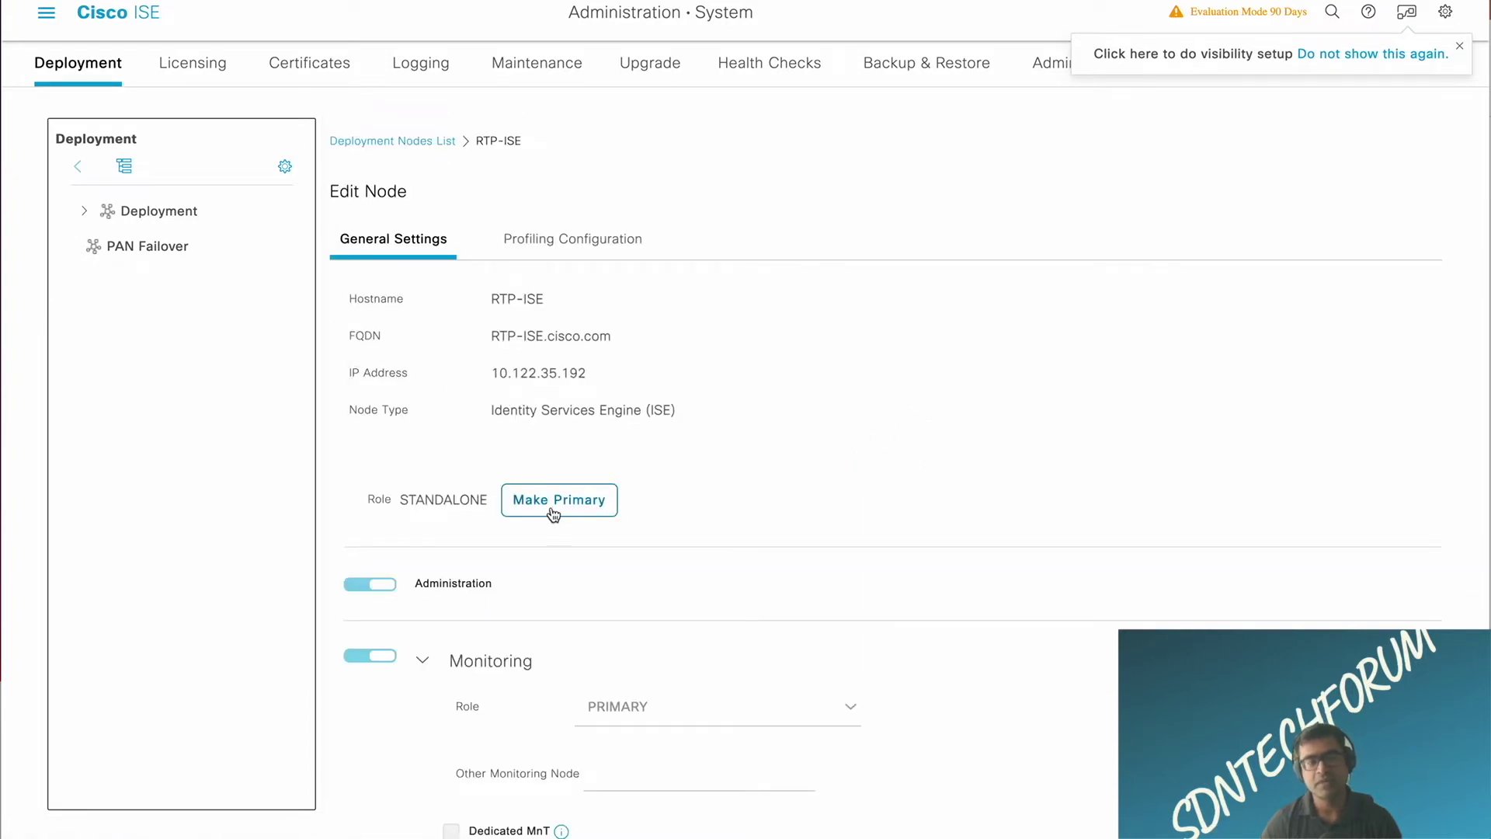
{"action": "scroll", "coordinate": [892, 423], "scroll_direction": "down", "scroll_amount": 3}
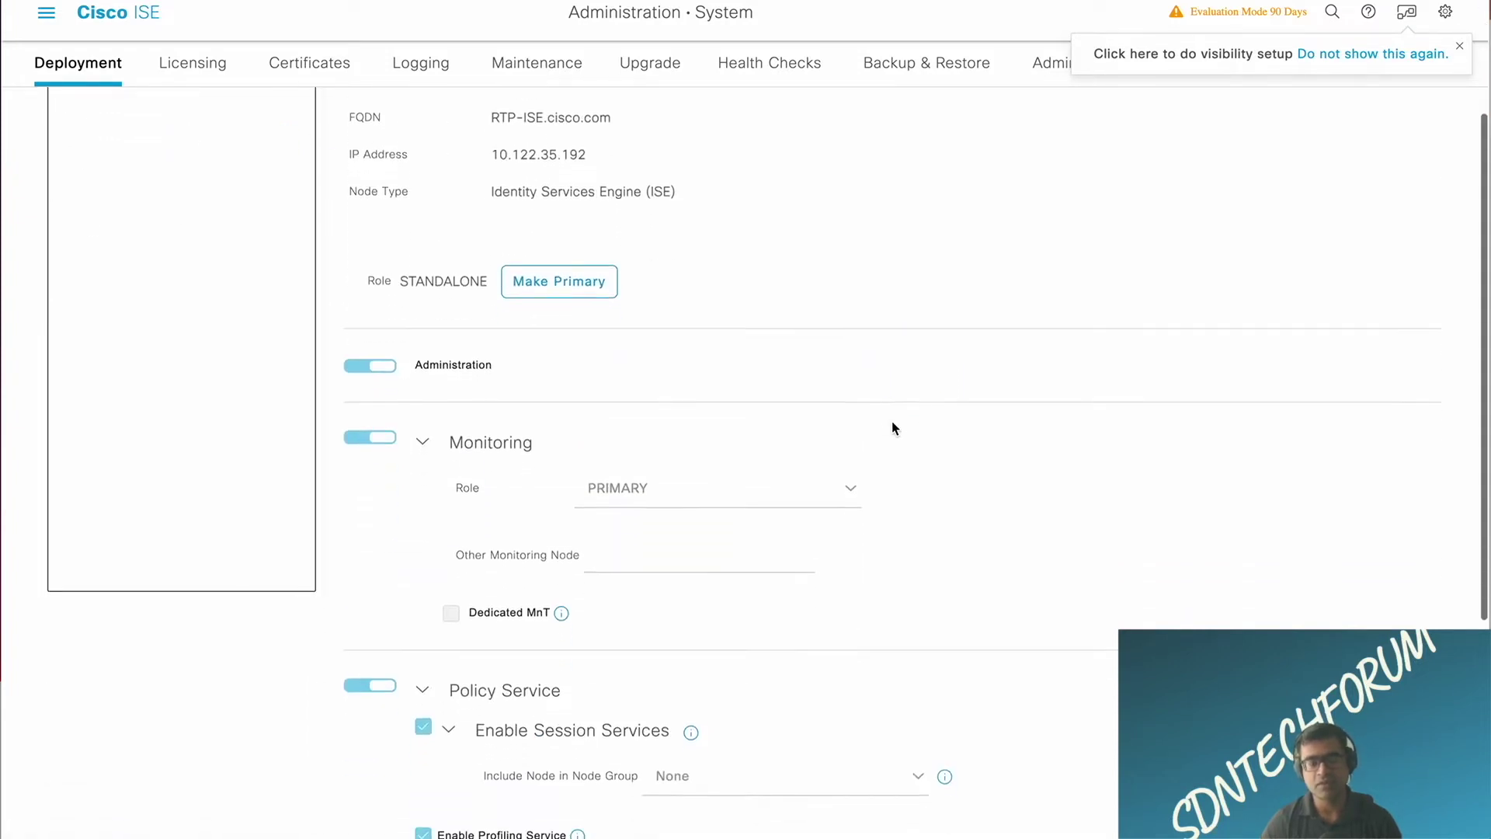
{"action": "scroll", "coordinate": [893, 425], "scroll_direction": "down", "scroll_amount": 2}
{"action": "scroll", "coordinate": [892, 425], "scroll_direction": "down", "scroll_amount": 2}
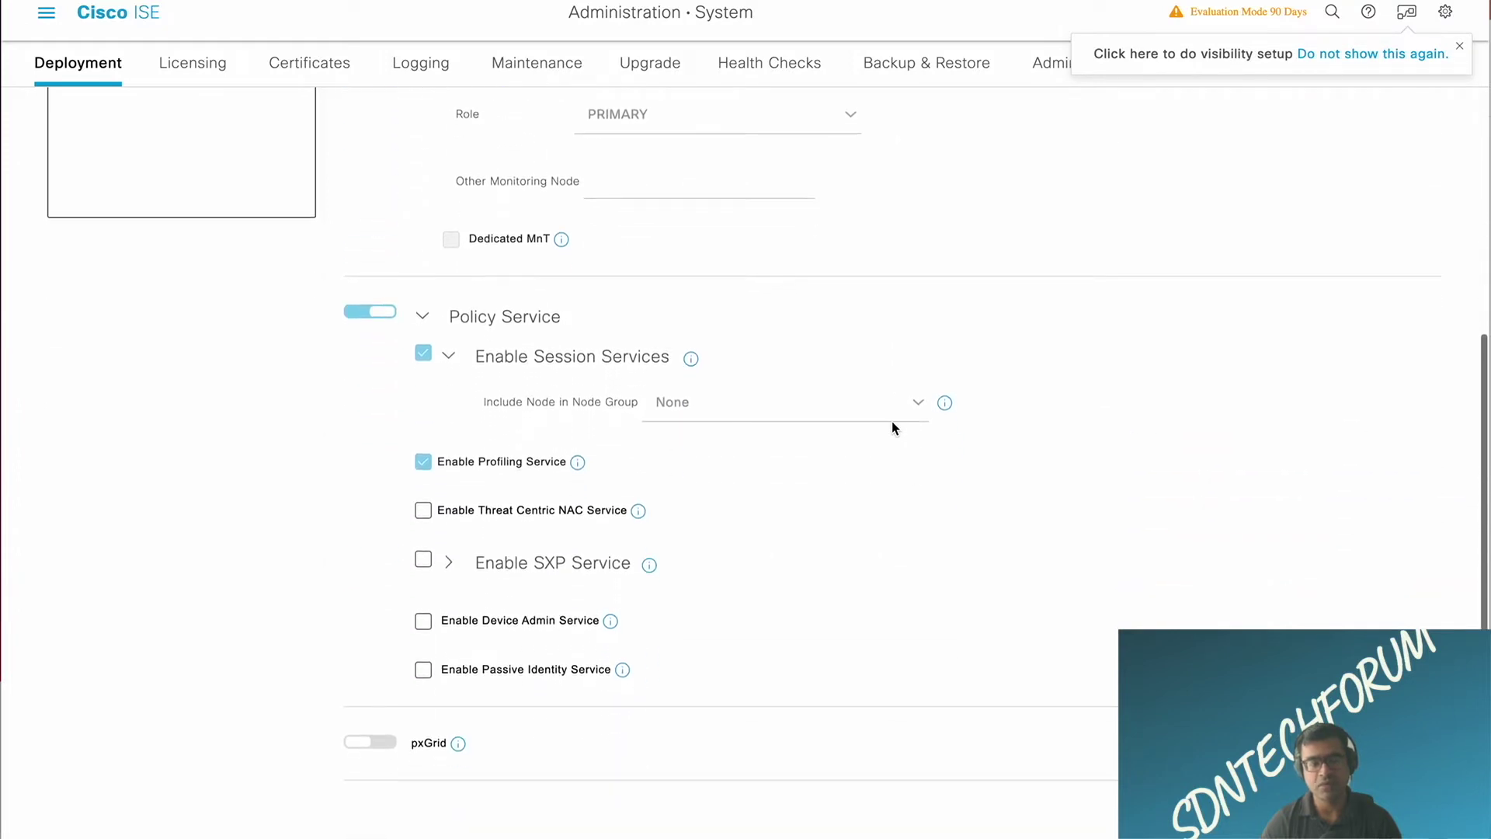
{"action": "left_click", "coordinate": [393, 744]}
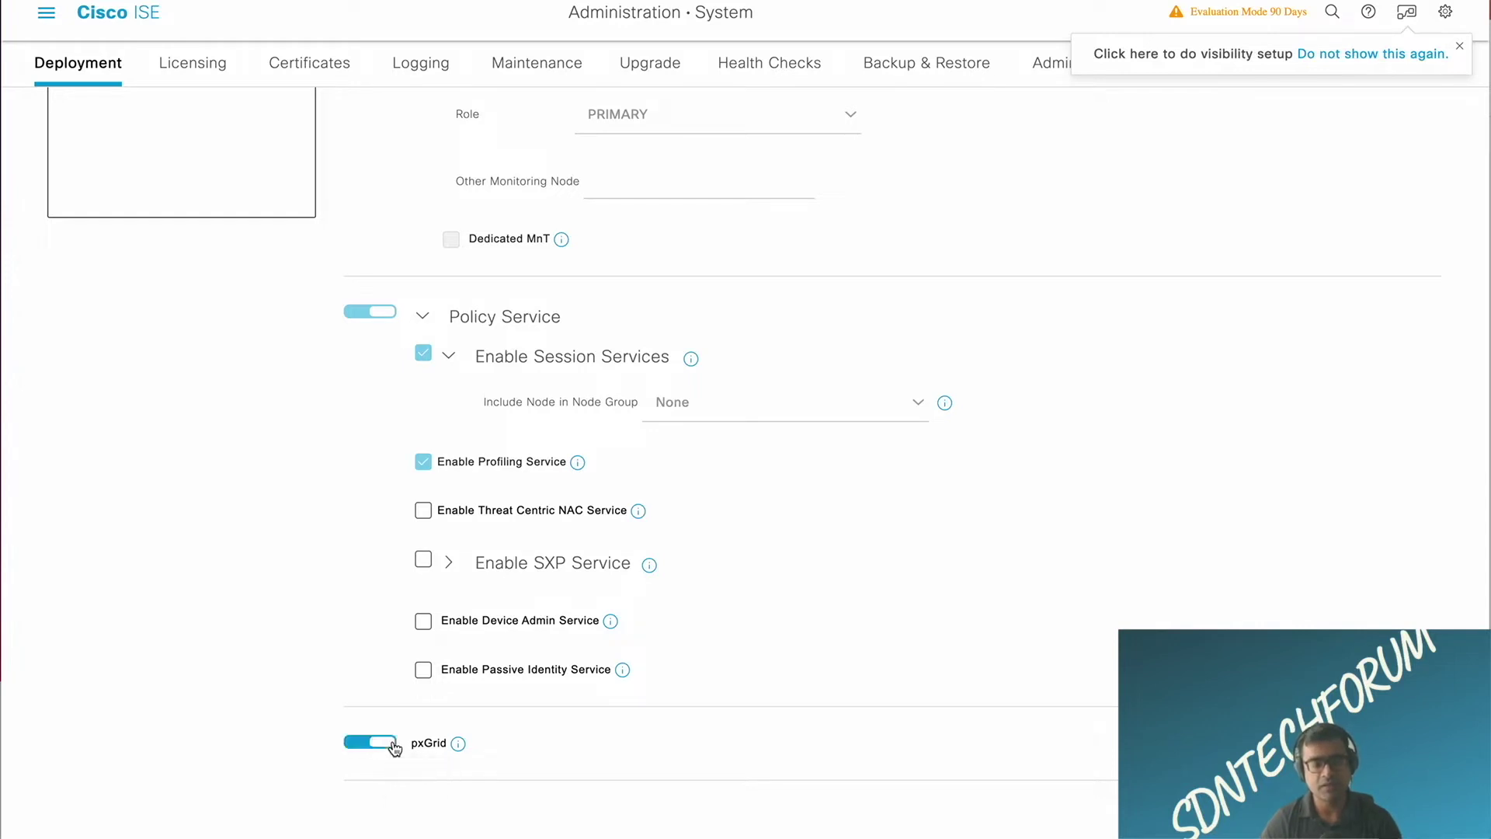
{"action": "scroll", "coordinate": [832, 535], "scroll_direction": "up", "scroll_amount": 2}
{"action": "scroll", "coordinate": [833, 536], "scroll_direction": "down", "scroll_amount": 2}
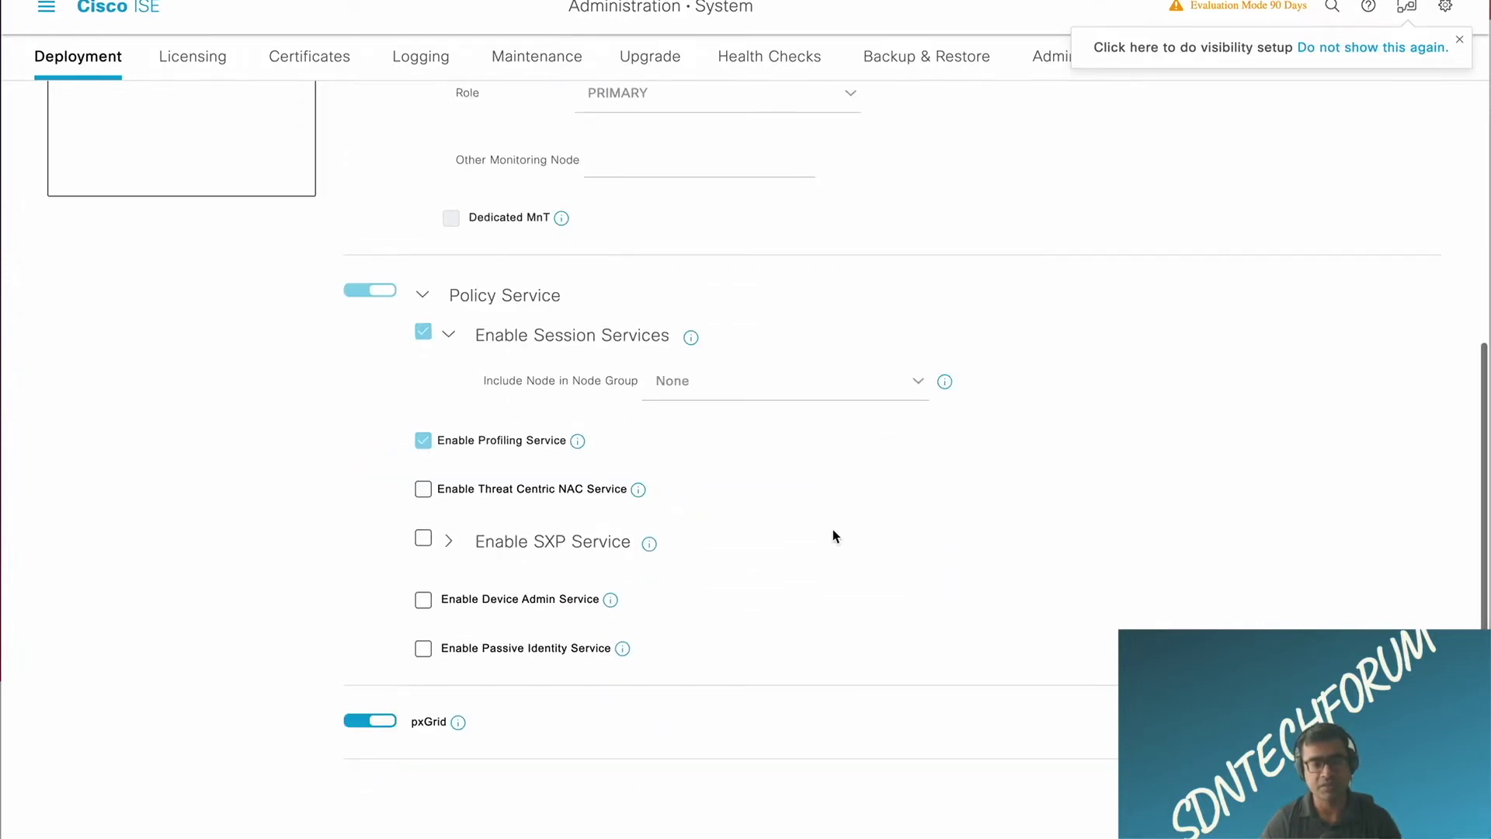
{"action": "left_click", "coordinate": [357, 731]}
{"action": "left_click", "coordinate": [577, 449]}
{"action": "scroll", "coordinate": [560, 676], "scroll_direction": "up", "scroll_amount": 5}
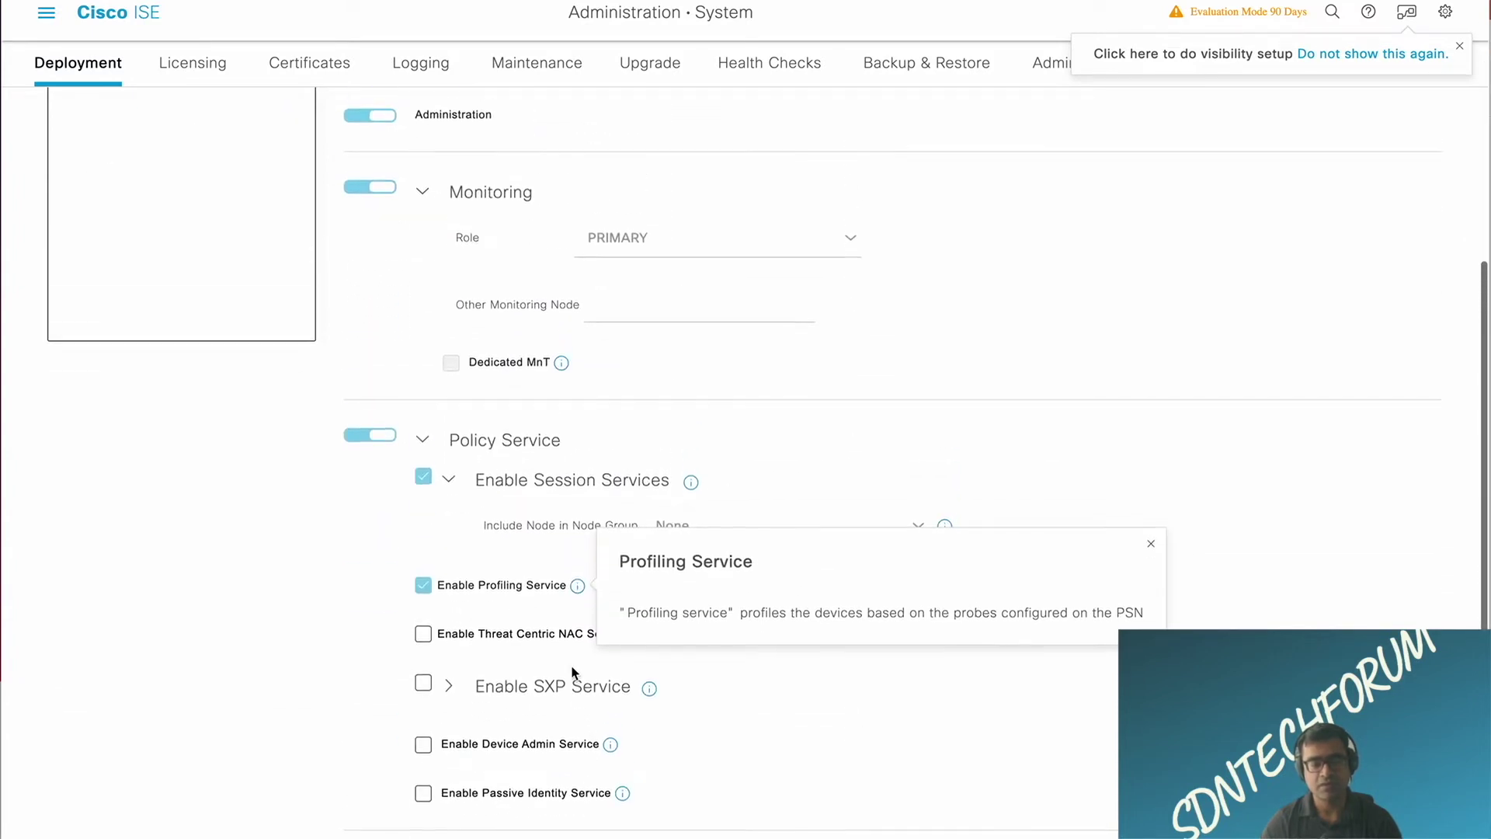
{"action": "scroll", "coordinate": [557, 684], "scroll_direction": "up", "scroll_amount": 2}
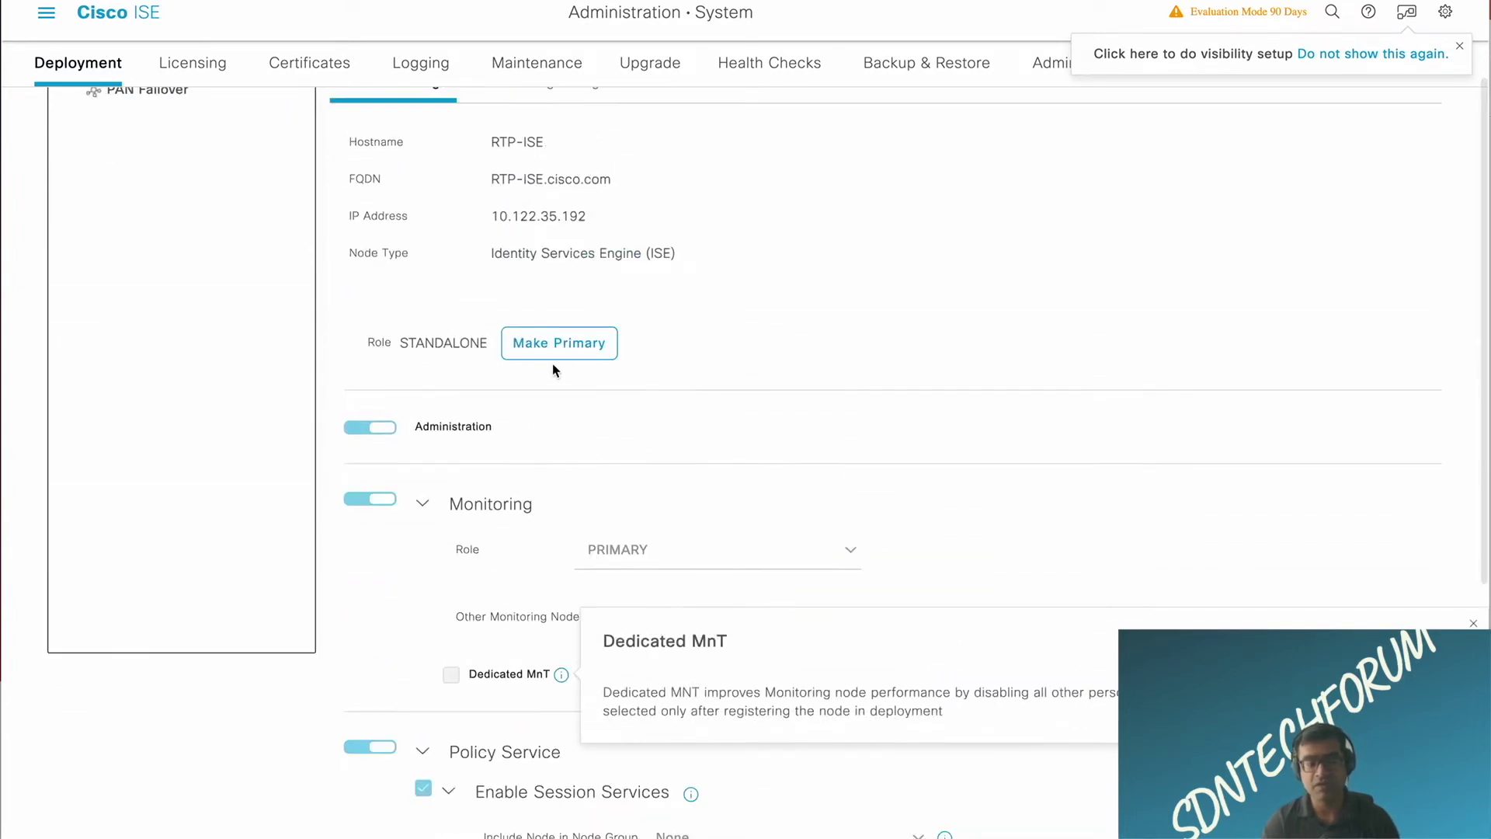
{"action": "left_click", "coordinate": [567, 348]}
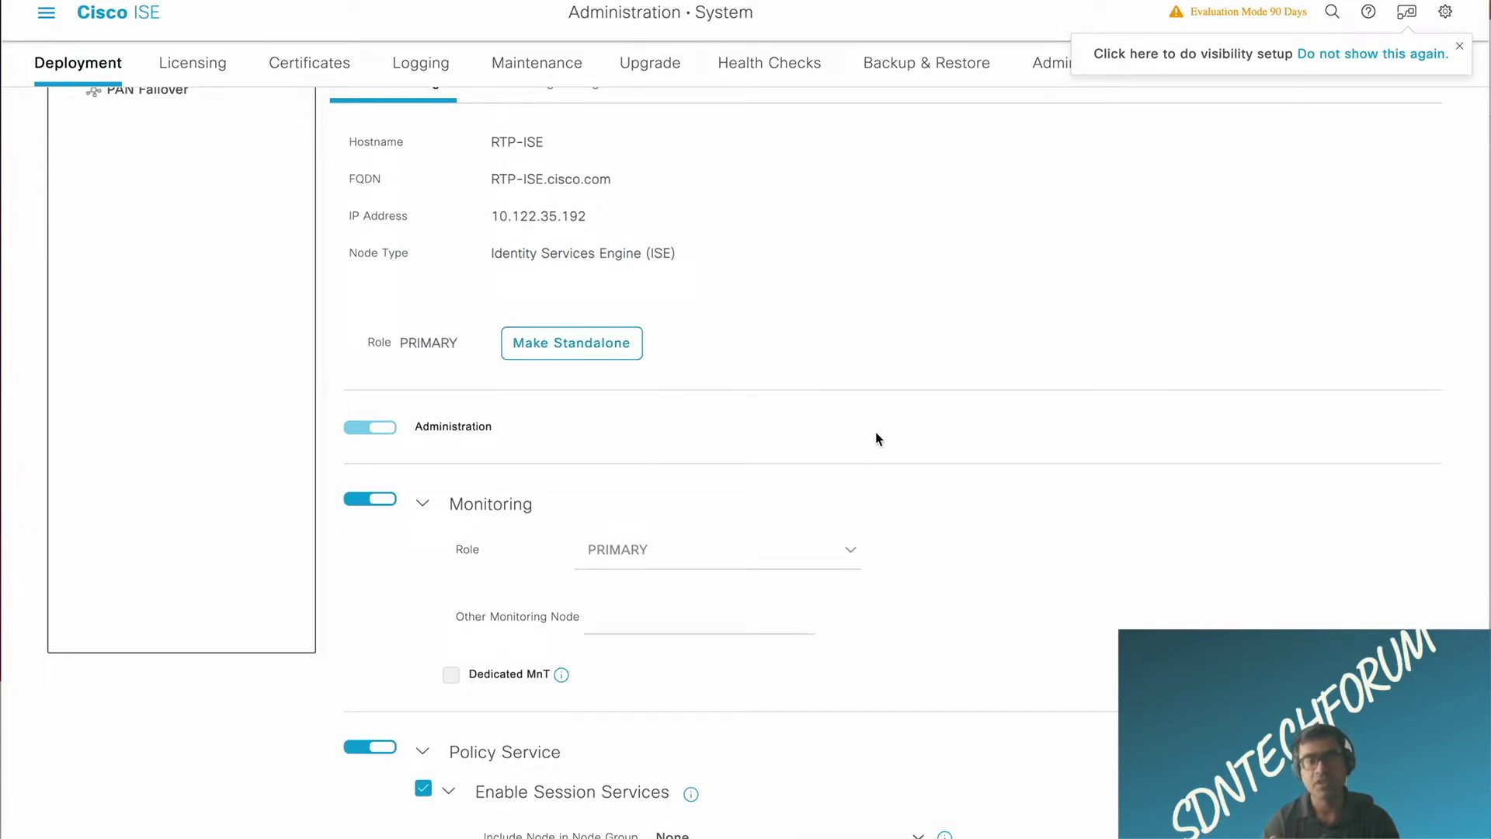
{"action": "scroll", "coordinate": [874, 439], "scroll_direction": "down", "scroll_amount": 5}
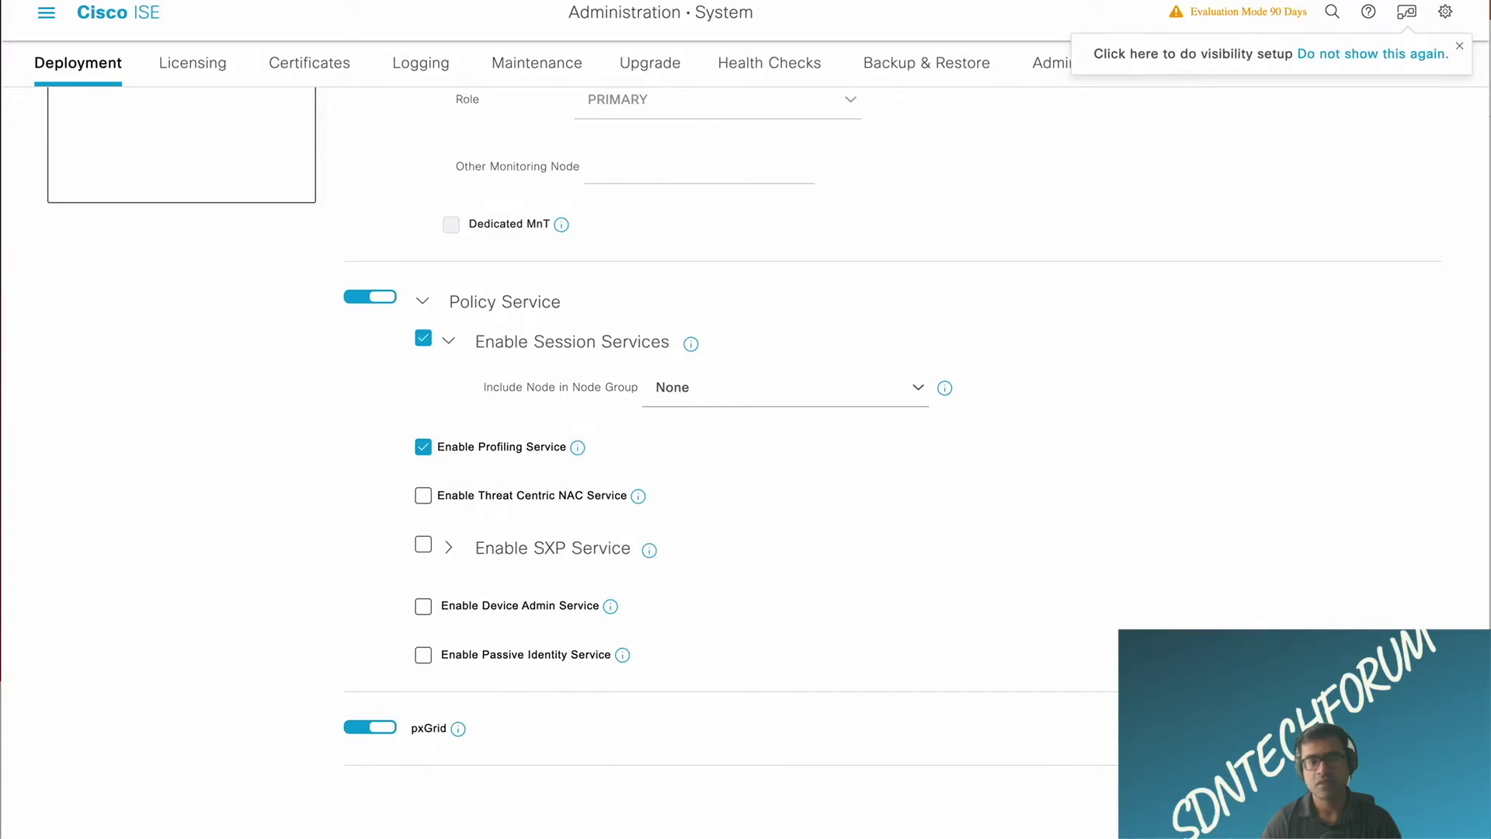
Step: Bring up the RTP-ISE node's Profiling Configuration settings
{"action": "scroll", "coordinate": [949, 470], "scroll_direction": "up", "scroll_amount": 7}
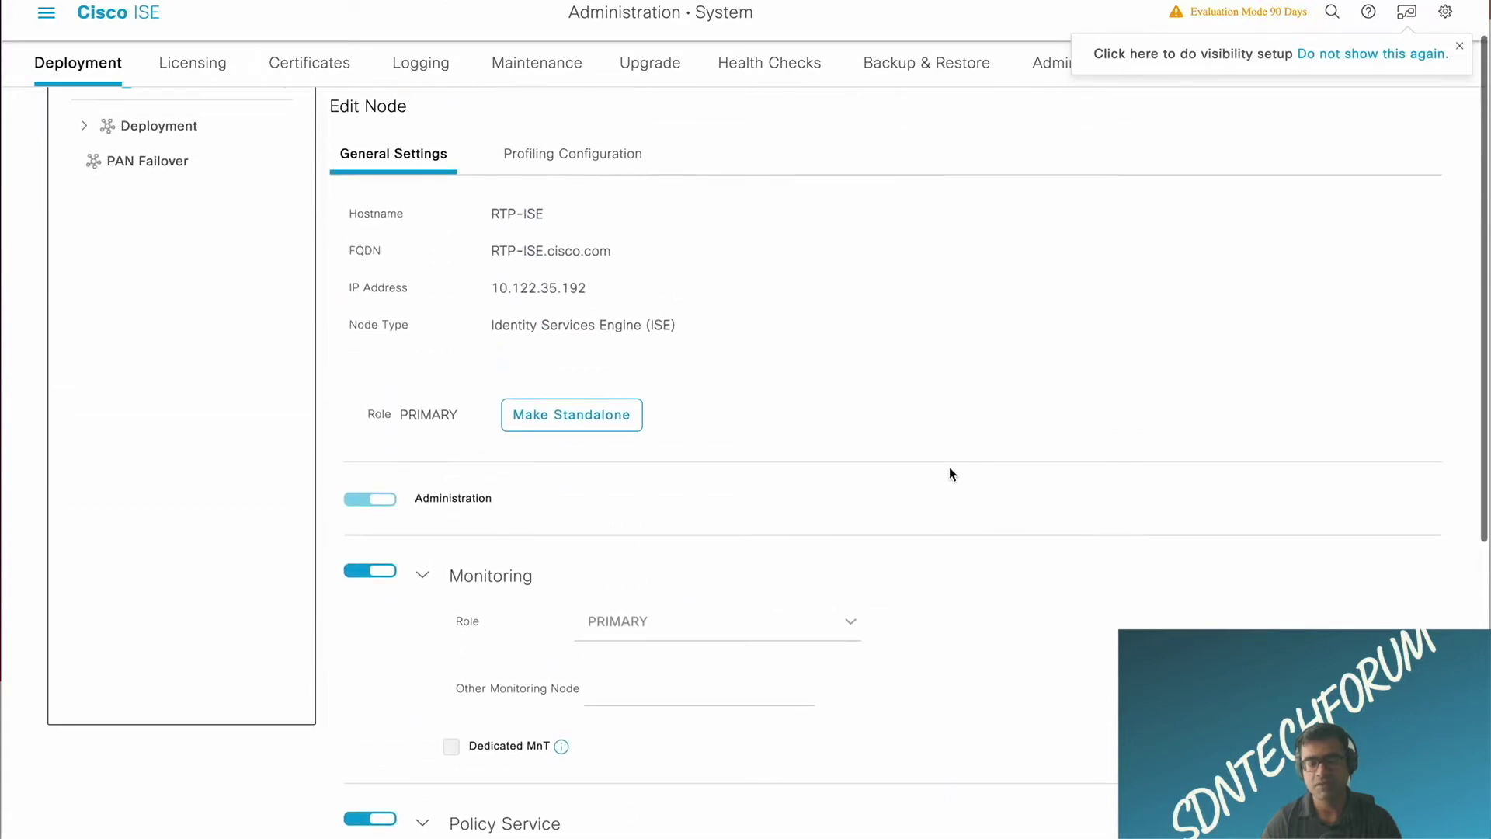
{"action": "left_click", "coordinate": [588, 158]}
Step: Review the DHCP, RADIUS and NMAP profiling probes, then dismiss the visibility setup prompt
{"action": "scroll", "coordinate": [827, 328], "scroll_direction": "down", "scroll_amount": 6}
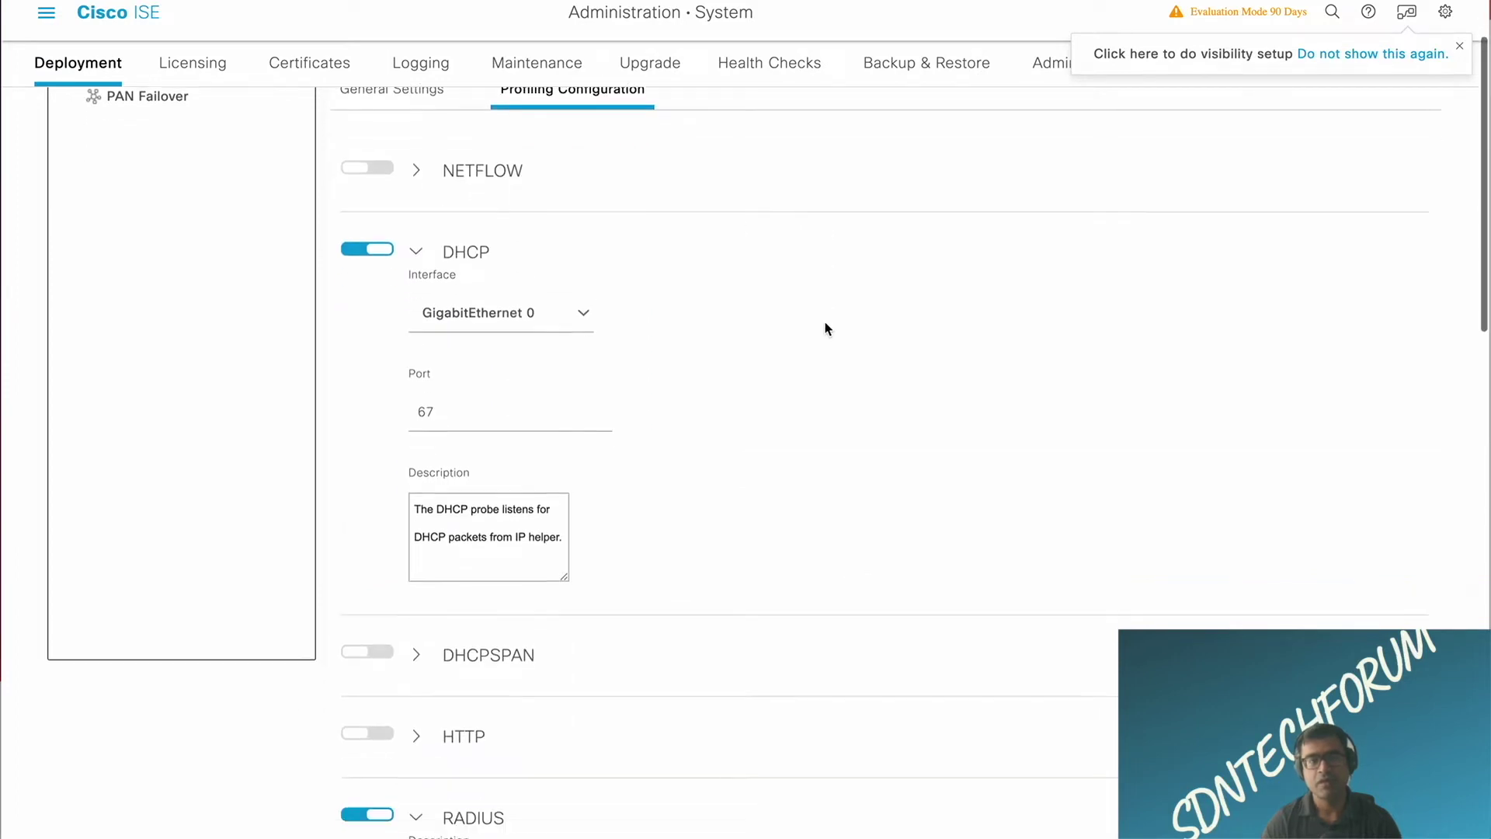
{"action": "scroll", "coordinate": [826, 328], "scroll_direction": "down", "scroll_amount": 3}
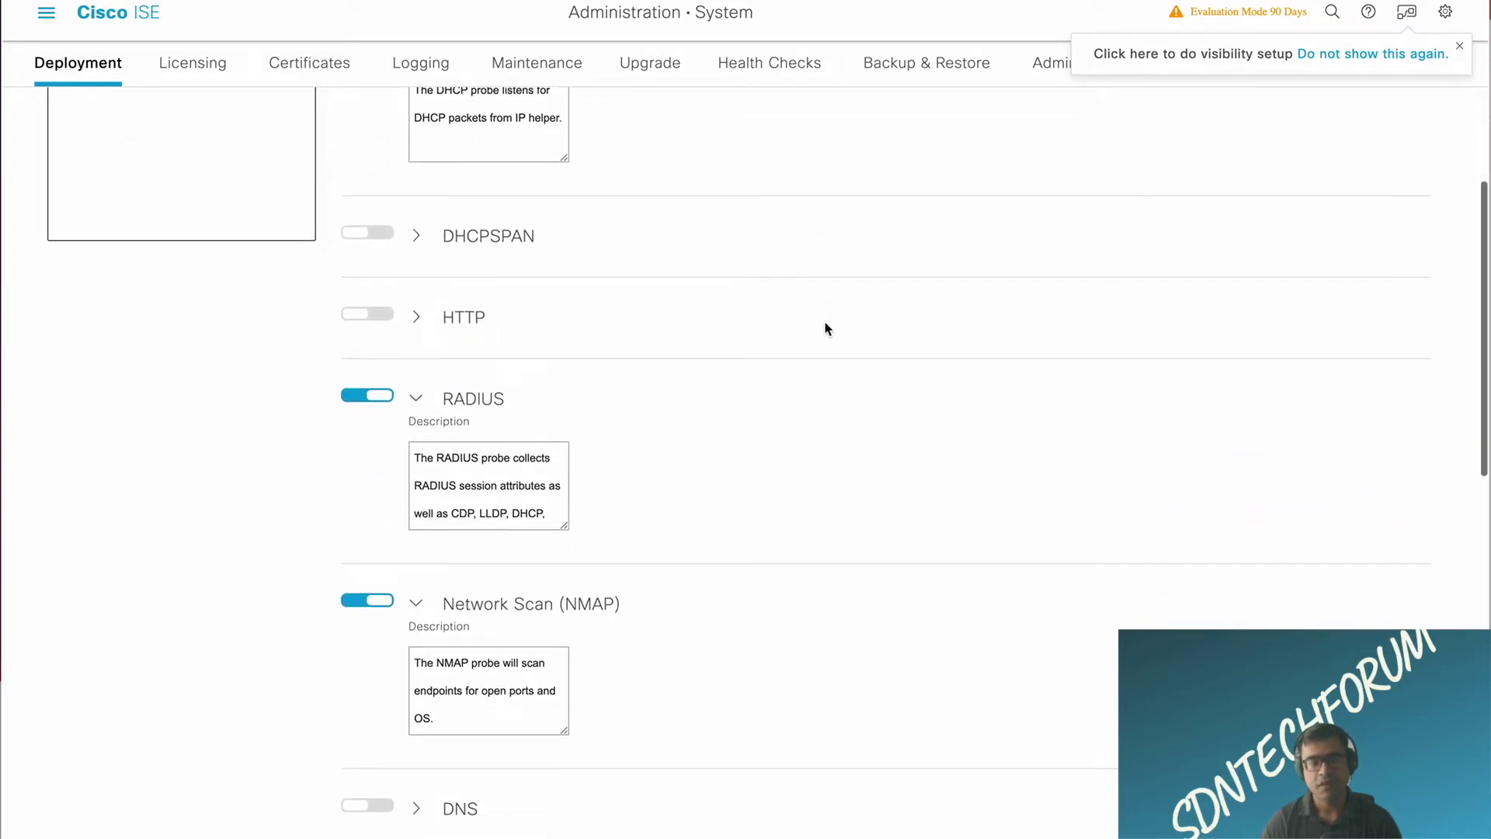
{"action": "scroll", "coordinate": [824, 321], "scroll_direction": "down", "scroll_amount": 7}
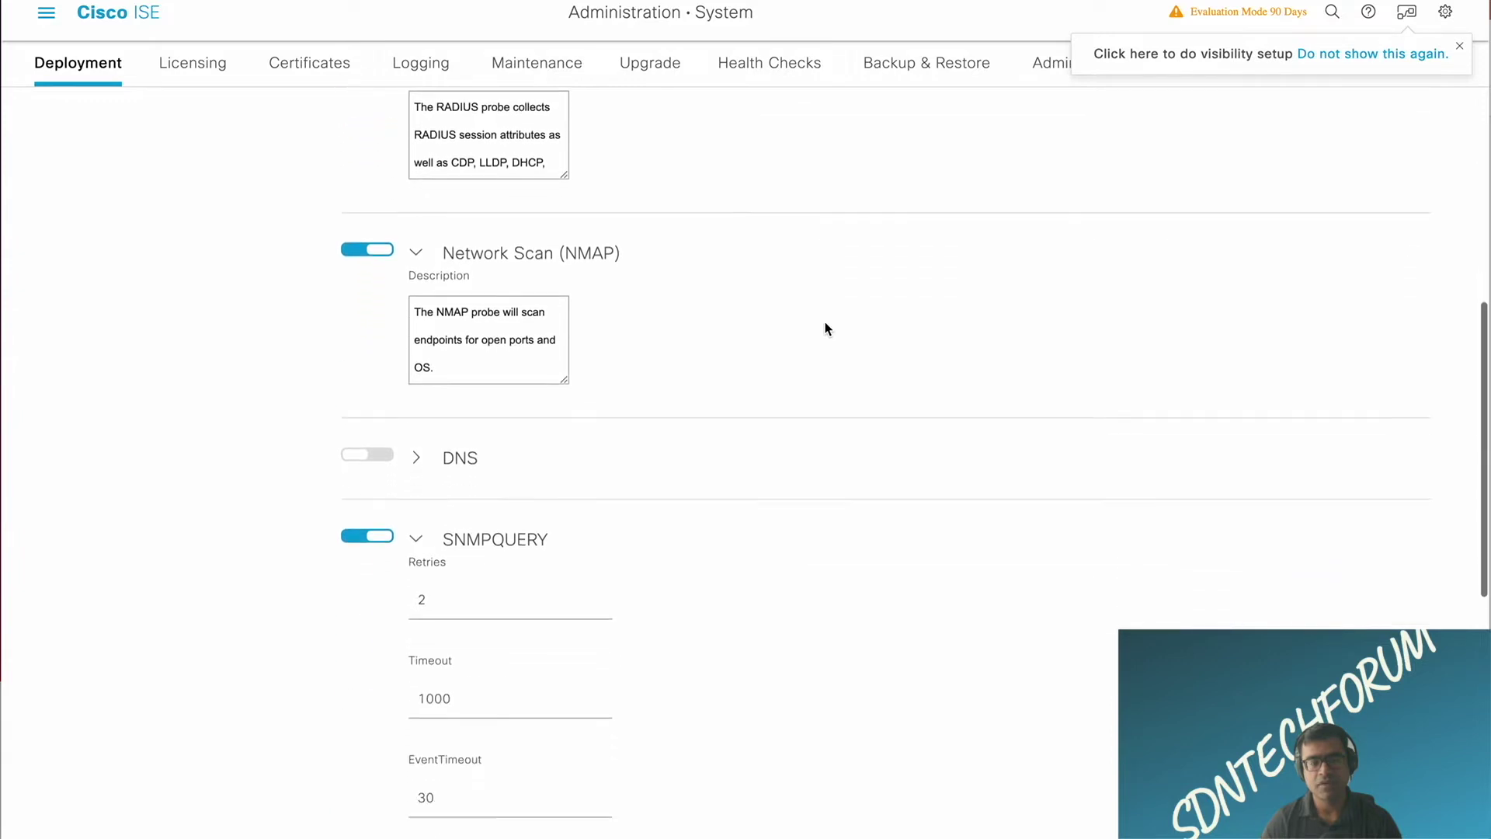
{"action": "scroll", "coordinate": [825, 327], "scroll_direction": "down", "scroll_amount": 5}
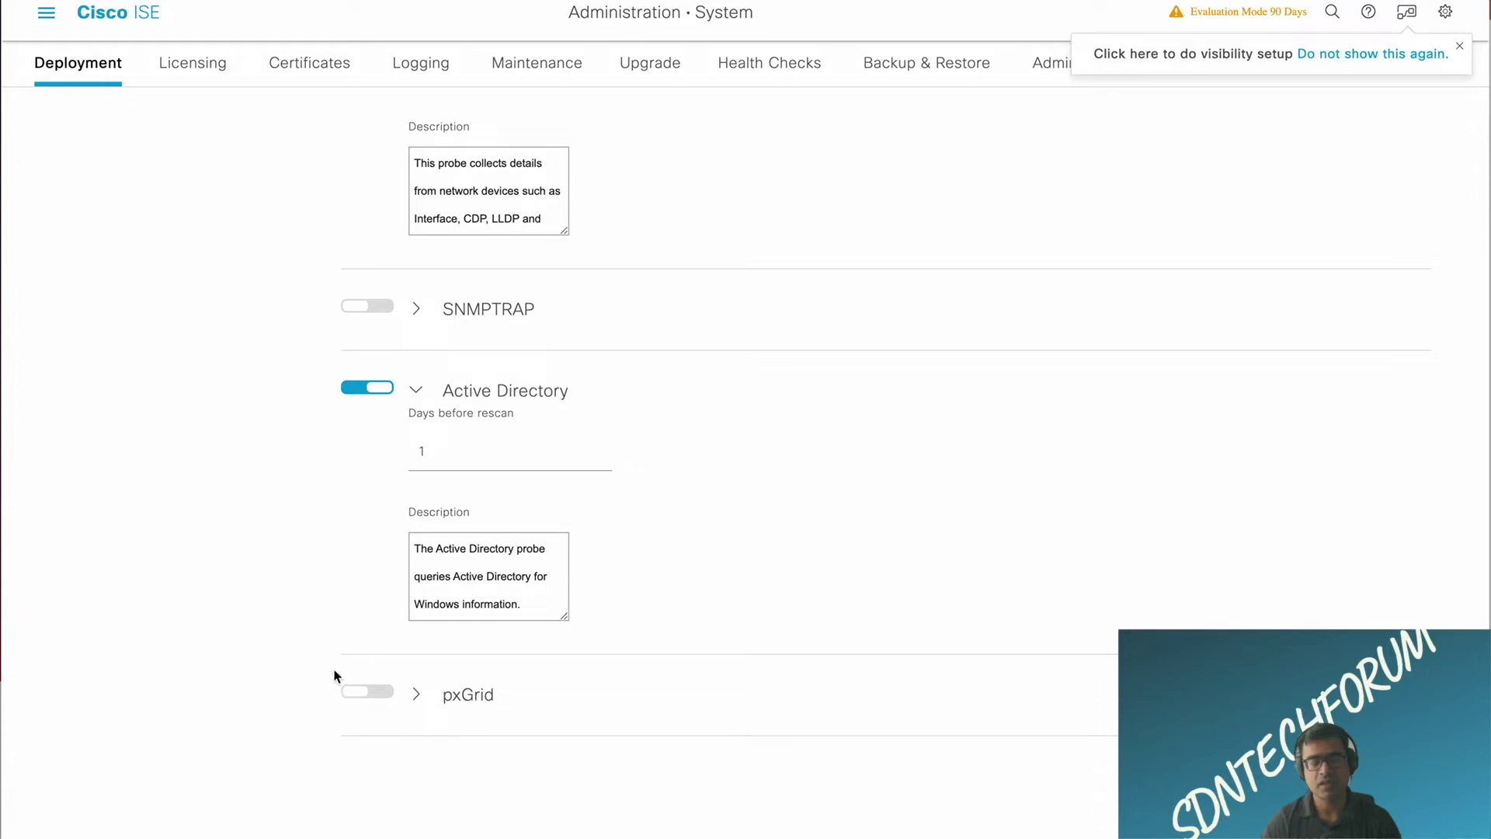
{"action": "scroll", "coordinate": [652, 501], "scroll_direction": "up", "scroll_amount": 15}
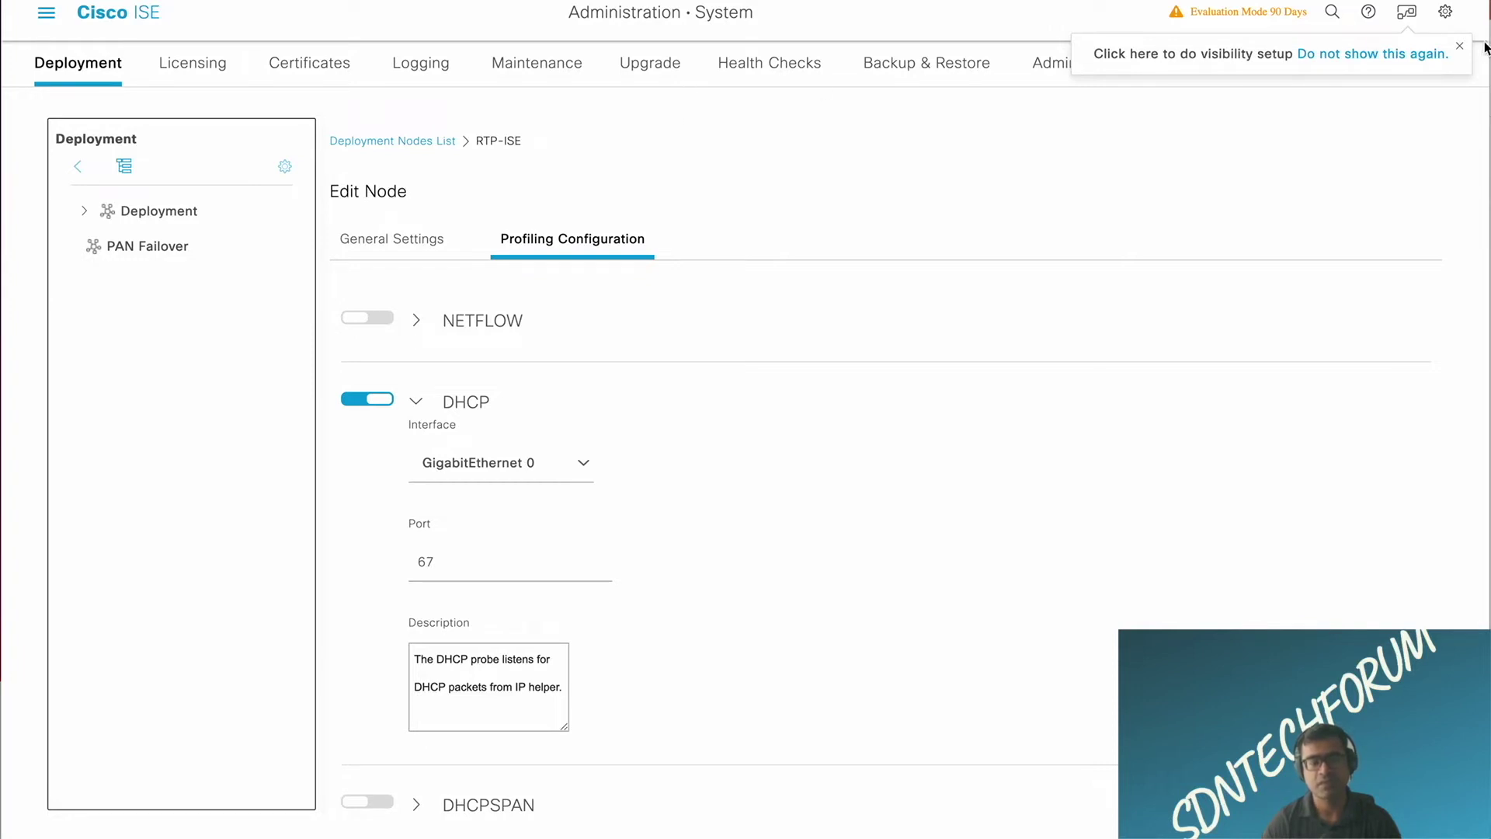
{"action": "left_click", "coordinate": [1461, 48]}
Step: Enable ERS for Read/Write on the primary administration node, confirming the Information and Warning notices
{"action": "left_click", "coordinate": [1203, 66]}
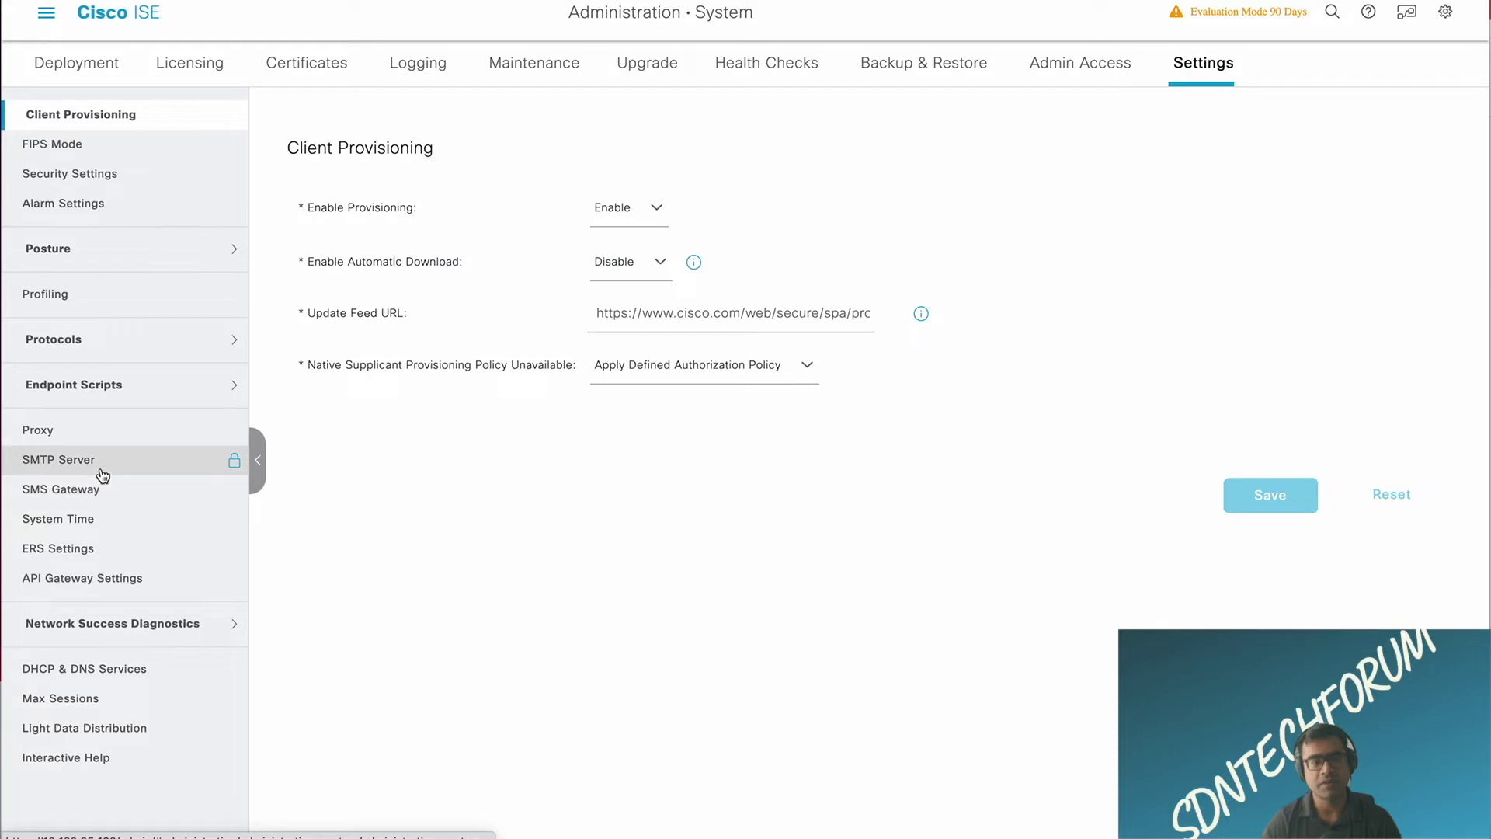
{"action": "left_click", "coordinate": [80, 546]}
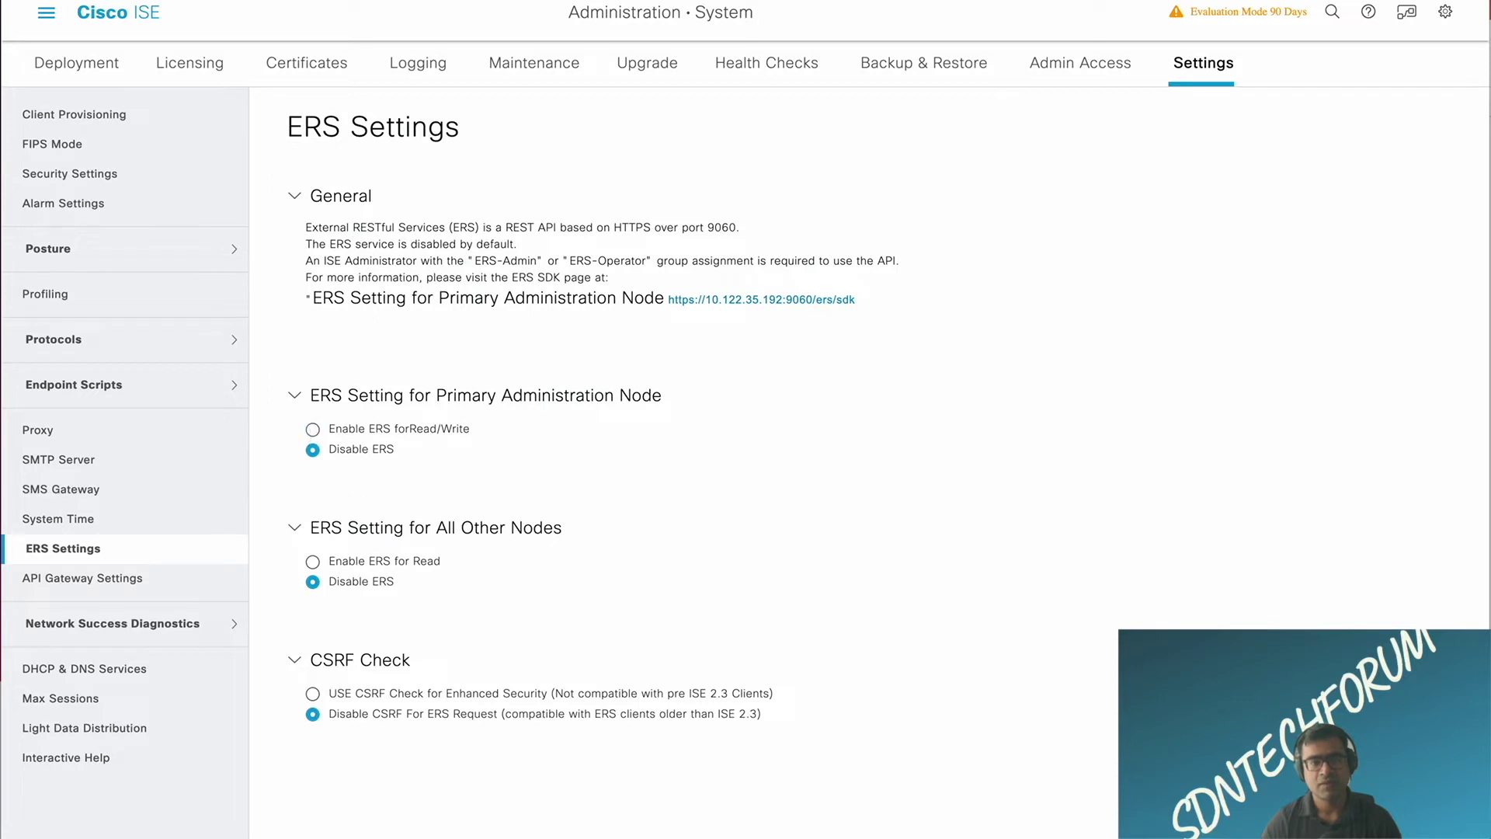
{"action": "left_click", "coordinate": [798, 303]}
{"action": "left_click", "coordinate": [325, 432]}
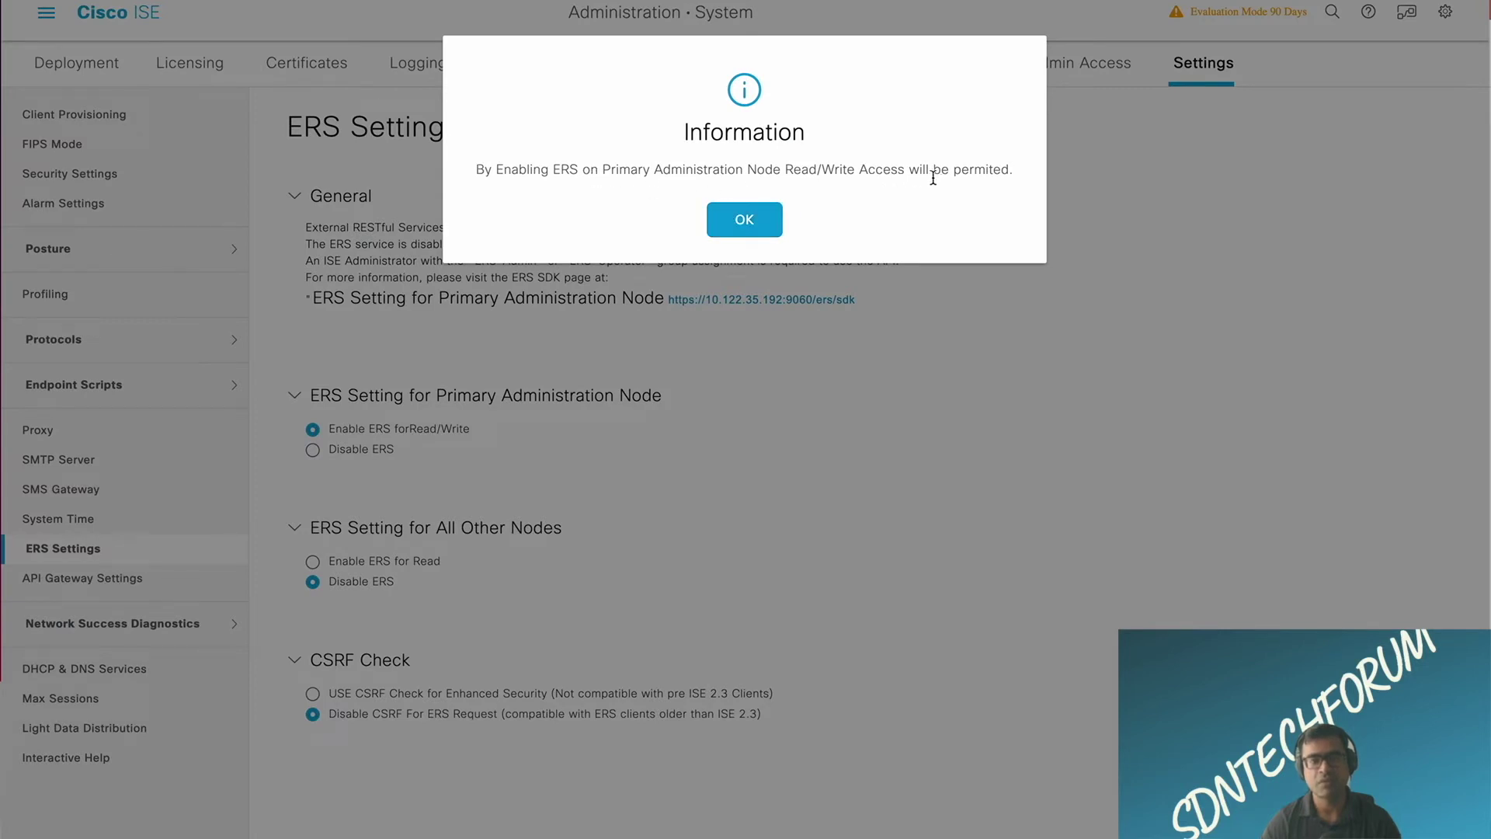
{"action": "left_click", "coordinate": [759, 225]}
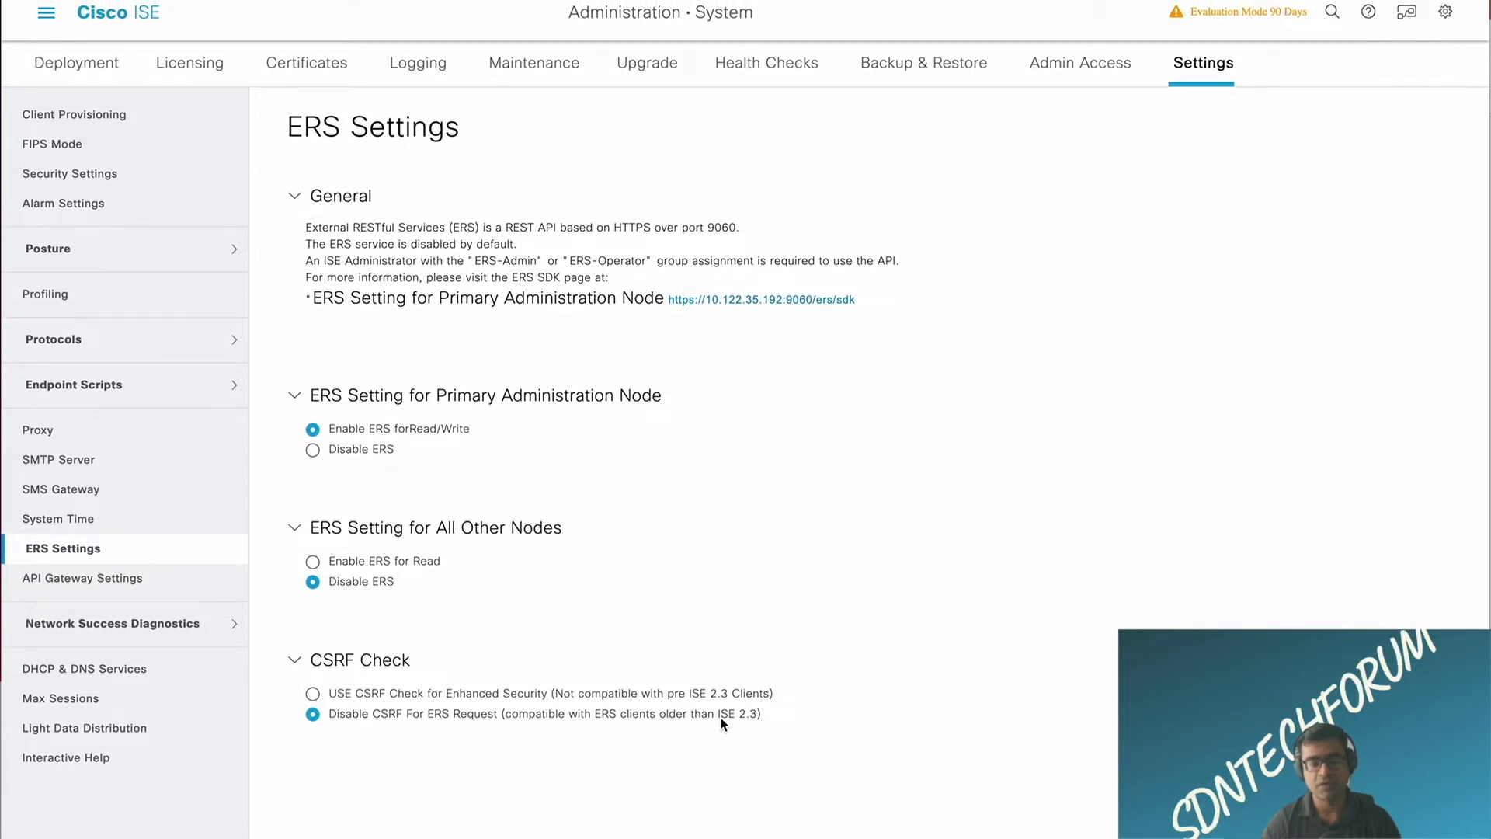
{"action": "left_click_drag", "start_coordinate": [759, 715], "coordinate": [717, 718]}
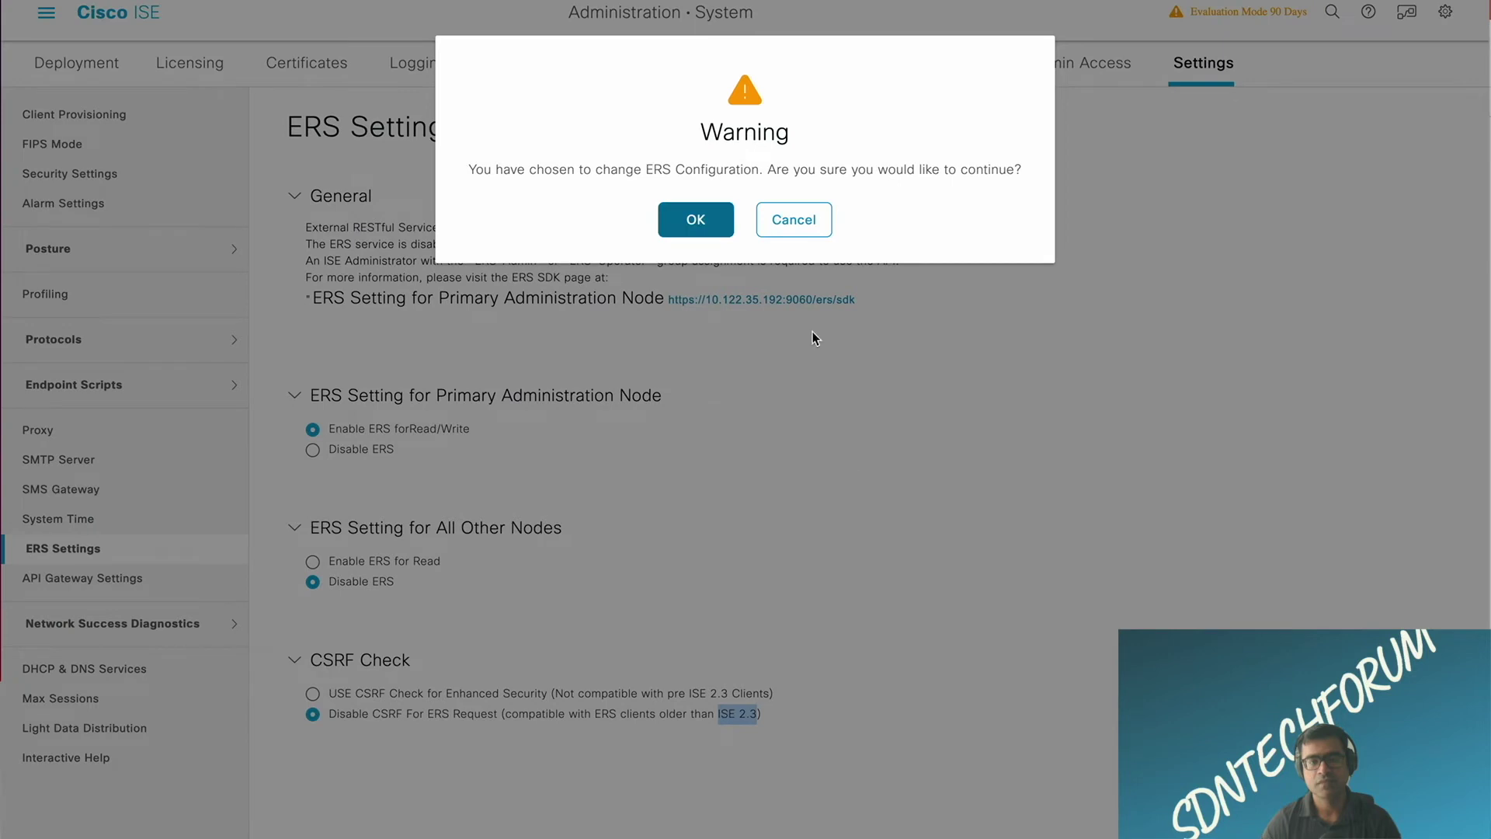
{"action": "left_click", "coordinate": [697, 223]}
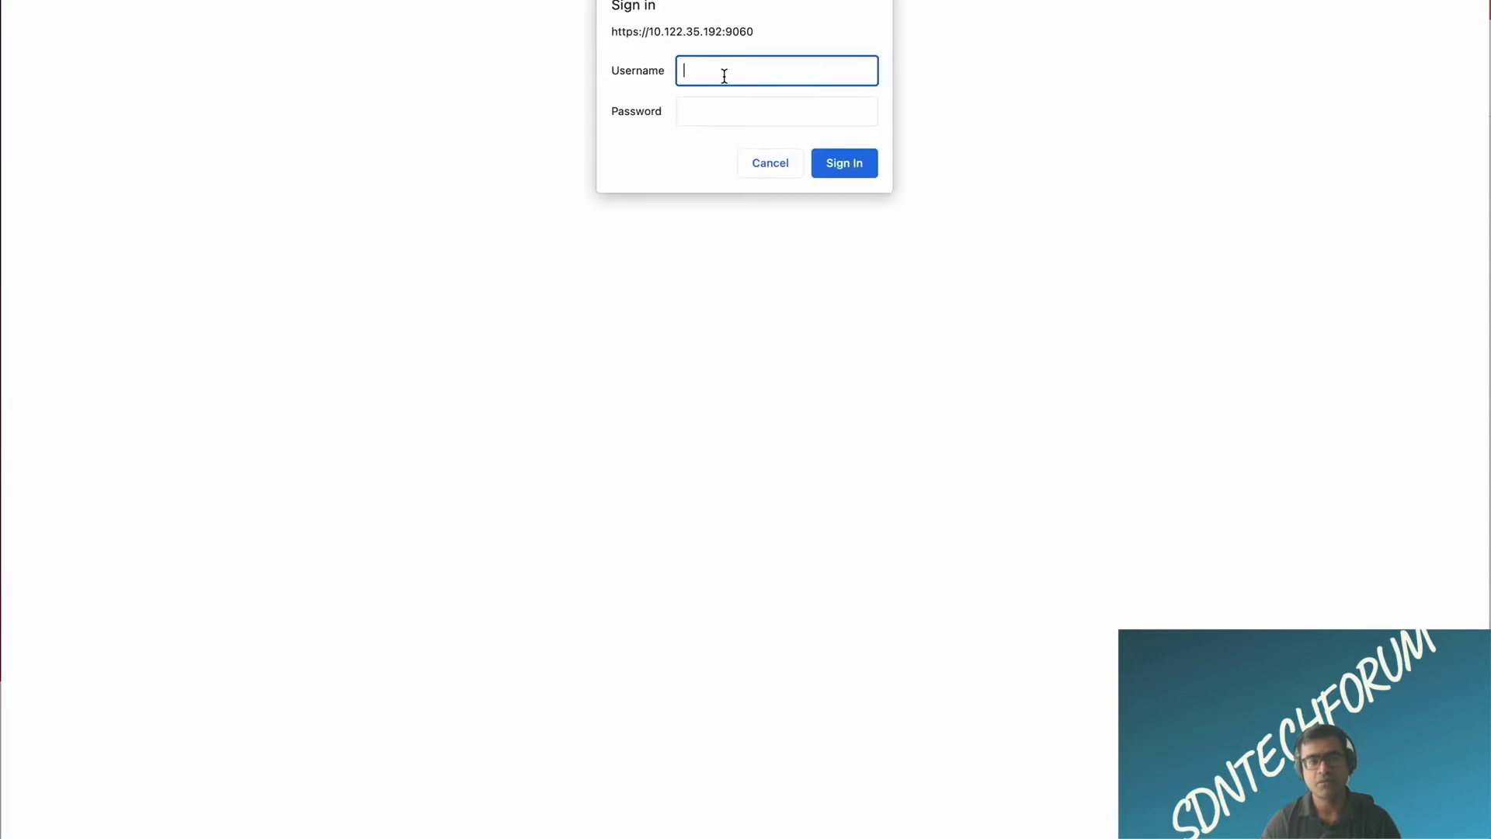
Step: Sign in to the ERS Online SDK as admin with the account password
{"action": "type", "text": "admin"}
{"action": "key", "text": "Tab"}
{"action": "type", "text": "******"}
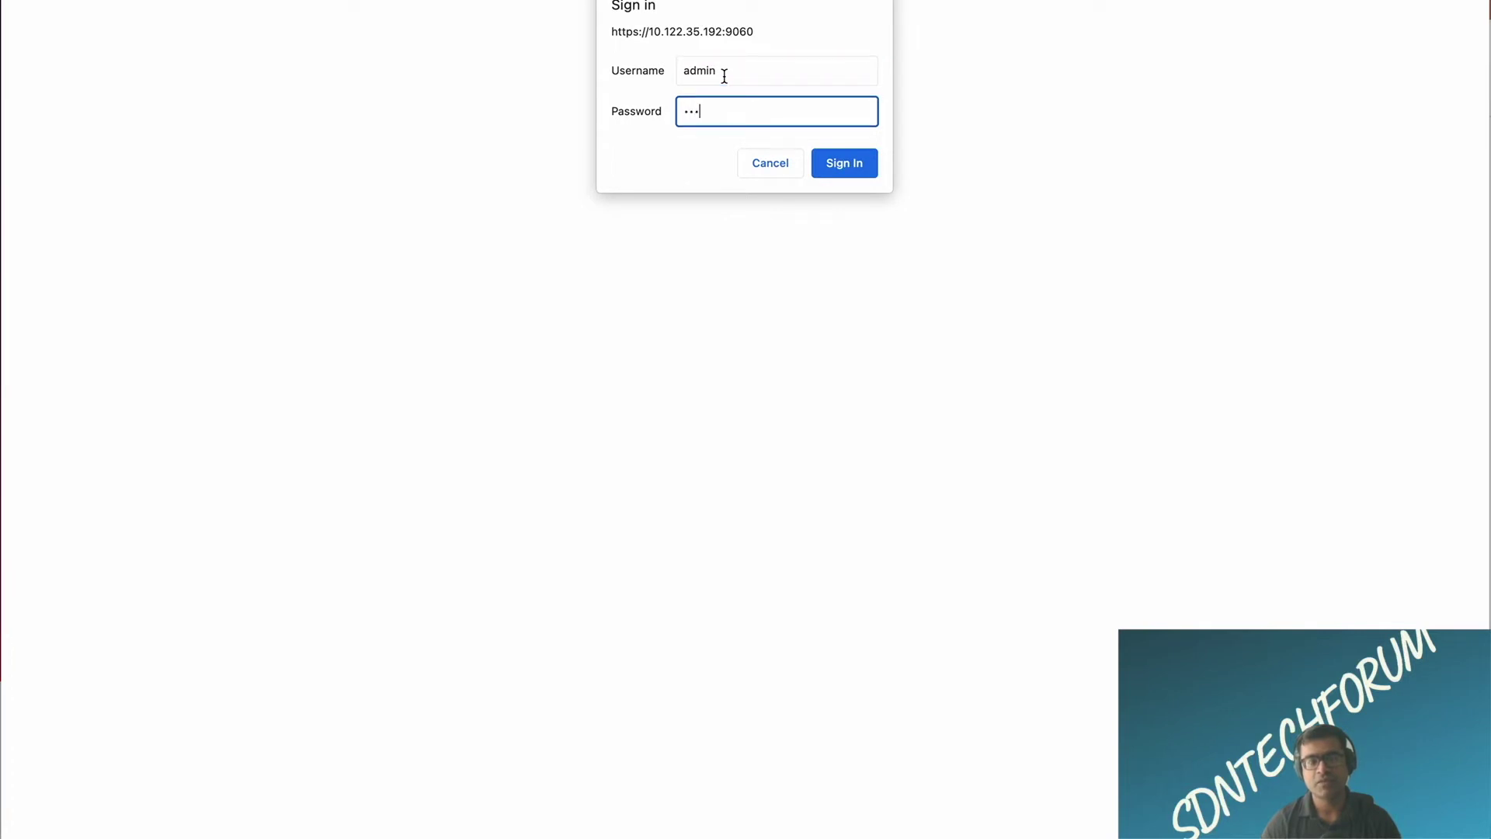
{"action": "type", "text": "**"}
{"action": "key", "text": "Return"}
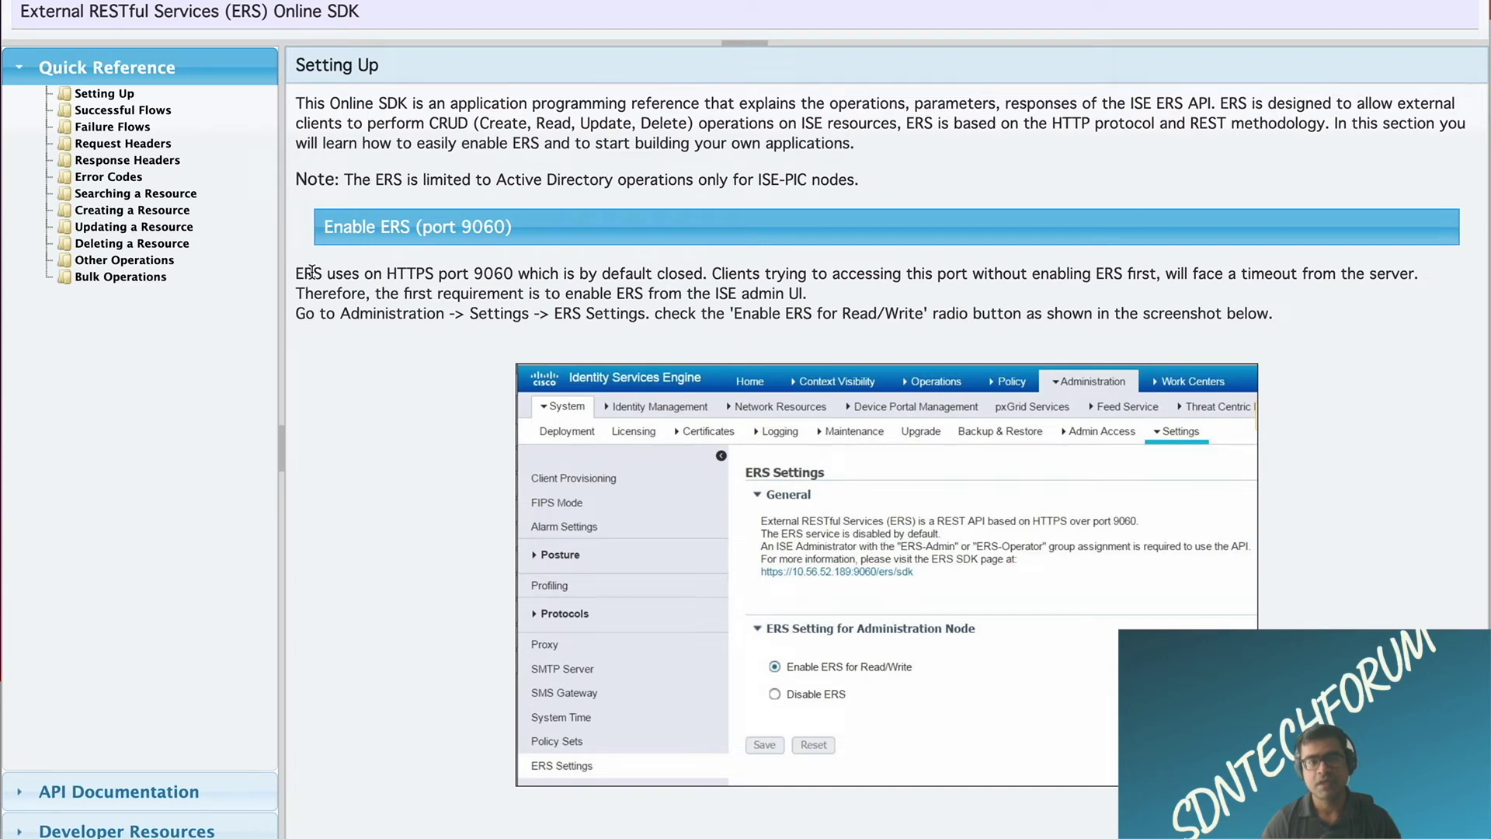
Step: Read through the Setting Up guide on enabling ERS and creating an ERS admin
{"action": "left_click_drag", "start_coordinate": [311, 271], "coordinate": [807, 326]}
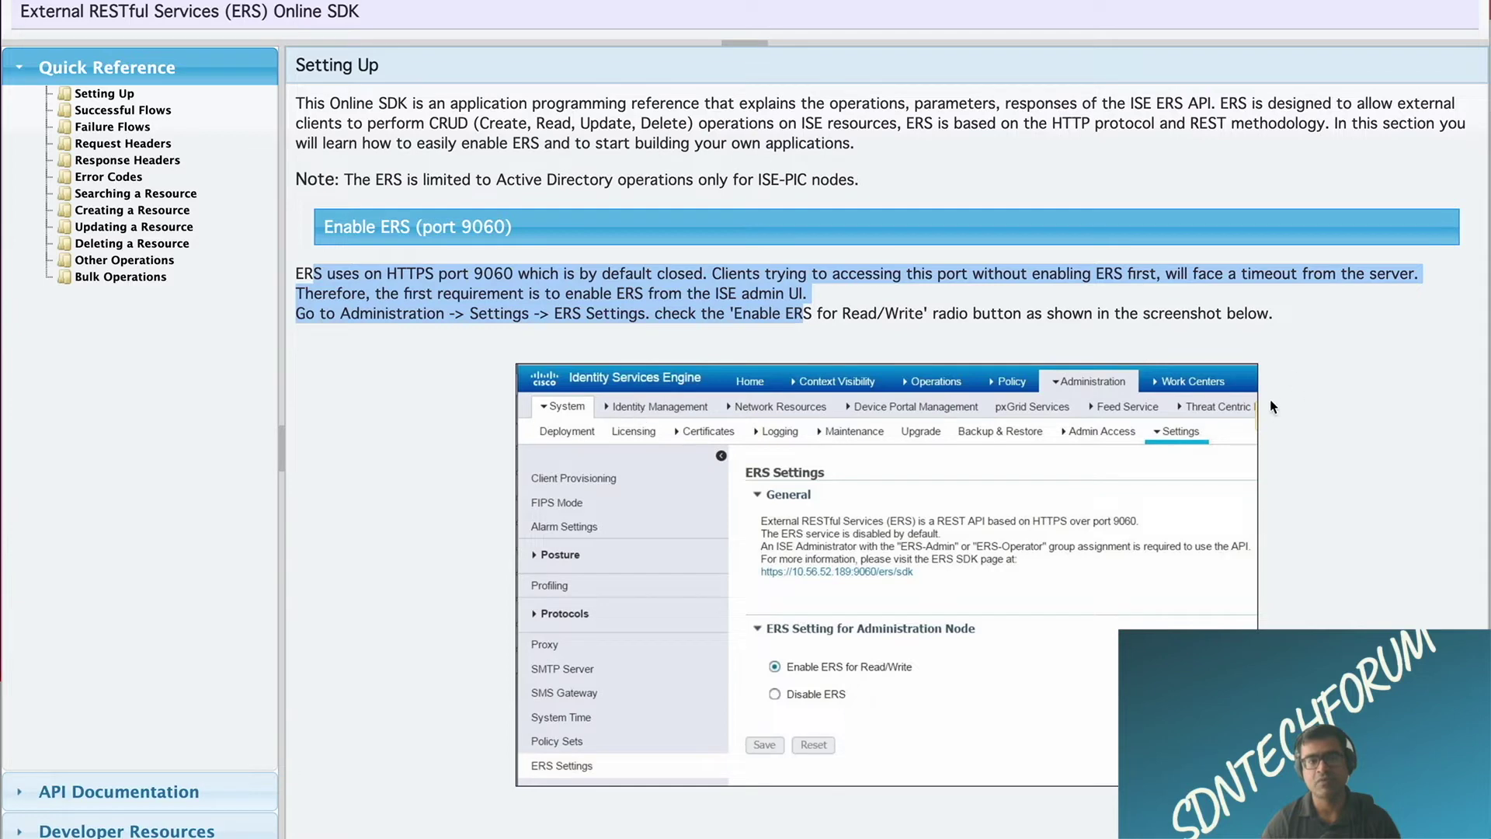
{"action": "scroll", "coordinate": [834, 441], "scroll_direction": "down", "scroll_amount": 6}
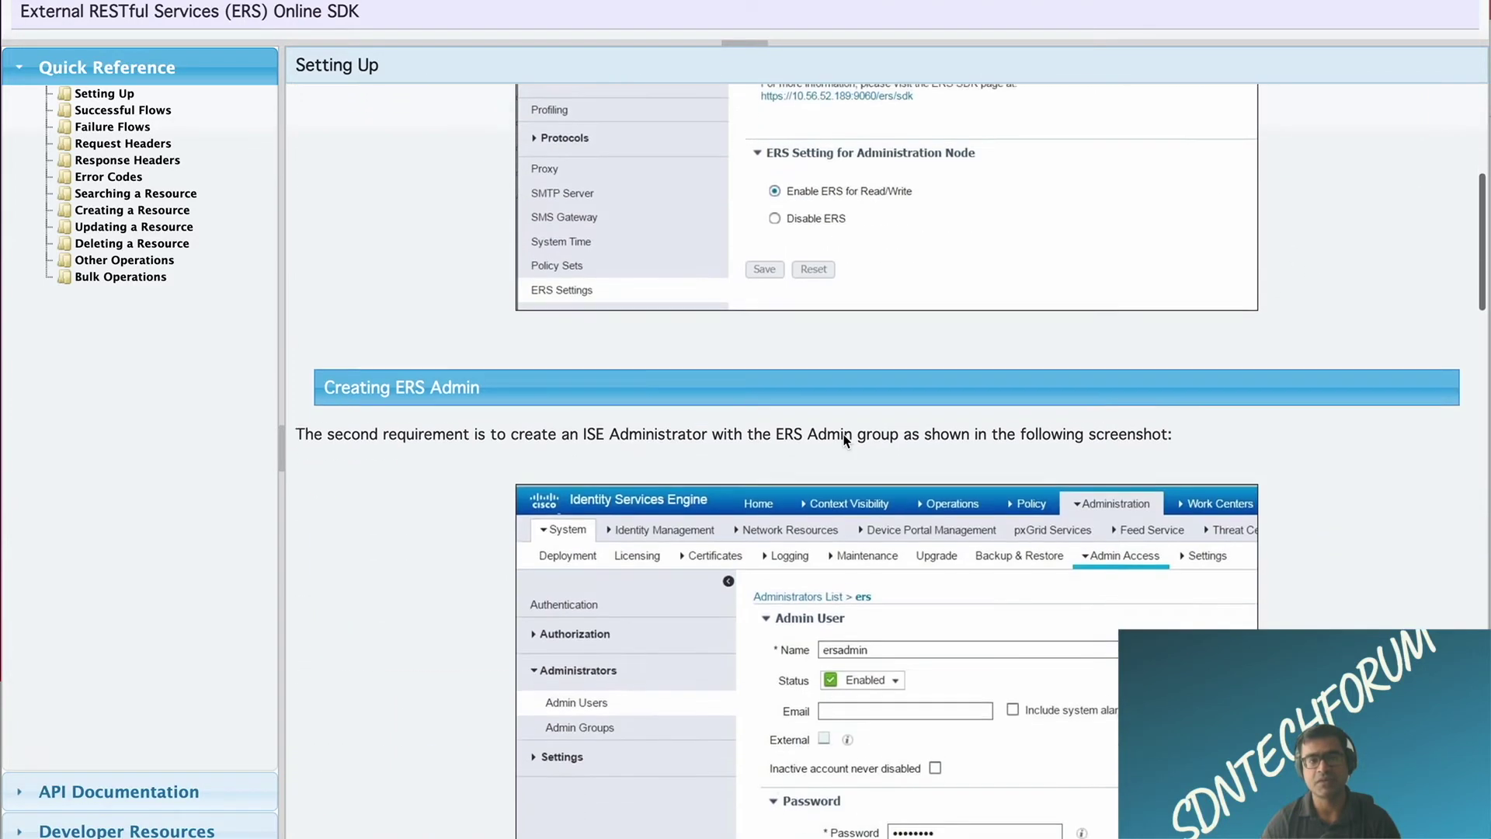
{"action": "scroll", "coordinate": [844, 435], "scroll_direction": "down", "scroll_amount": 3}
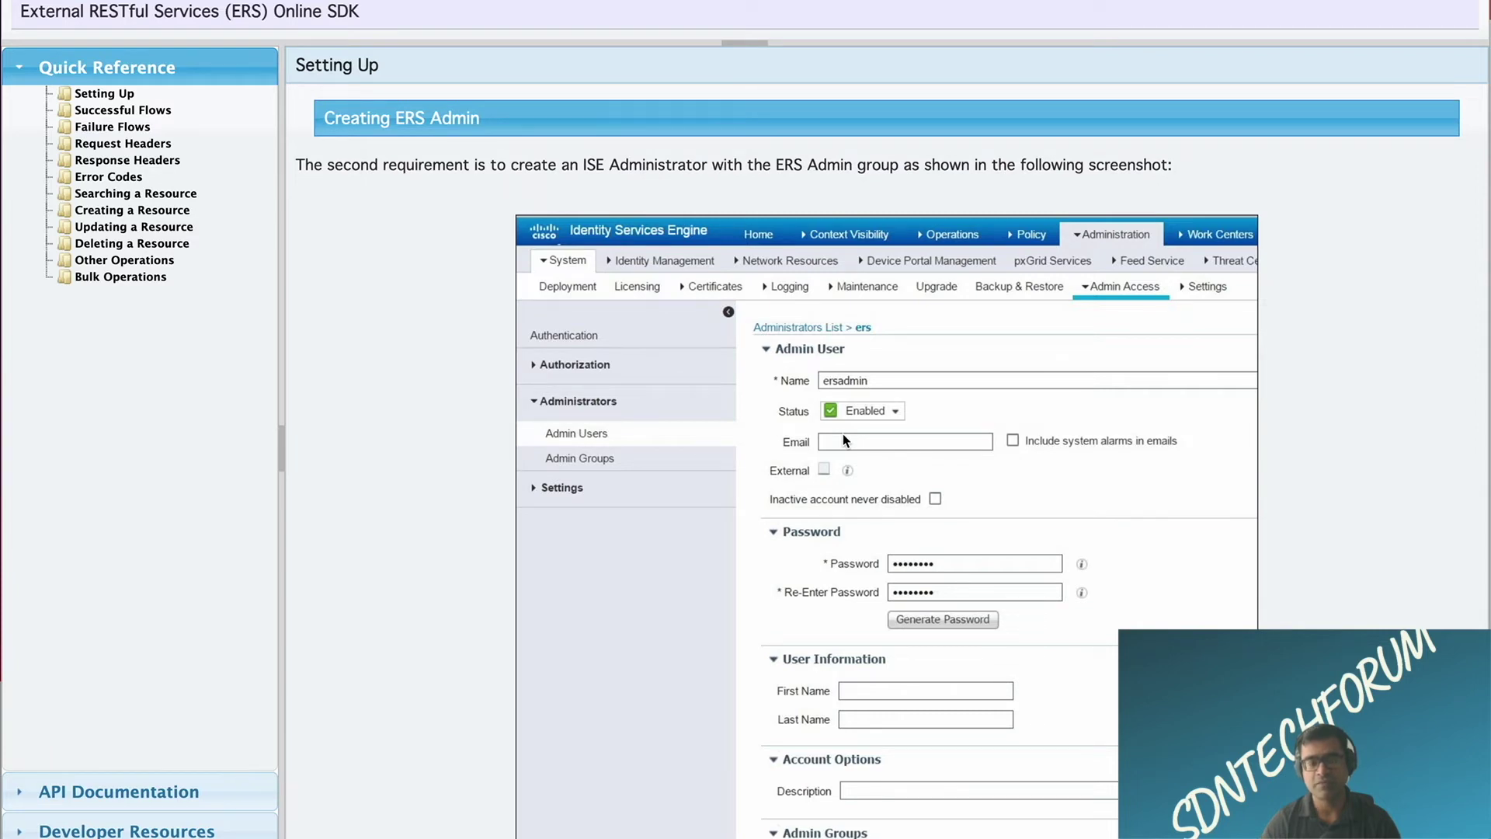
{"action": "scroll", "coordinate": [843, 436], "scroll_direction": "down", "scroll_amount": 5}
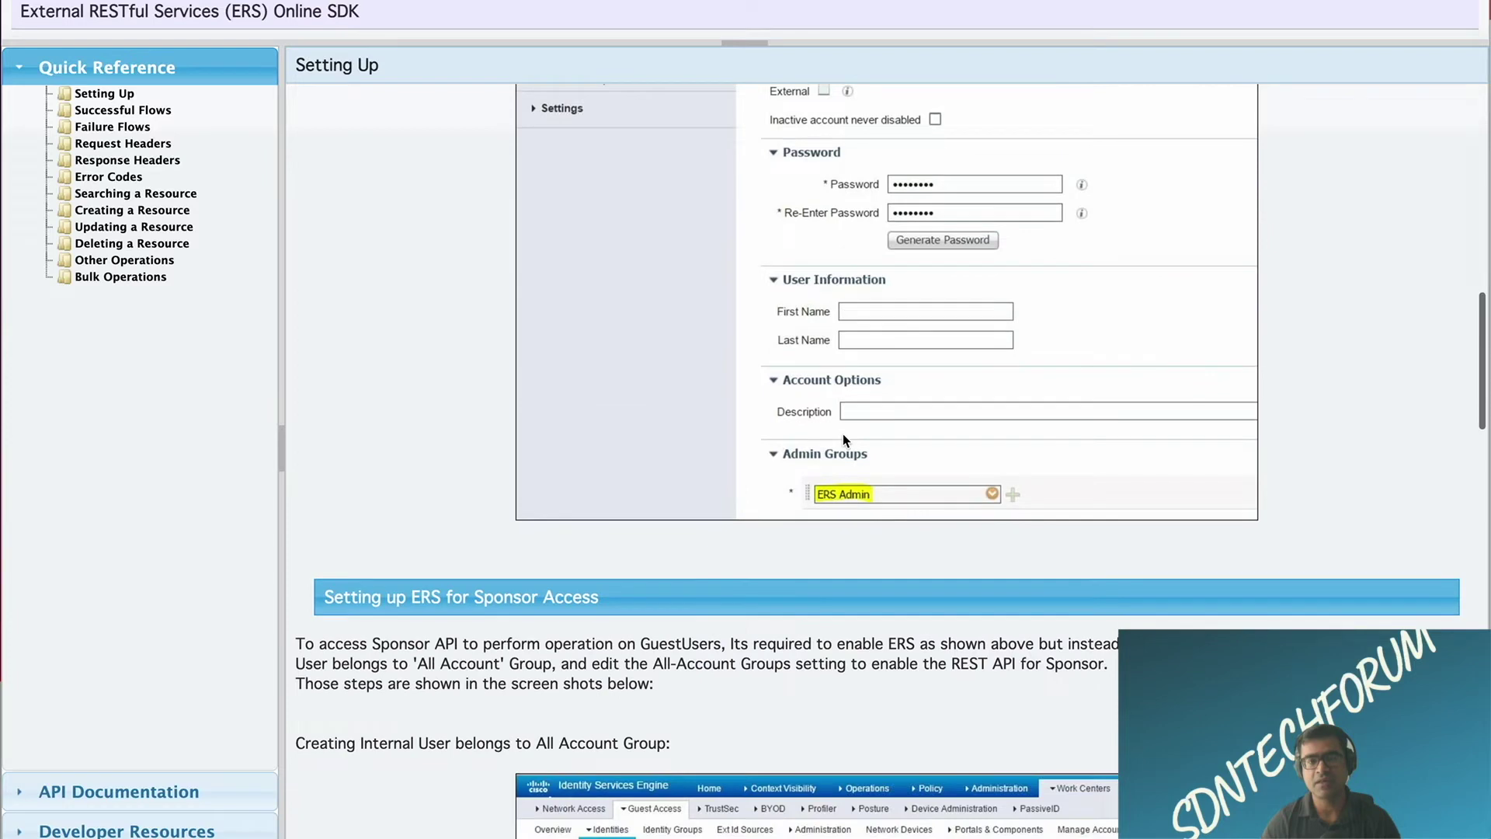
{"action": "scroll", "coordinate": [842, 433], "scroll_direction": "down", "scroll_amount": 3}
{"action": "scroll", "coordinate": [844, 437], "scroll_direction": "down", "scroll_amount": 4}
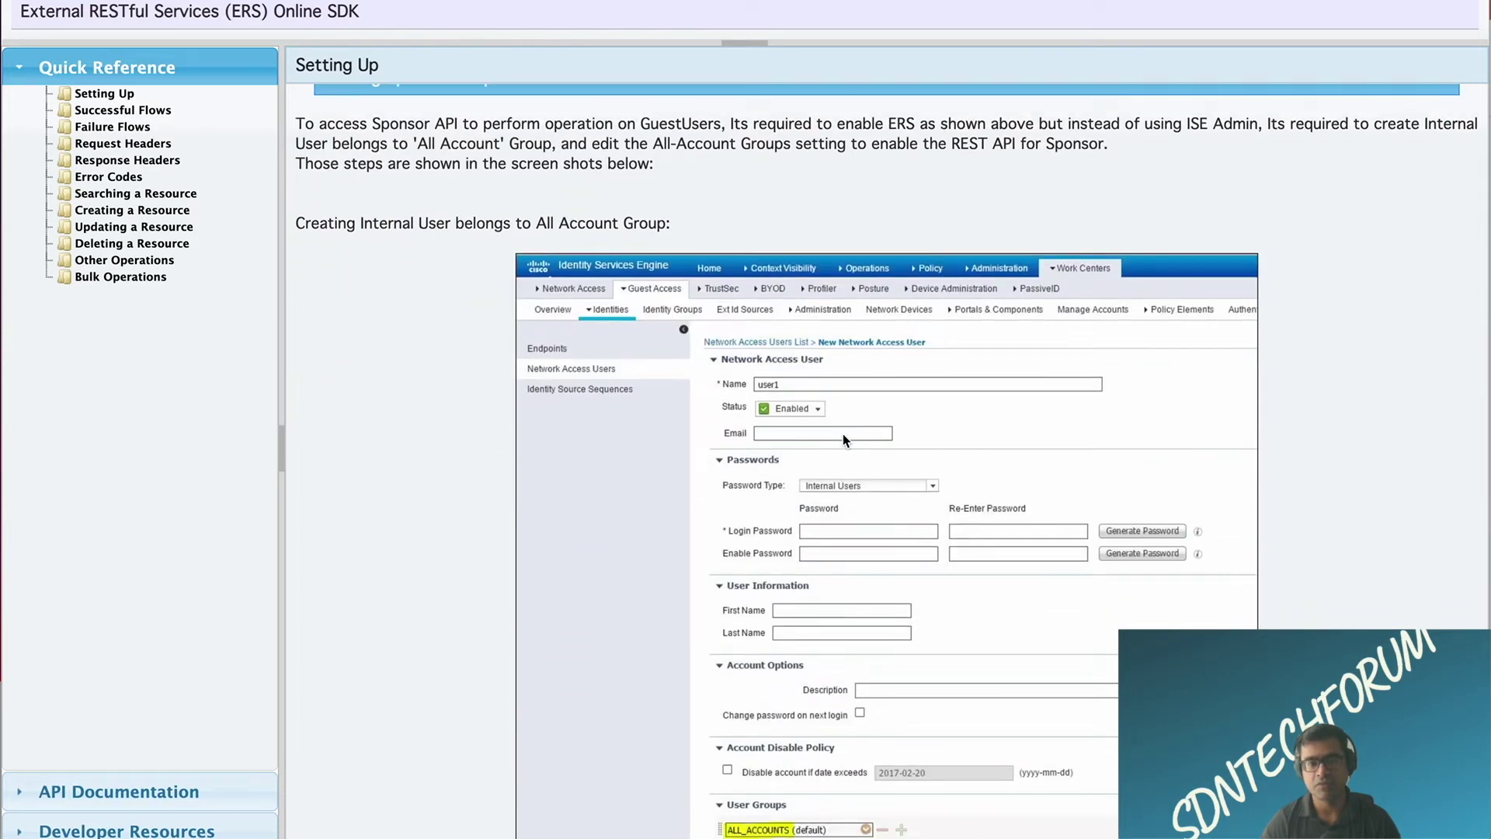
{"action": "scroll", "coordinate": [844, 439], "scroll_direction": "down", "scroll_amount": 4}
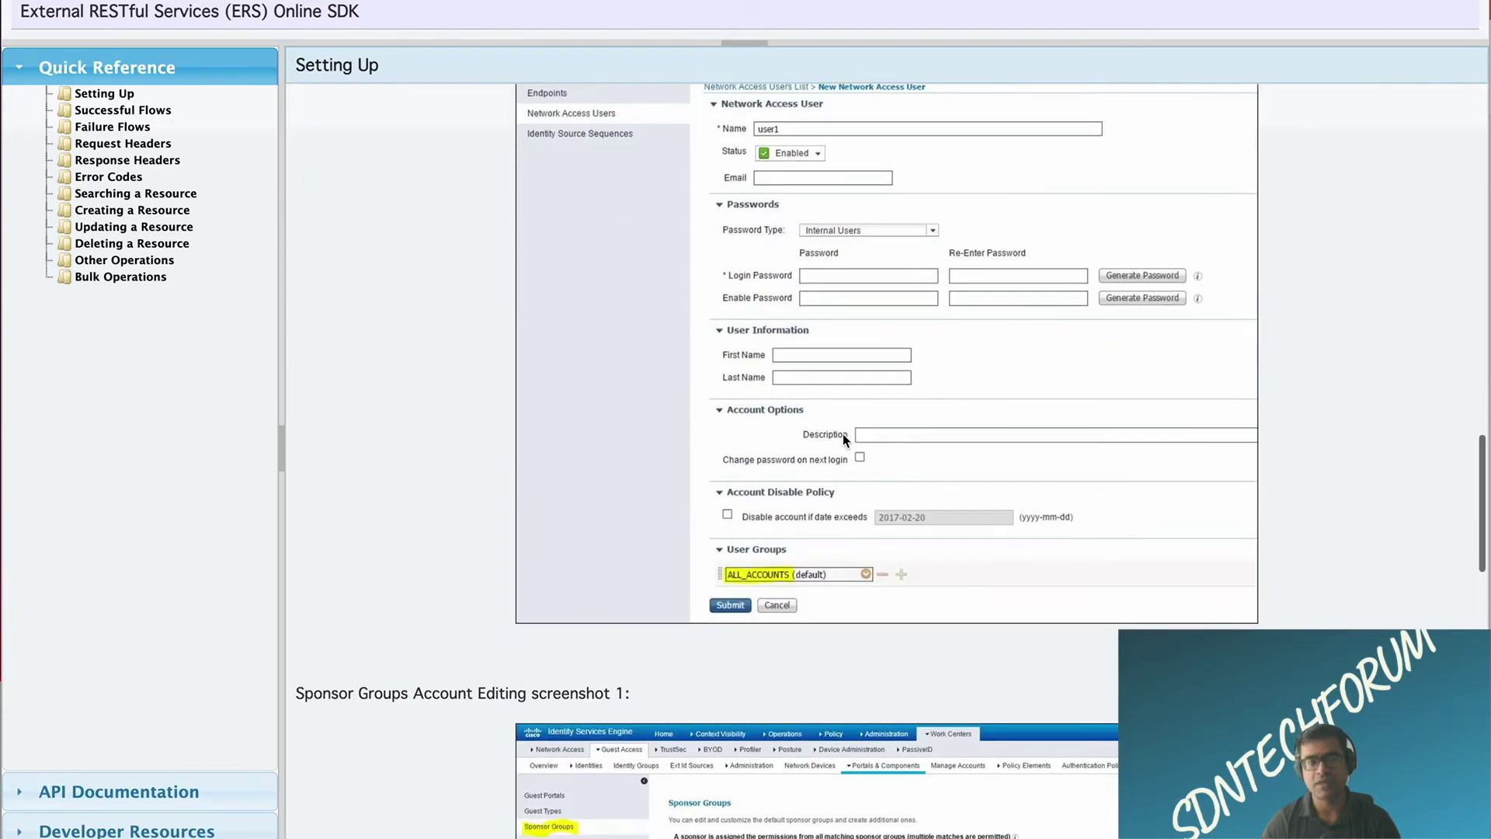
{"action": "scroll", "coordinate": [842, 437], "scroll_direction": "up", "scroll_amount": 20}
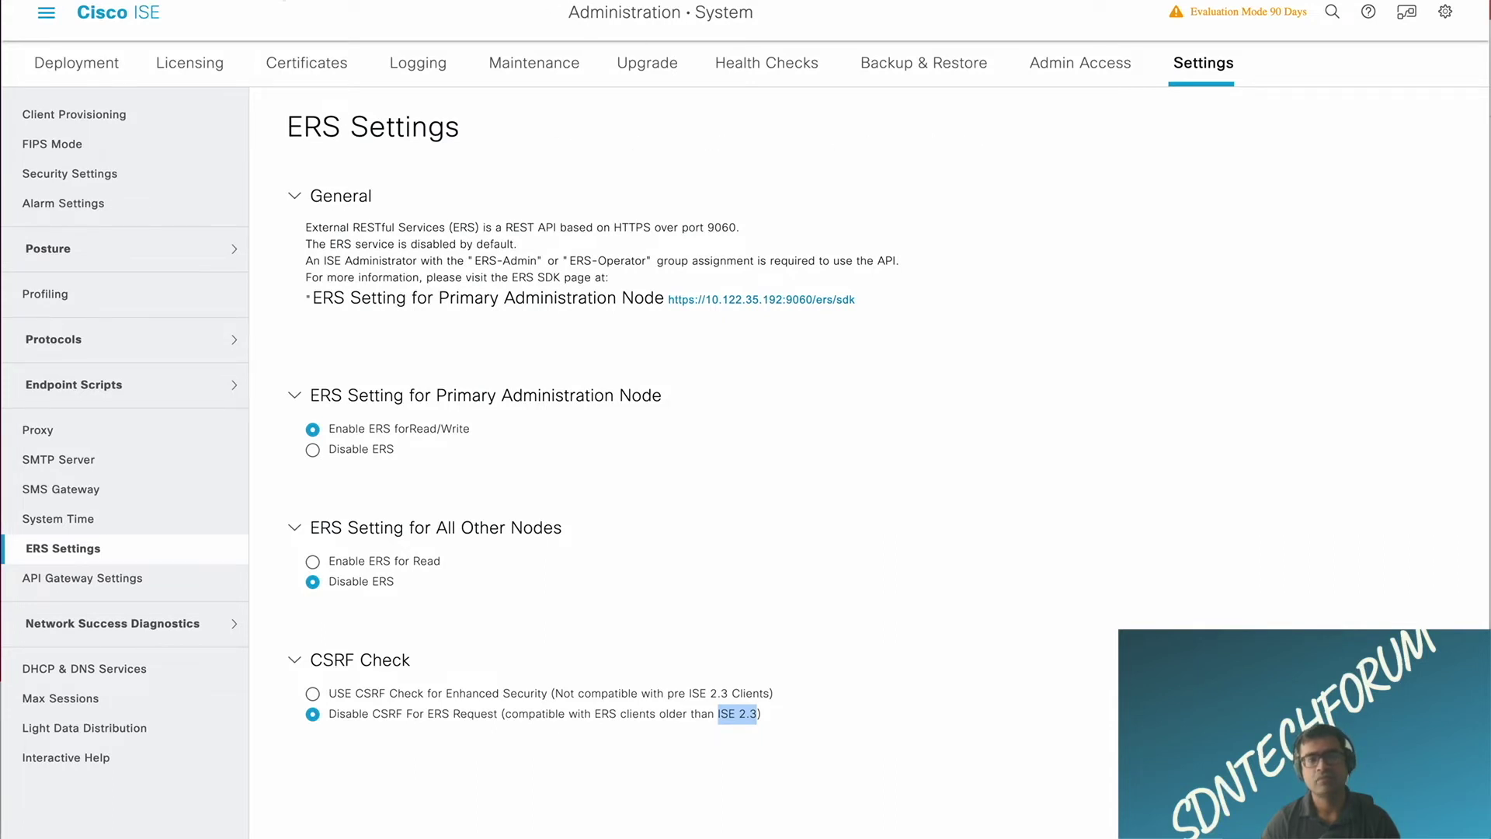
Step: Bring up ISE's main navigation menu from the ERS Settings page
{"action": "left_click", "coordinate": [46, 25]}
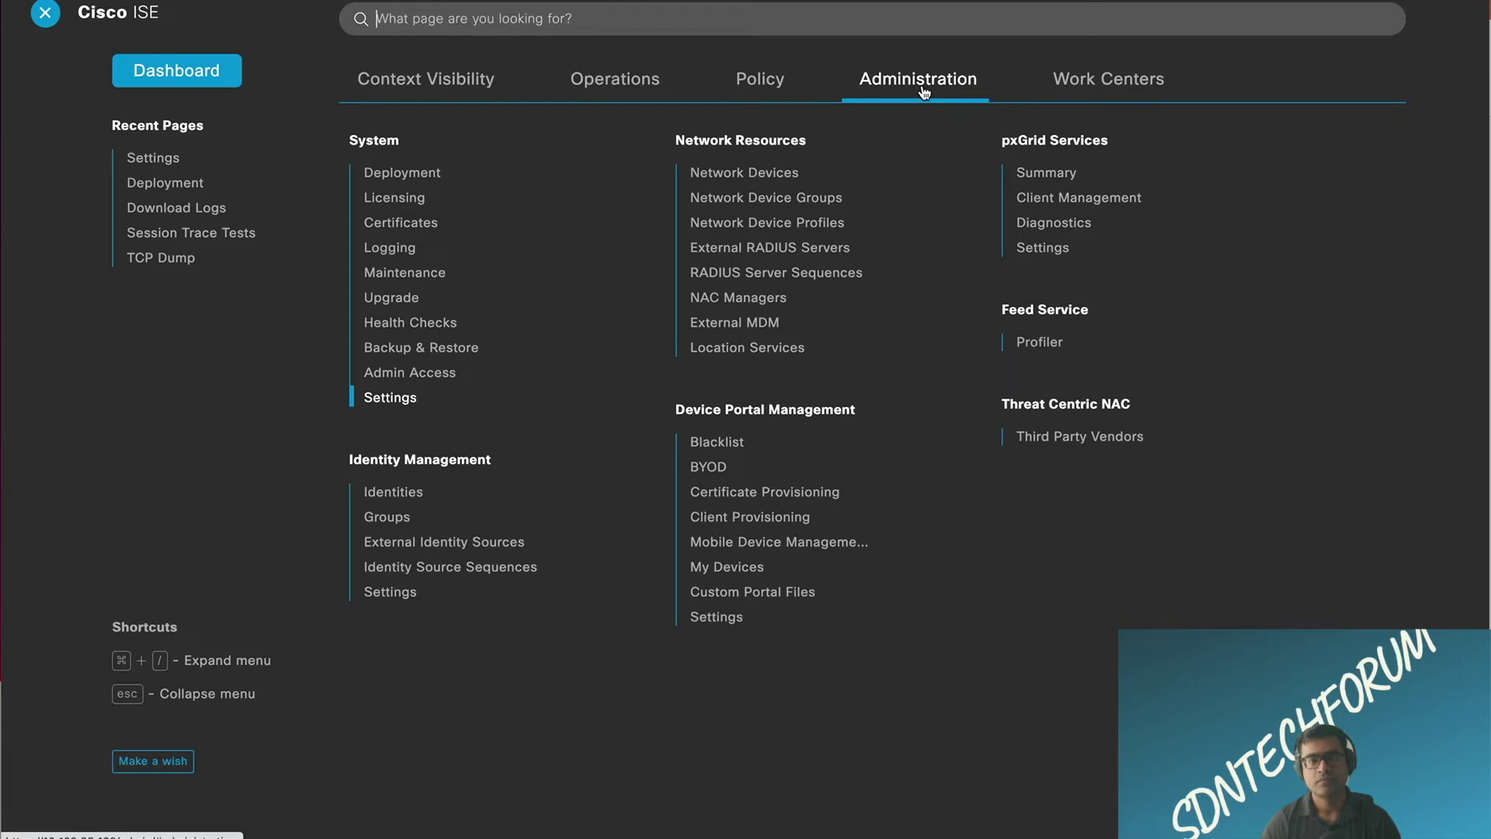
Step: Browse pxGrid Services Summary, Clients, Certificates and Groups, ending on pxGrid Settings
{"action": "left_click", "coordinate": [1058, 174]}
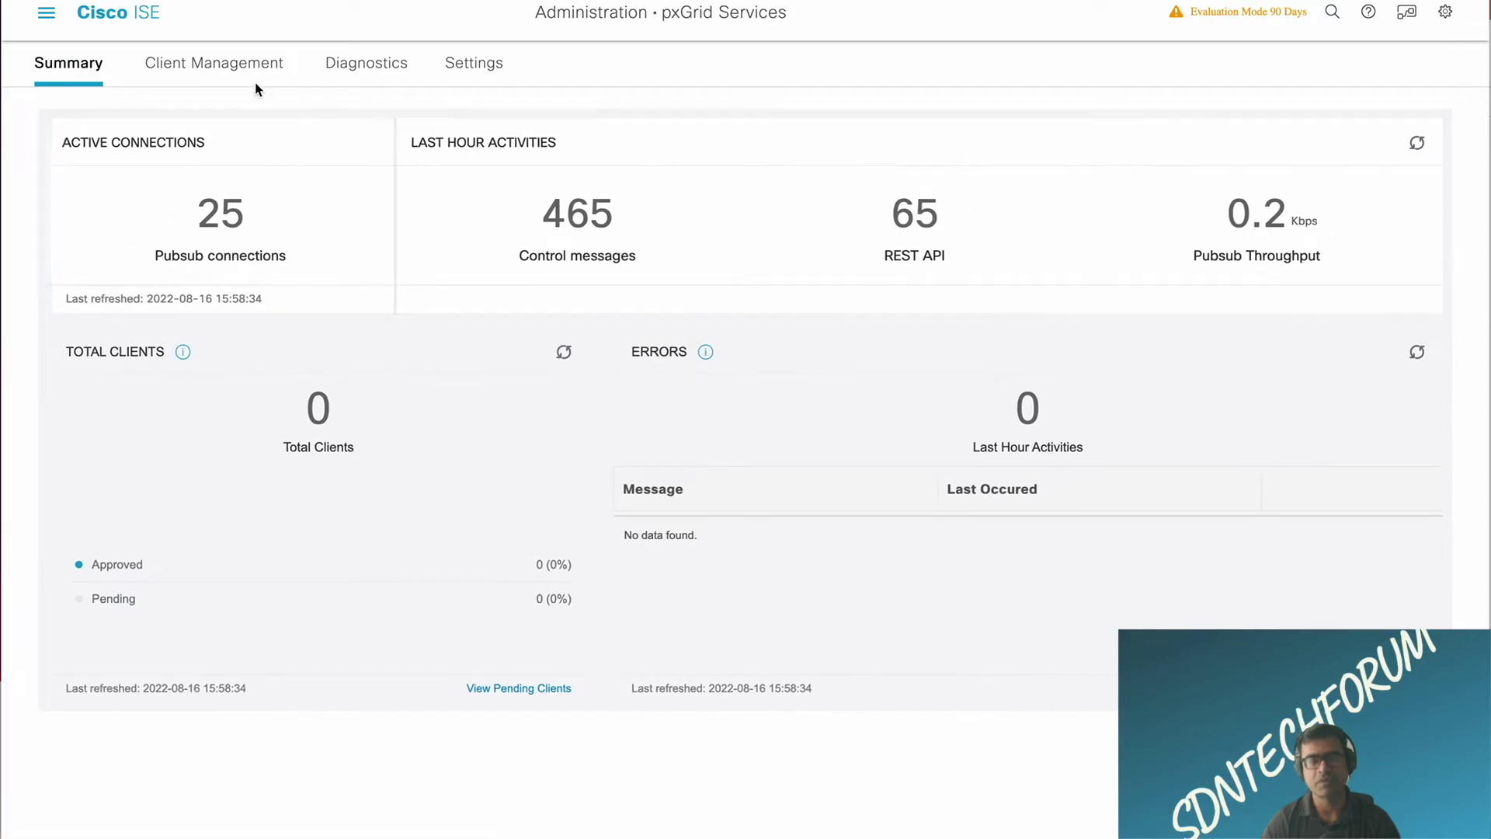
{"action": "left_click", "coordinate": [254, 76]}
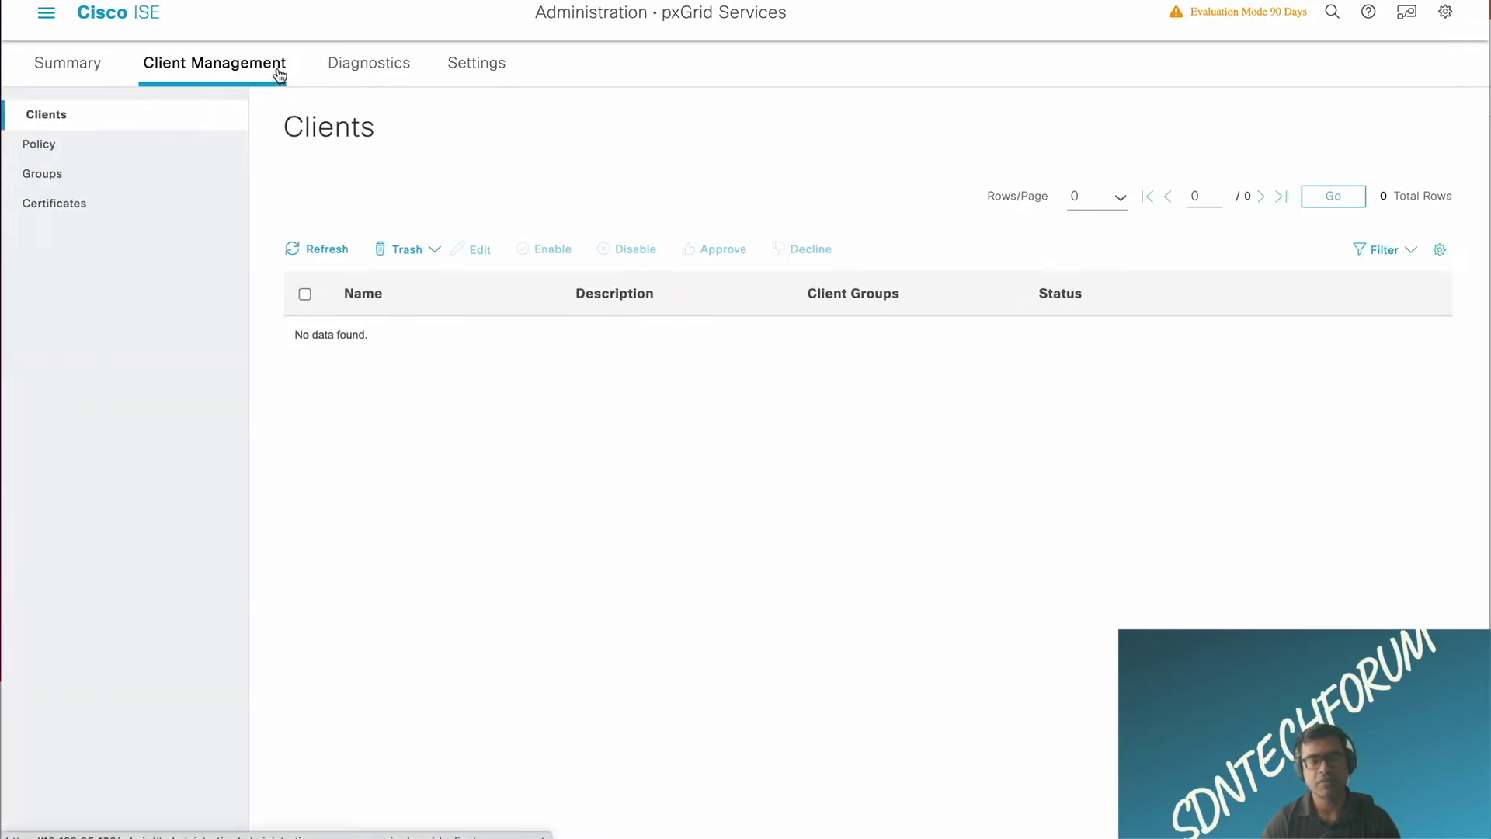
{"action": "left_click", "coordinate": [65, 221]}
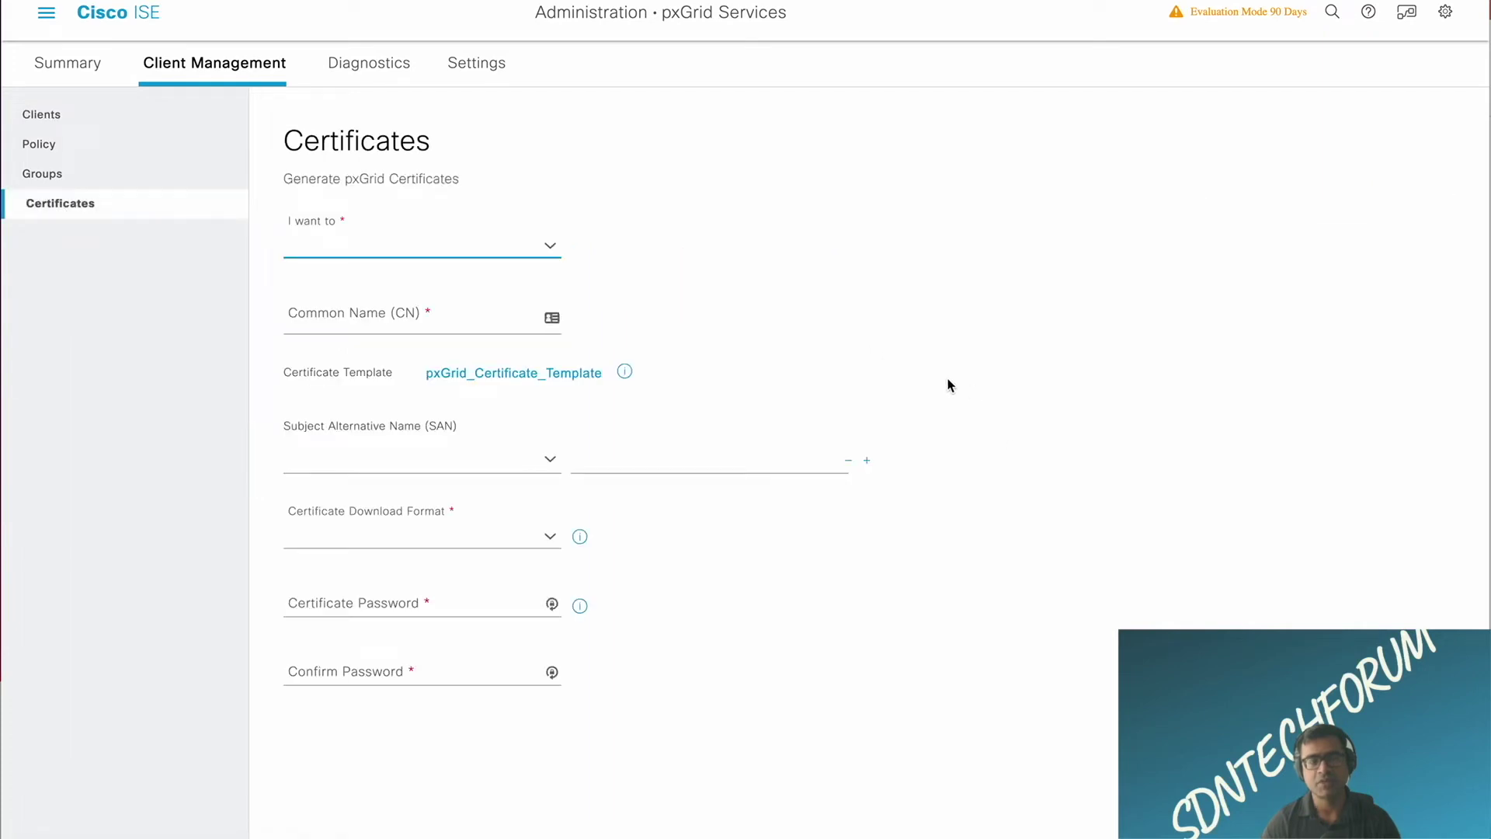
{"action": "left_click", "coordinate": [56, 127]}
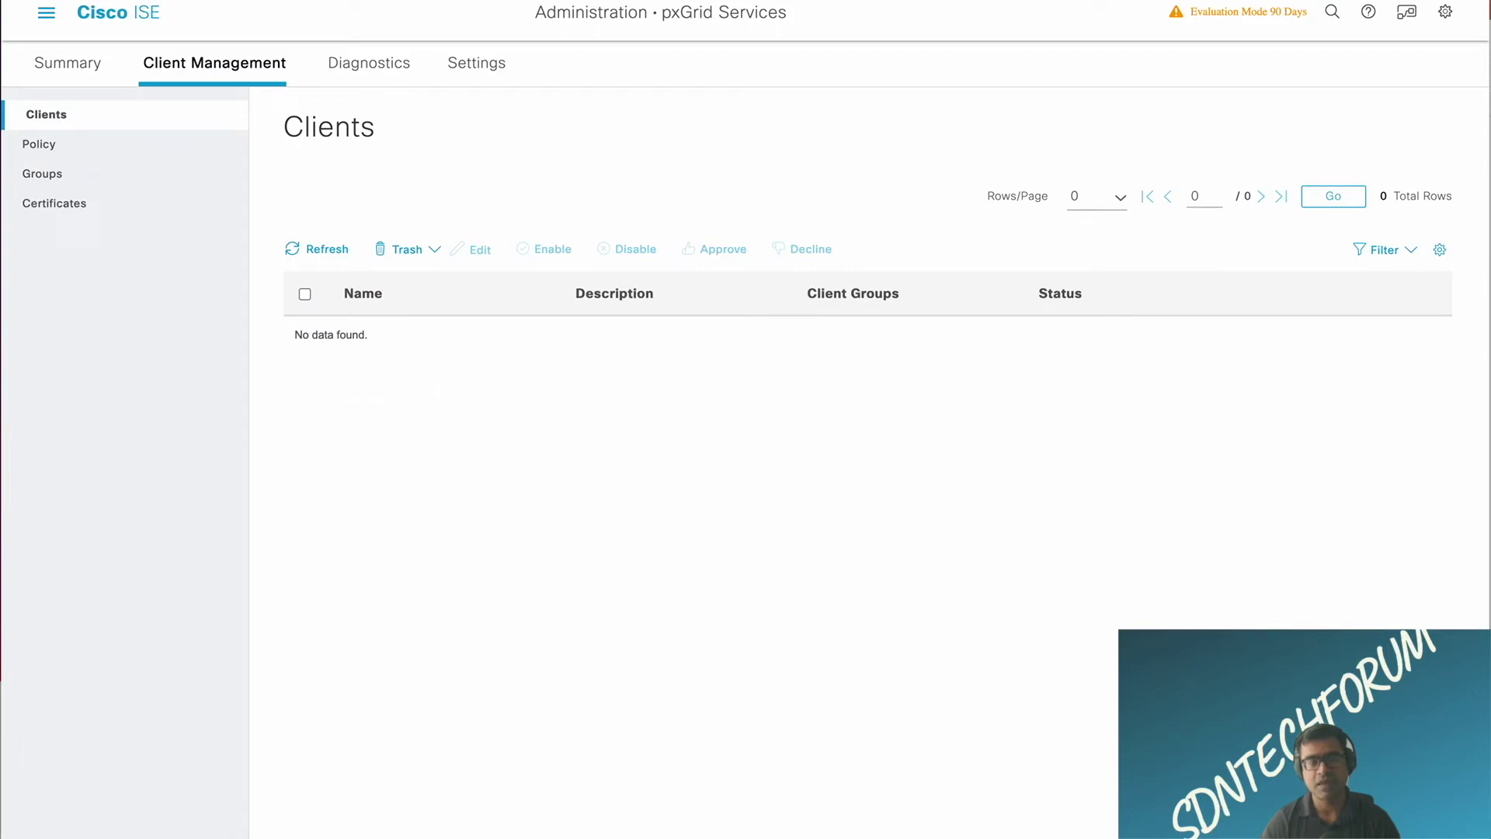
{"action": "left_click", "coordinate": [58, 172]}
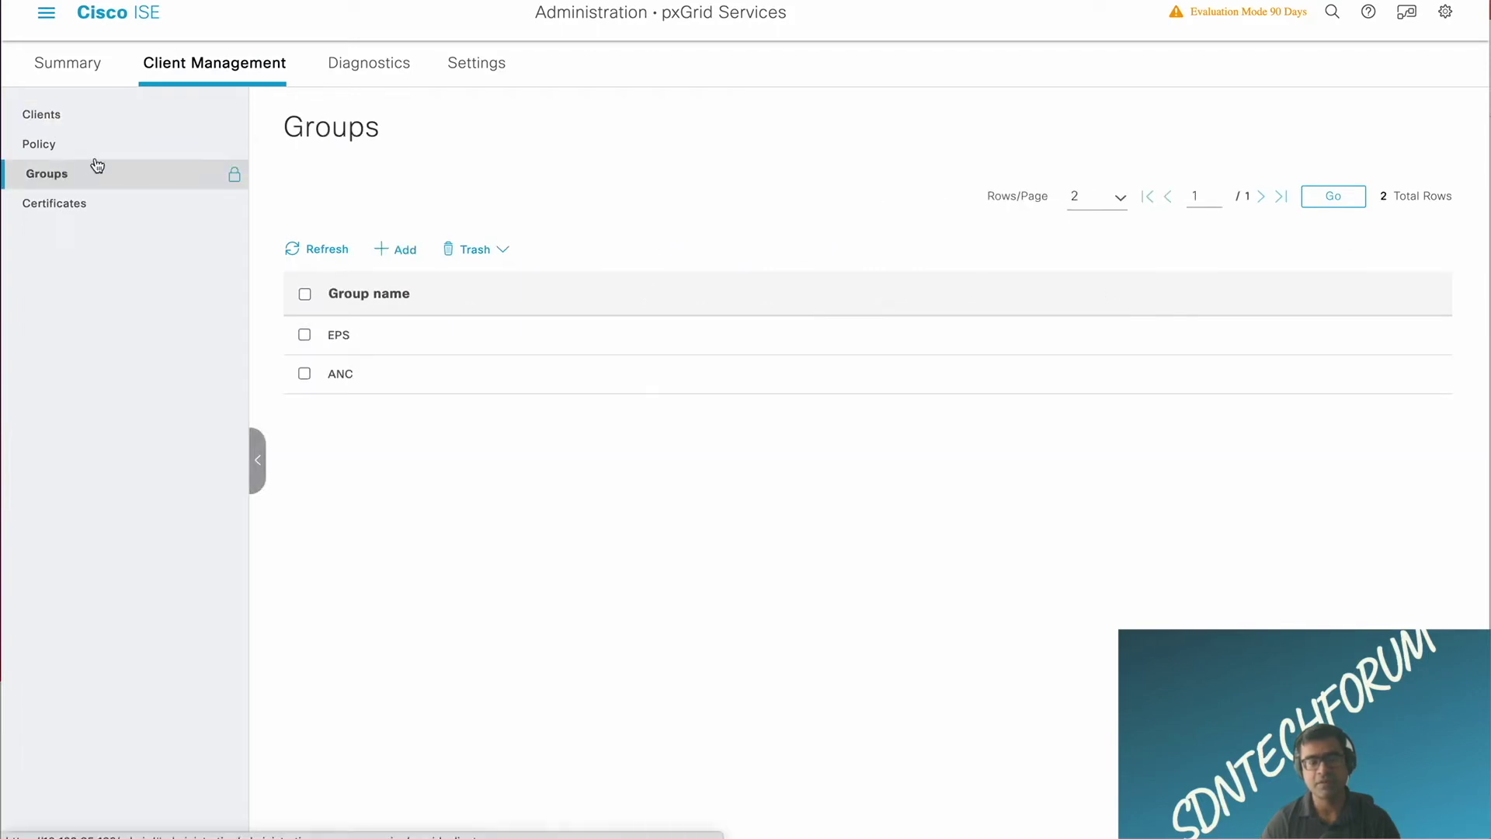
{"action": "left_click", "coordinate": [501, 64]}
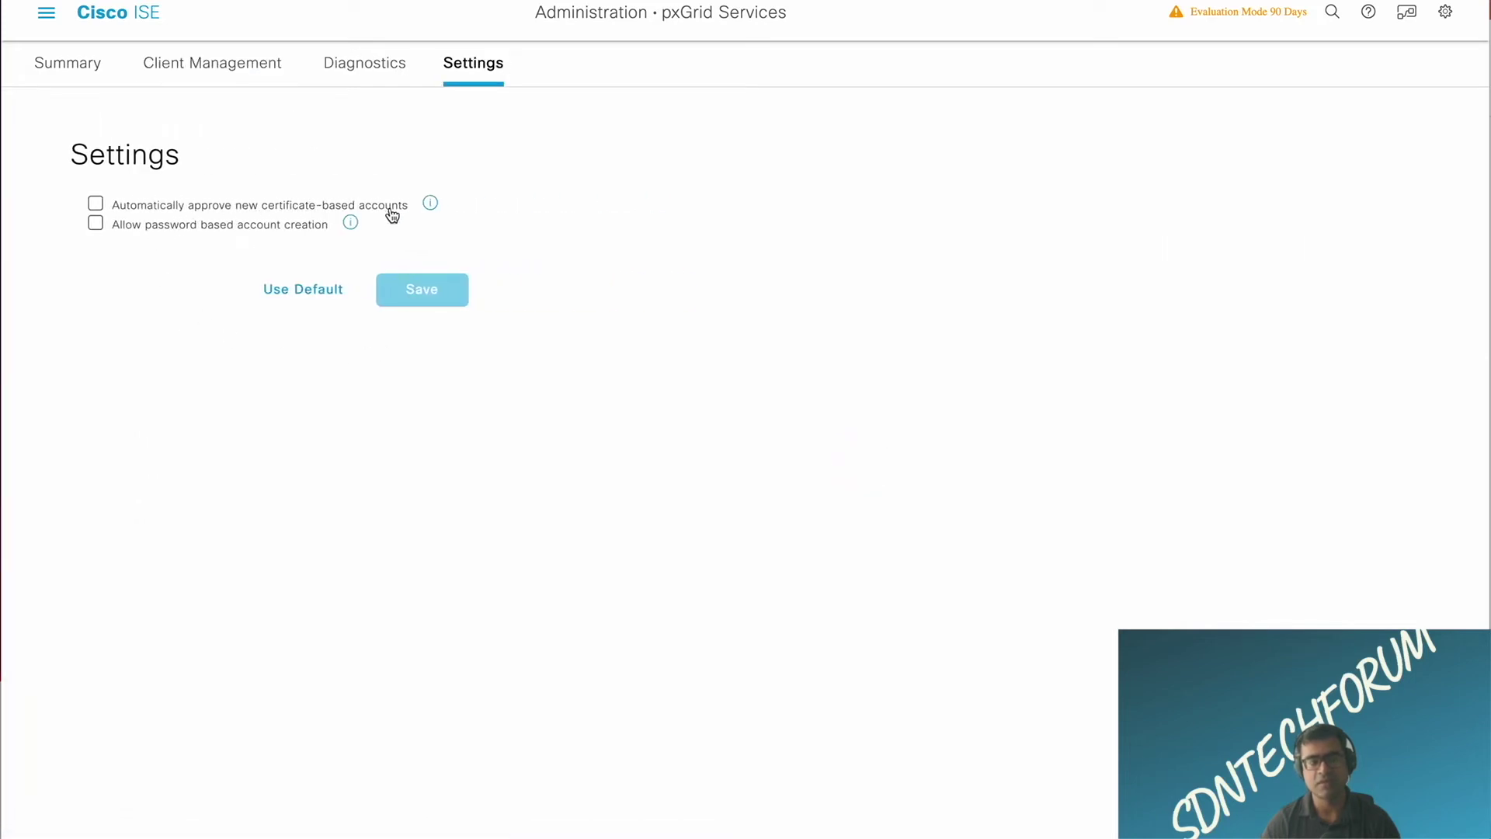
Step: Save pxGrid settings with auto-approval of new certificate-based accounts, then check Summary and Clients
{"action": "mouse_move", "coordinate": [430, 205]}
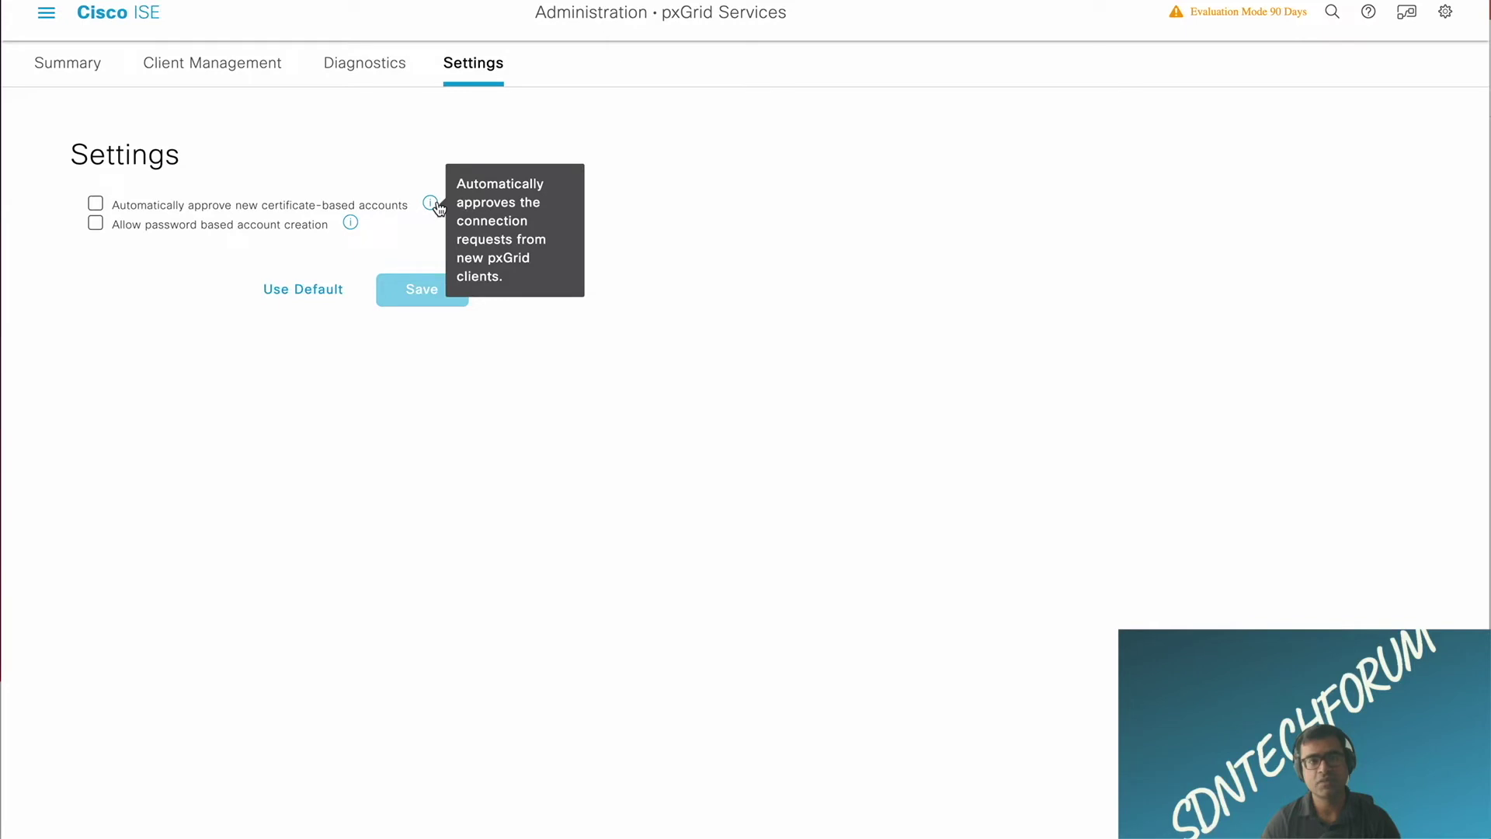
{"action": "left_click", "coordinate": [97, 205]}
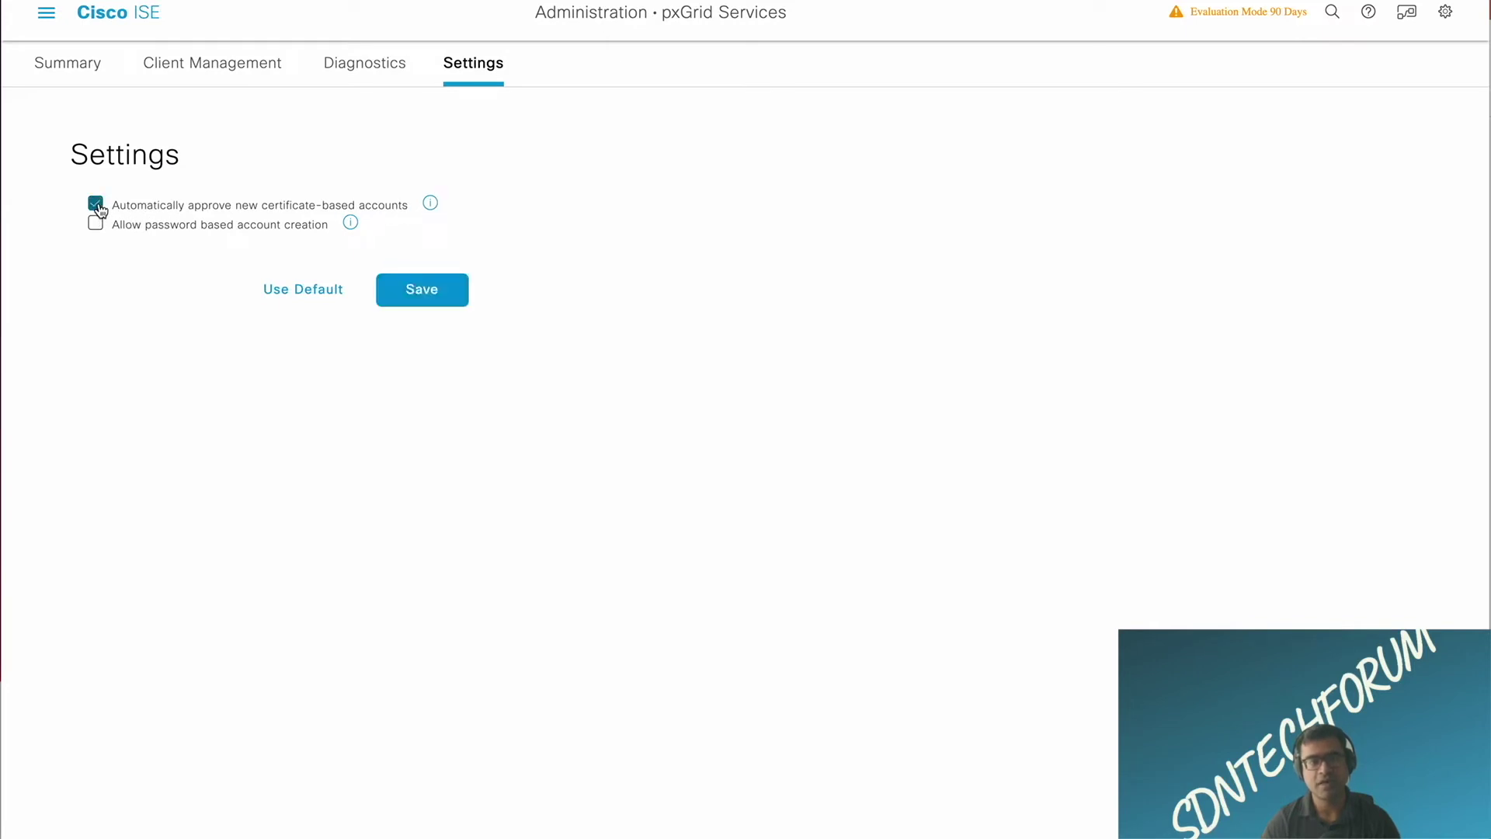
{"action": "left_click", "coordinate": [432, 293]}
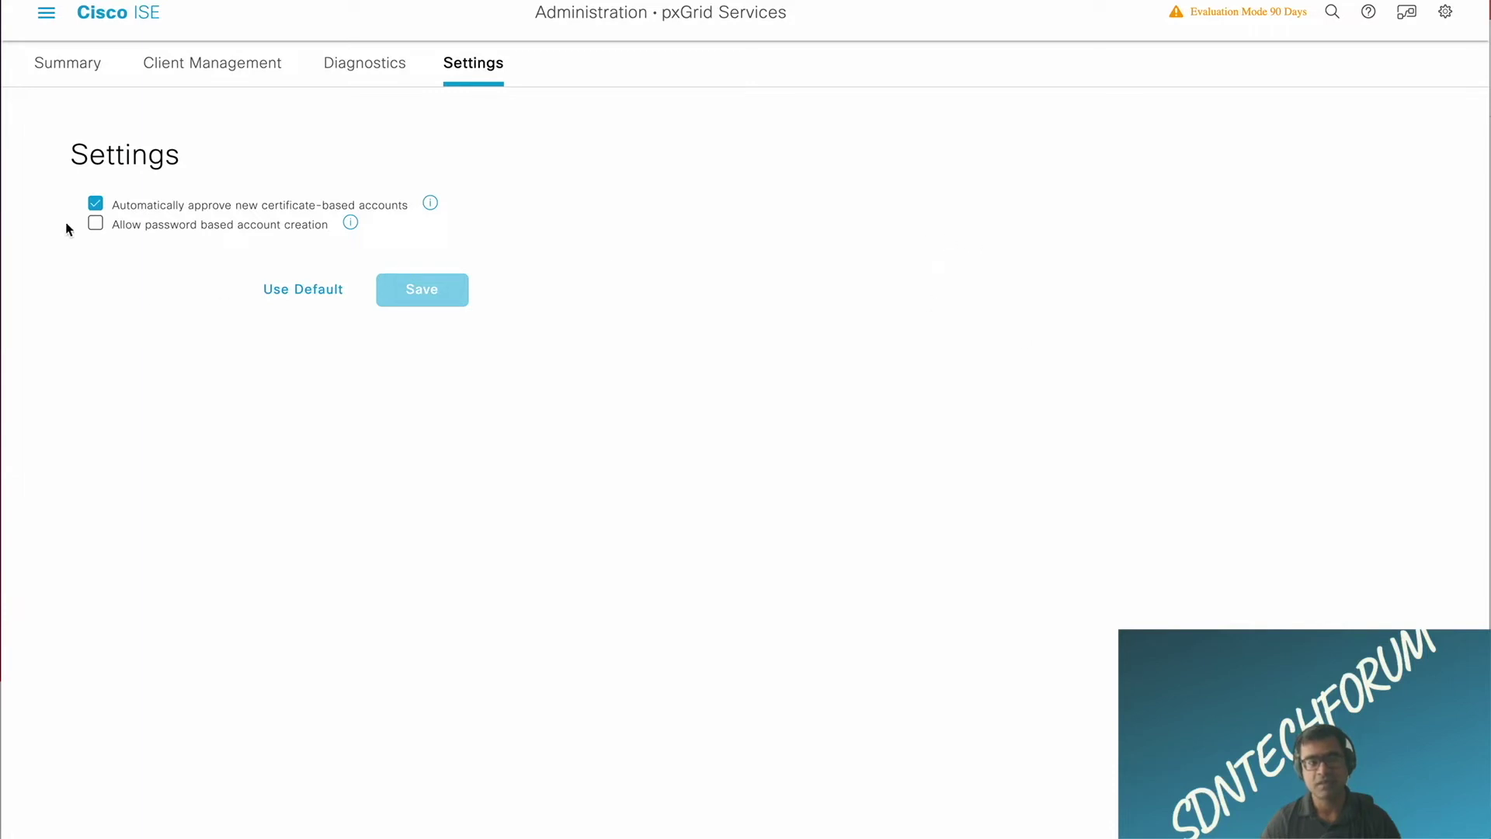
{"action": "left_click", "coordinate": [64, 72]}
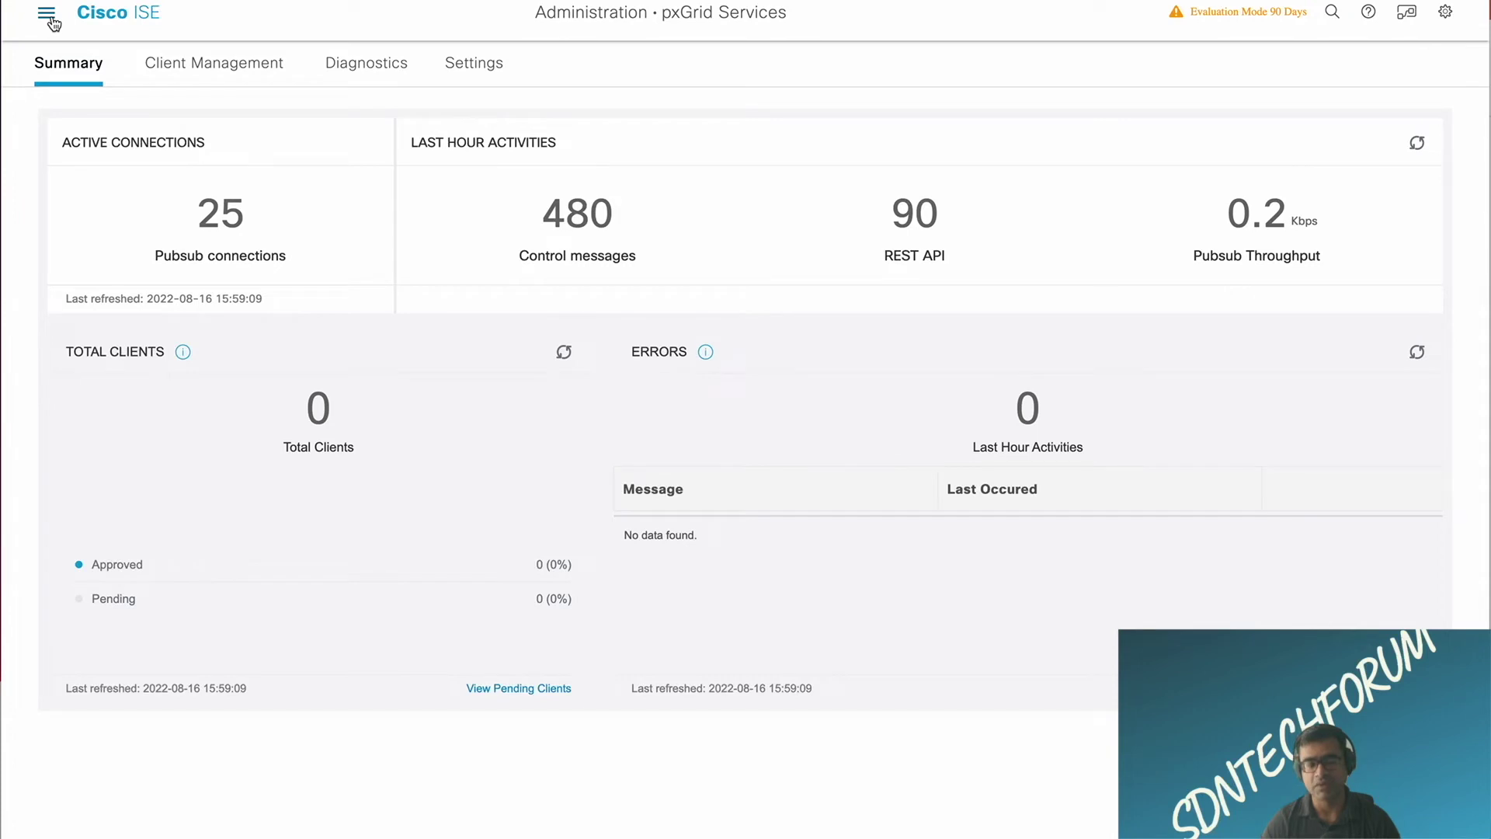
{"action": "left_click", "coordinate": [237, 64]}
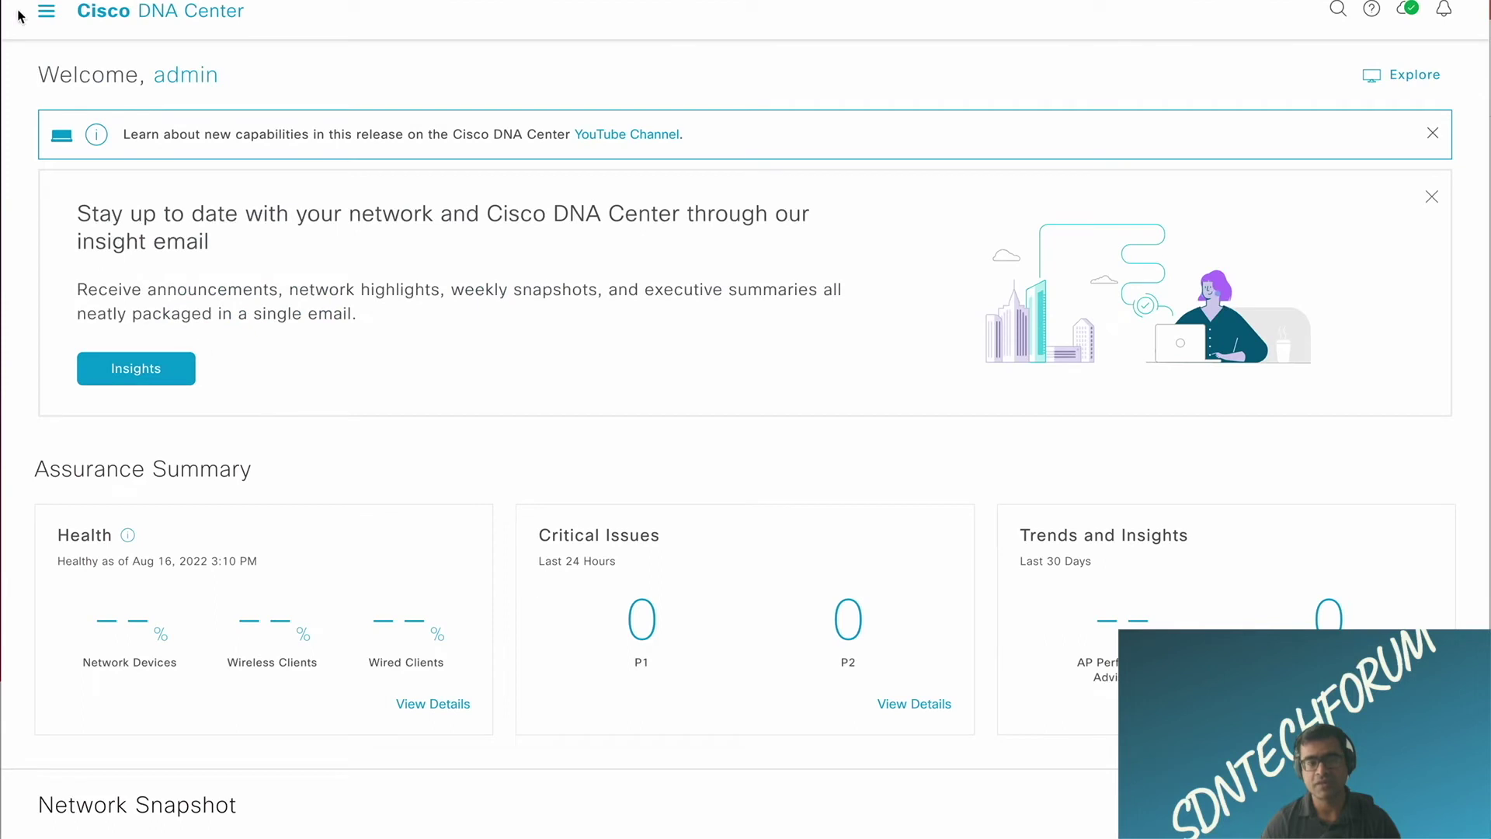
Step: Find Authentication and Policy Servers via the 'authe' settings search and choose Add > ISE
{"action": "left_click", "coordinate": [47, 12]}
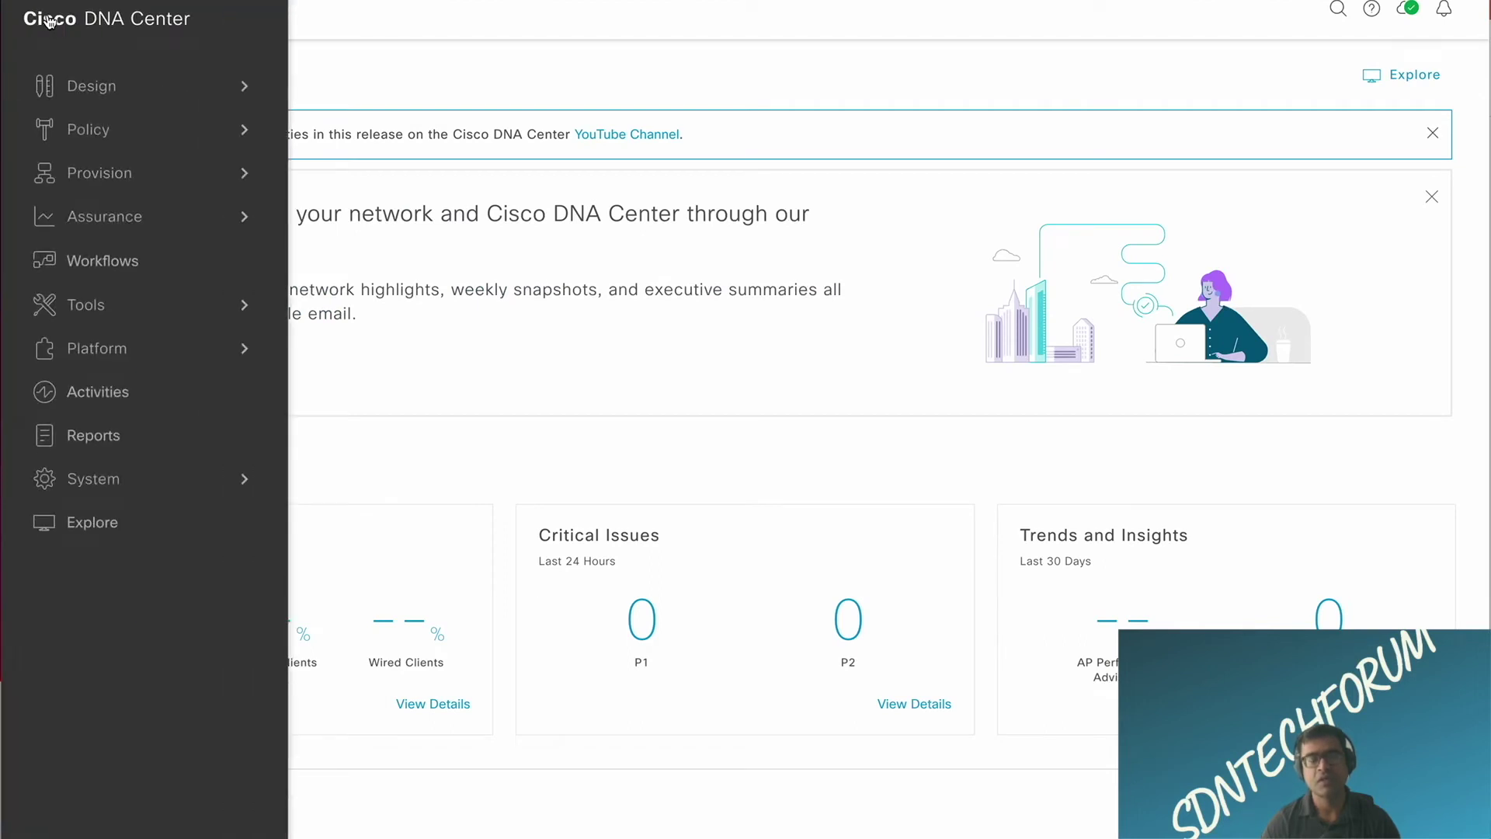
{"action": "left_click", "coordinate": [116, 483]}
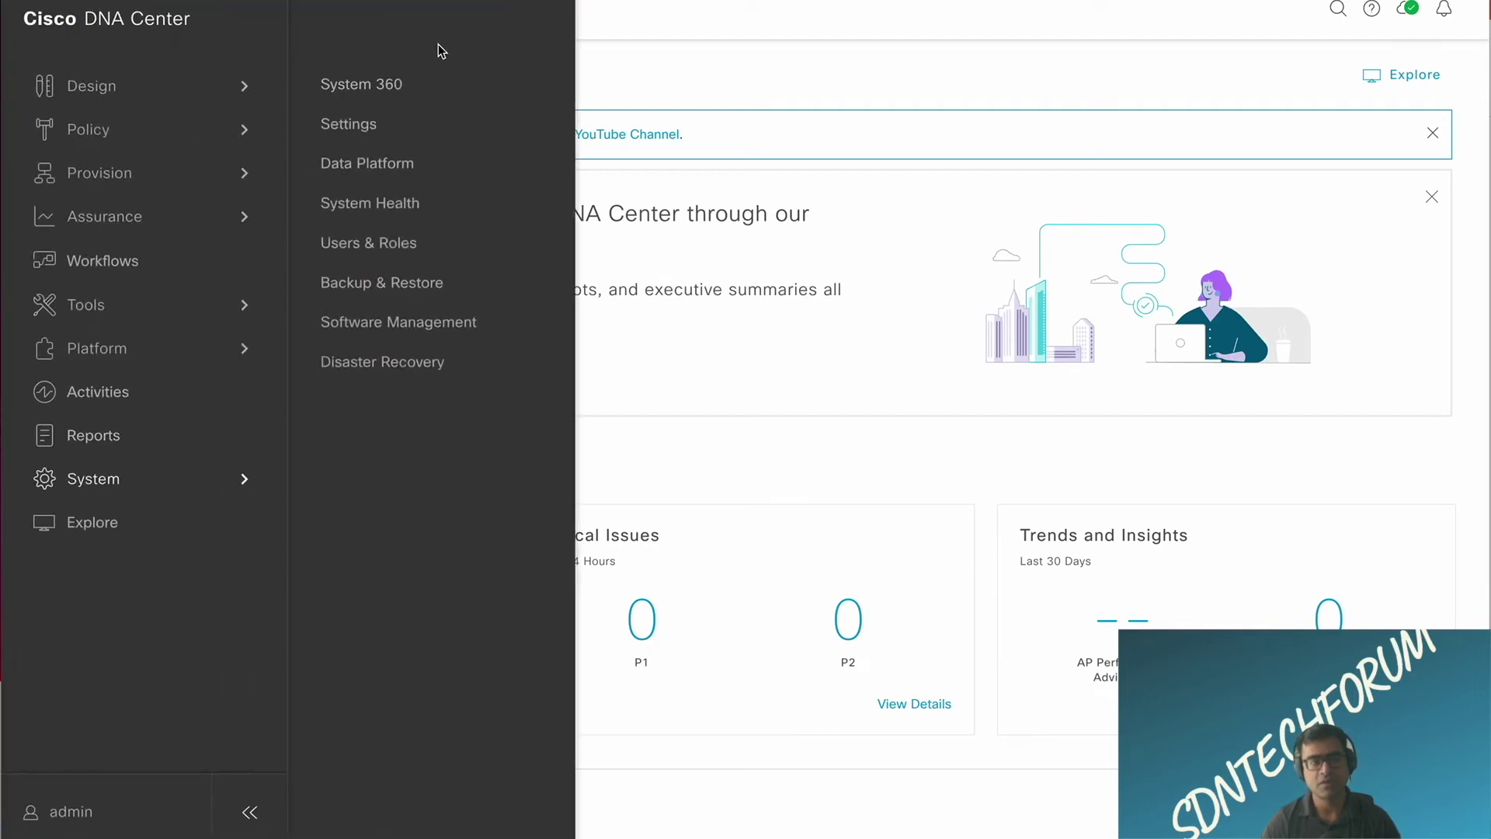
{"action": "left_click", "coordinate": [374, 126]}
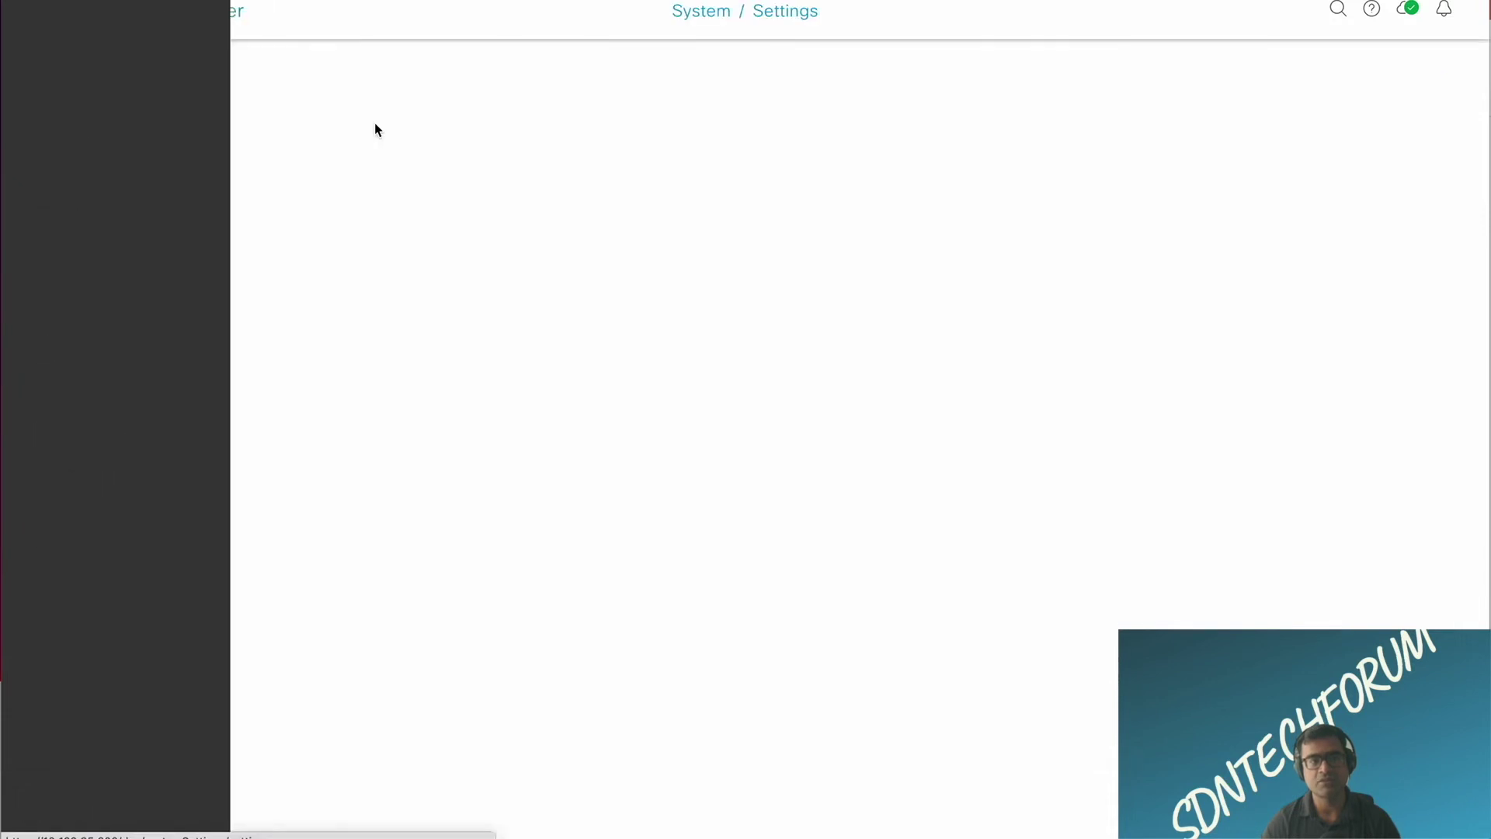
{"action": "left_click", "coordinate": [165, 70]}
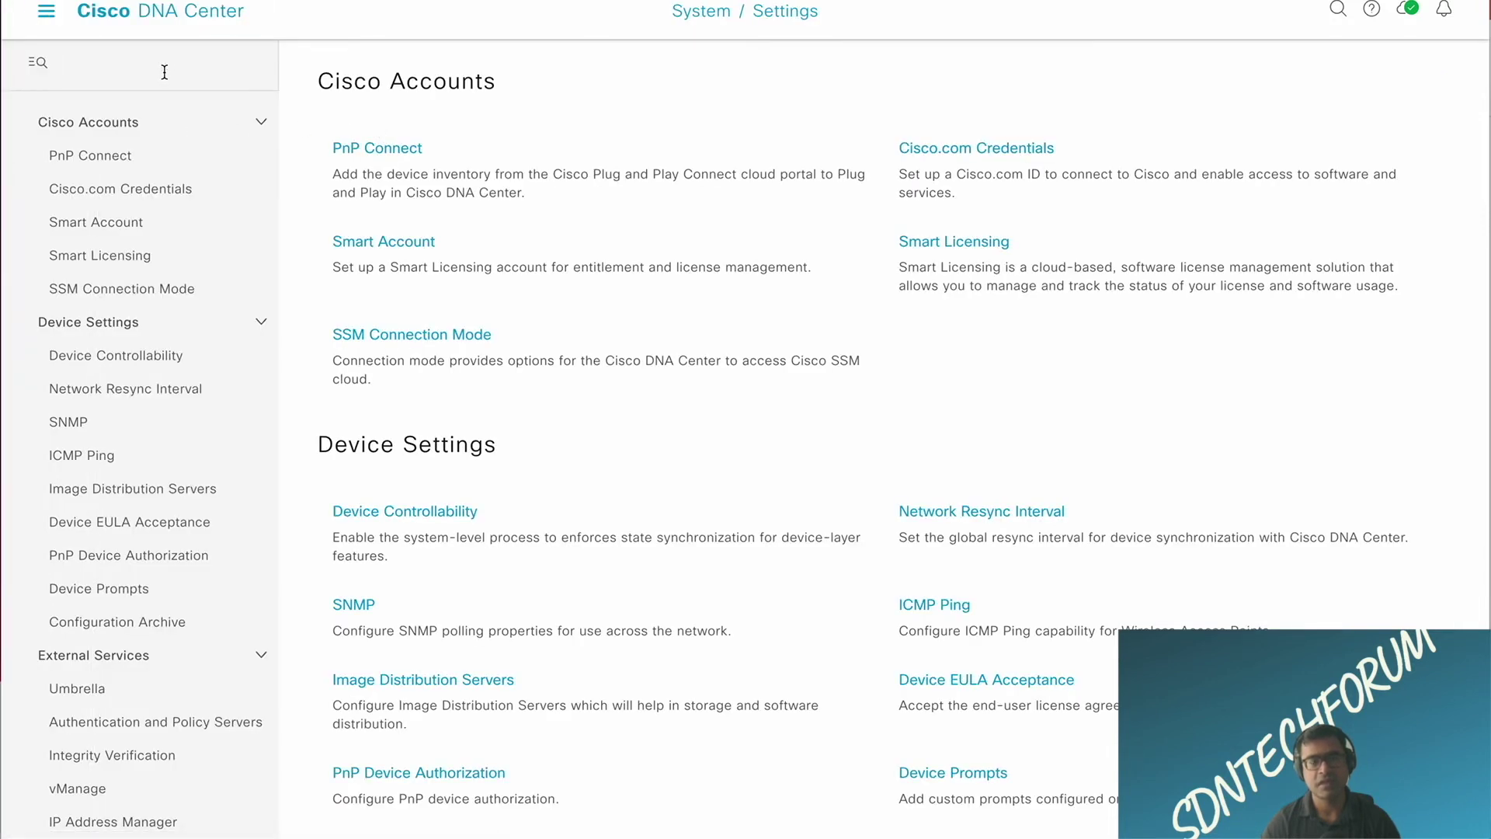
{"action": "type", "text": "authe"}
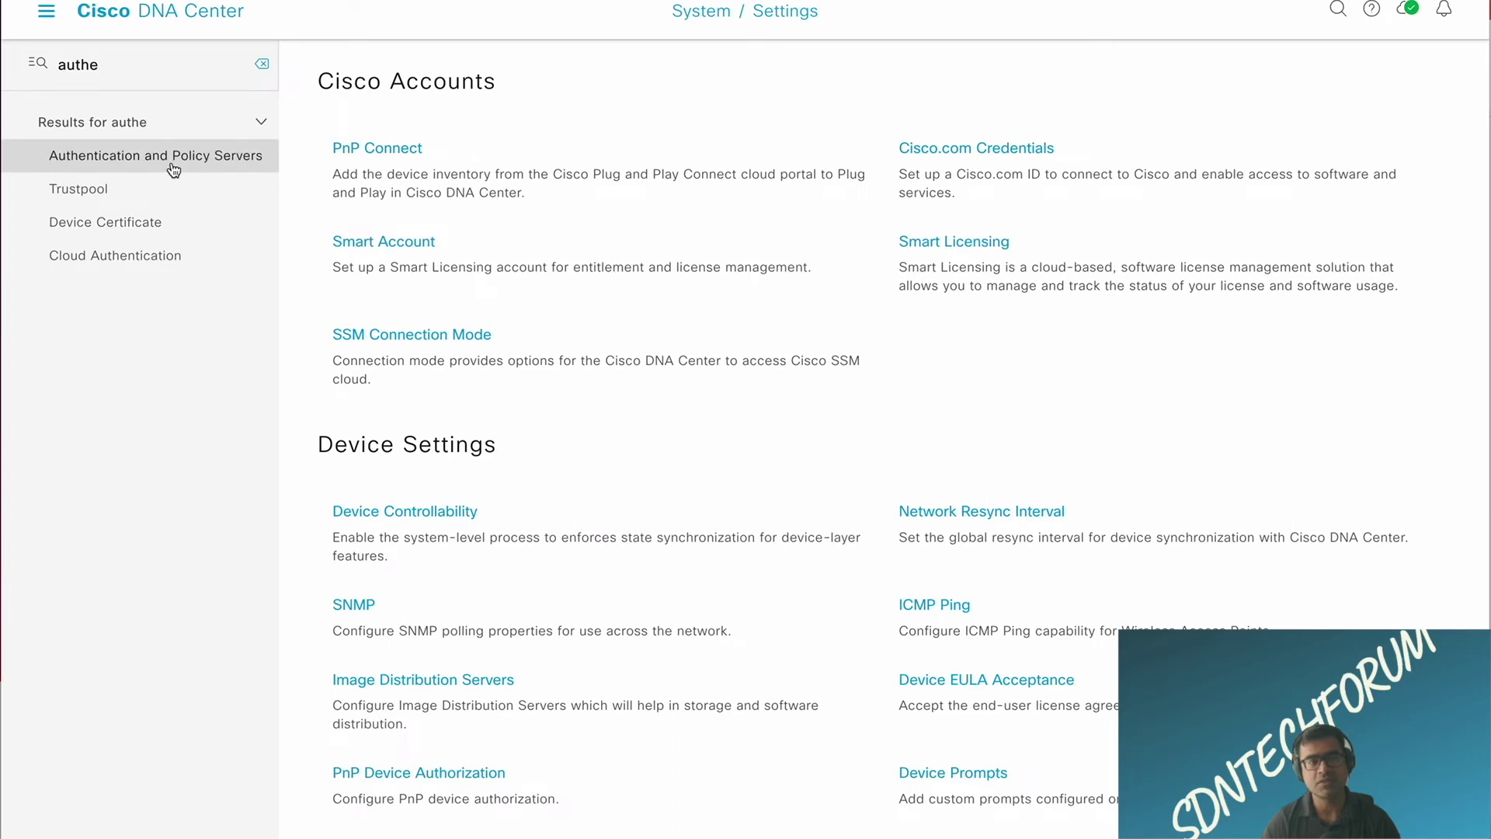
{"action": "left_click", "coordinate": [173, 169]}
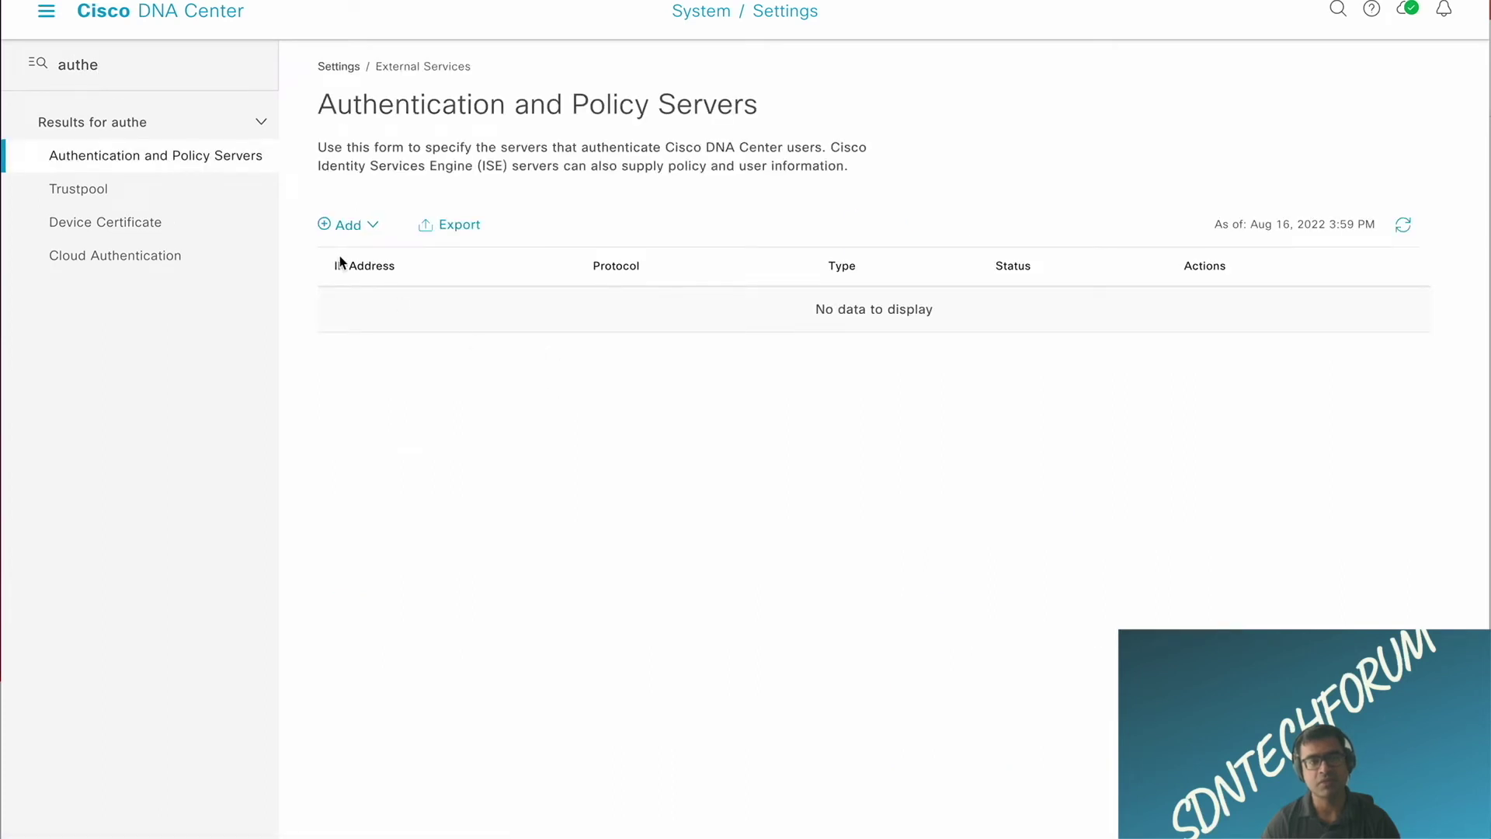
{"action": "left_click", "coordinate": [333, 227]}
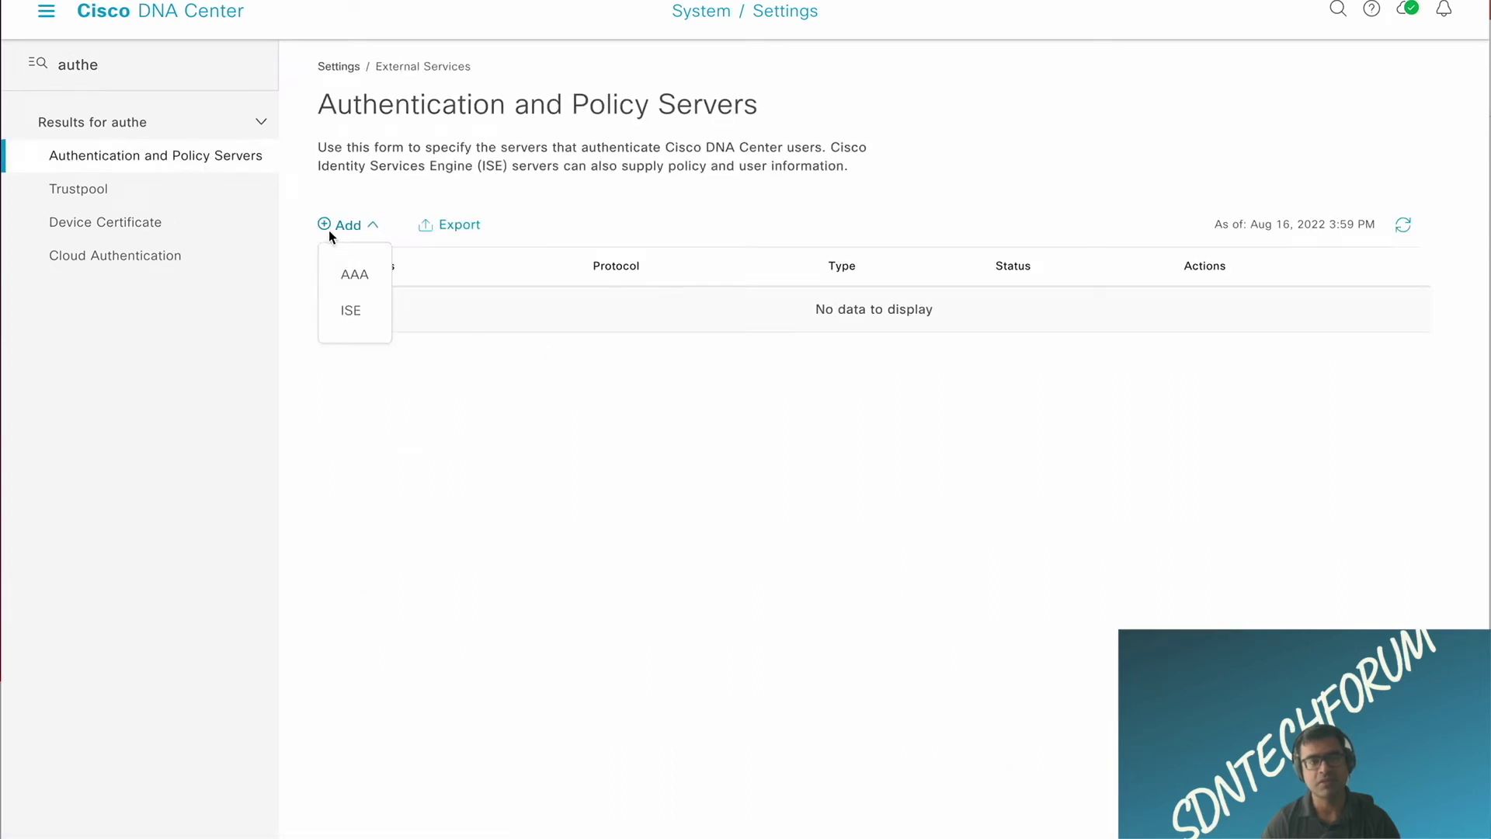
{"action": "left_click", "coordinate": [351, 313]}
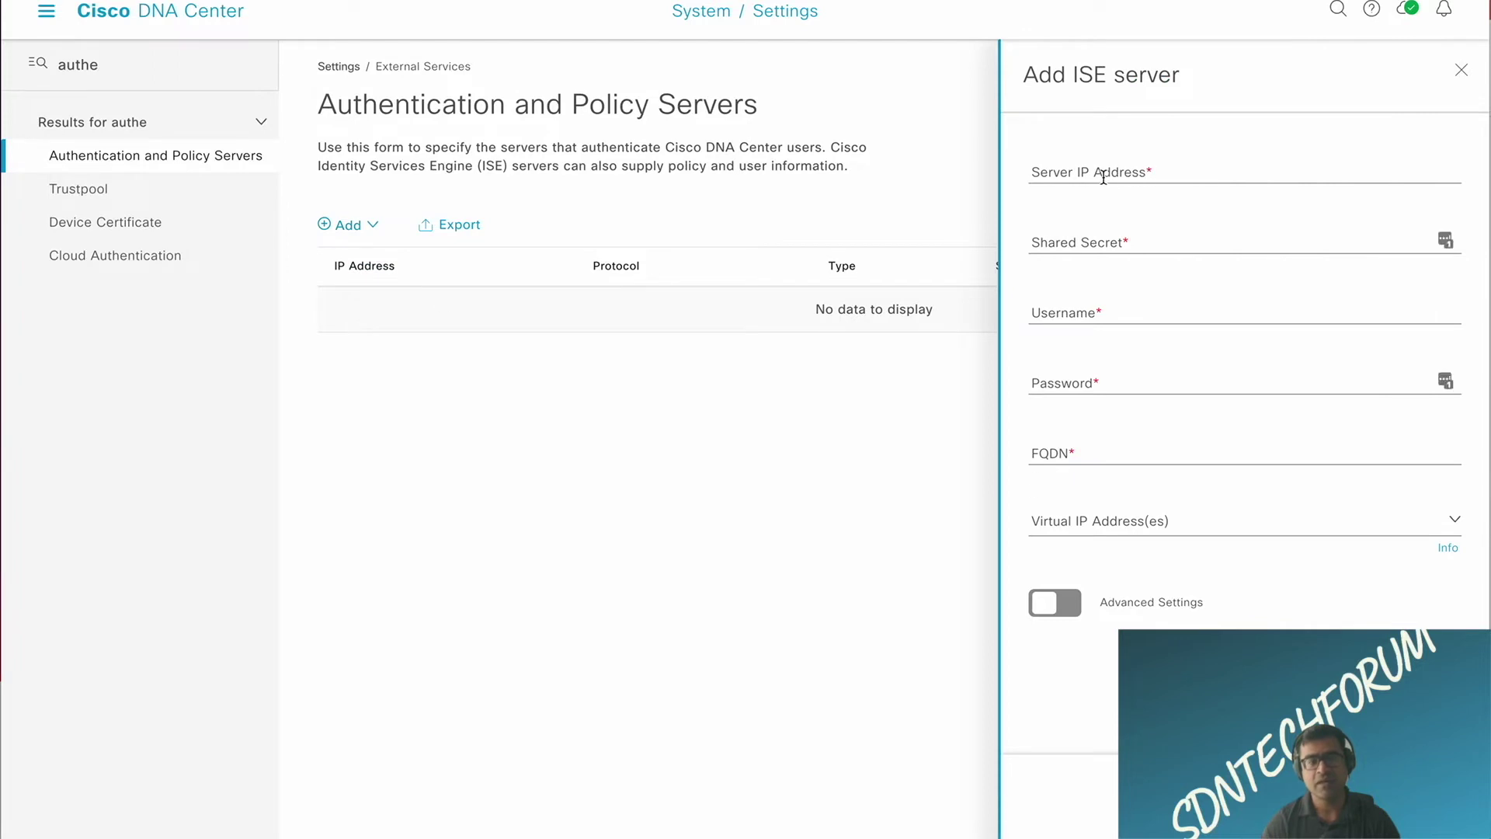
Step: Go through the Add ISE server fields: server IP, shared secret, username, password and FQDN
{"action": "left_click", "coordinate": [1103, 175]}
{"action": "left_click", "coordinate": [1098, 241]}
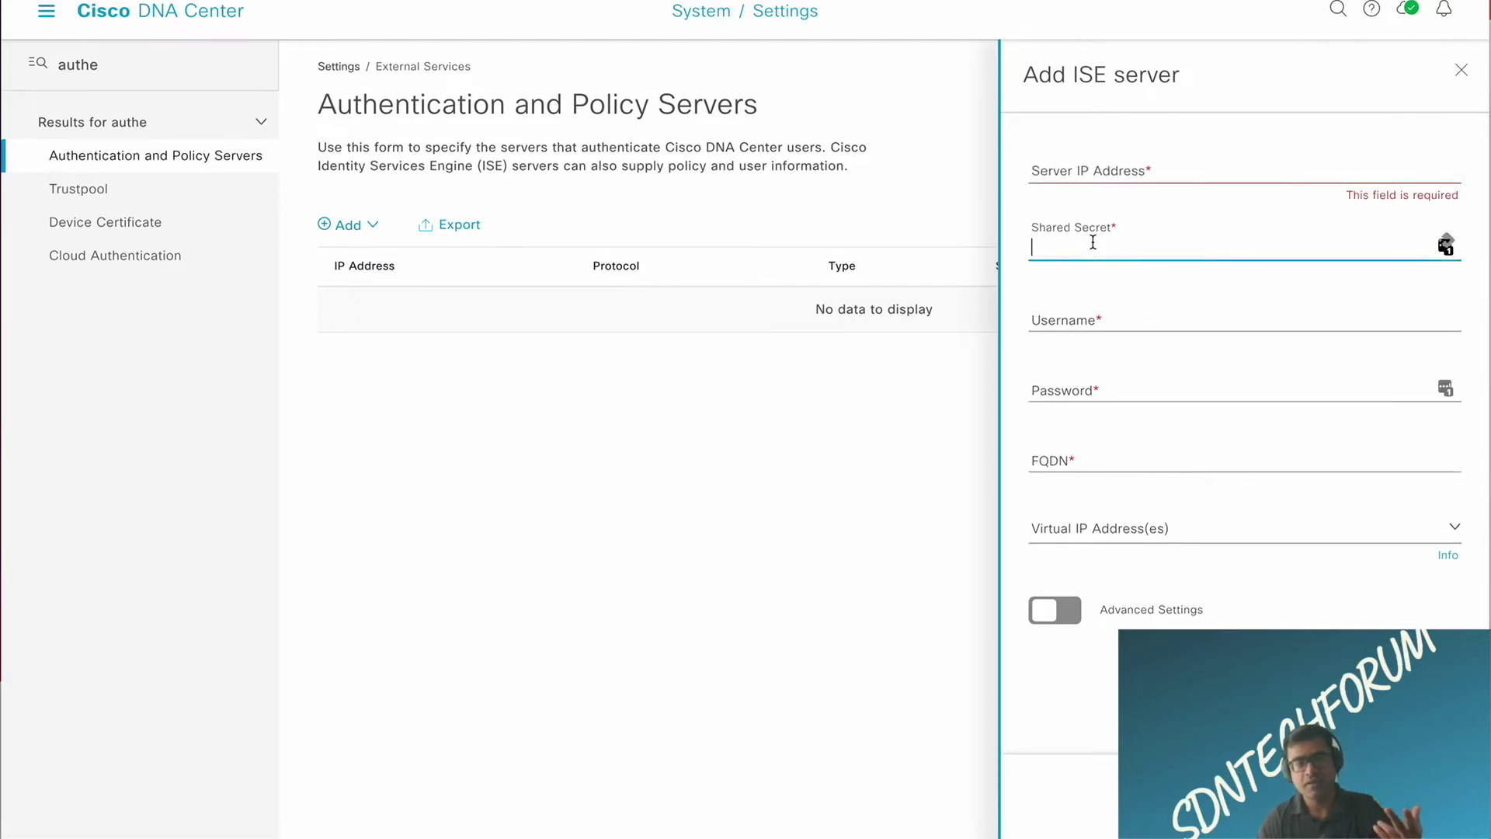
{"action": "left_click", "coordinate": [1085, 330]}
{"action": "left_click", "coordinate": [1075, 403]}
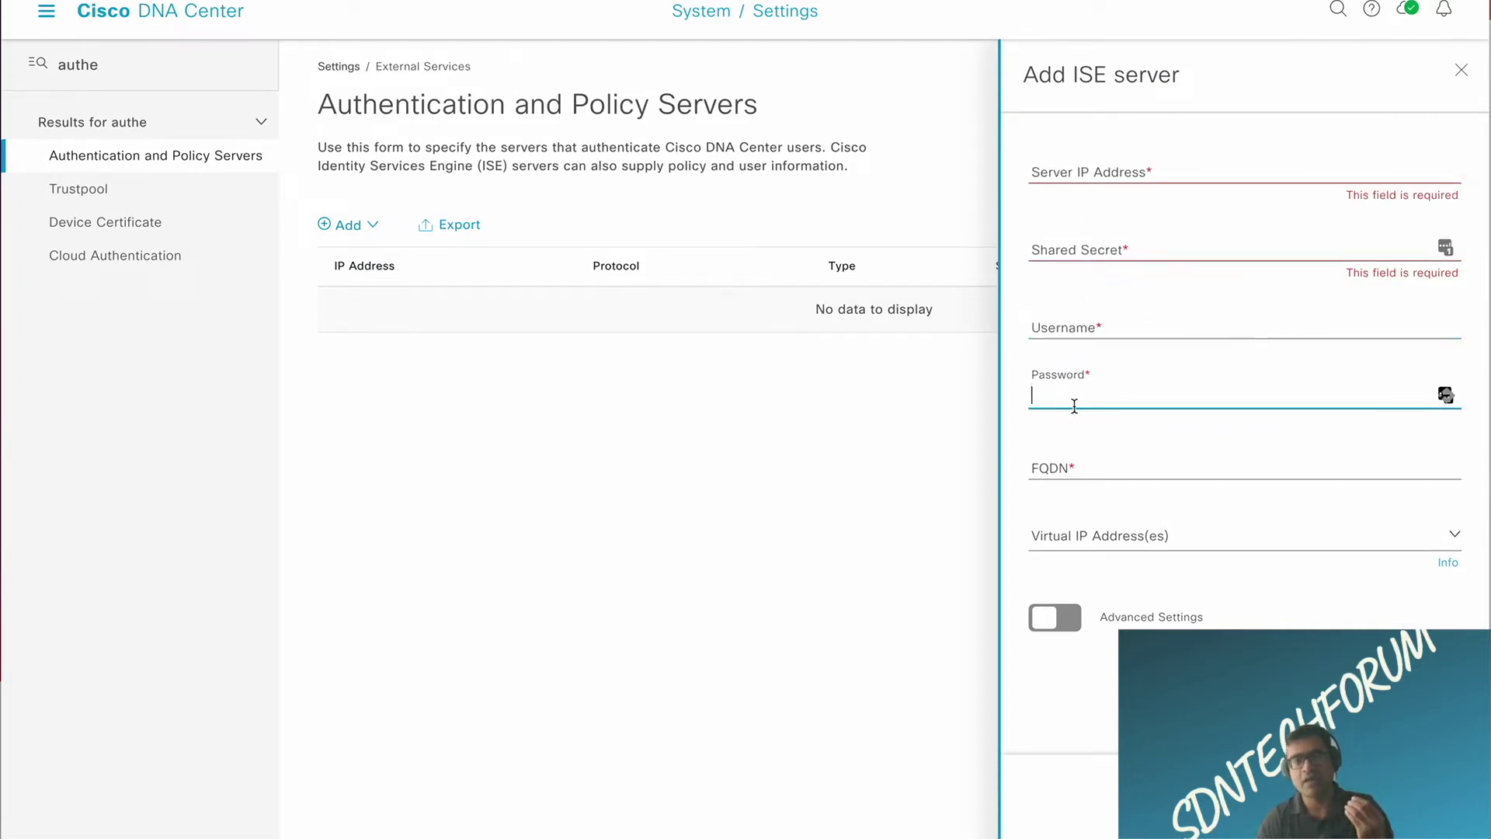
{"action": "left_click", "coordinate": [1101, 467]}
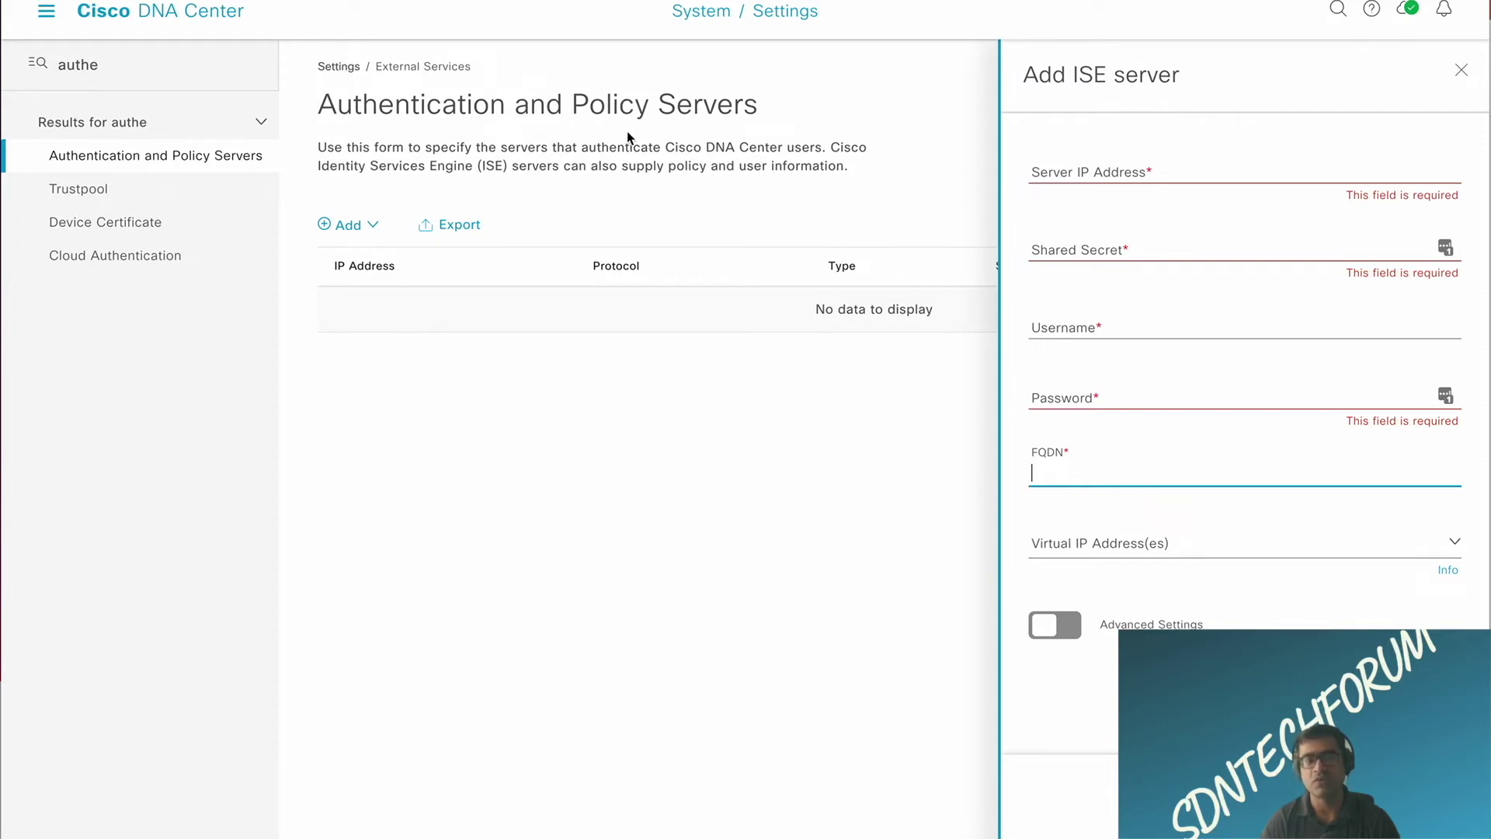
Step: Switch to the terminal session showing the RTP-ISE node's running configuration
{"action": "left_click", "coordinate": [780, 410]}
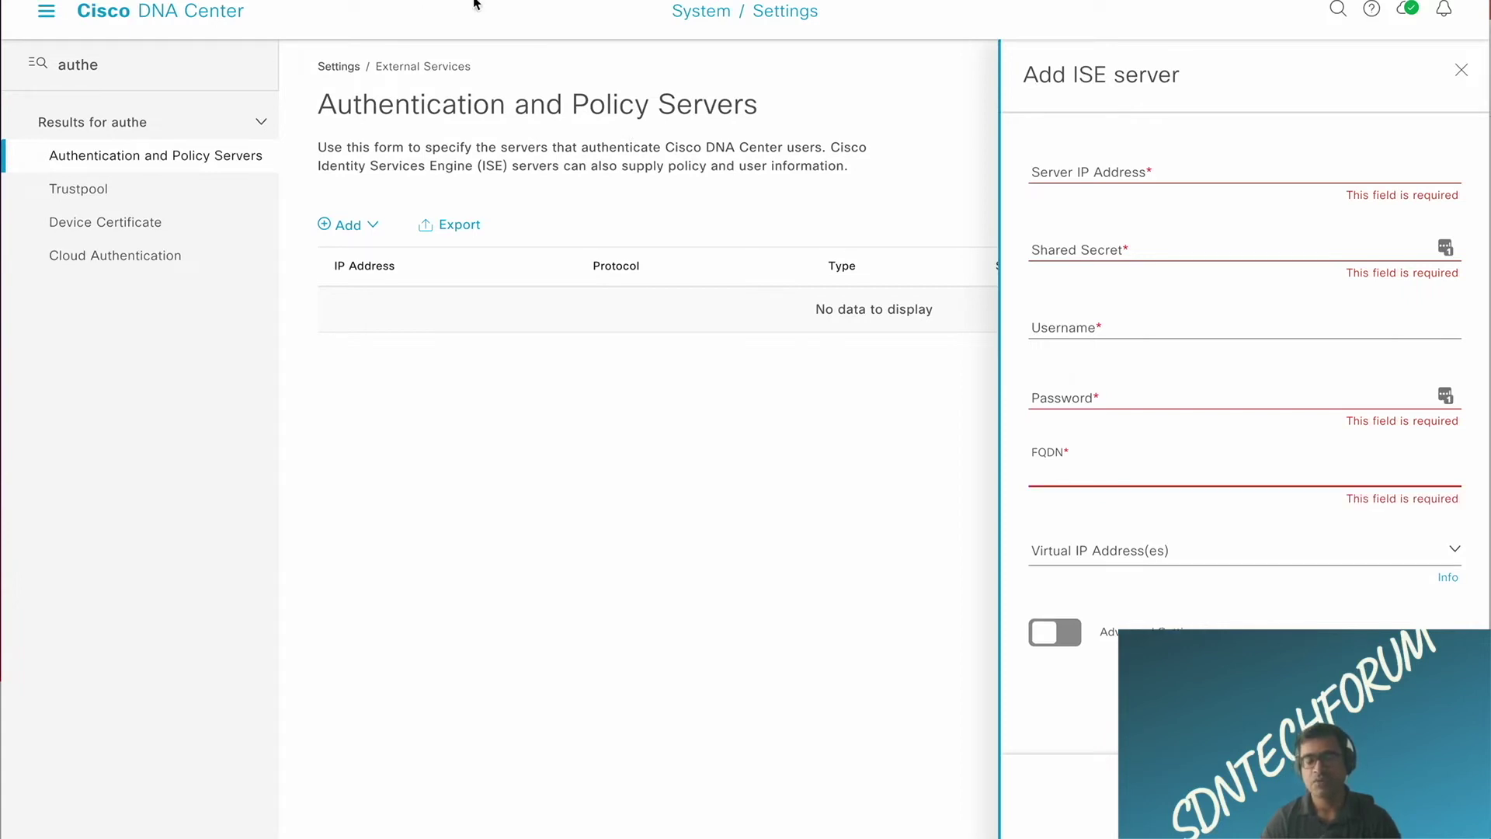
{"action": "key", "text": "ctrl+Up"}
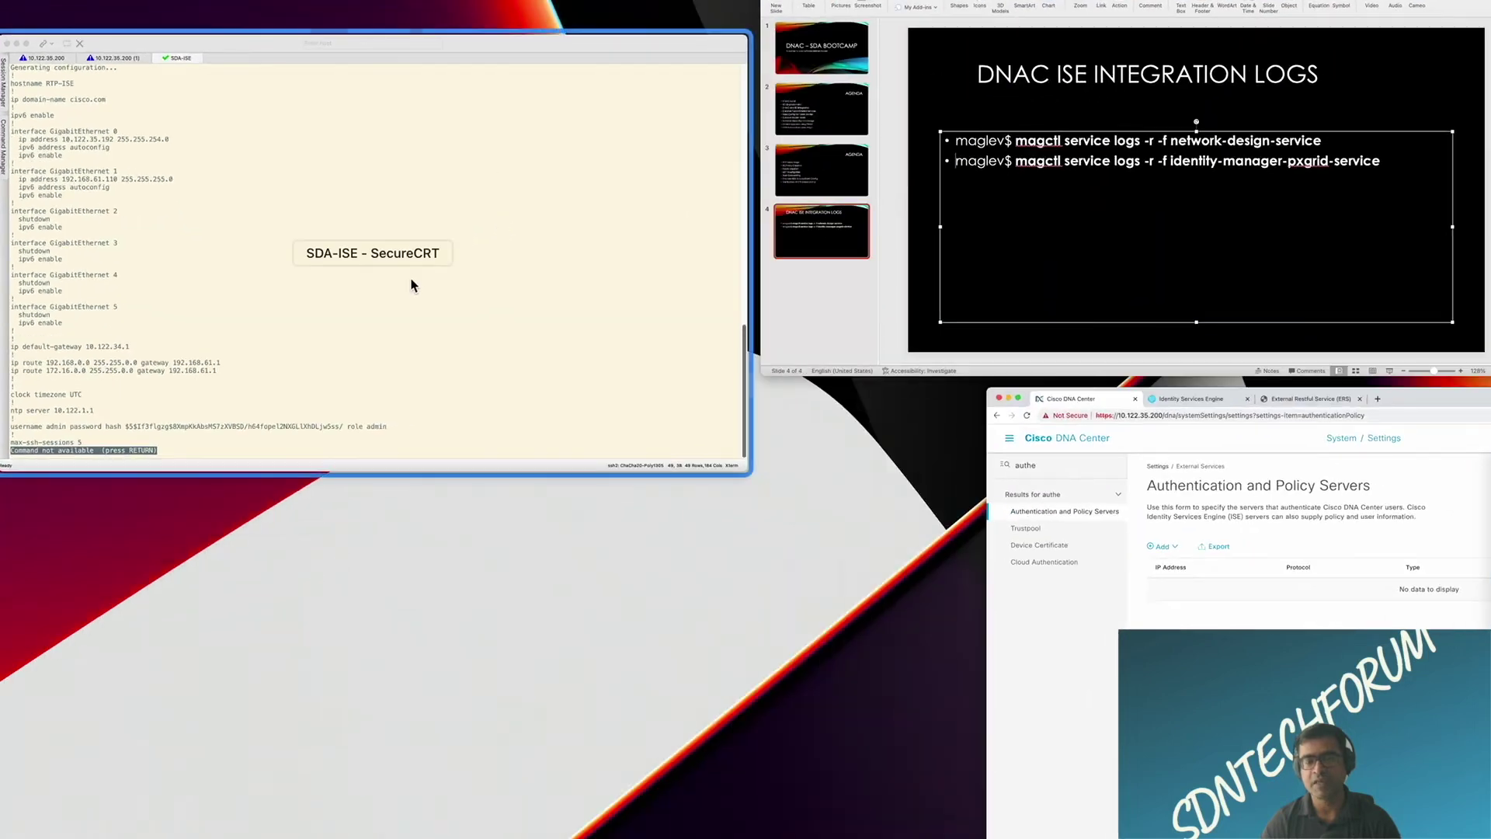
{"action": "left_click", "coordinate": [411, 280]}
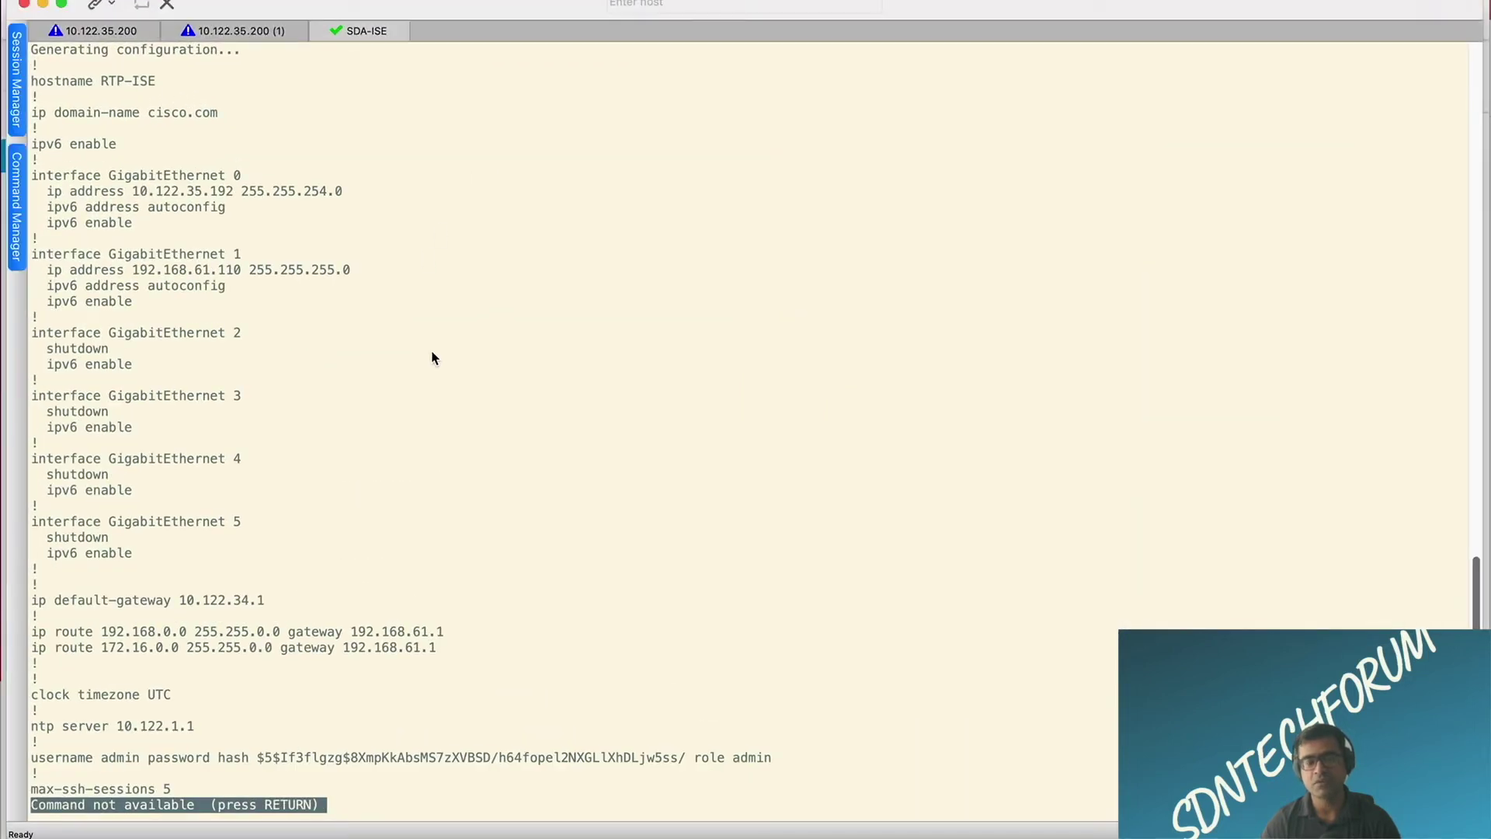
Step: Highlight the ISE IP 10.122.35.192 and the GigabitEthernet 1 address in the running config
{"action": "scroll", "coordinate": [382, 206], "scroll_direction": "up", "scroll_amount": 1}
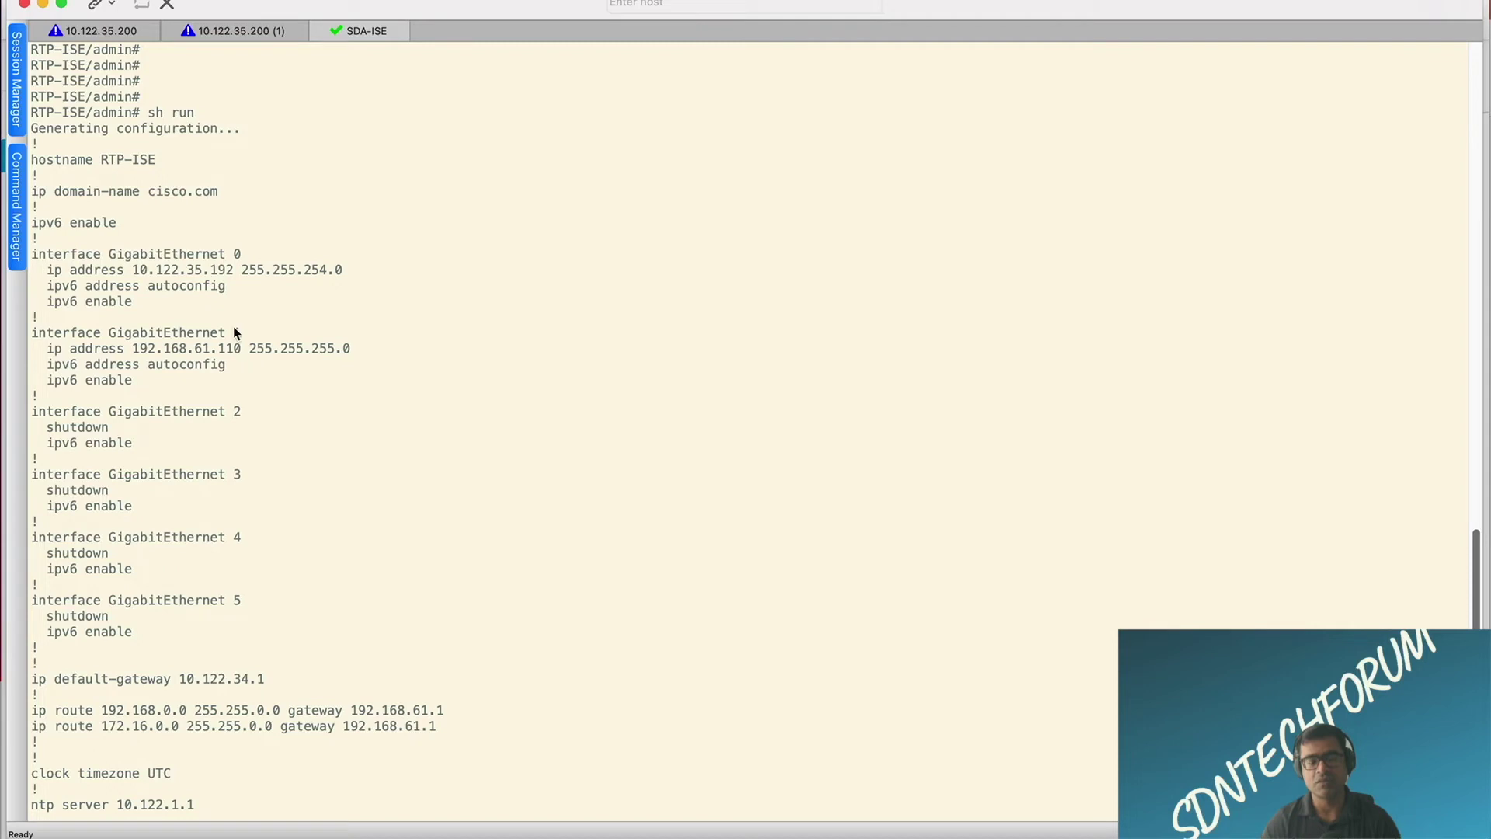
{"action": "left_click_drag", "start_coordinate": [233, 270], "coordinate": [130, 271]}
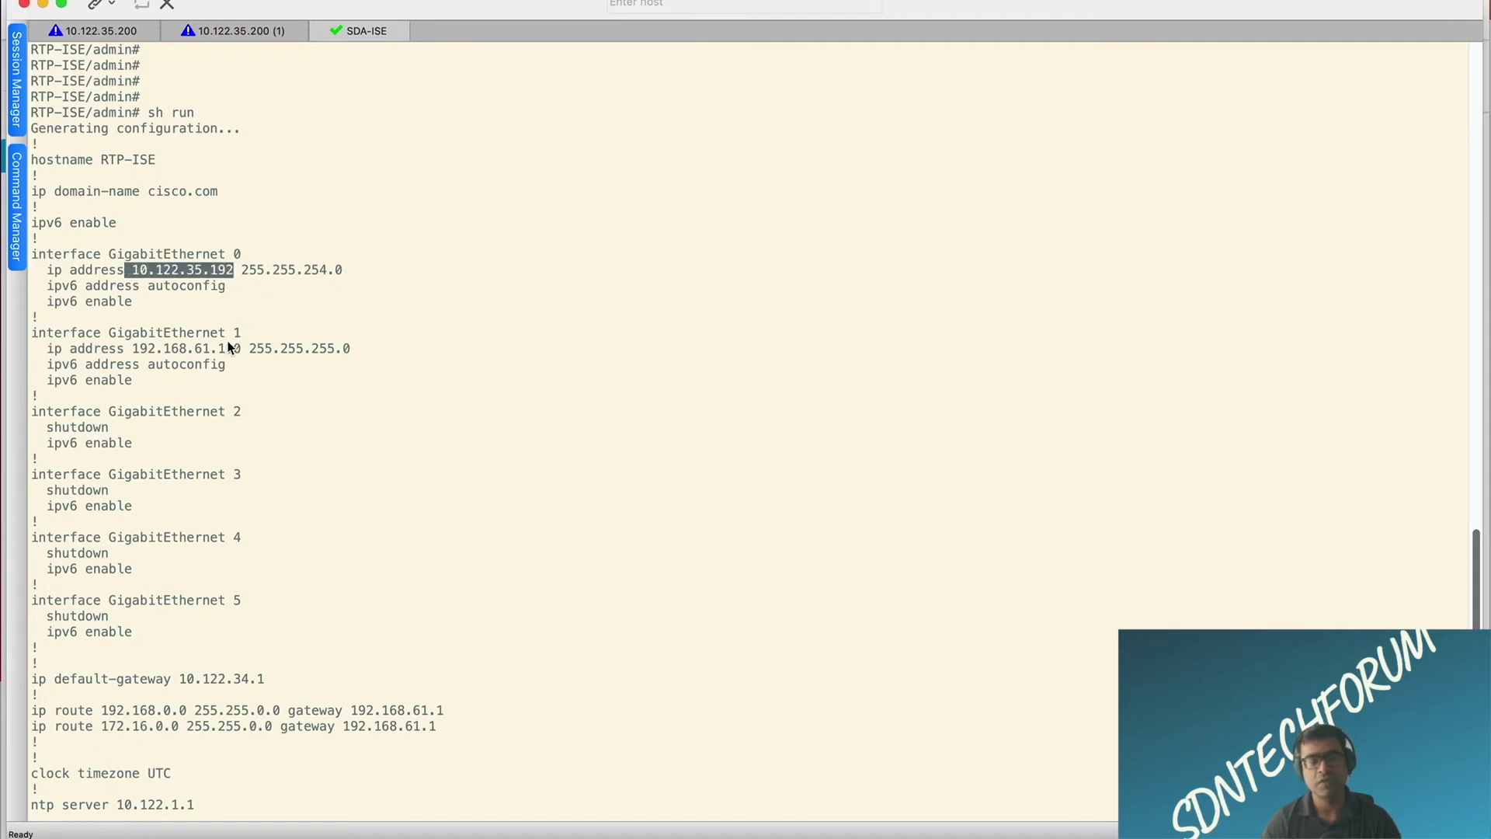
{"action": "left_click_drag", "start_coordinate": [242, 349], "coordinate": [160, 347]}
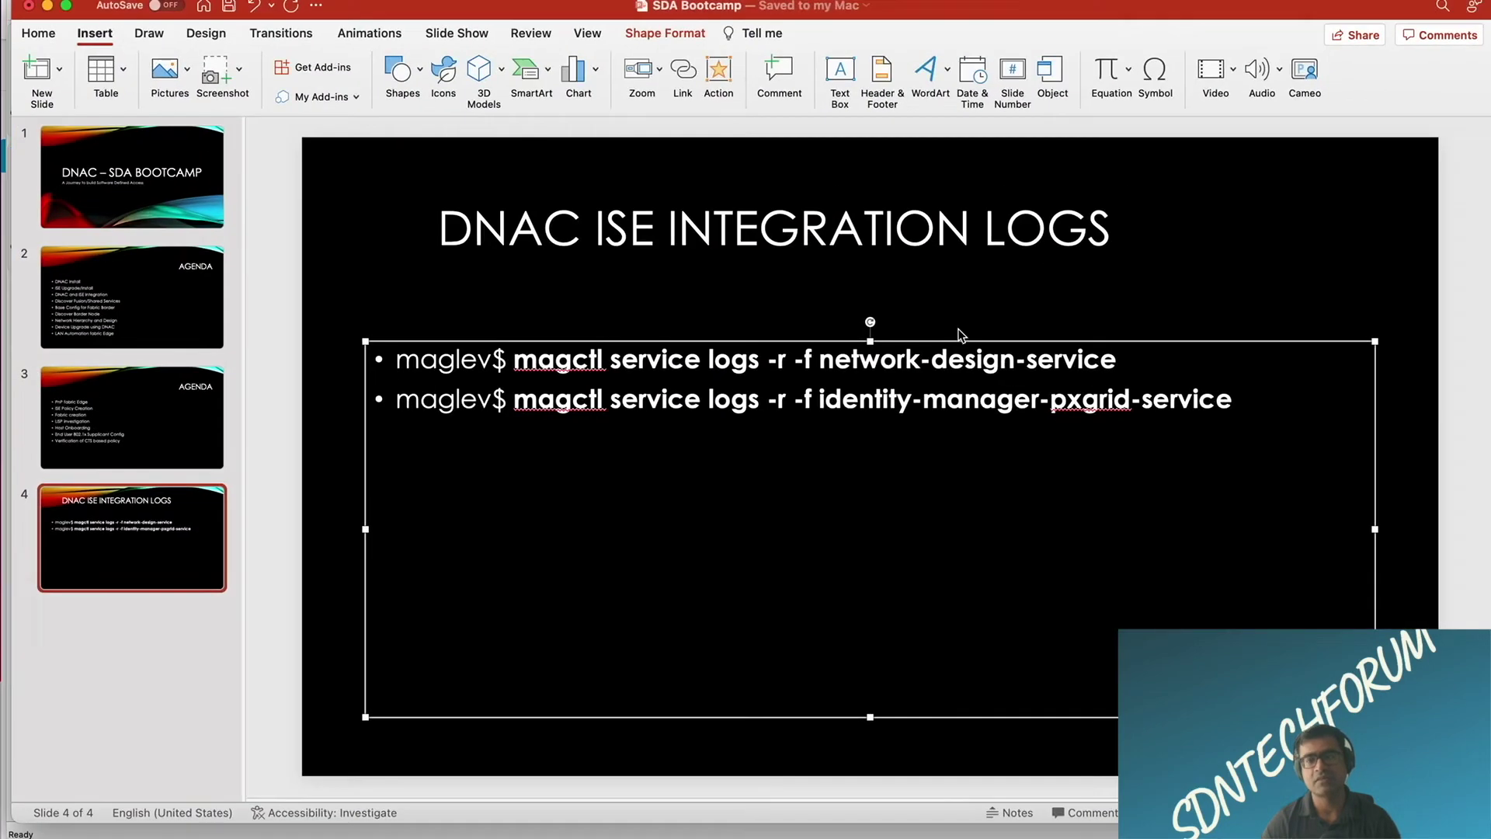
Step: On the integration logs slide, select the network-design-service and identity-manager-pxgrid-service log commands
{"action": "left_click", "coordinate": [963, 259]}
{"action": "left_click_drag", "start_coordinate": [1127, 361], "coordinate": [570, 371]}
{"action": "left_click_drag", "start_coordinate": [1254, 404], "coordinate": [514, 404]}
{"action": "left_click", "coordinate": [1252, 264]}
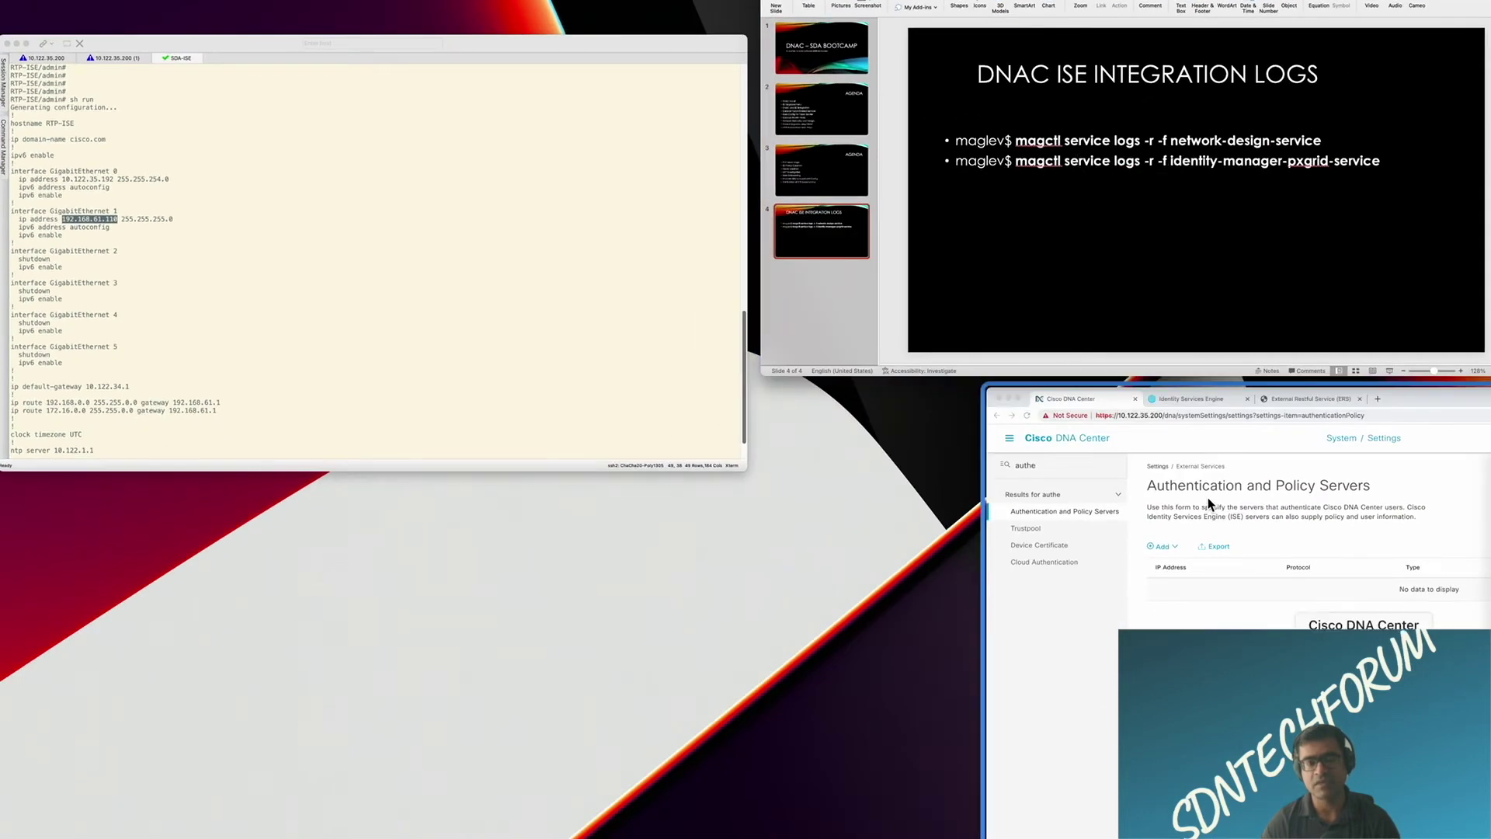
Step: Enter server IP 10.122.35.192, the shared secret, and the admin username and password
{"action": "left_click", "coordinate": [1198, 475]}
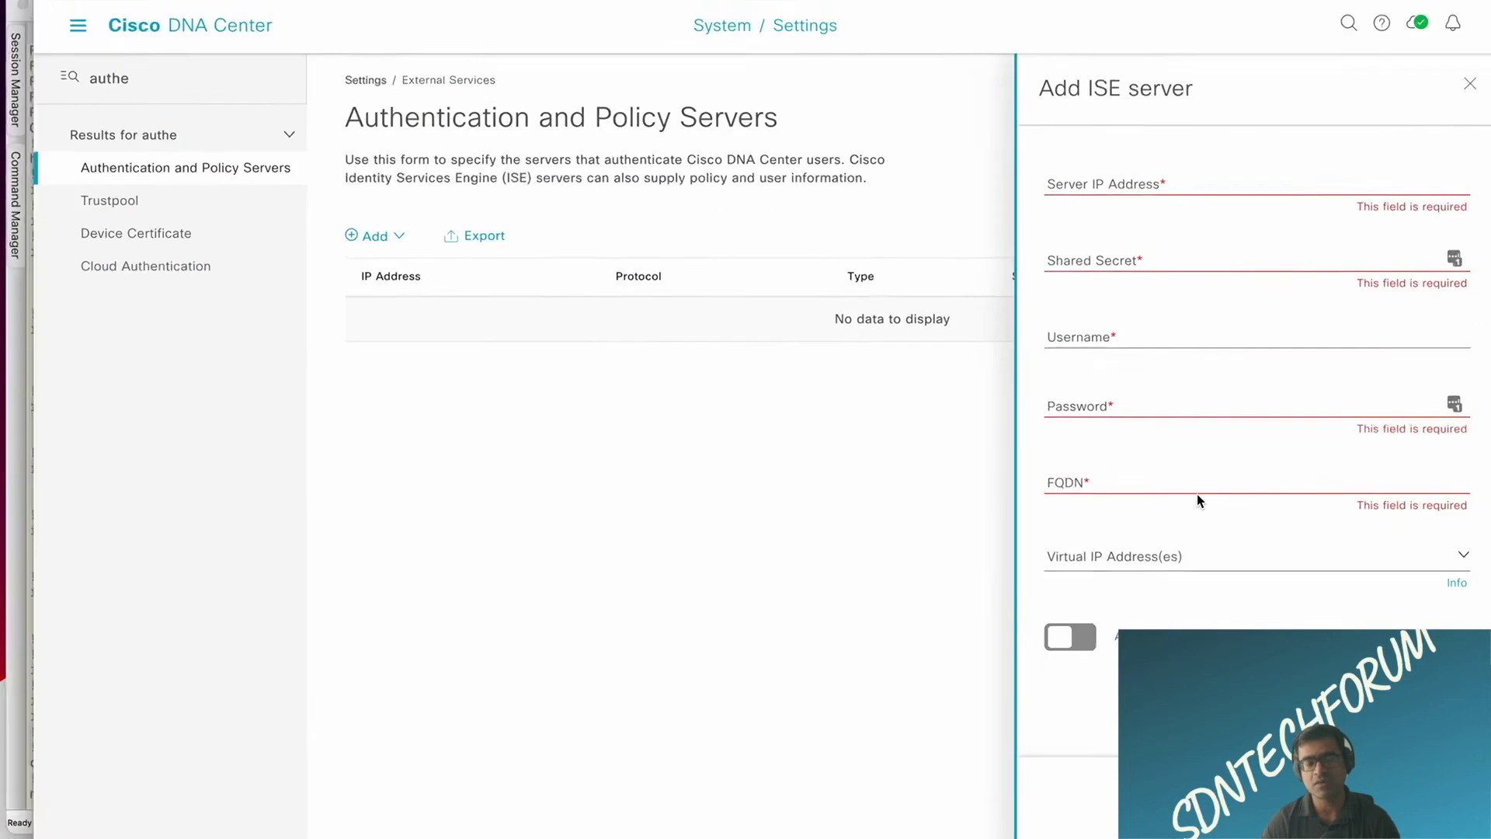
{"action": "left_click", "coordinate": [1069, 164]}
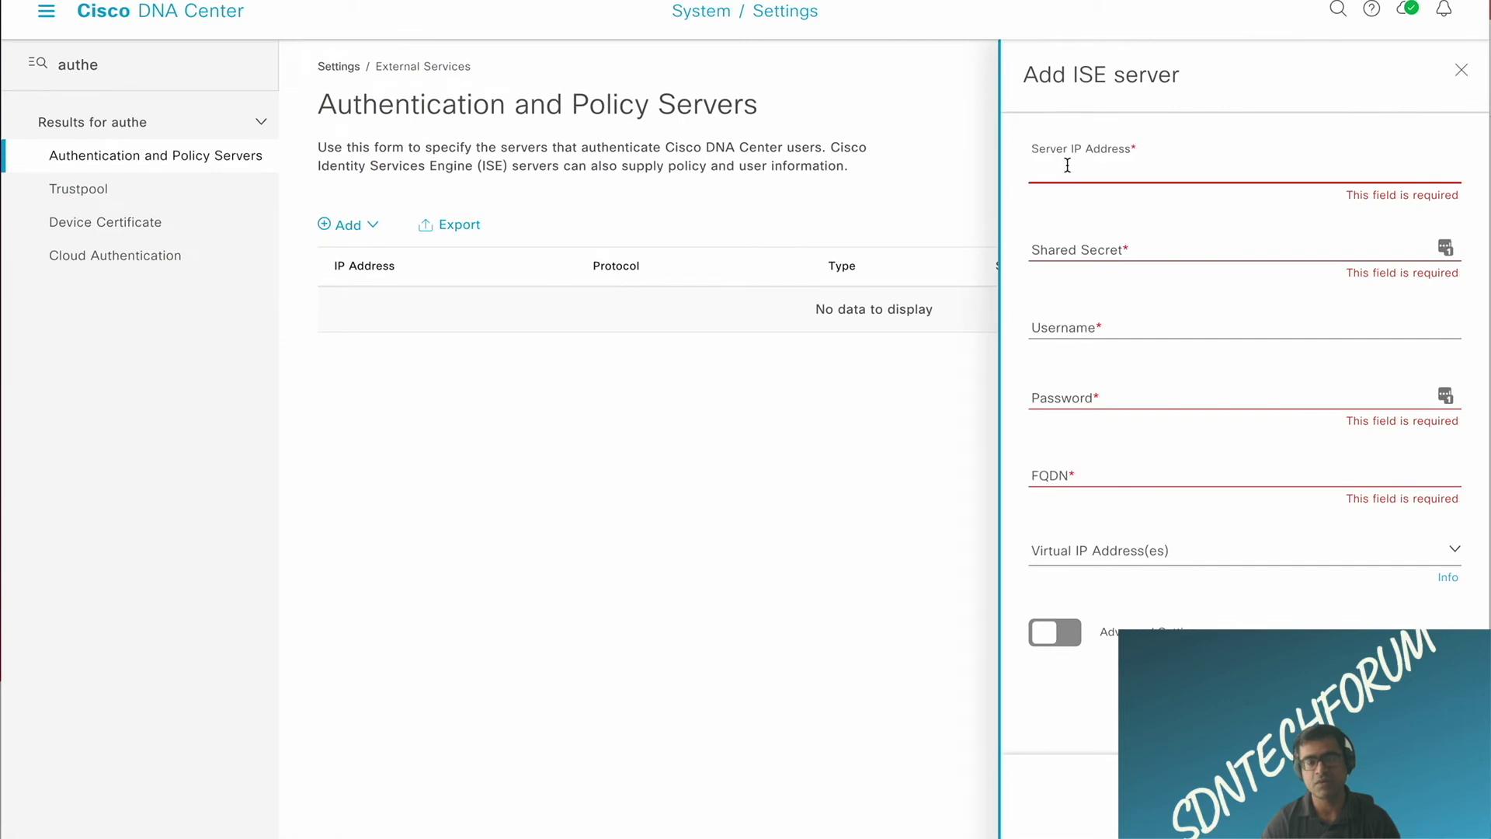
{"action": "type", "text": "10"}
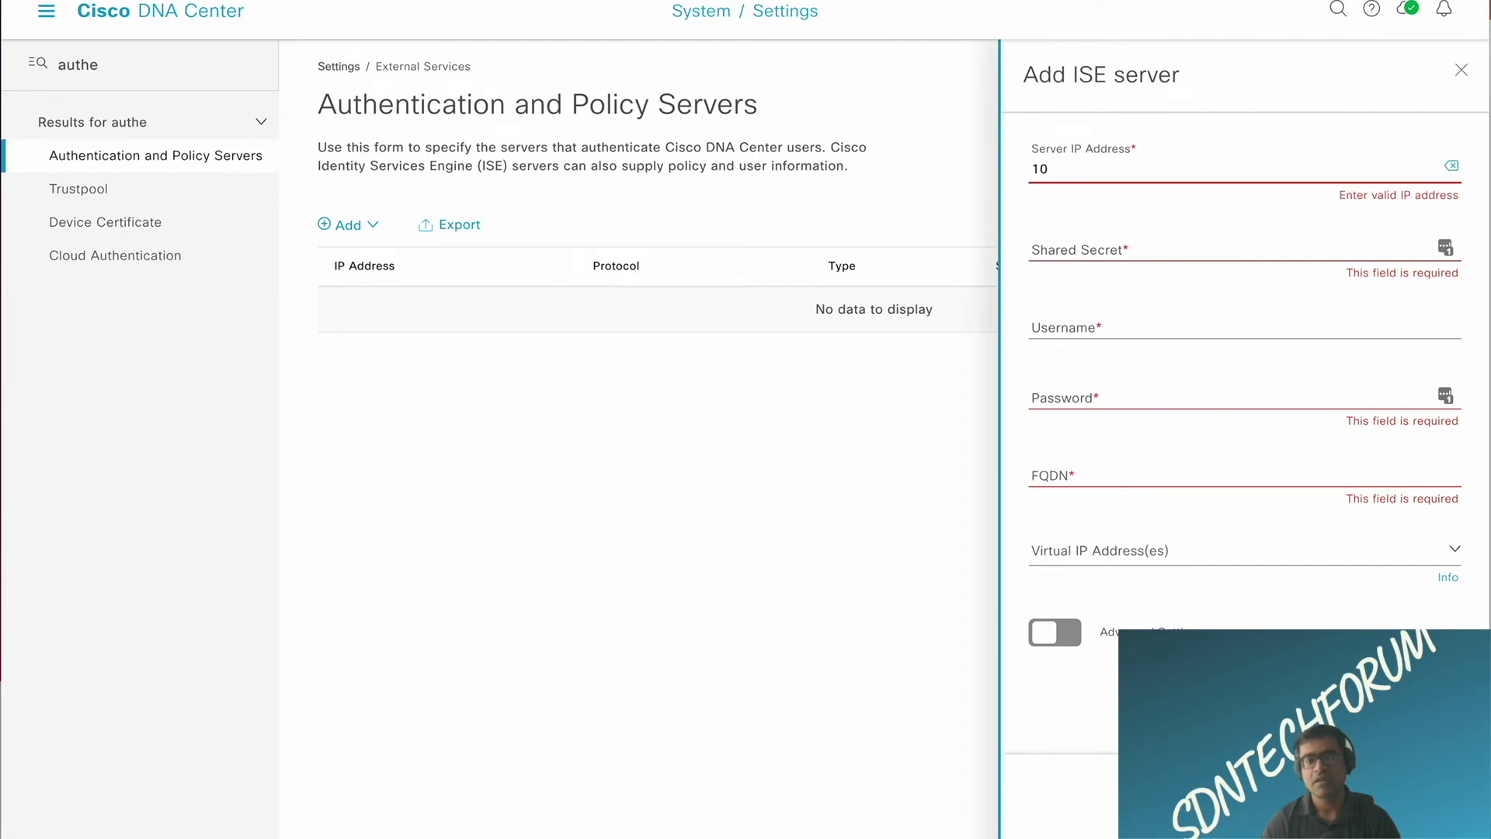
{"action": "type", "text": ".122.35.192"}
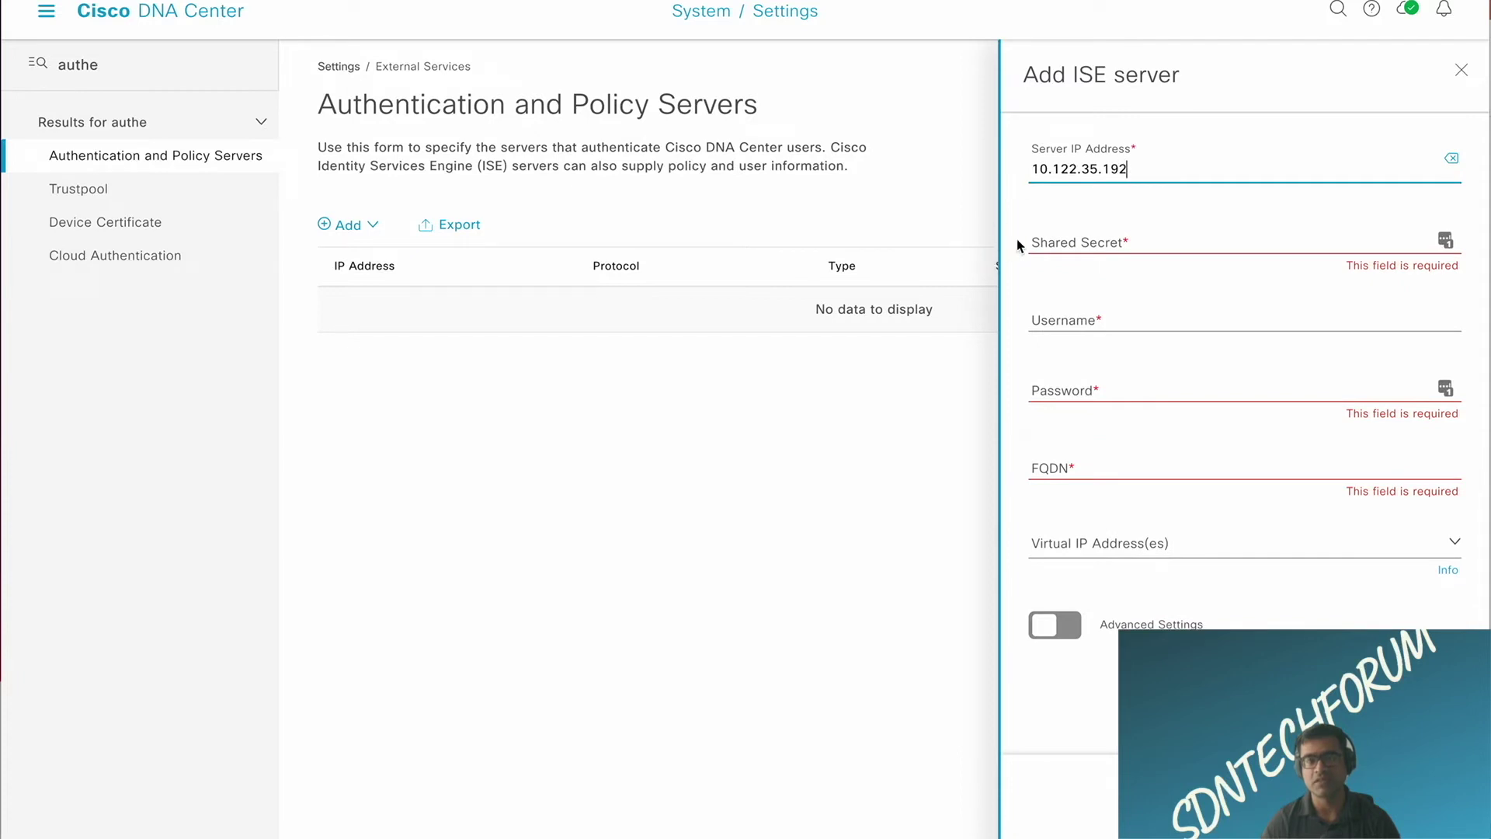
{"action": "left_click", "coordinate": [1065, 240]}
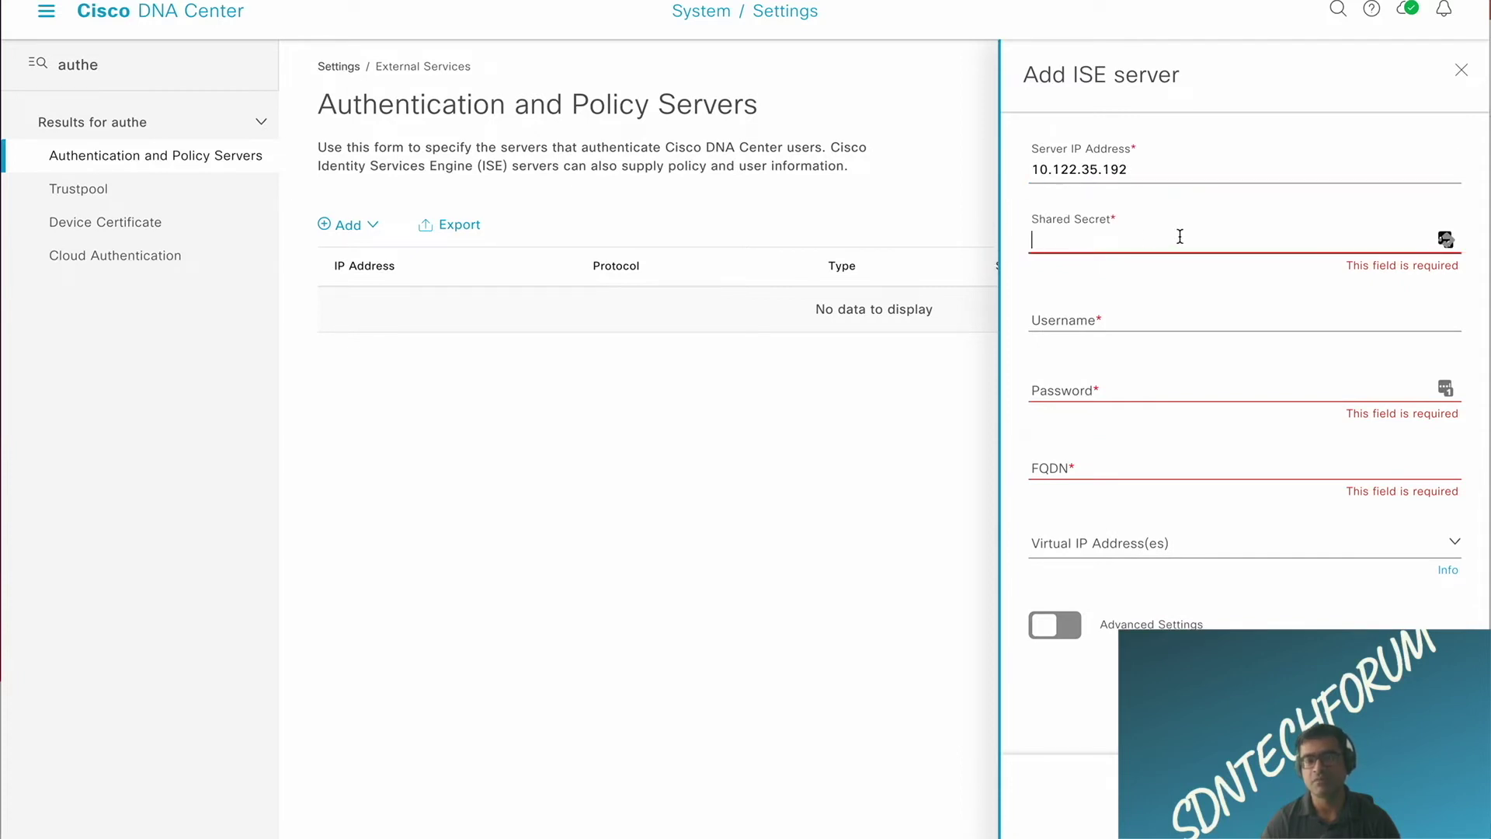
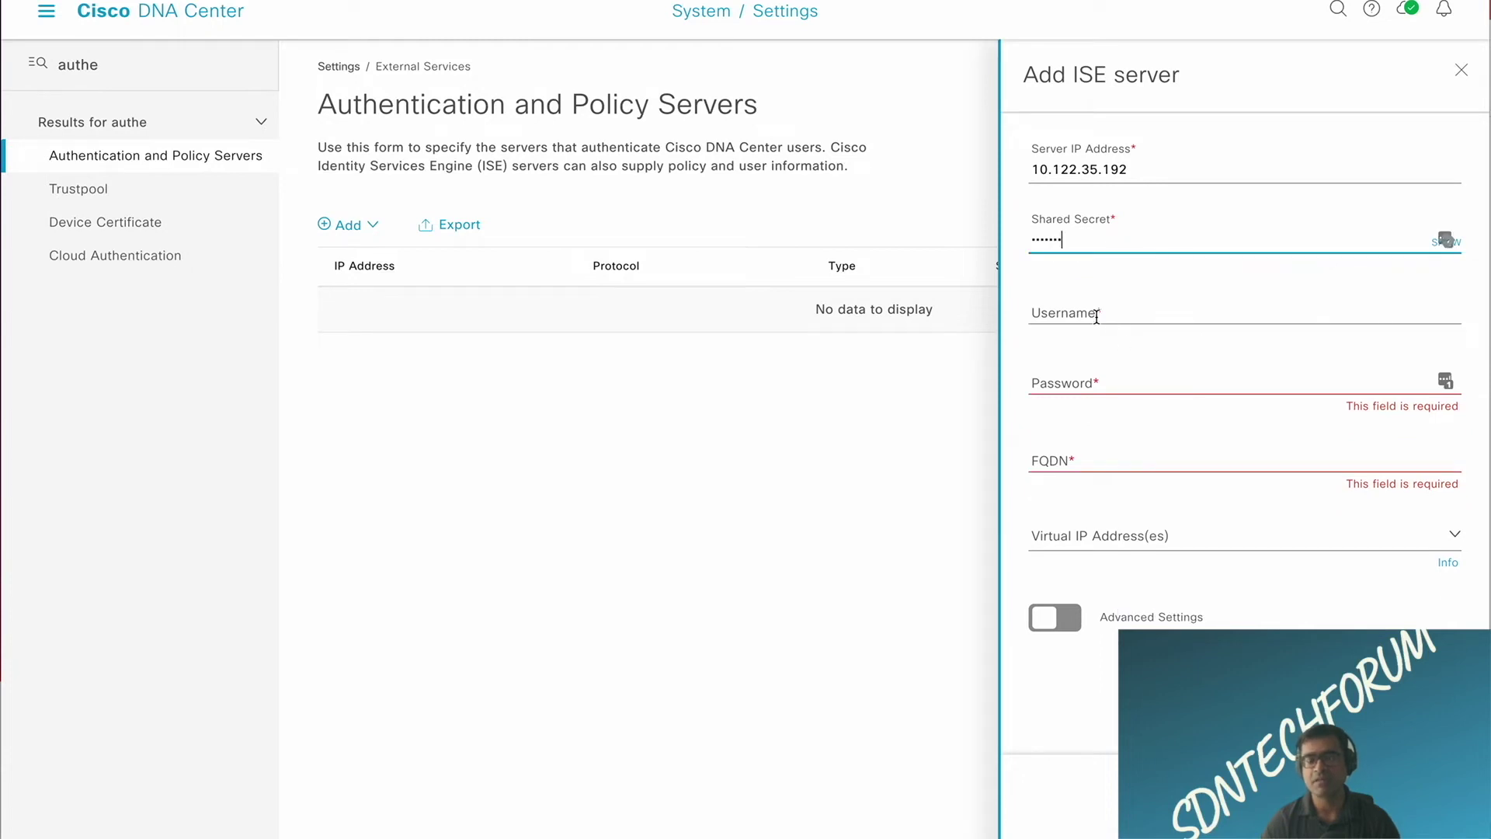
{"action": "left_click", "coordinate": [1097, 315]}
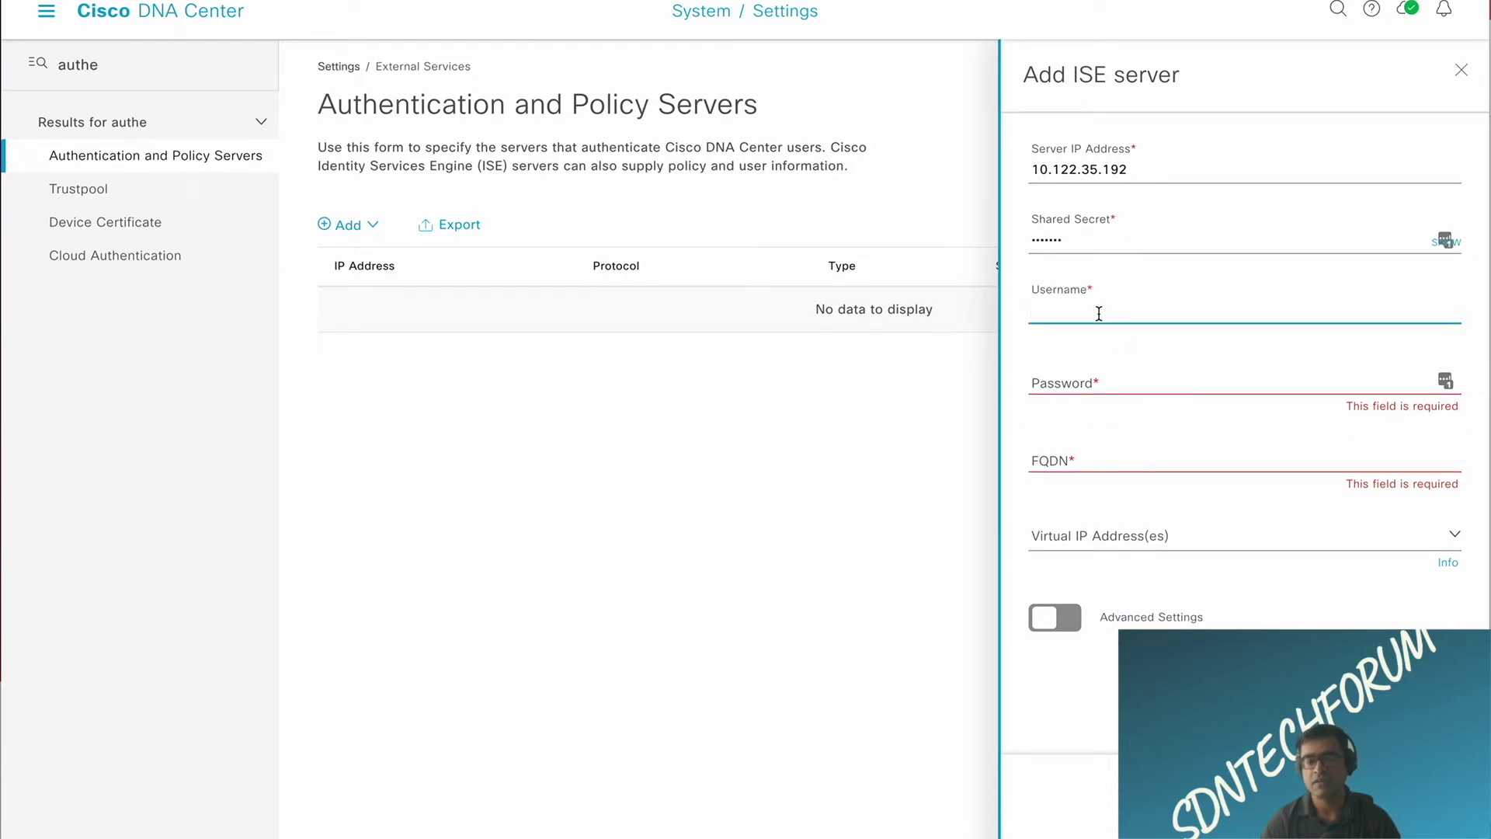
{"action": "type", "text": "admin"}
{"action": "left_click", "coordinate": [1100, 382]}
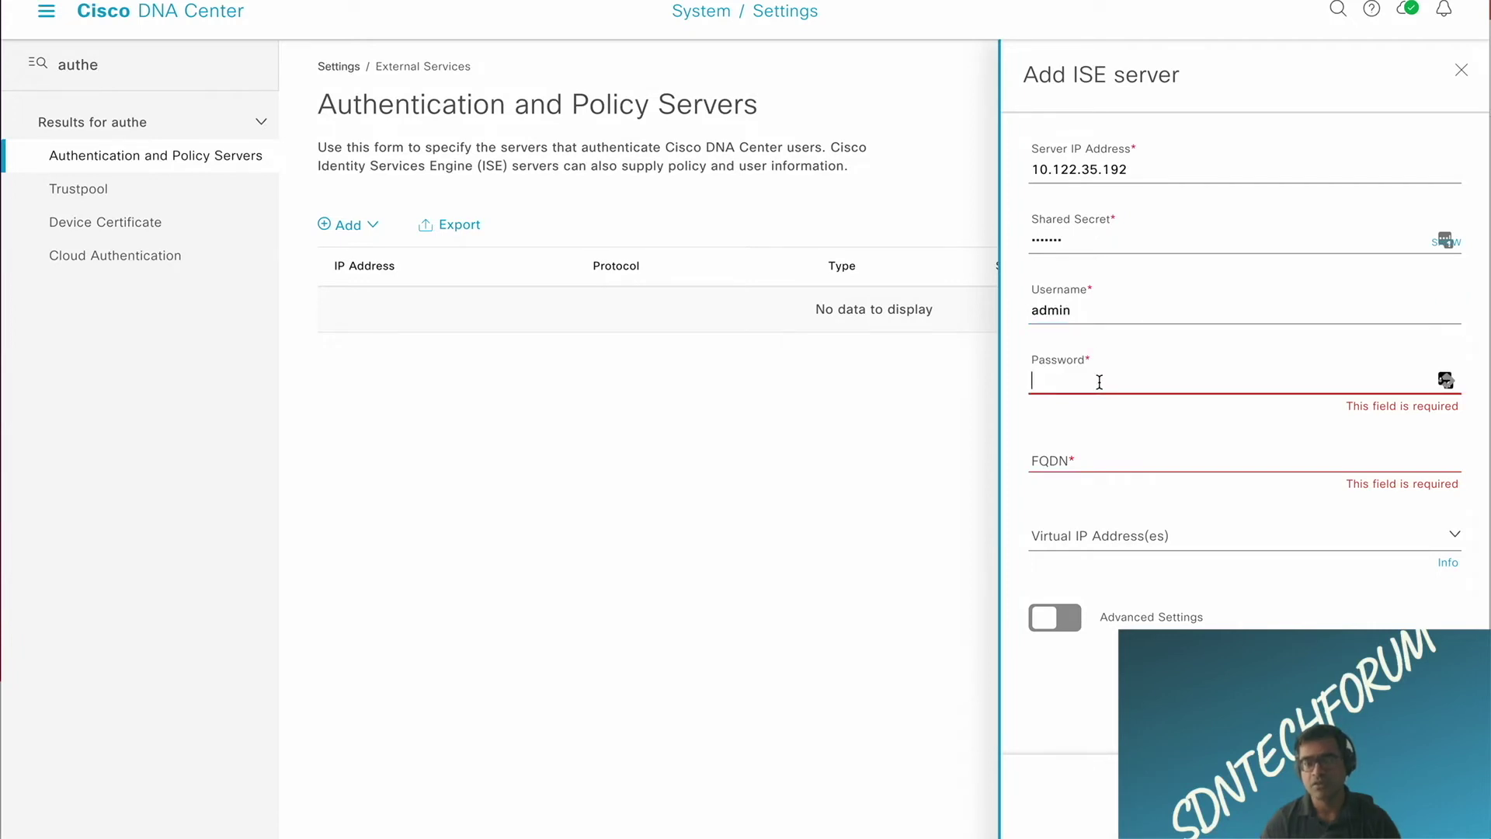
{"action": "type", "text": "•••"}
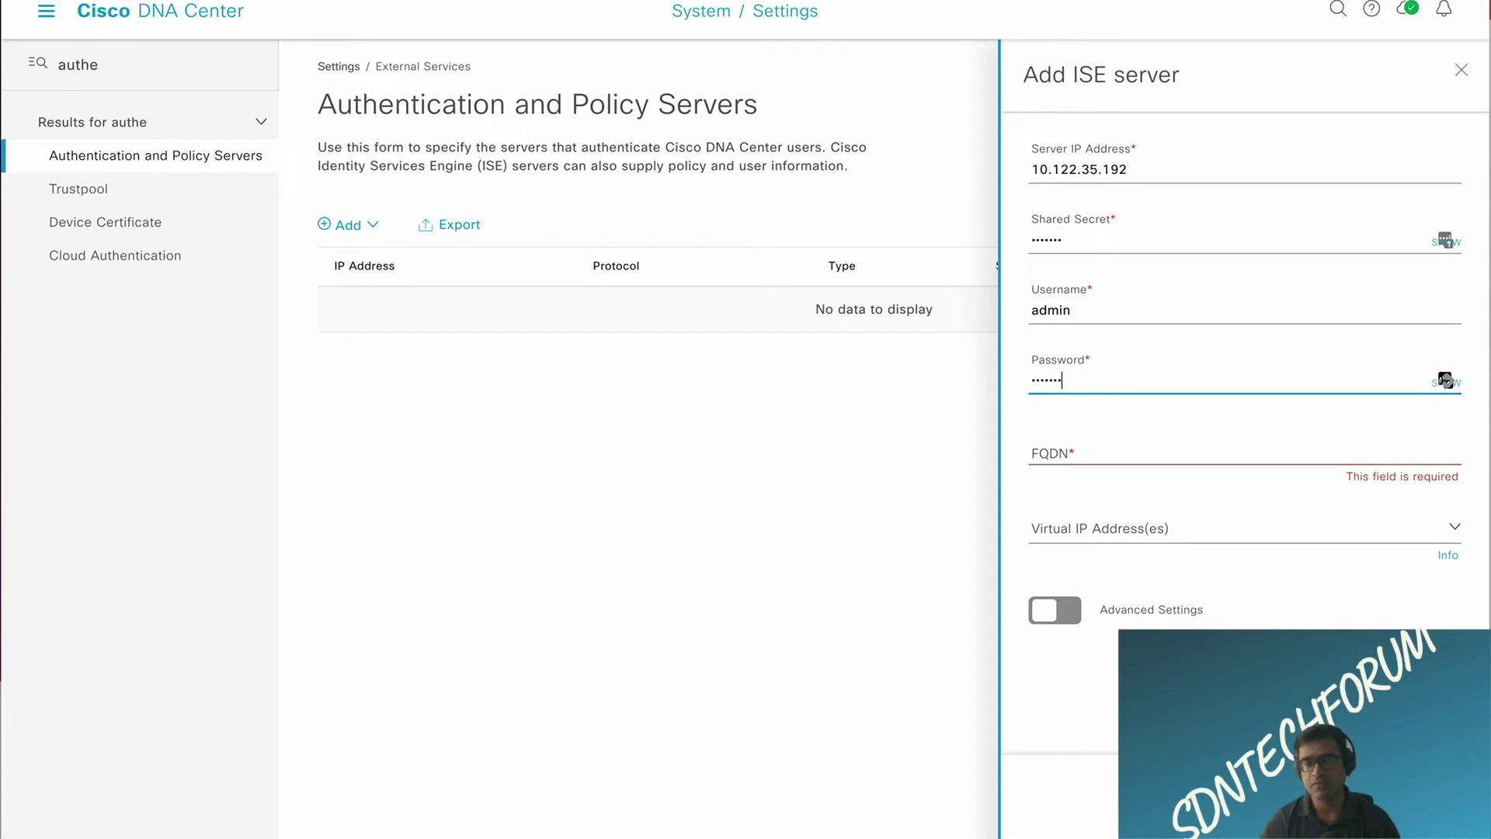
Step: Set the FQDN to rtp-ise.cisco.com and expand Advanced Settings for the pxGrid options
{"action": "left_click", "coordinate": [1091, 453]}
{"action": "type", "text": "R"}
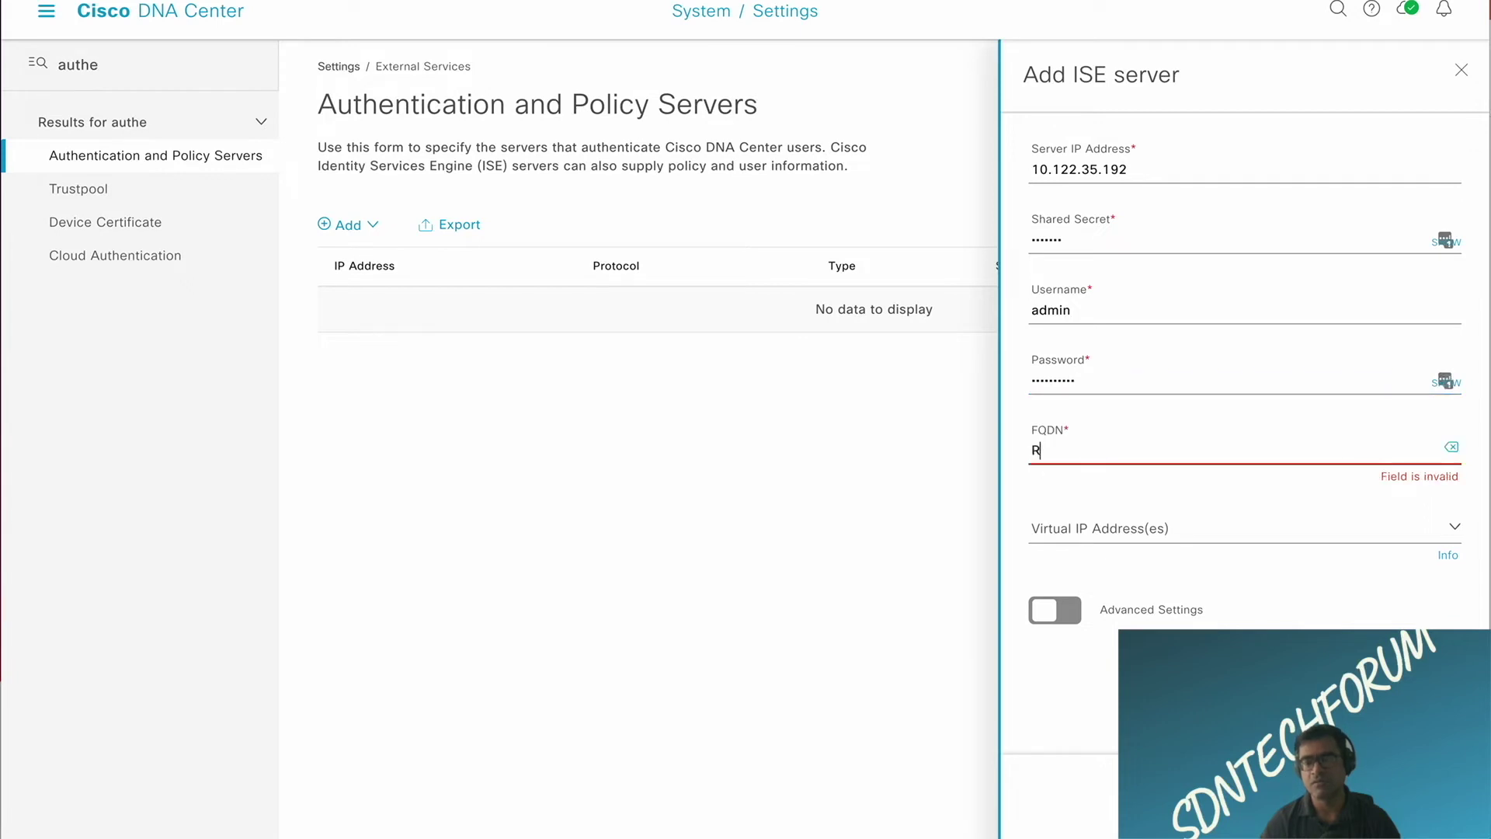
{"action": "type", "text": "TP-"}
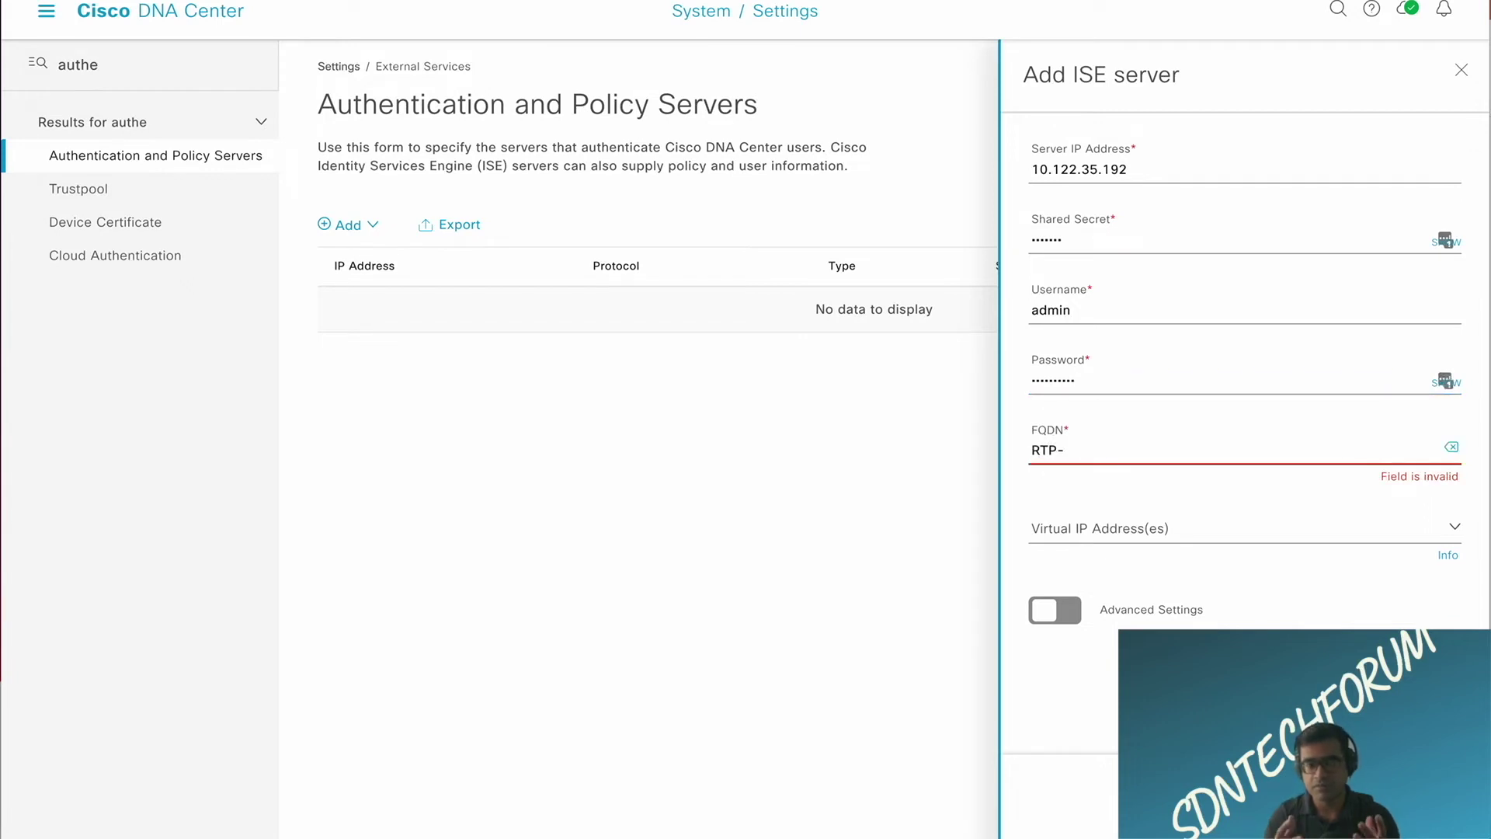
{"action": "key", "text": "BackSpace"}
{"action": "key", "text": "BackSpace"}
{"action": "key", "text": "BackSpace"}
{"action": "key", "text": "BackSpace"}
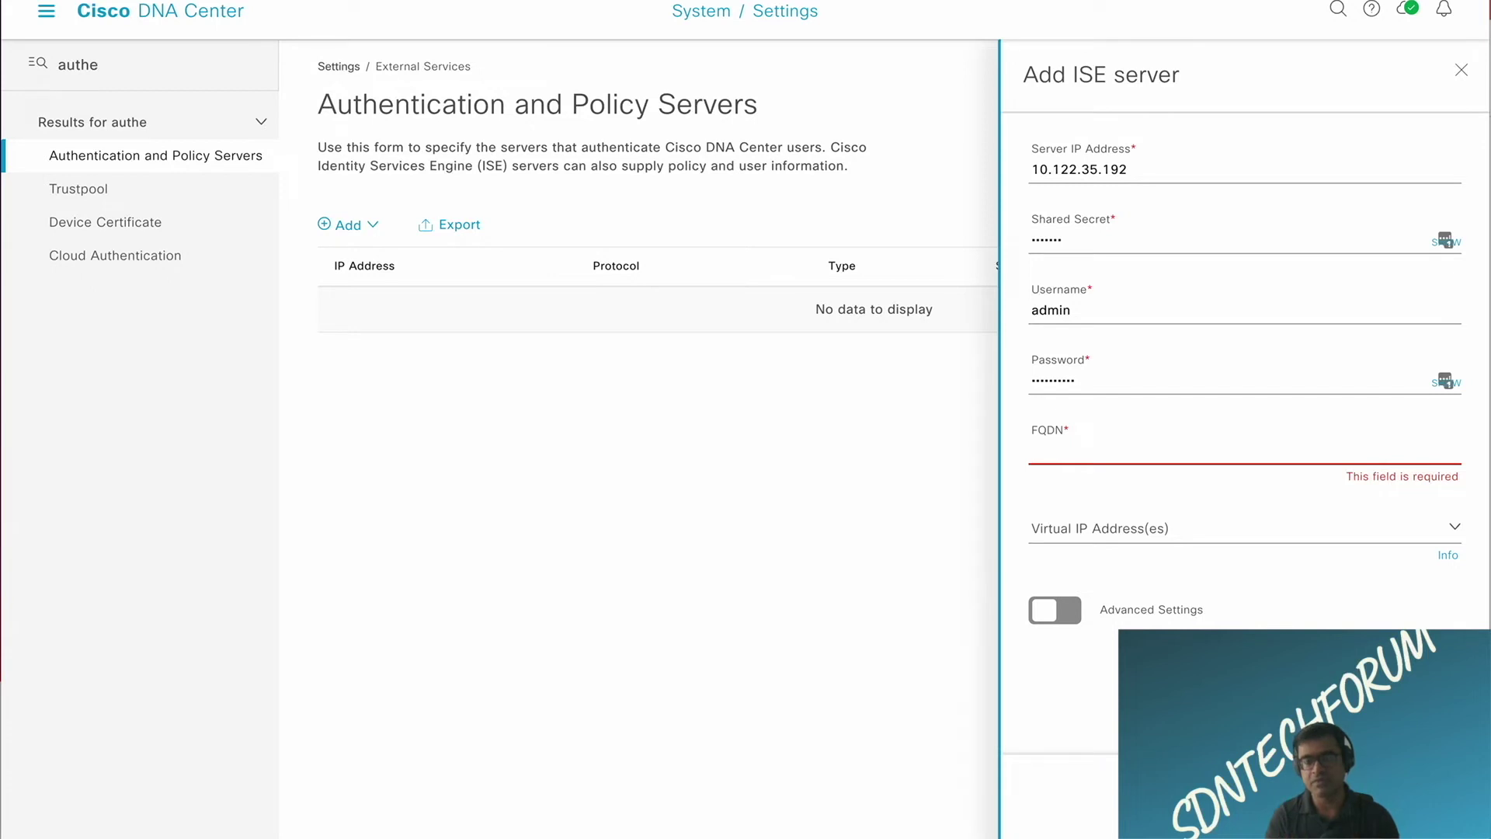
{"action": "type", "text": "rtp-ise"}
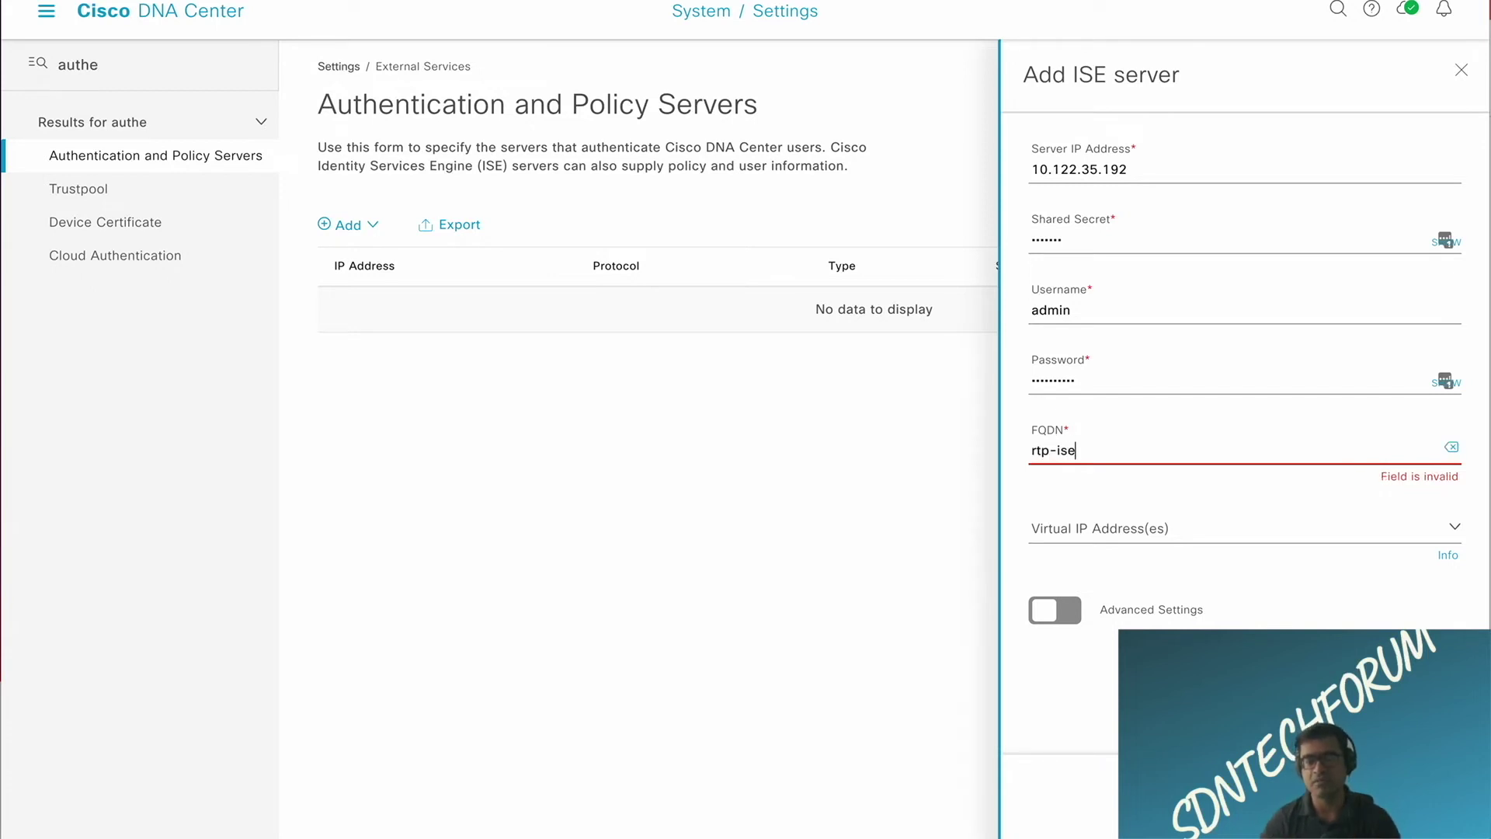
{"action": "type", "text": ".cisco.com"}
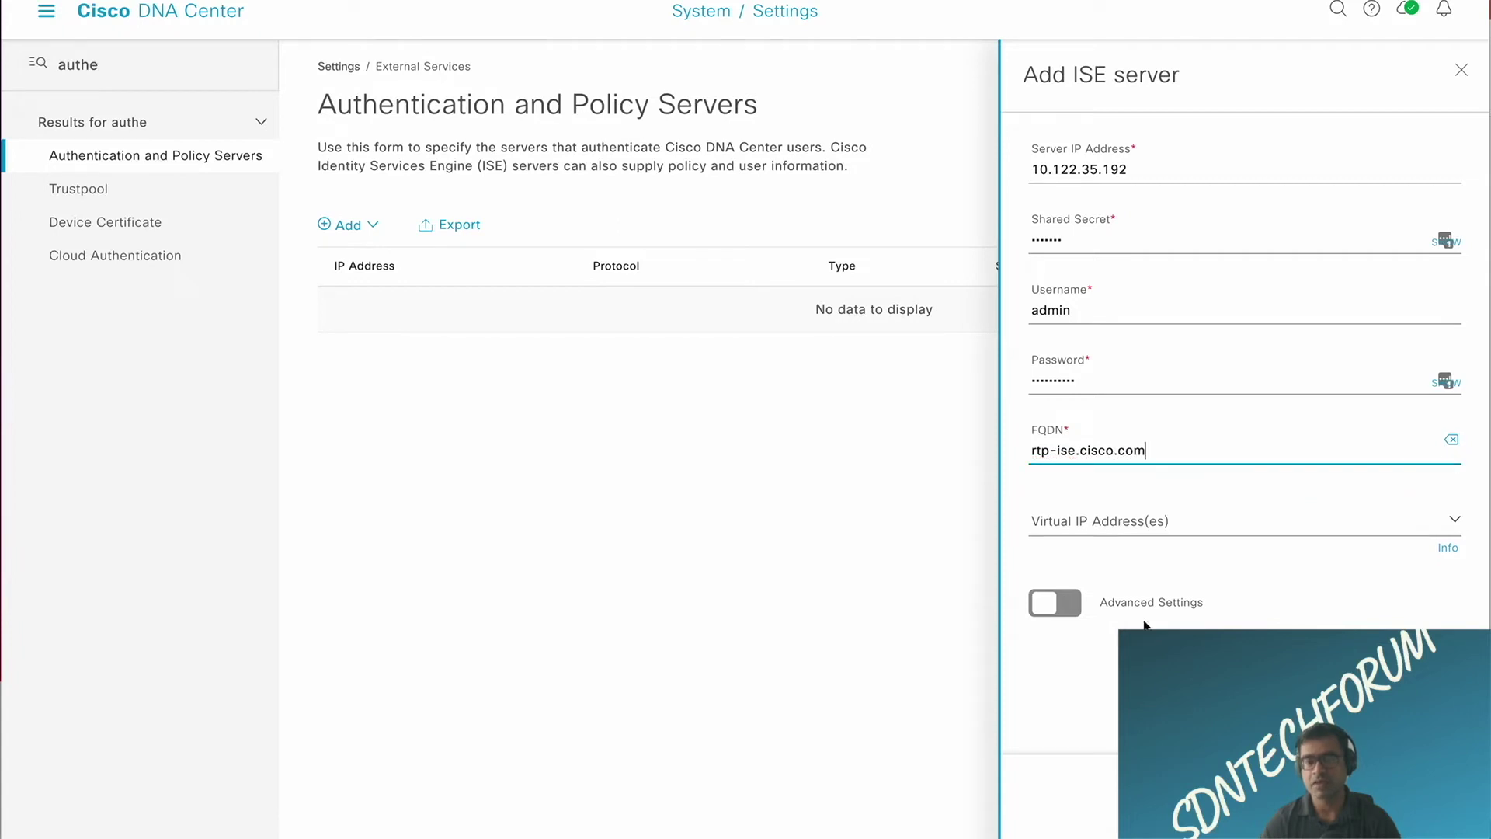
{"action": "left_click", "coordinate": [1078, 611]}
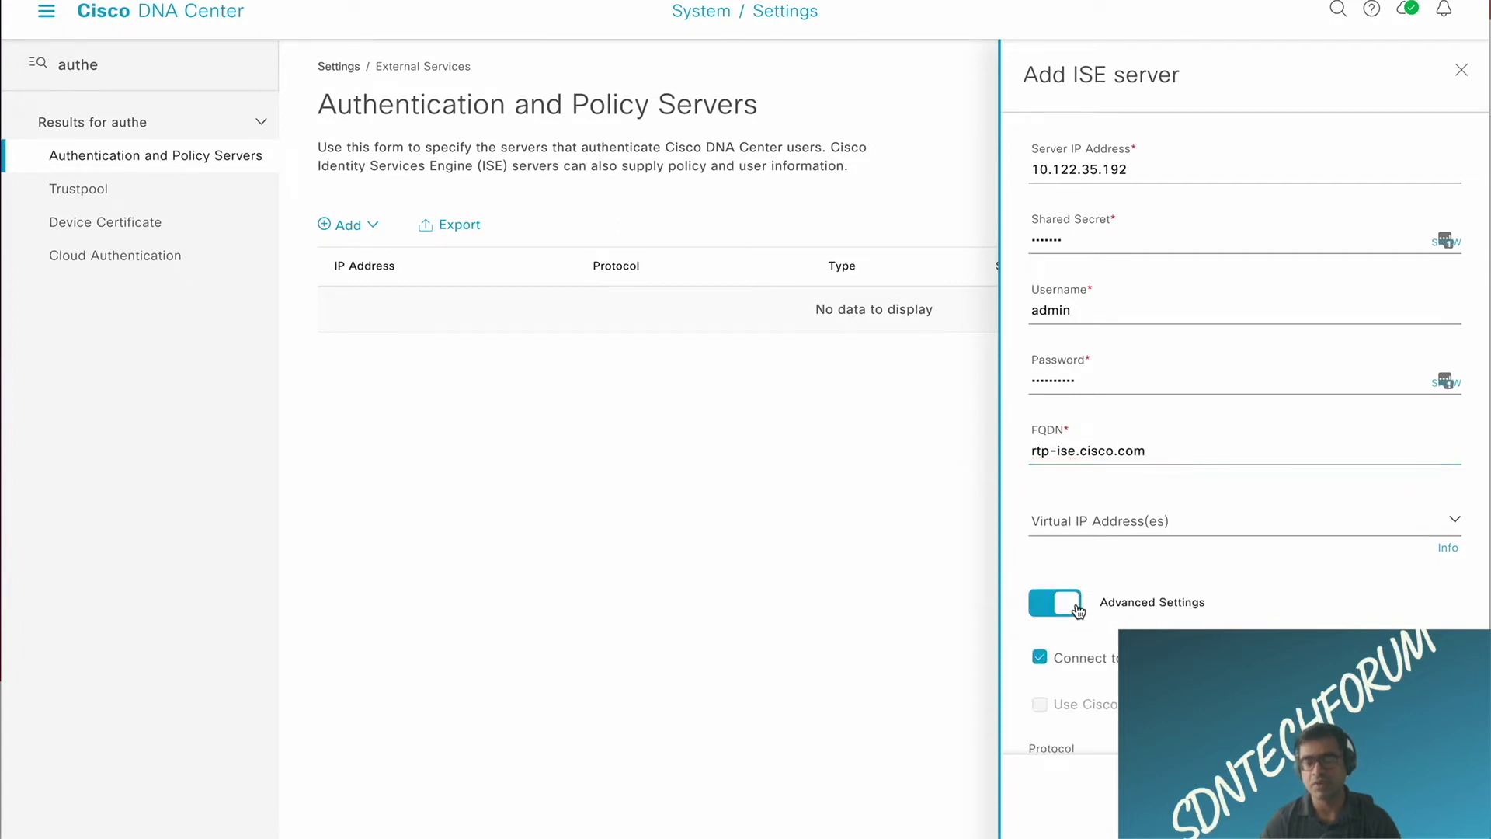
{"action": "scroll", "coordinate": [1276, 609], "scroll_direction": "down", "scroll_amount": 2}
{"action": "scroll", "coordinate": [1276, 606], "scroll_direction": "down", "scroll_amount": 2}
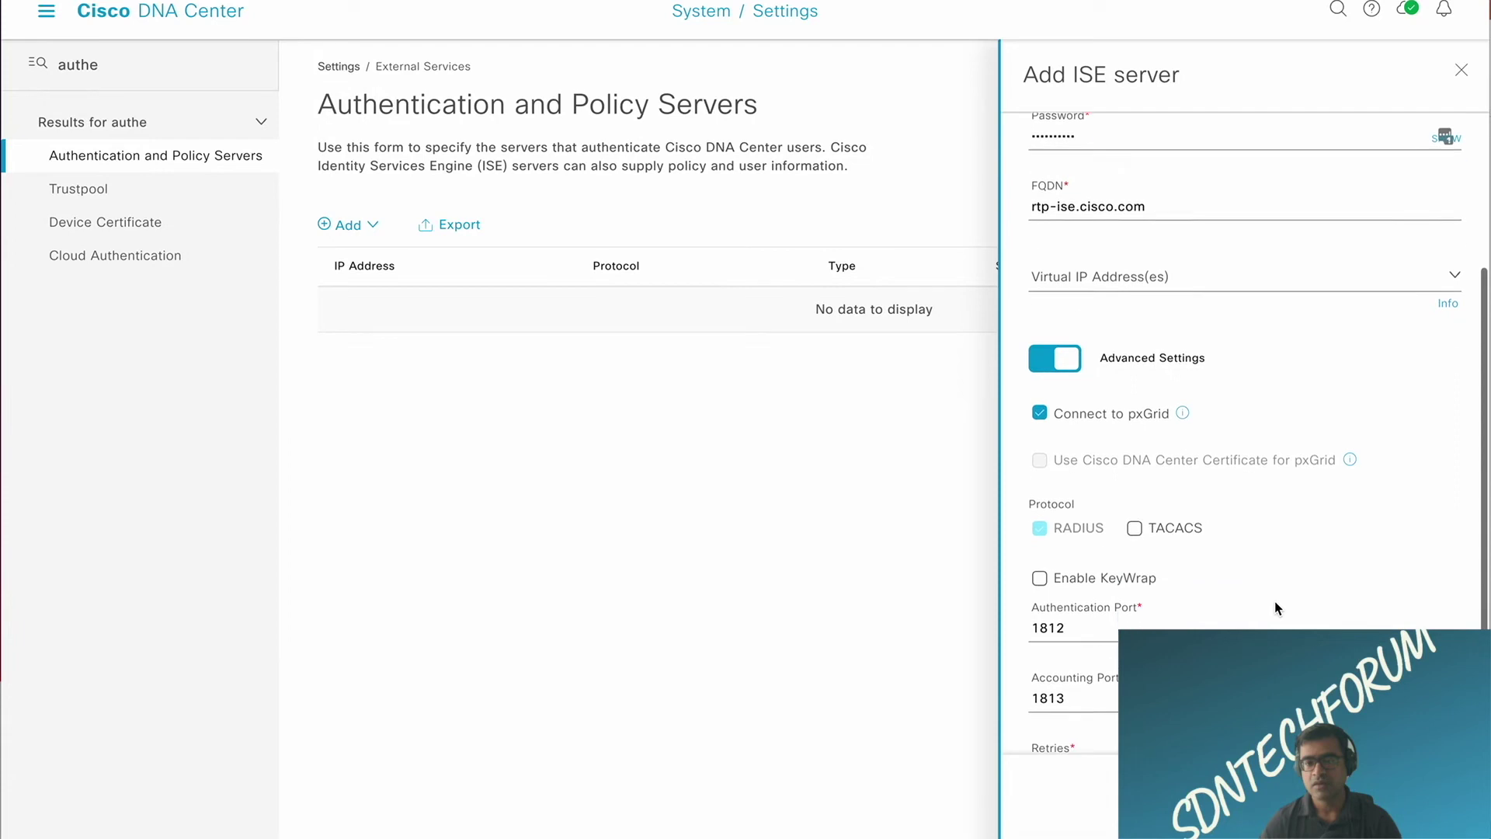
{"action": "scroll", "coordinate": [1275, 603], "scroll_direction": "down", "scroll_amount": 2}
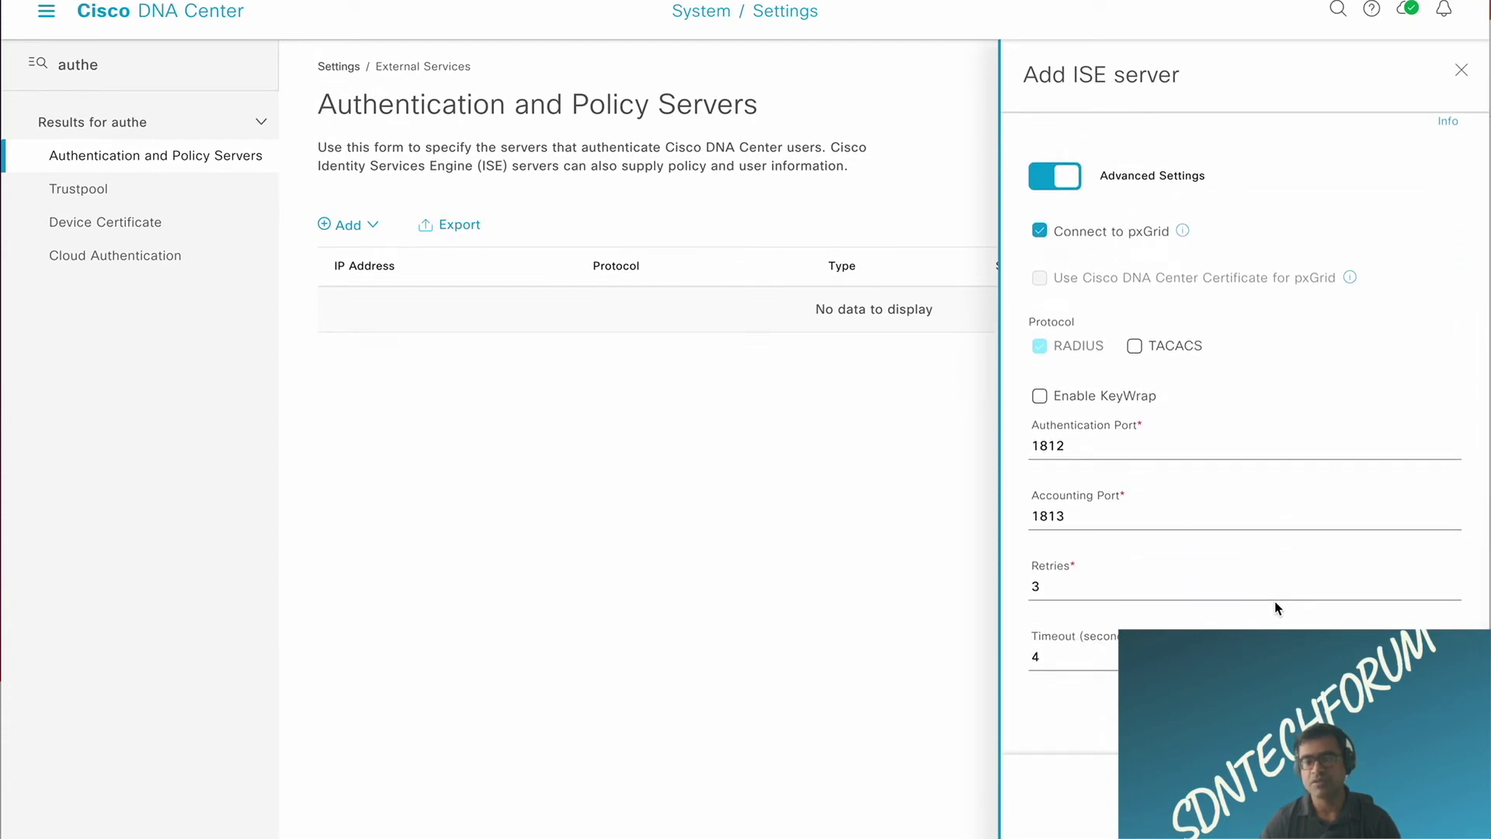
{"action": "scroll", "coordinate": [1275, 600], "scroll_direction": "up", "scroll_amount": 1}
{"action": "scroll", "coordinate": [1274, 601], "scroll_direction": "up", "scroll_amount": 5}
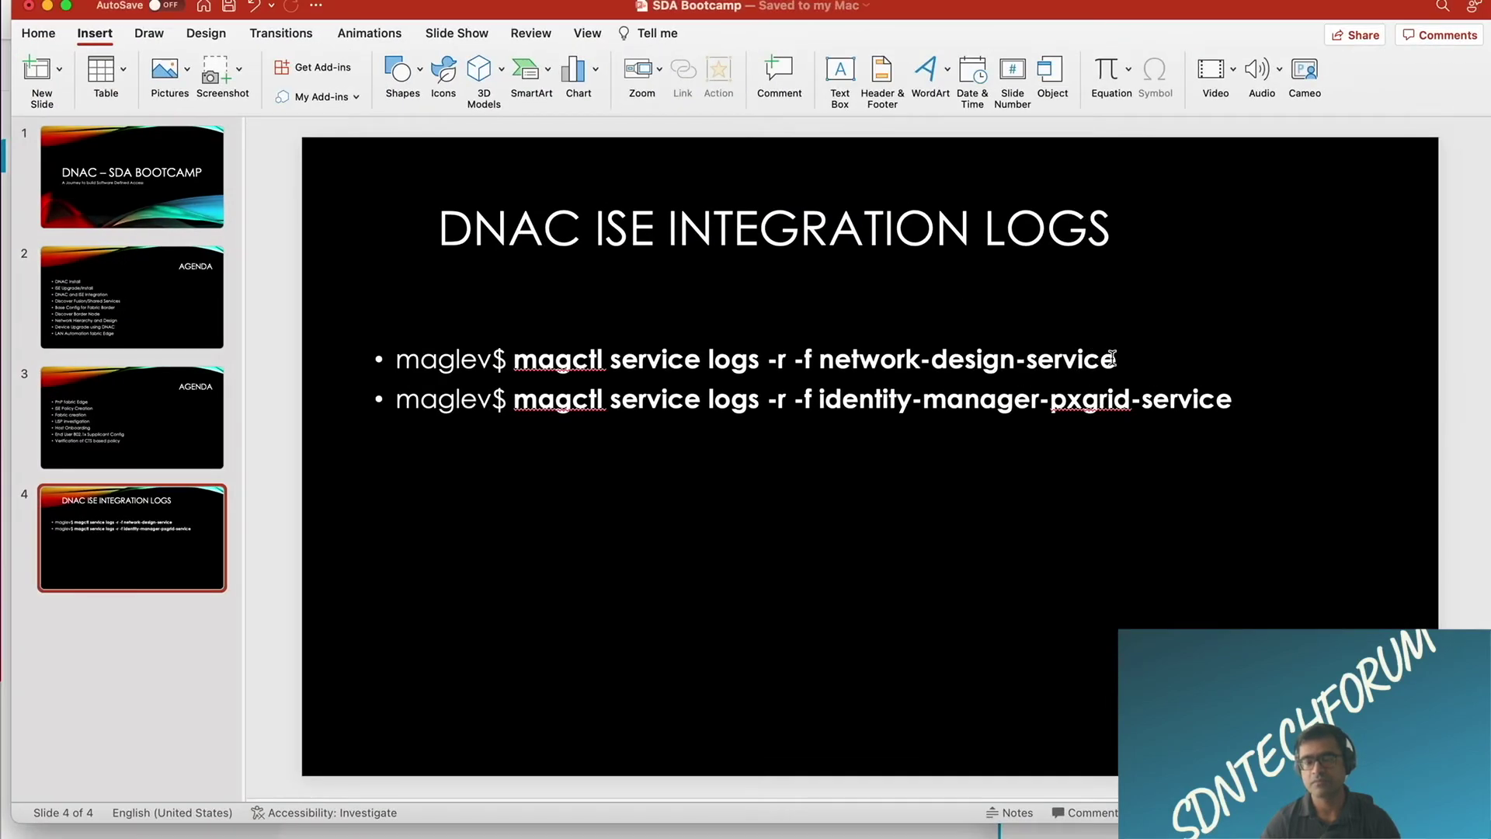
Step: Select the magctl network-design-service log command on the slide, then bring SecureCRT forward
{"action": "left_click", "coordinate": [1297, 166]}
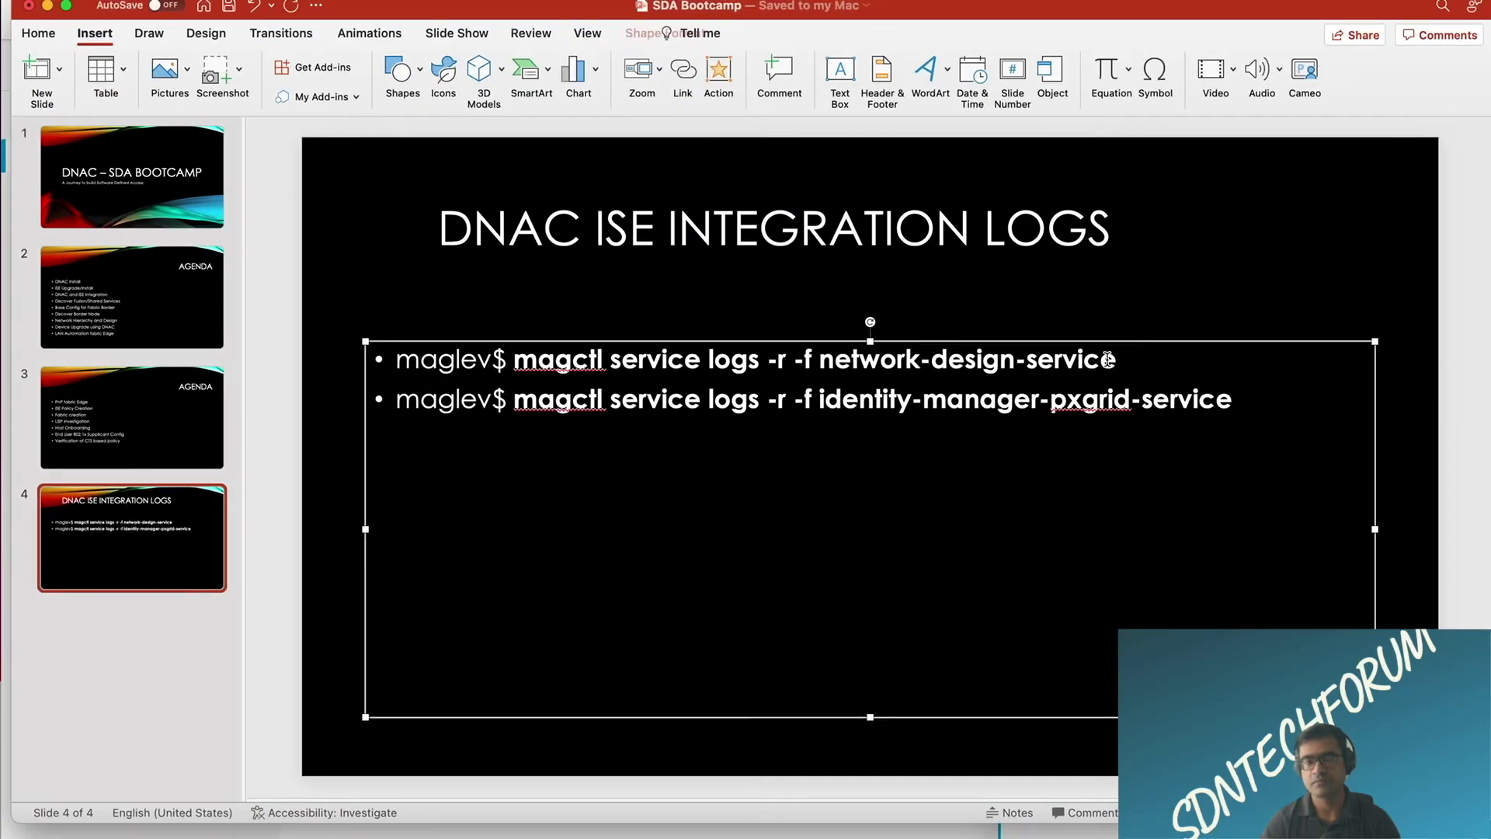
{"action": "left_click_drag", "start_coordinate": [1297, 166], "coordinate": [1005, 175]}
{"action": "left_click_drag", "start_coordinate": [600, 377], "coordinate": [516, 354]}
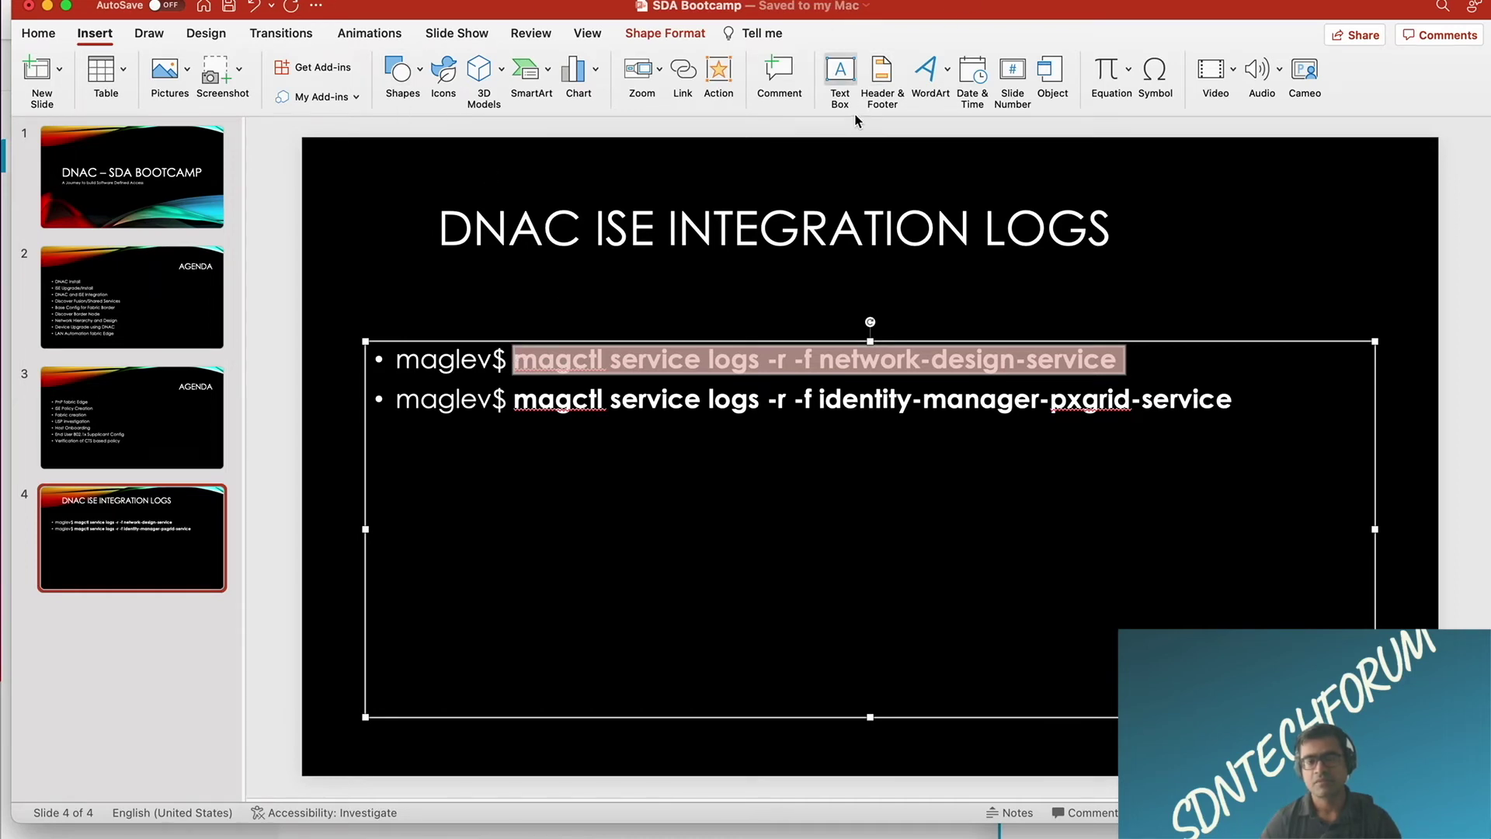
{"action": "key", "text": "ctrl+Up"}
{"action": "left_click", "coordinate": [423, 259]}
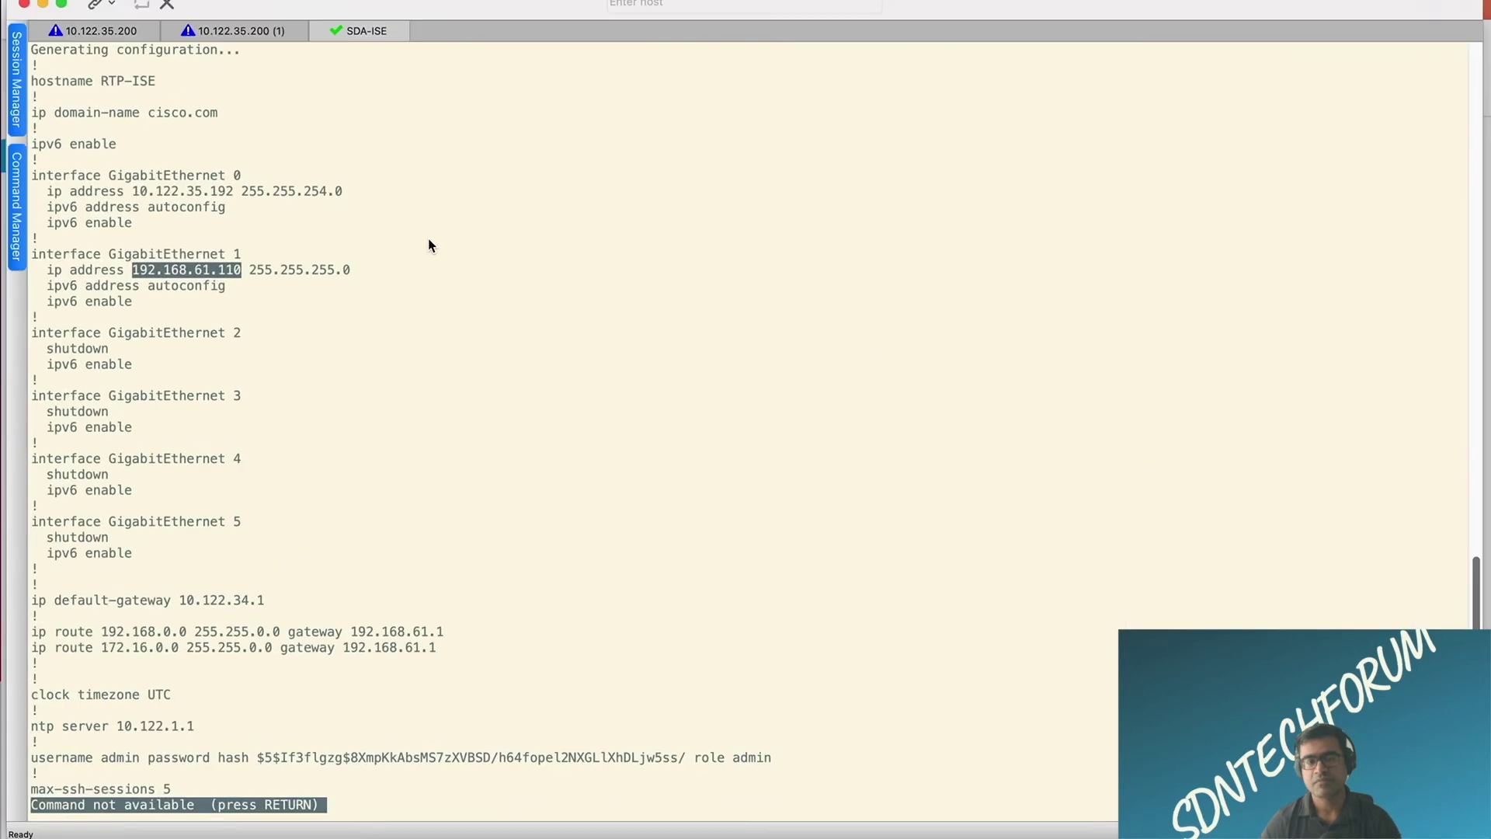
Step: Clear the first 10.122.35.200 session to an empty prompt, then move to the second session
{"action": "left_click", "coordinate": [113, 39]}
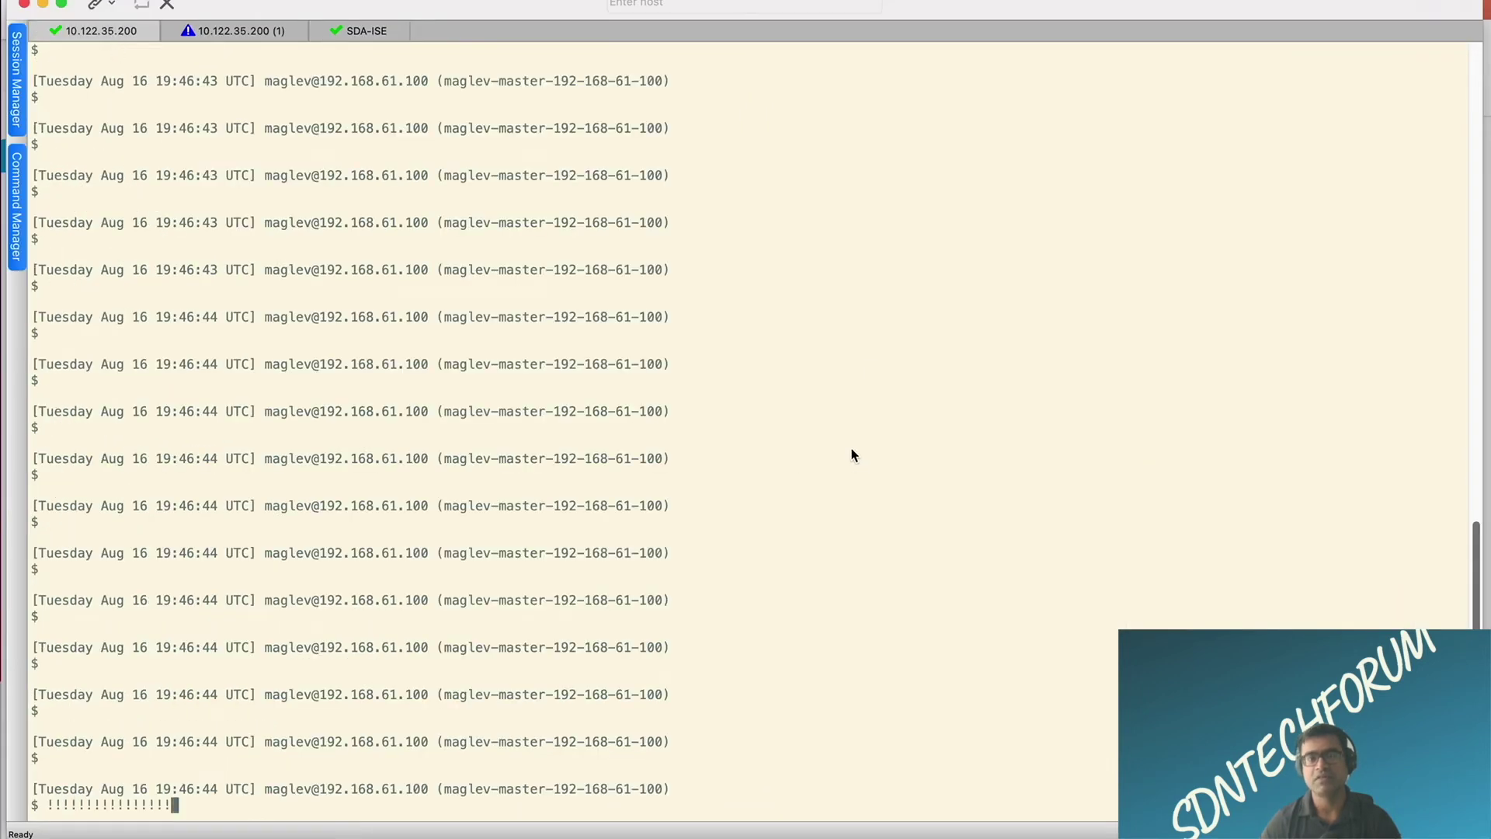
{"action": "key", "text": "Return"}
{"action": "key", "text": "Return"}
{"action": "key", "text": "Return"}
{"action": "type", "text": "192.168.61.110"}
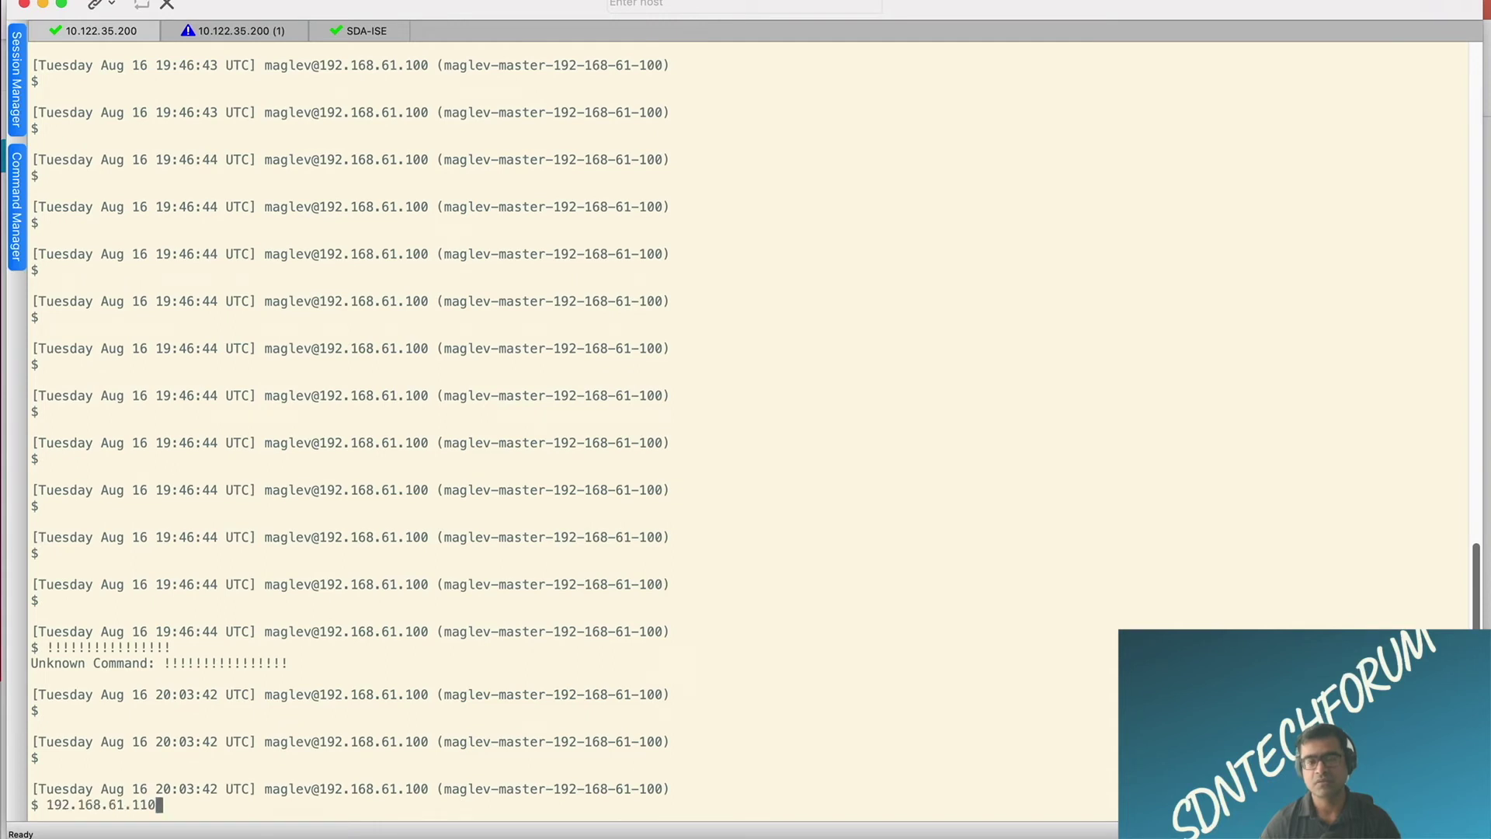
{"action": "key", "text": "BackSpace"}
{"action": "key", "text": "BackSpace"}
{"action": "key", "text": "BackSpace"}
{"action": "key", "text": "BackSpace"}
{"action": "key", "text": "BackSpace"}
{"action": "key", "text": "BackSpace"}
{"action": "key", "text": "BackSpace"}
{"action": "key", "text": "BackSpace"}
{"action": "key", "text": "BackSpace"}
{"action": "key", "text": "BackSpace"}
{"action": "key", "text": "BackSpace"}
{"action": "key", "text": "BackSpace"}
{"action": "key", "text": "BackSpace"}
{"action": "key", "text": "BackSpace"}
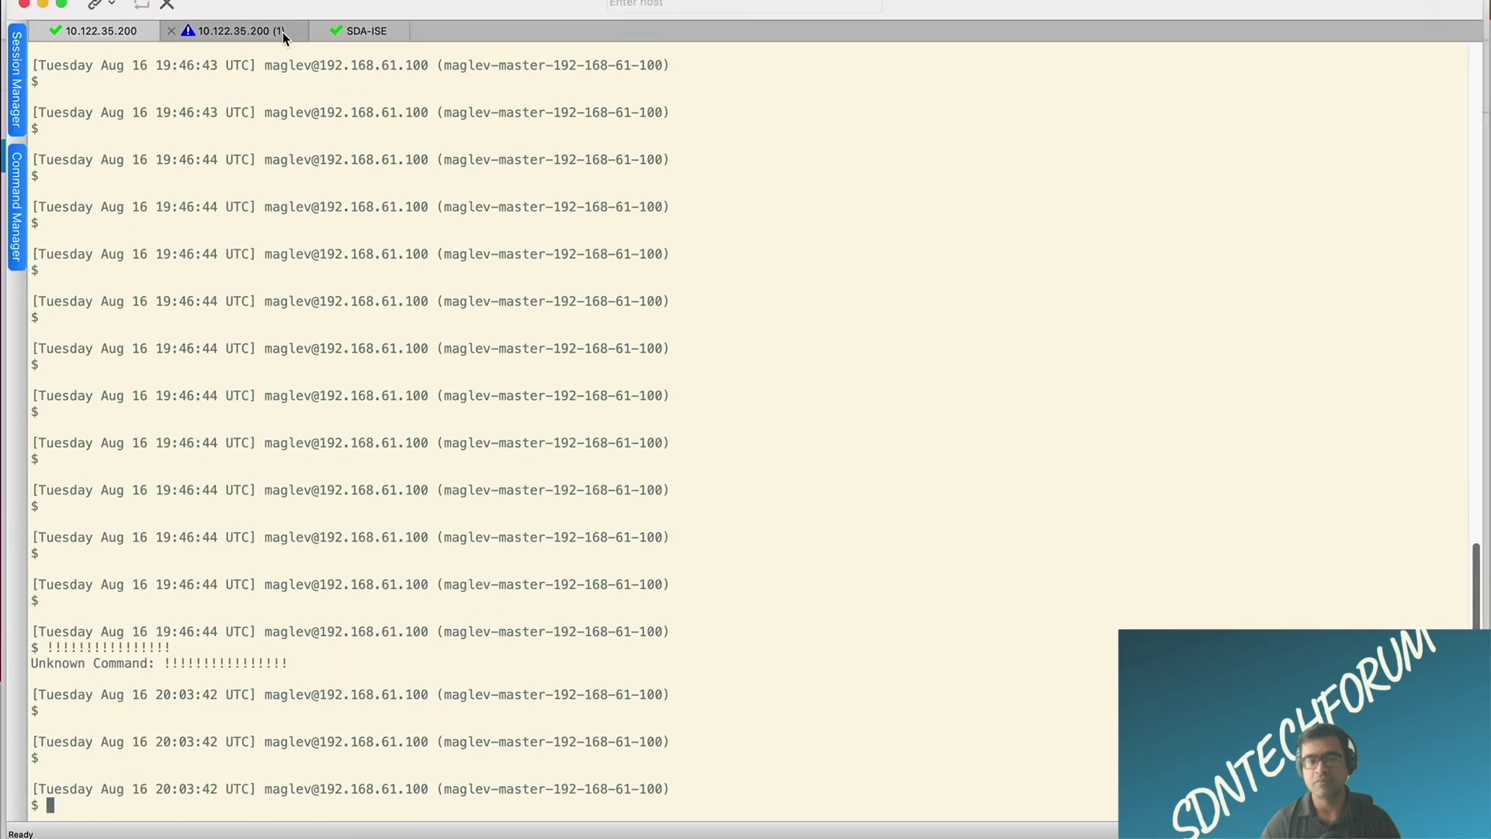
{"action": "left_click", "coordinate": [280, 31]}
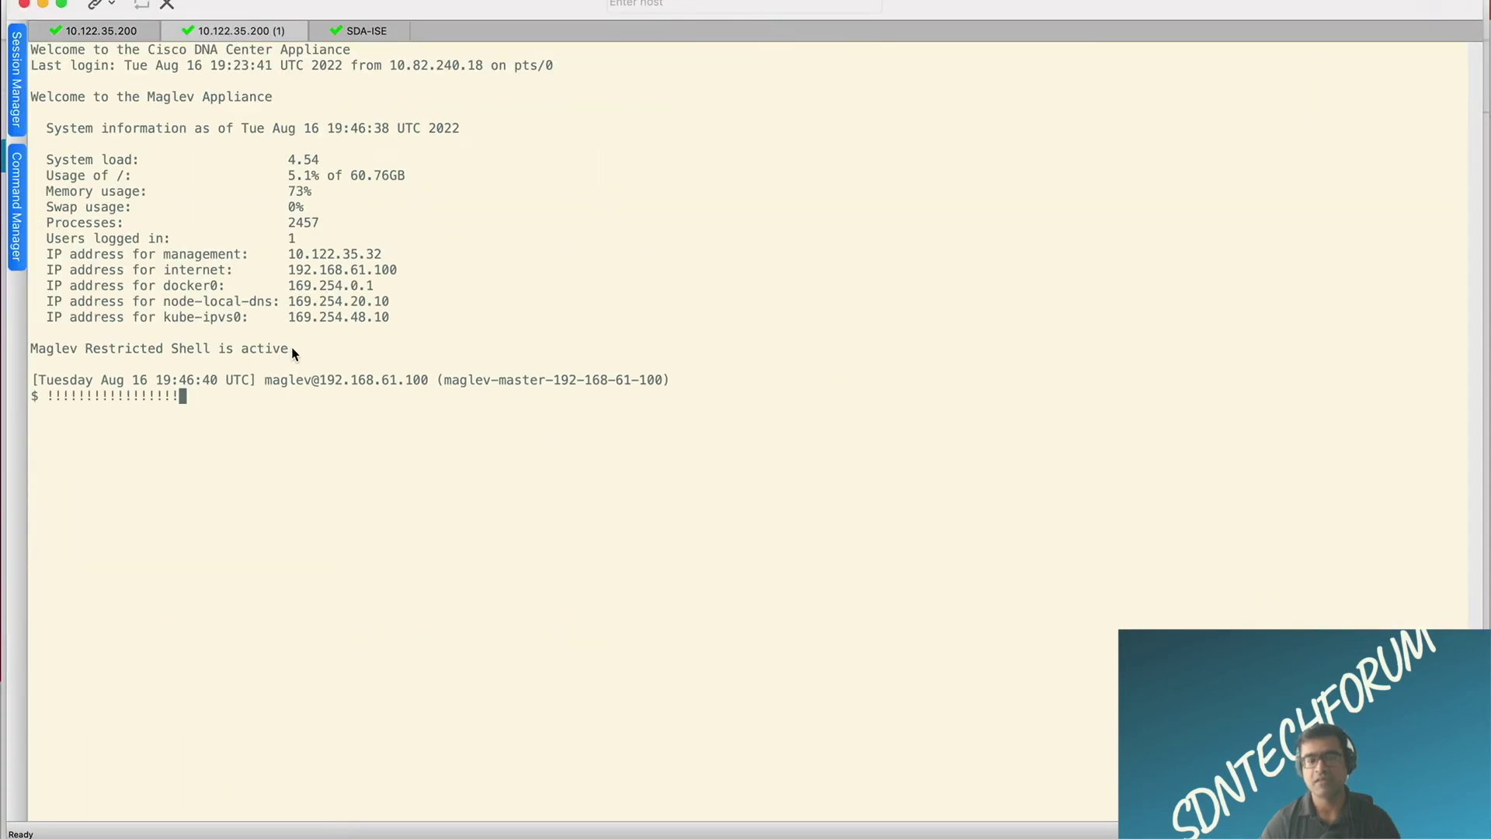
Step: Bring the second 10.122.35.200 session to a clean shell prompt
{"action": "left_click_drag", "start_coordinate": [289, 349], "coordinate": [35, 357]}
{"action": "key", "text": "super+c"}
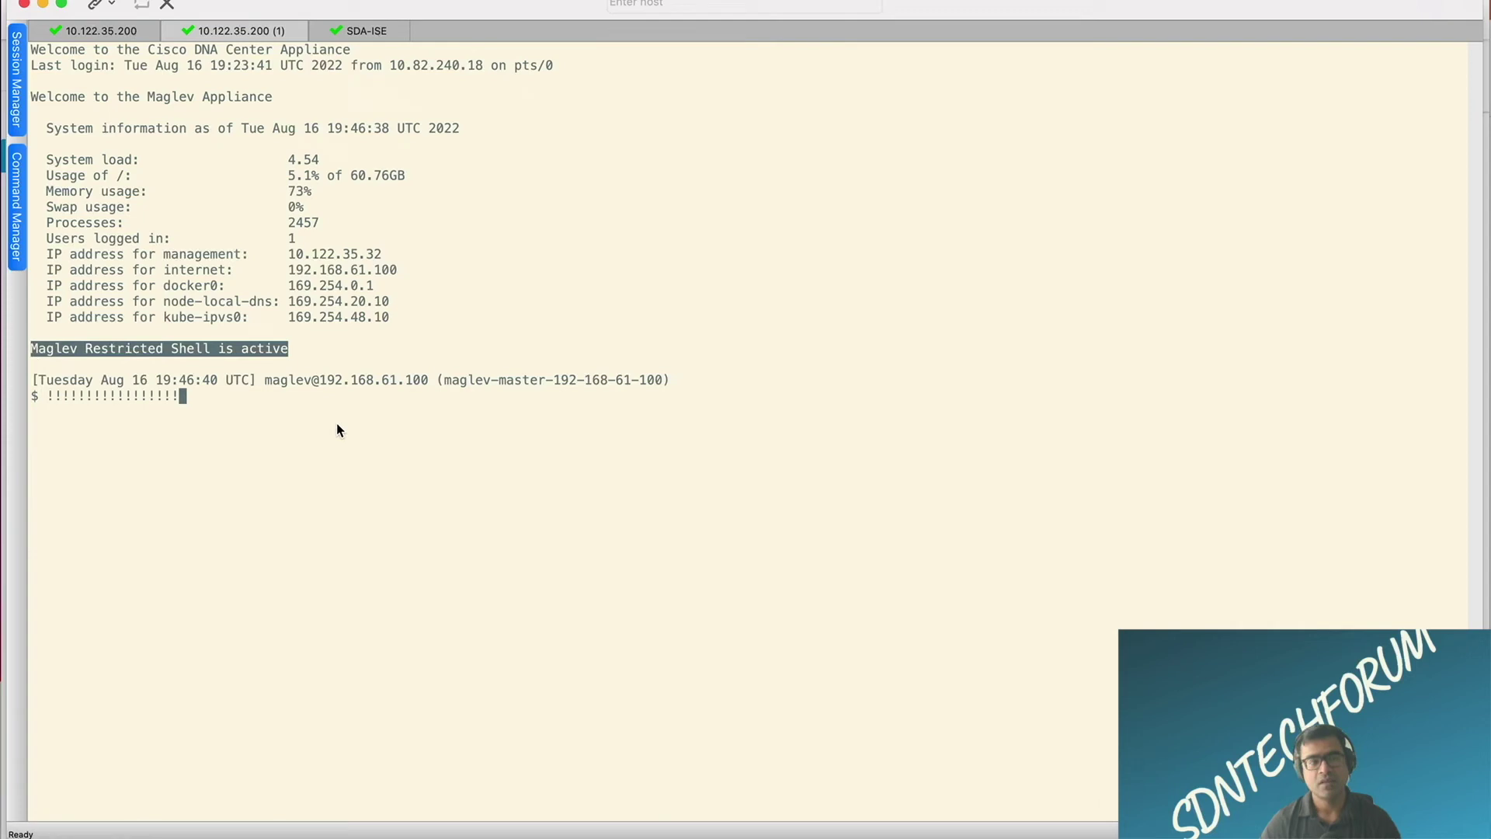
{"action": "left_click", "coordinate": [338, 423]}
{"action": "key", "text": "Return"}
{"action": "key", "text": "Return"}
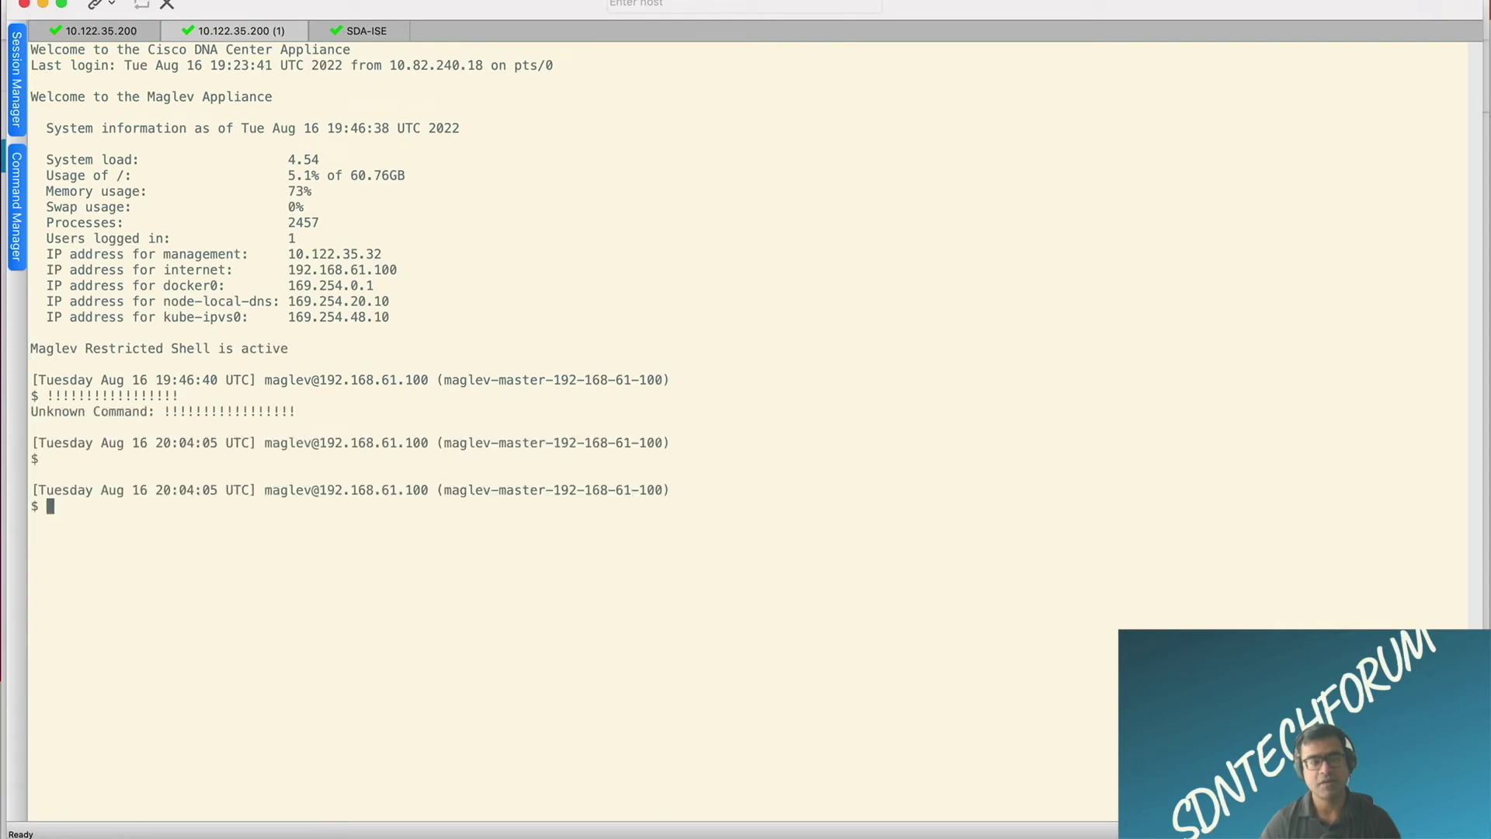
{"action": "key", "text": "super+v"}
{"action": "key", "text": "BackSpace"}
{"action": "key", "text": "BackSpace"}
{"action": "key", "text": "BackSpace"}
{"action": "key", "text": "BackSpace"}
{"action": "key", "text": "BackSpace"}
{"action": "key", "text": "BackSpace"}
{"action": "key", "text": "BackSpace"}
{"action": "key", "text": "BackSpace"}
{"action": "key", "text": "BackSpace"}
{"action": "key", "text": "BackSpace"}
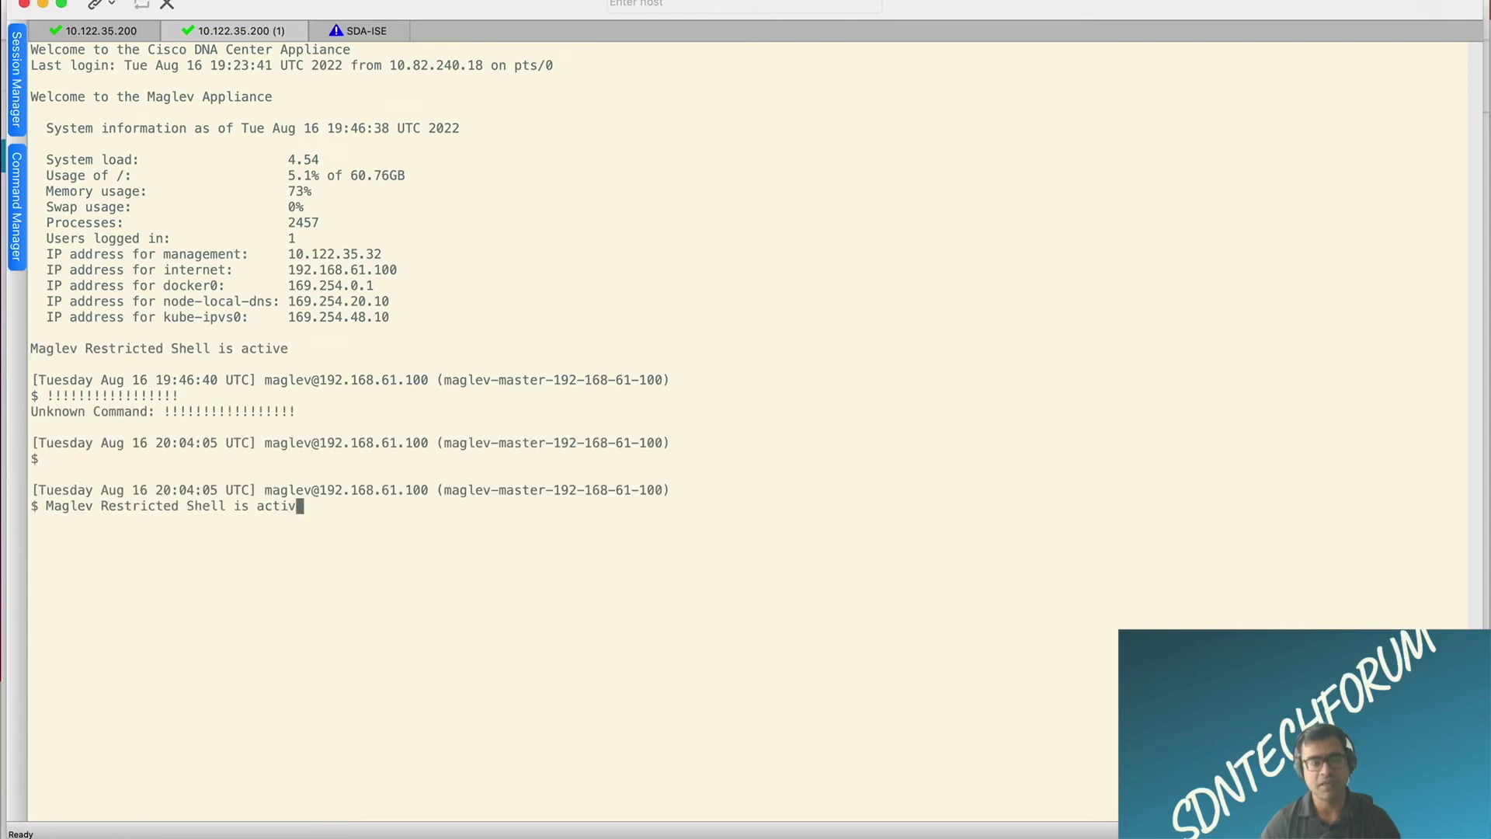
{"action": "key", "text": "BackSpace"}
{"action": "key", "text": "BackSpace"}
{"action": "key", "text": "BackSpace"}
{"action": "key", "text": "BackSpace"}
{"action": "key", "text": "BackSpace"}
{"action": "key", "text": "BackSpace"}
{"action": "key", "text": "BackSpace"}
{"action": "key", "text": "BackSpace"}
{"action": "key", "text": "BackSpace"}
{"action": "key", "text": "BackSpace"}
{"action": "key", "text": "BackSpace"}
{"action": "key", "text": "BackSpace"}
{"action": "key", "text": "BackSpace"}
{"action": "key", "text": "BackSpace"}
{"action": "key", "text": "BackSpace"}
{"action": "key", "text": "BackSpace"}
{"action": "key", "text": "BackSpace"}
{"action": "key", "text": "BackSpace"}
{"action": "key", "text": "BackSpace"}
{"action": "key", "text": "BackSpace"}
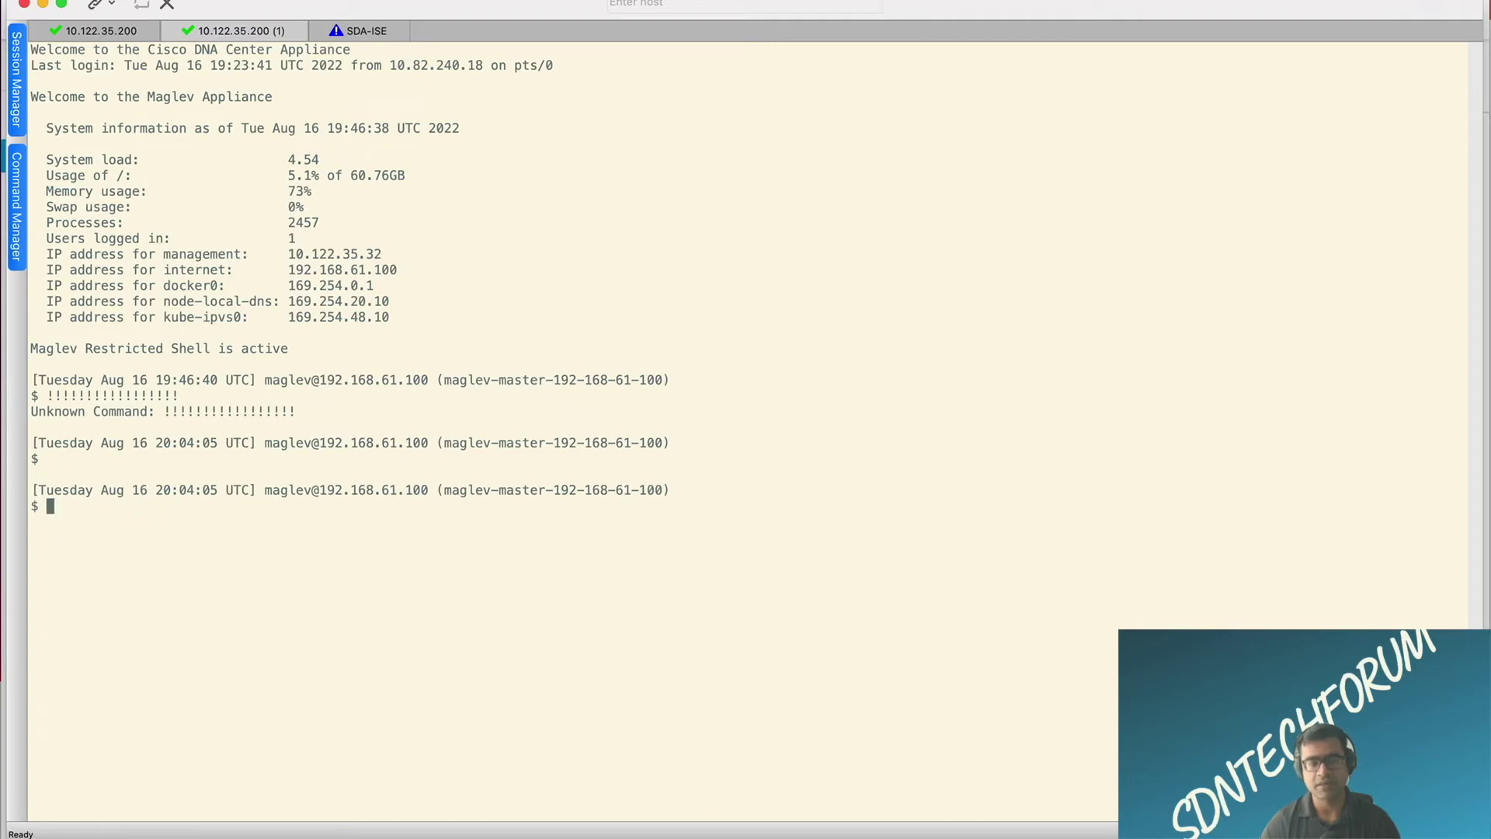
Step: Run magctl service logs -r -f network-design-service, then return to the first session
{"action": "key", "text": "super+Tab"}
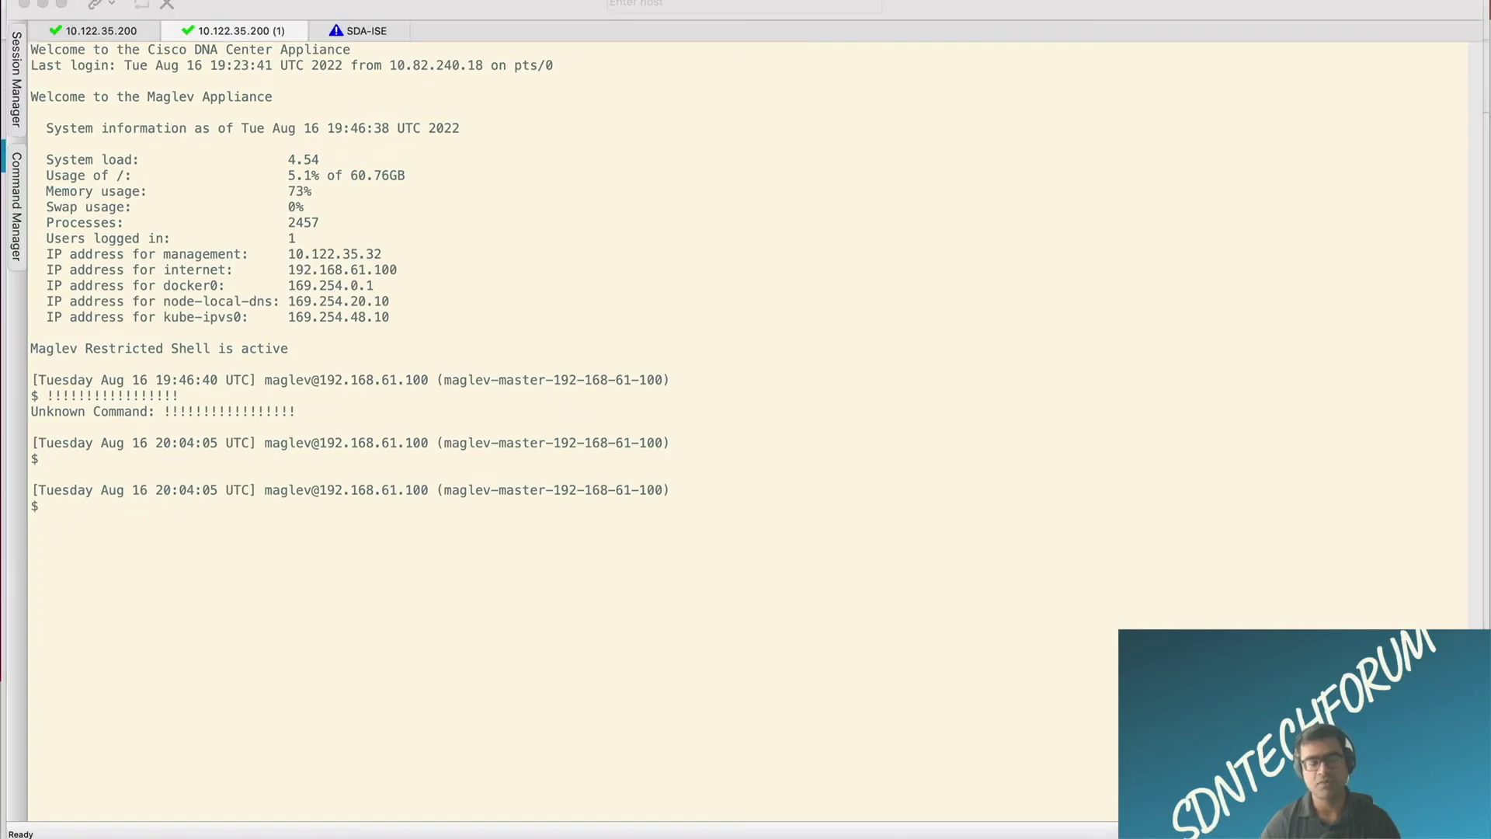
{"action": "left_click", "coordinate": [100, 525]}
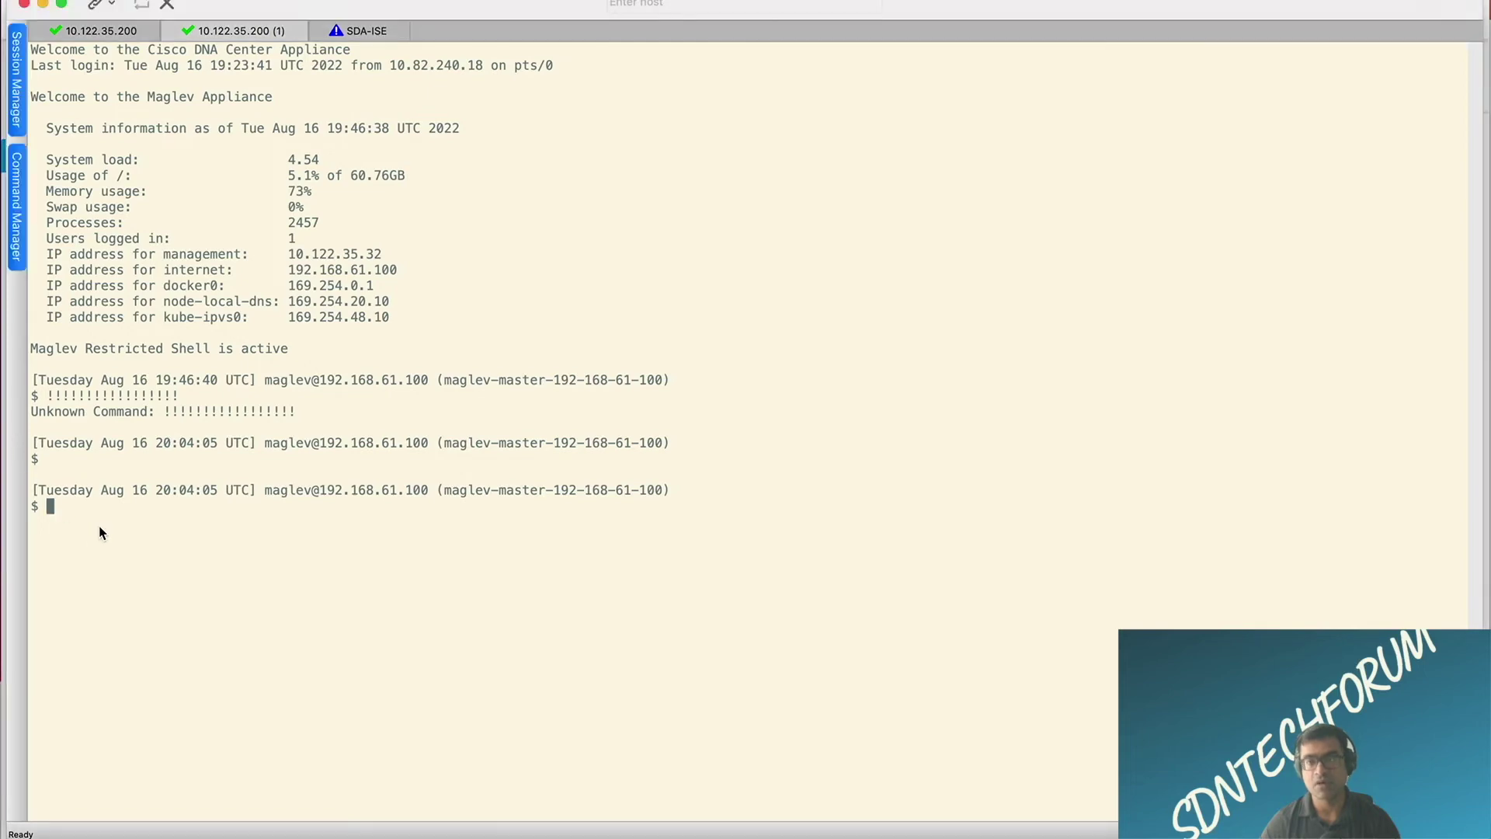
{"action": "type", "text": "magctl service logs -r -f network-design-service"}
{"action": "key", "text": "Return"}
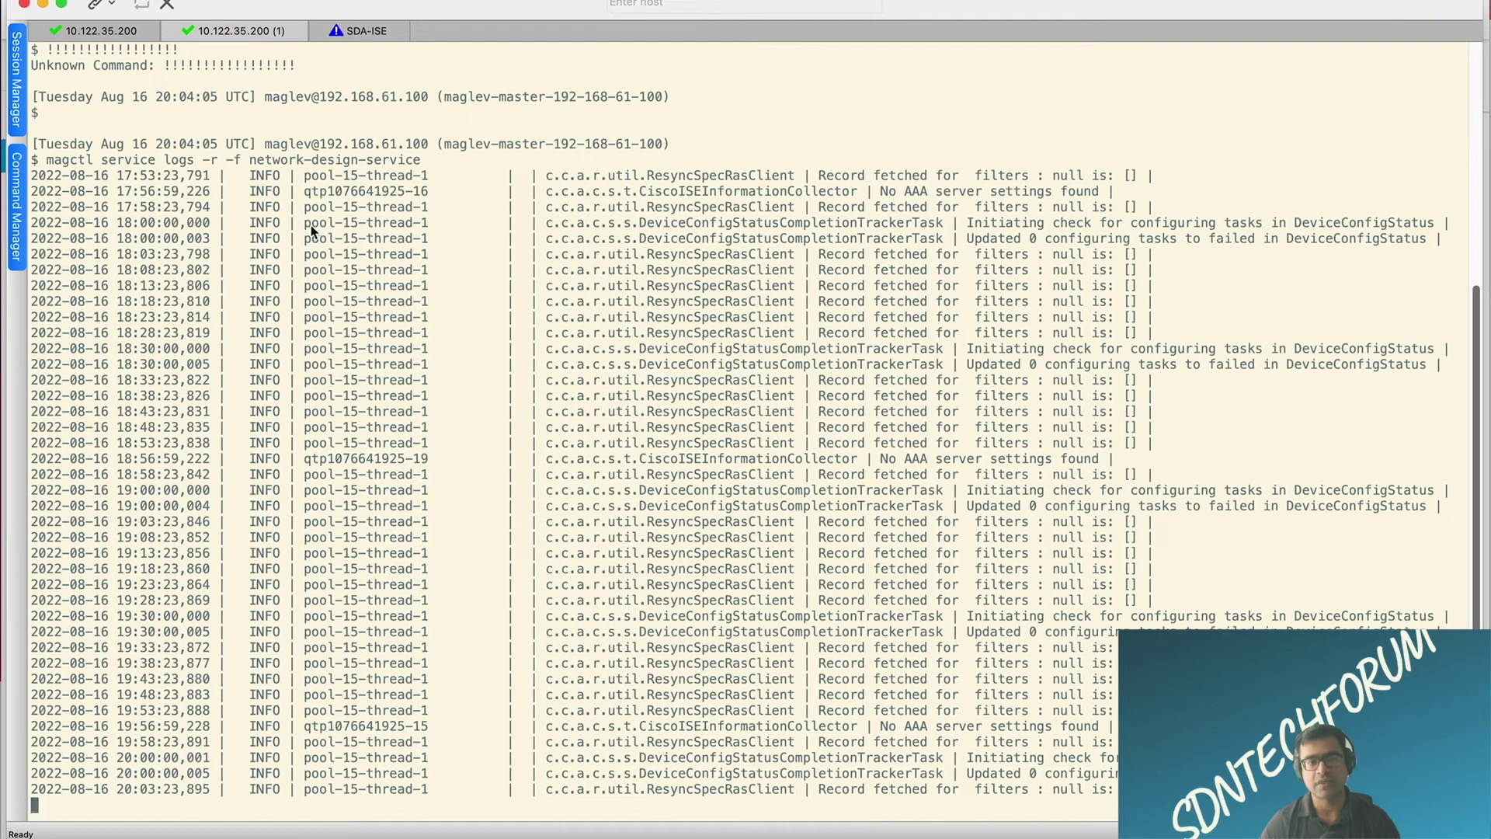
{"action": "left_click", "coordinate": [123, 33]}
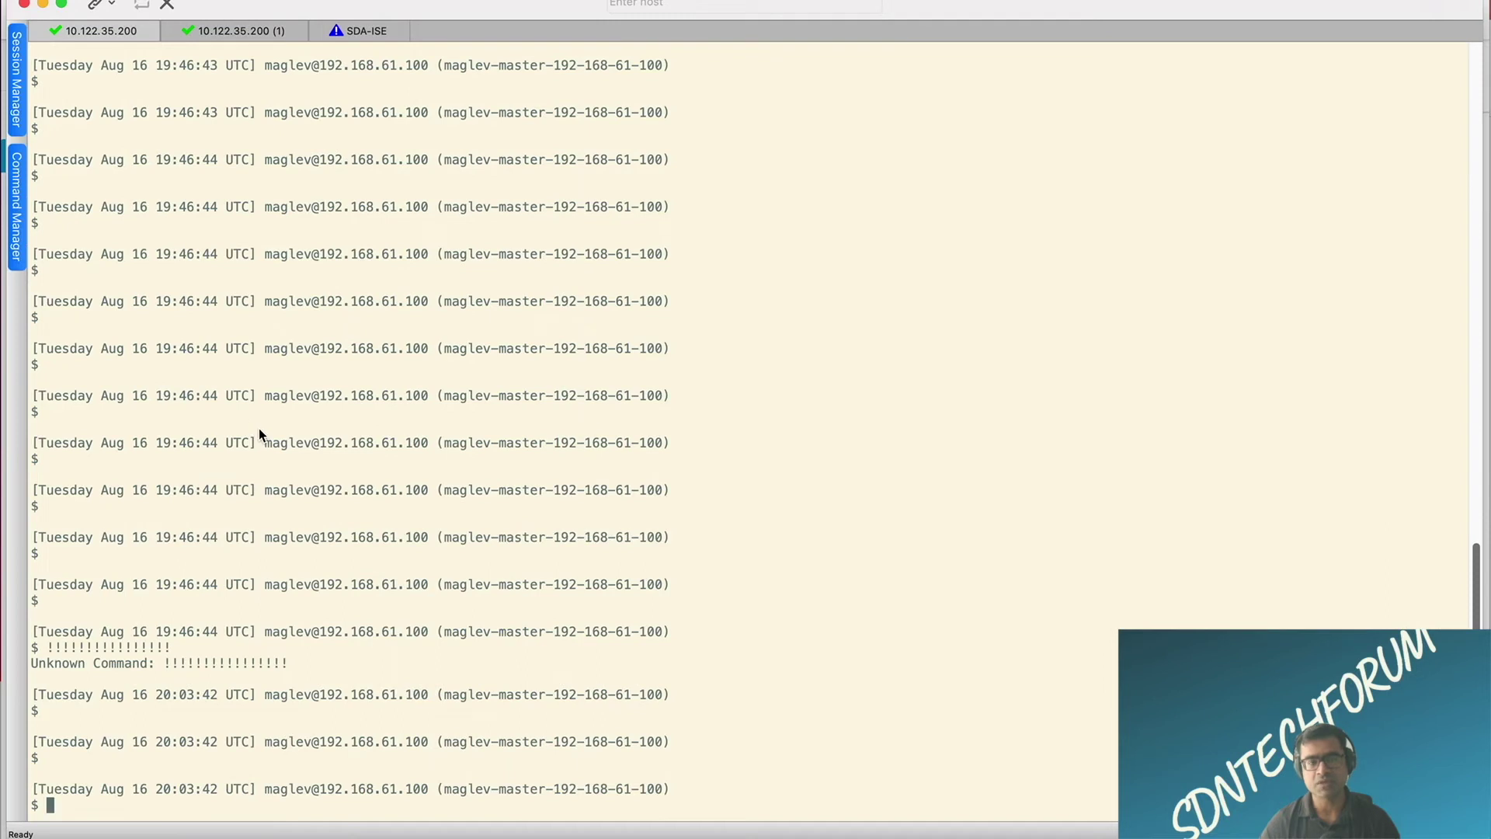
Step: Run the magctl identity-manager-pxgrid-service log command in the first session
{"action": "key", "text": "super+Tab"}
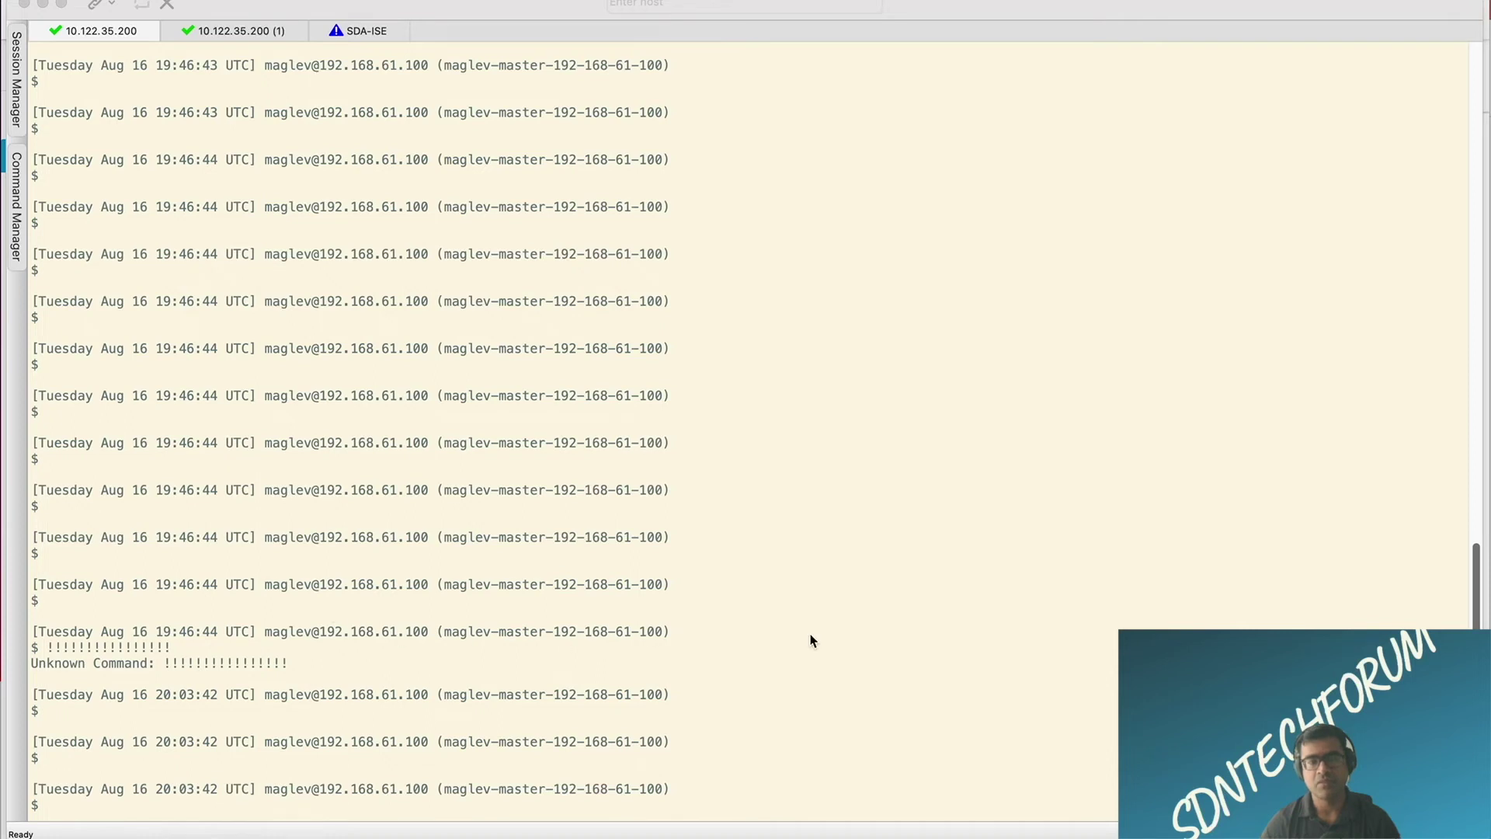
{"action": "left_click", "coordinate": [854, 645]}
{"action": "type", "text": "magctl service logs -r -f identity-manager-pxgrid-service"}
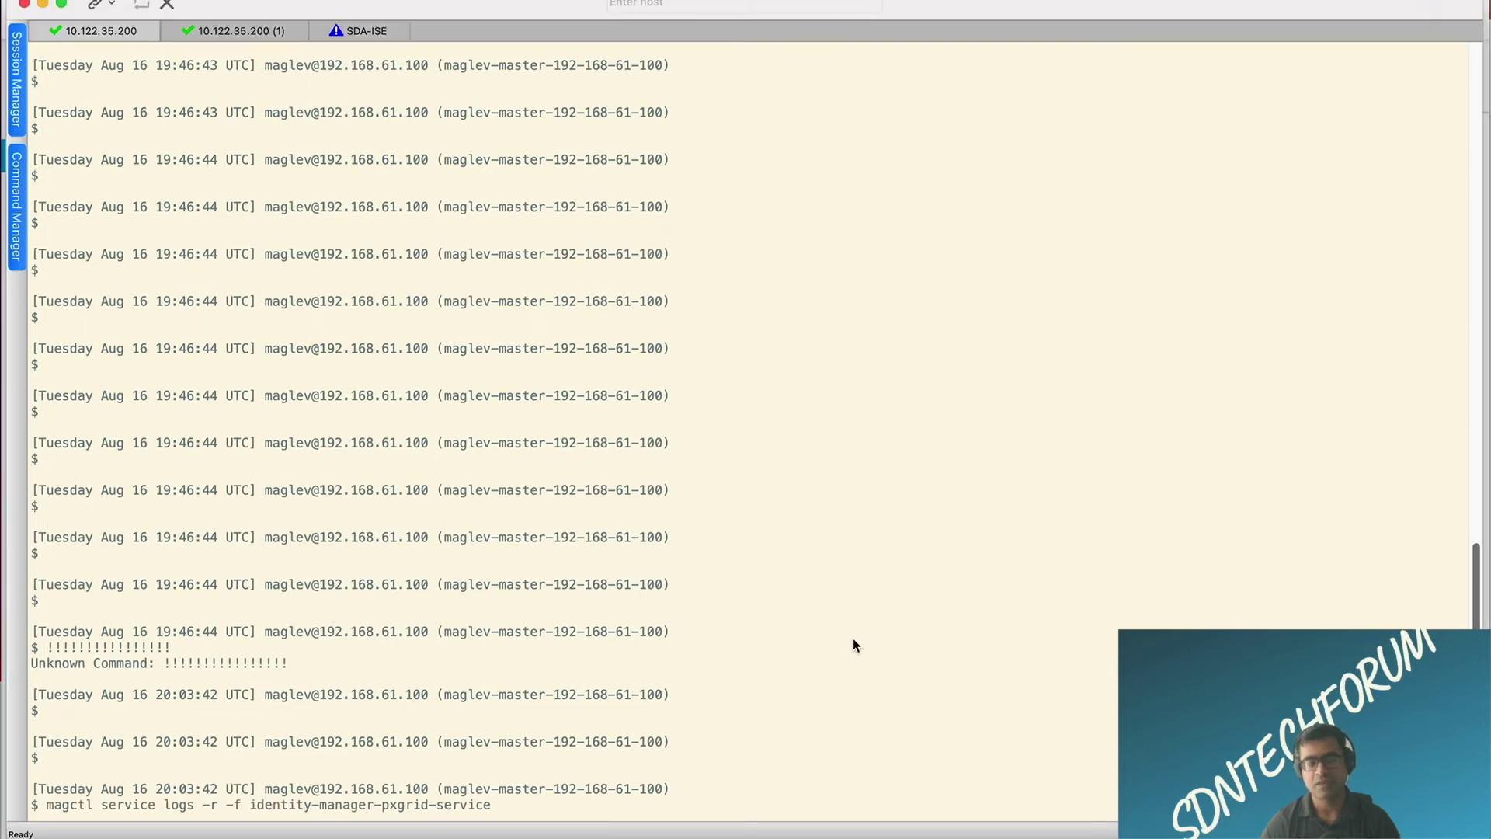
{"action": "key", "text": "Return"}
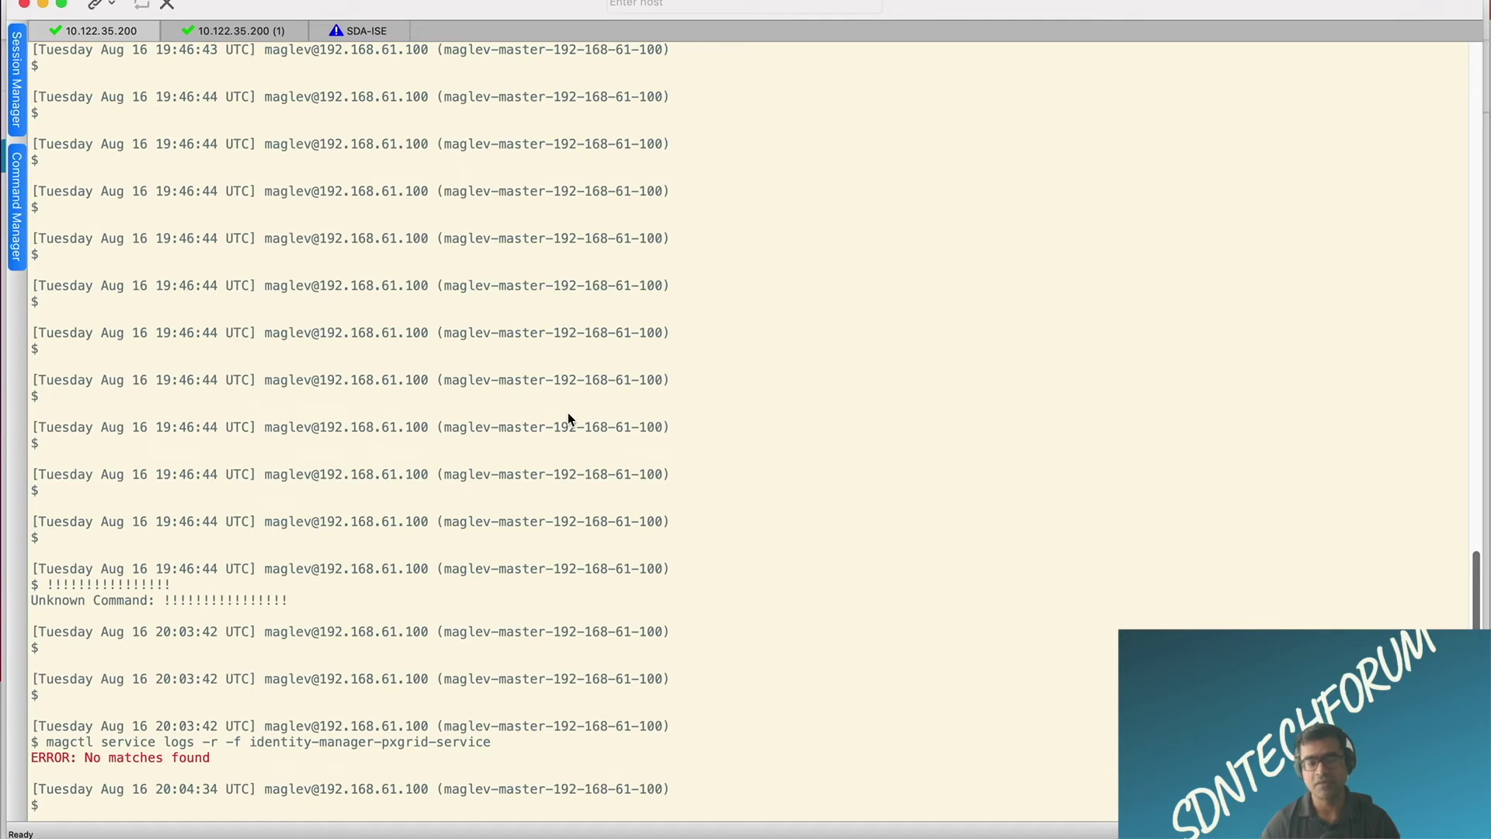
Step: Retry the log command with combined -rf flags, then request a full shell with _shell
{"action": "key", "text": "Up"}
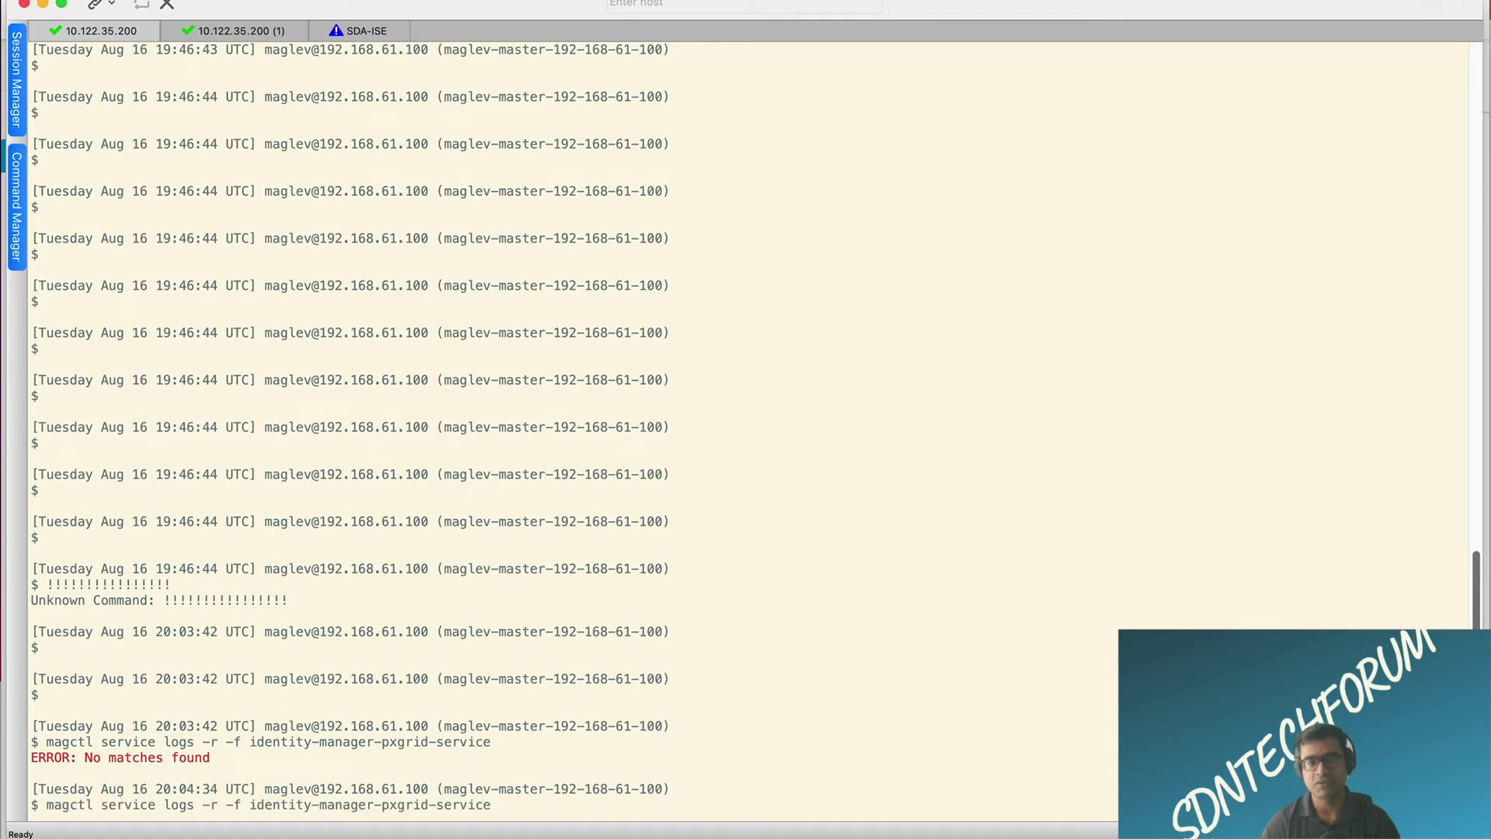
{"action": "key", "text": "Left"}
{"action": "key", "text": "Left"}
{"action": "key", "text": "Left"}
{"action": "key", "text": "Left"}
{"action": "key", "text": "Left"}
{"action": "key", "text": "Left"}
{"action": "key", "text": "BackSpace"}
{"action": "key", "text": "BackSpace"}
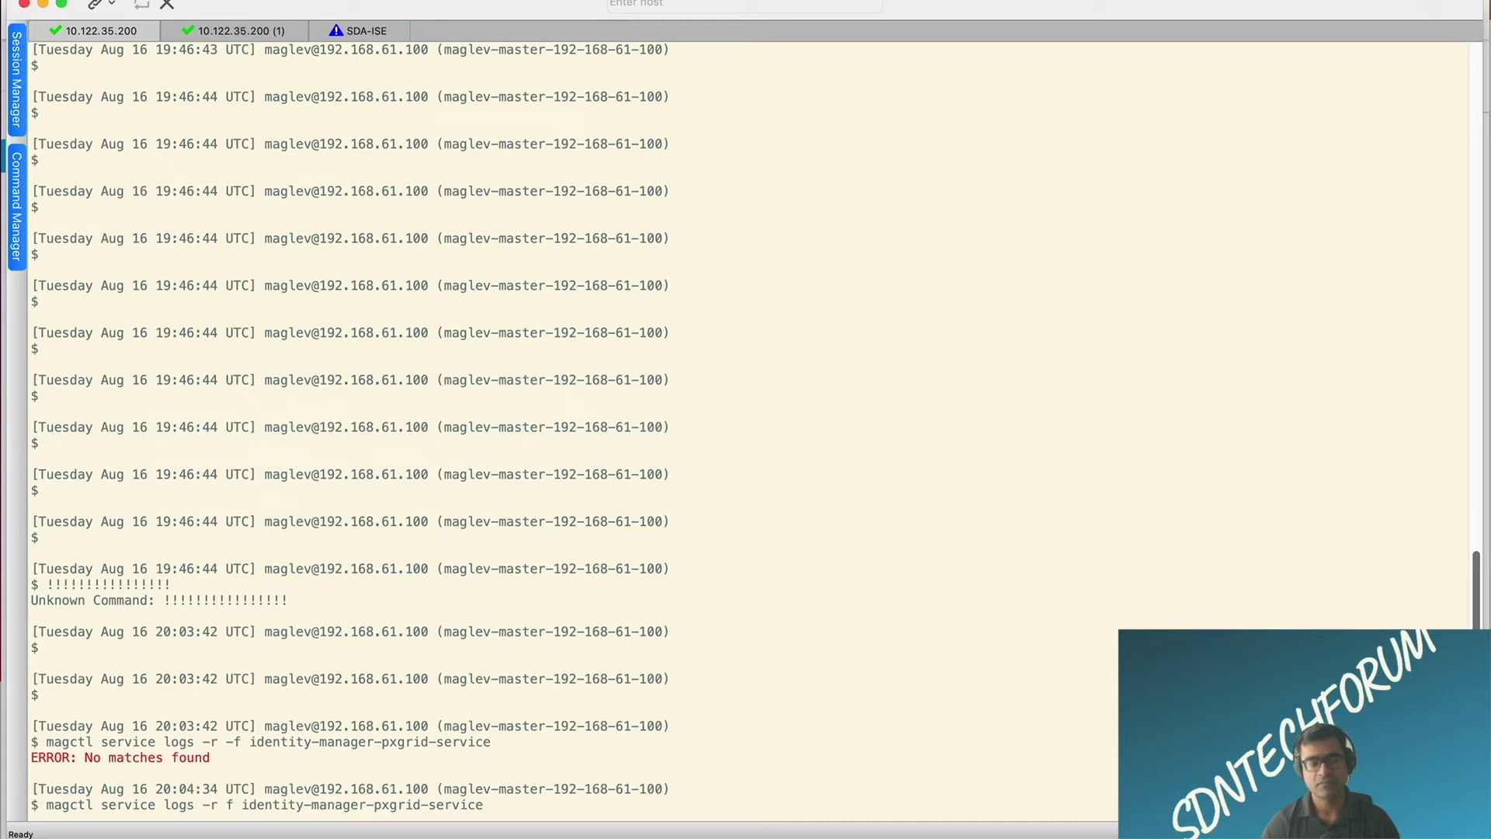
{"action": "key", "text": "Return"}
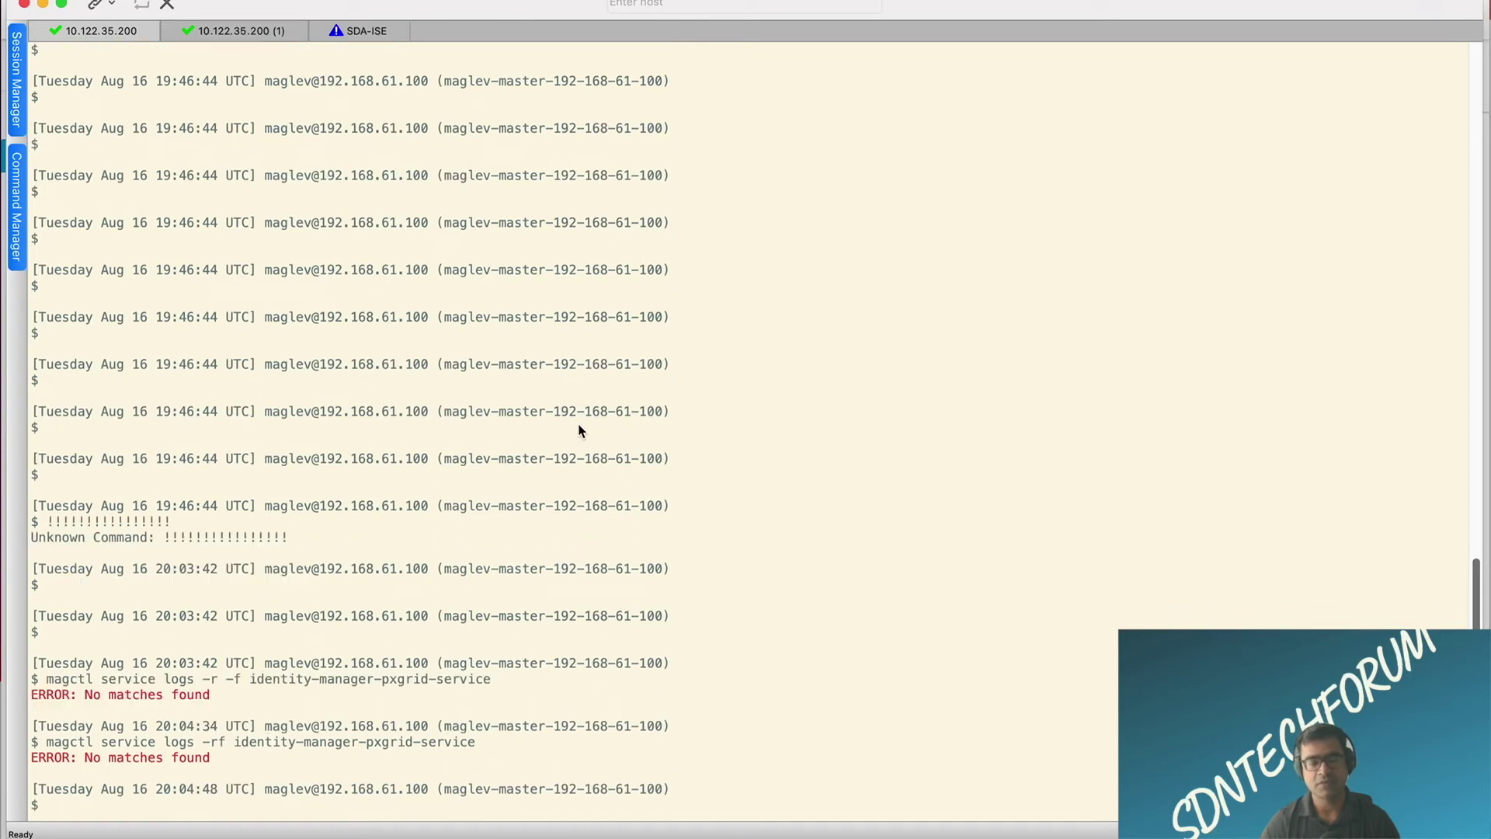
{"action": "type", "text": "_shell"}
{"action": "key", "text": "Return"}
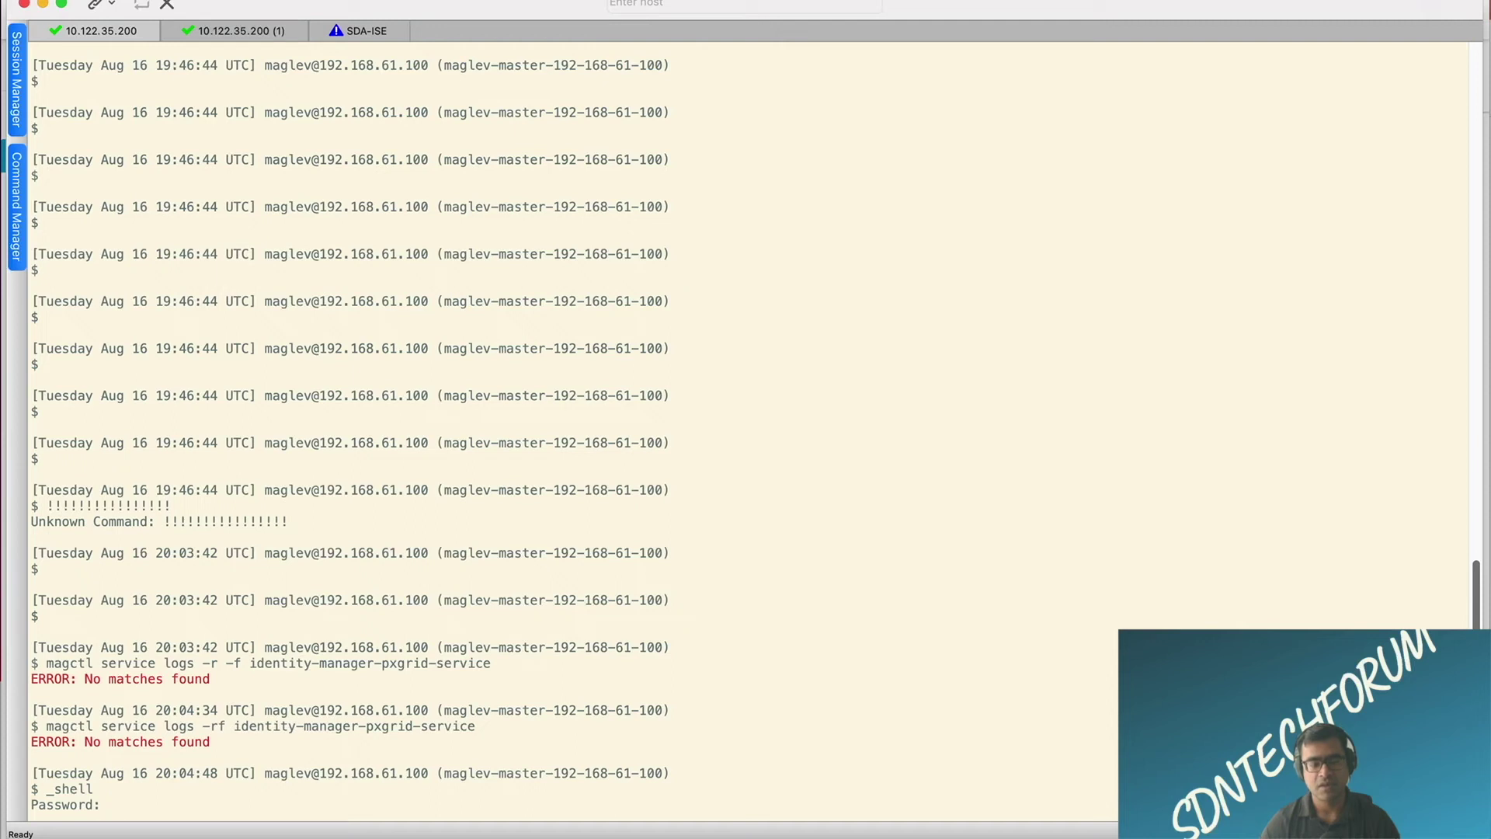
Step: Enter the _shell password and rerun the identity-manager-pxgrid-service log command at the root prompt
{"action": "key", "text": "Return"}
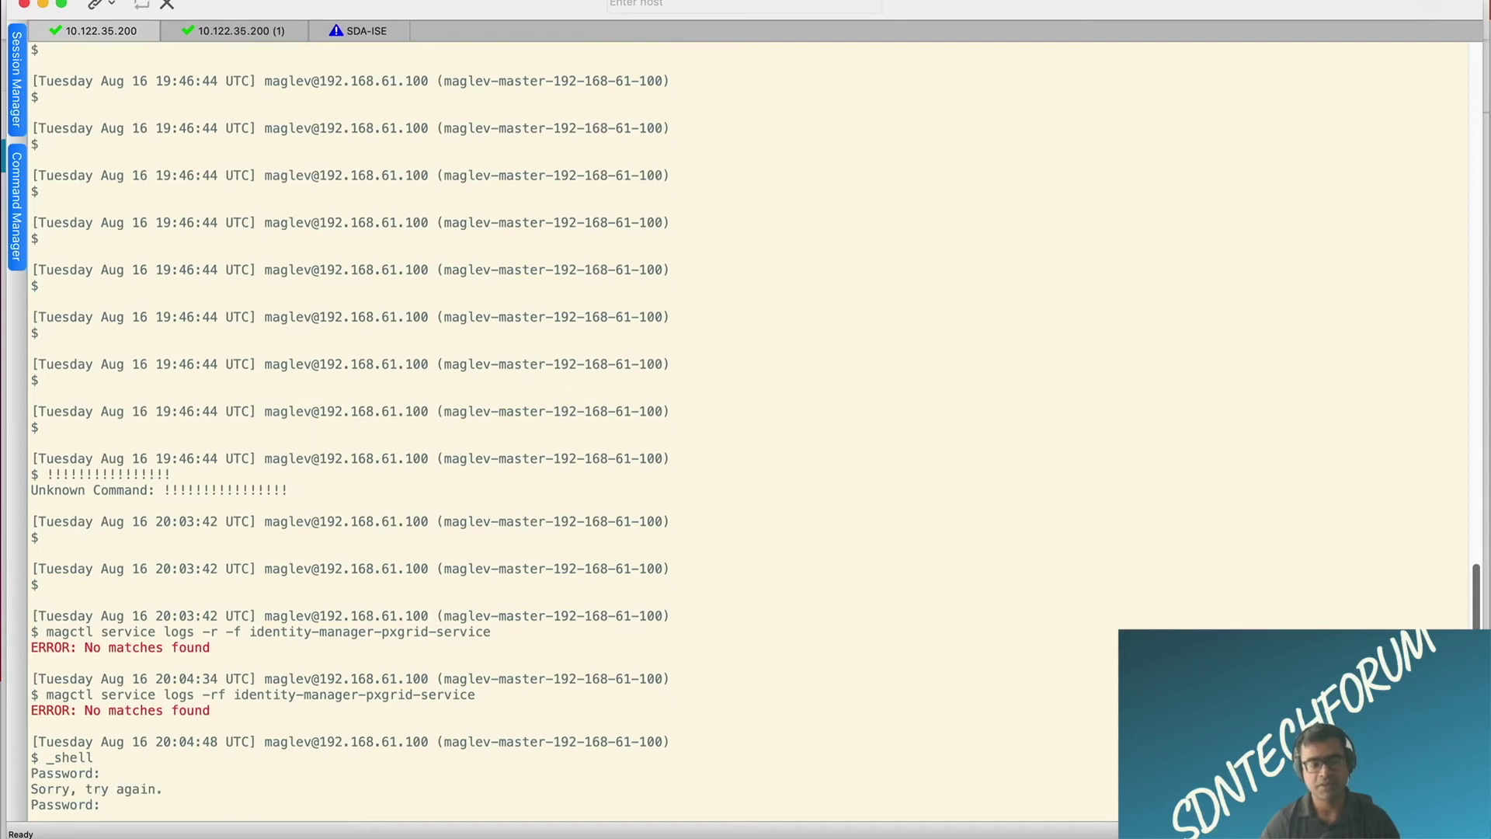
{"action": "key", "text": "Return"}
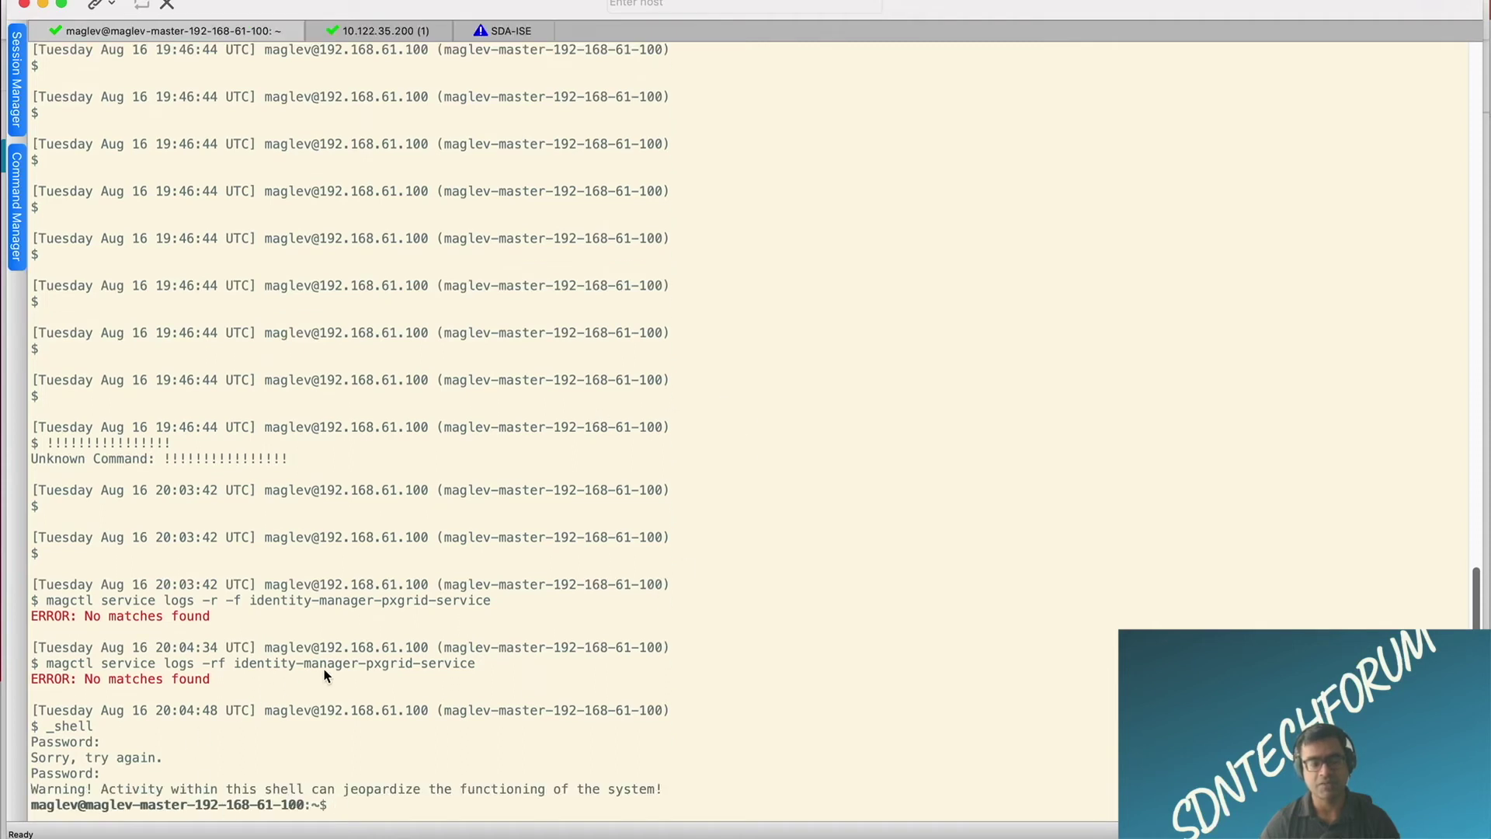
{"action": "left_click_drag", "start_coordinate": [475, 663], "coordinate": [44, 673]}
{"action": "key", "text": "super+c"}
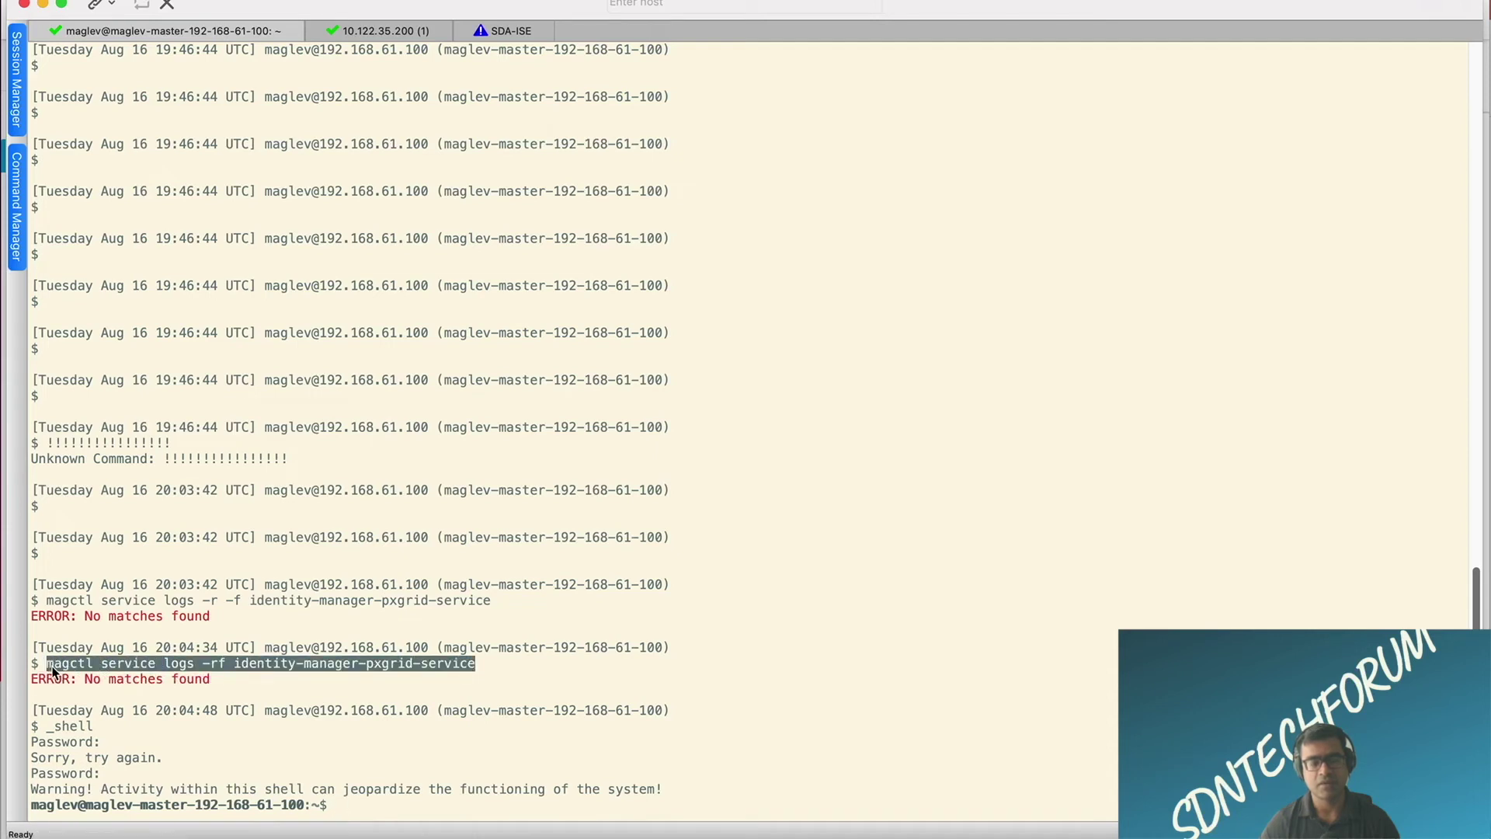
{"action": "left_click", "coordinate": [966, 619]}
{"action": "key", "text": "super+v"}
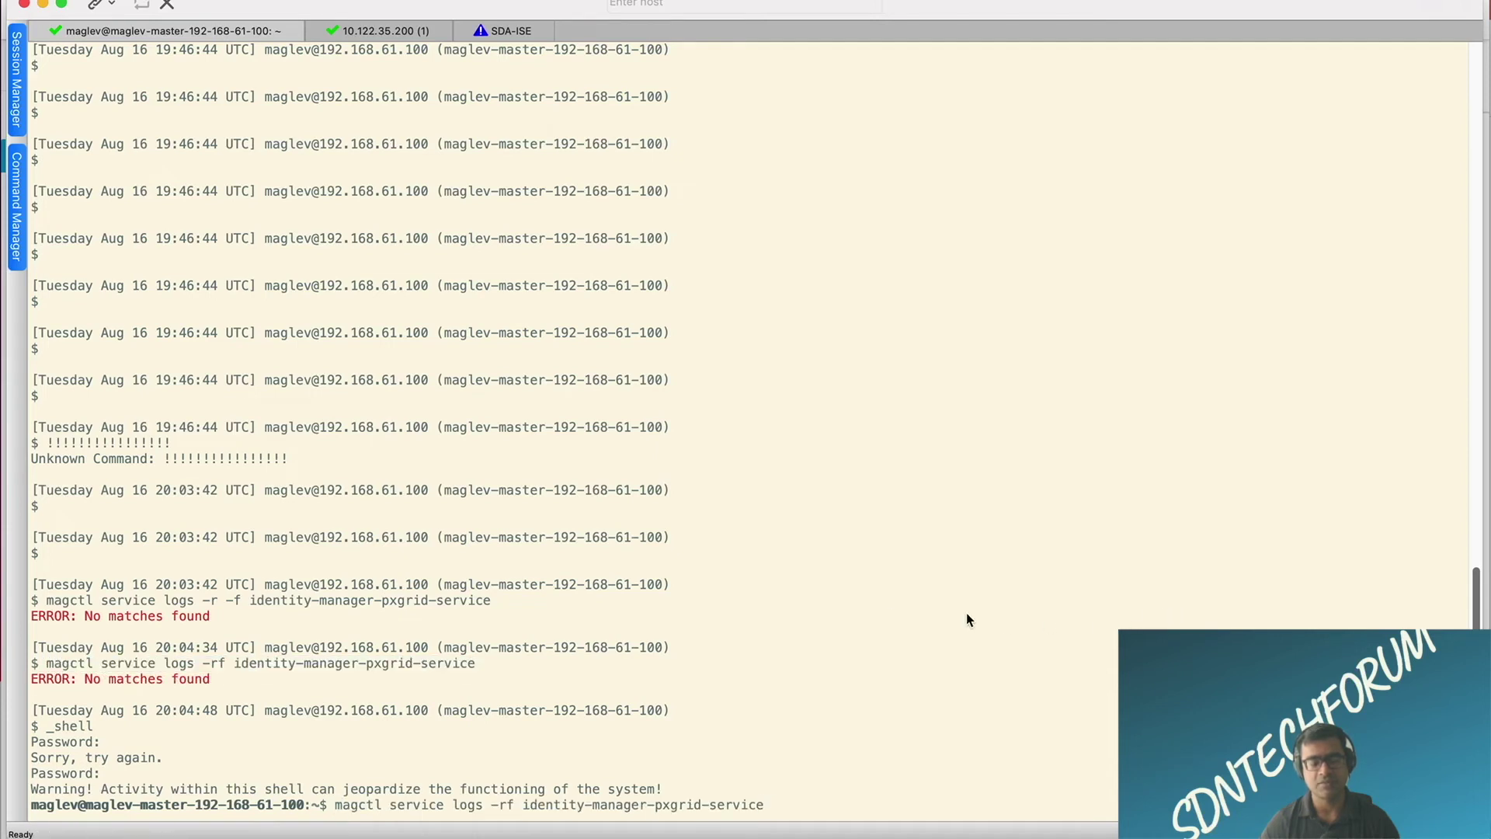
{"action": "key", "text": "Return"}
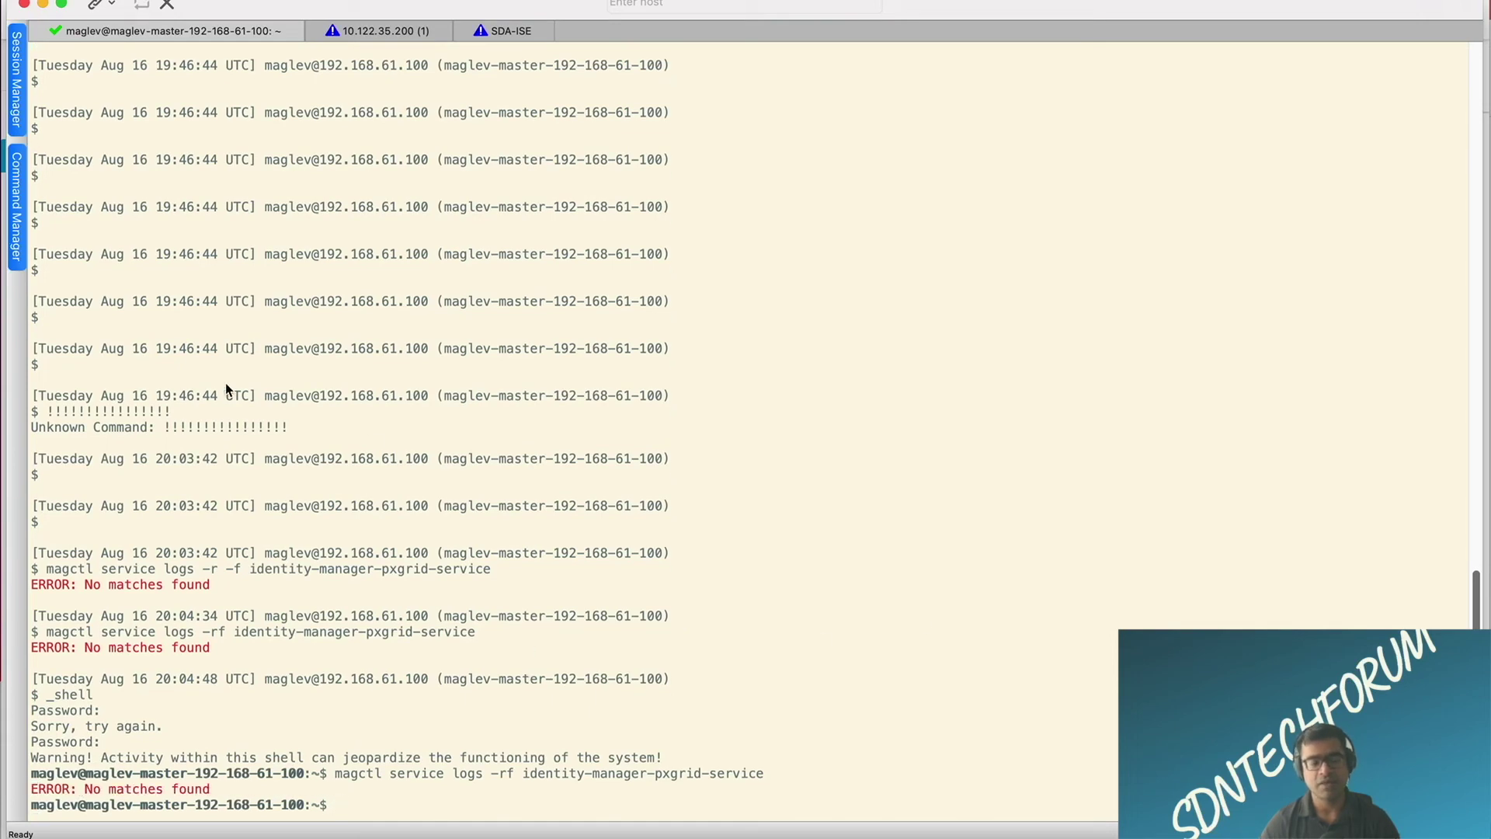
{"action": "left_click", "coordinate": [397, 33]}
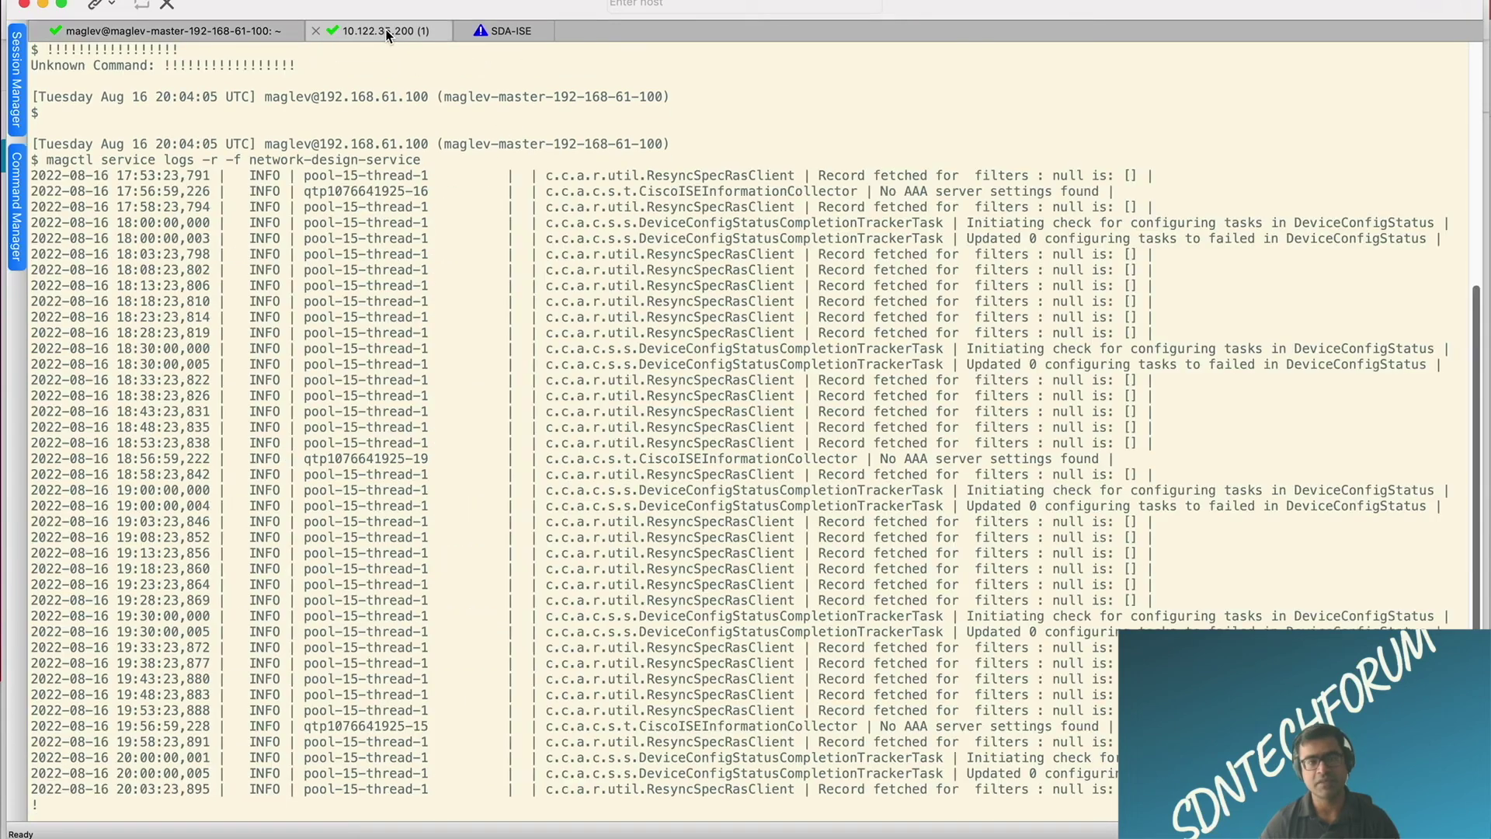
Step: Submit the ISE server 10.122.35.192 entry with pxGrid enabled in DNA Center
{"action": "left_click", "coordinate": [507, 30]}
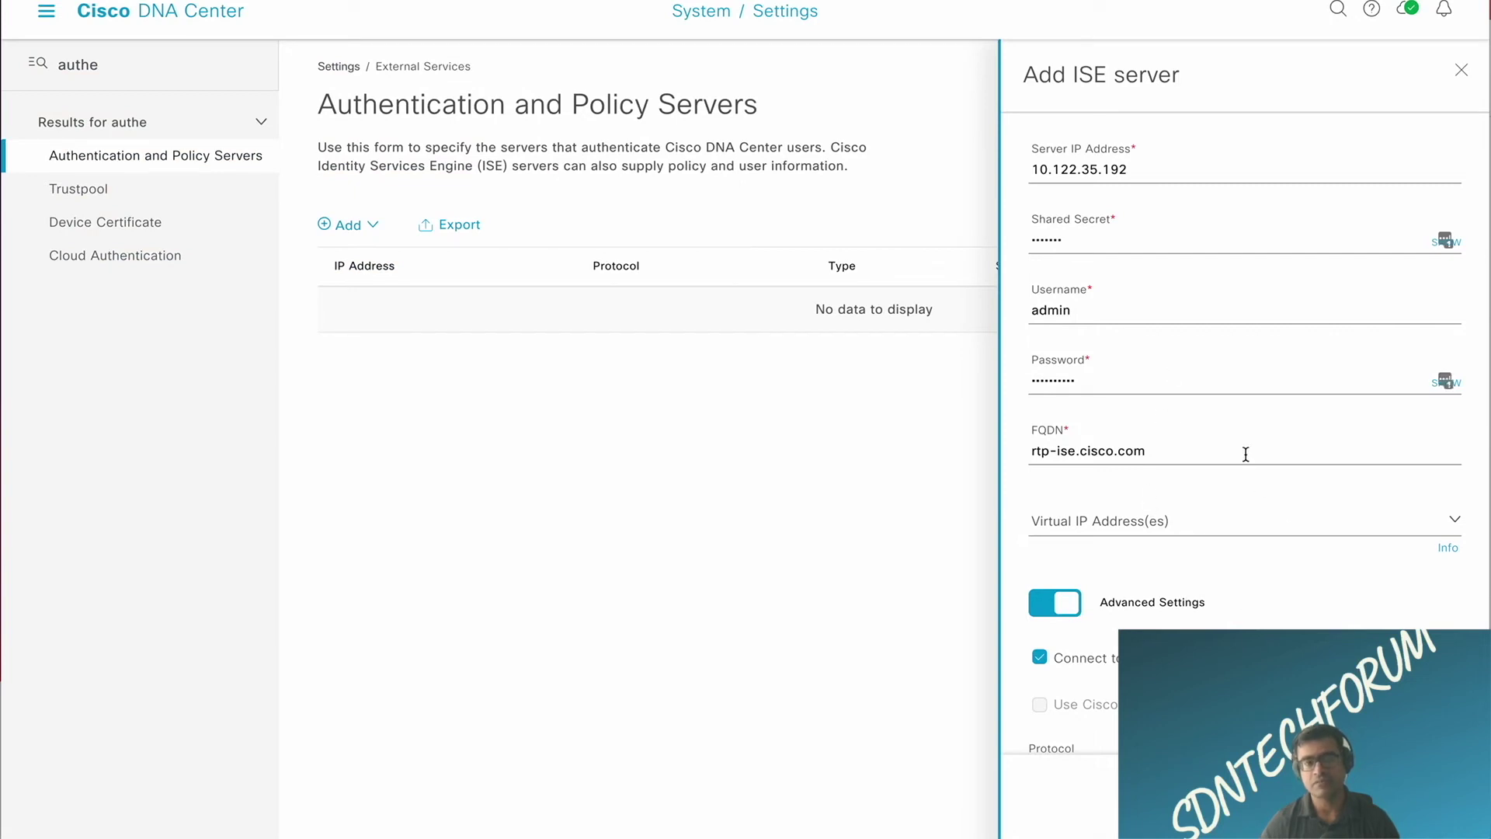
{"action": "scroll", "coordinate": [1245, 453], "scroll_direction": "down", "scroll_amount": 5}
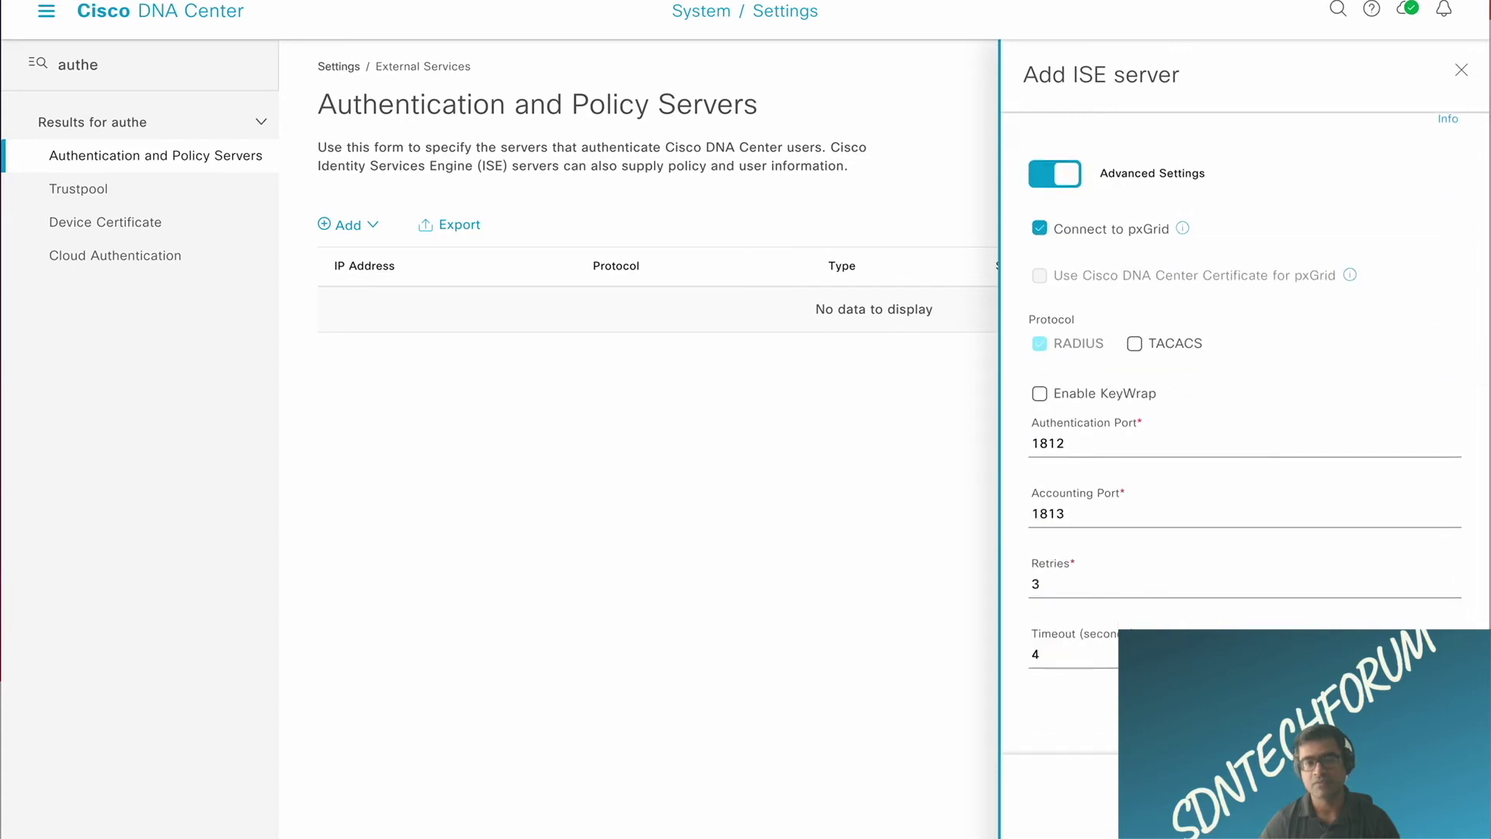
{"action": "key", "text": "Return"}
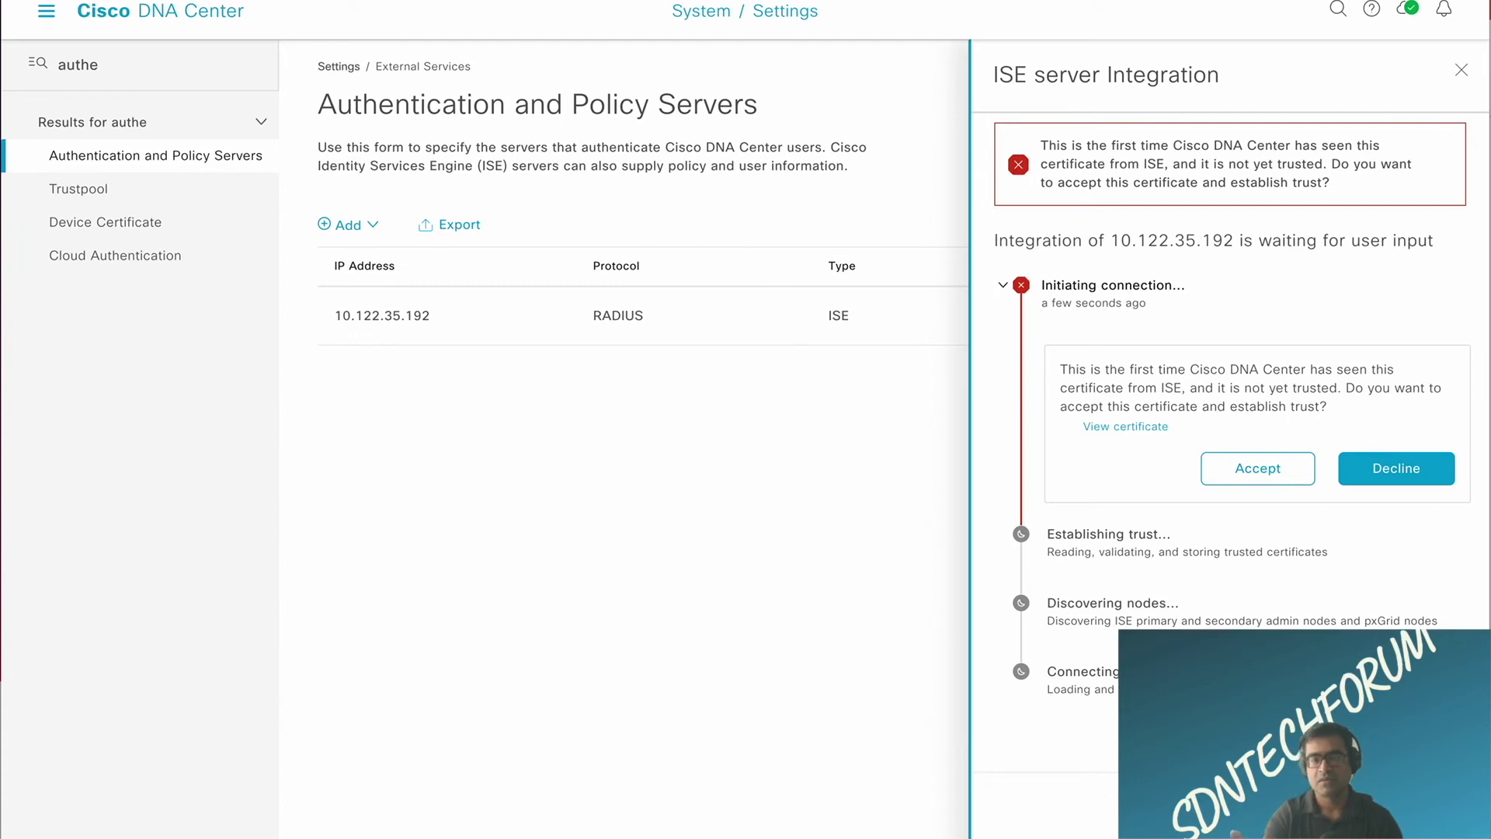
Step: Review the ISE server's security certificate details, then accept the certificate
{"action": "left_click", "coordinate": [1126, 429]}
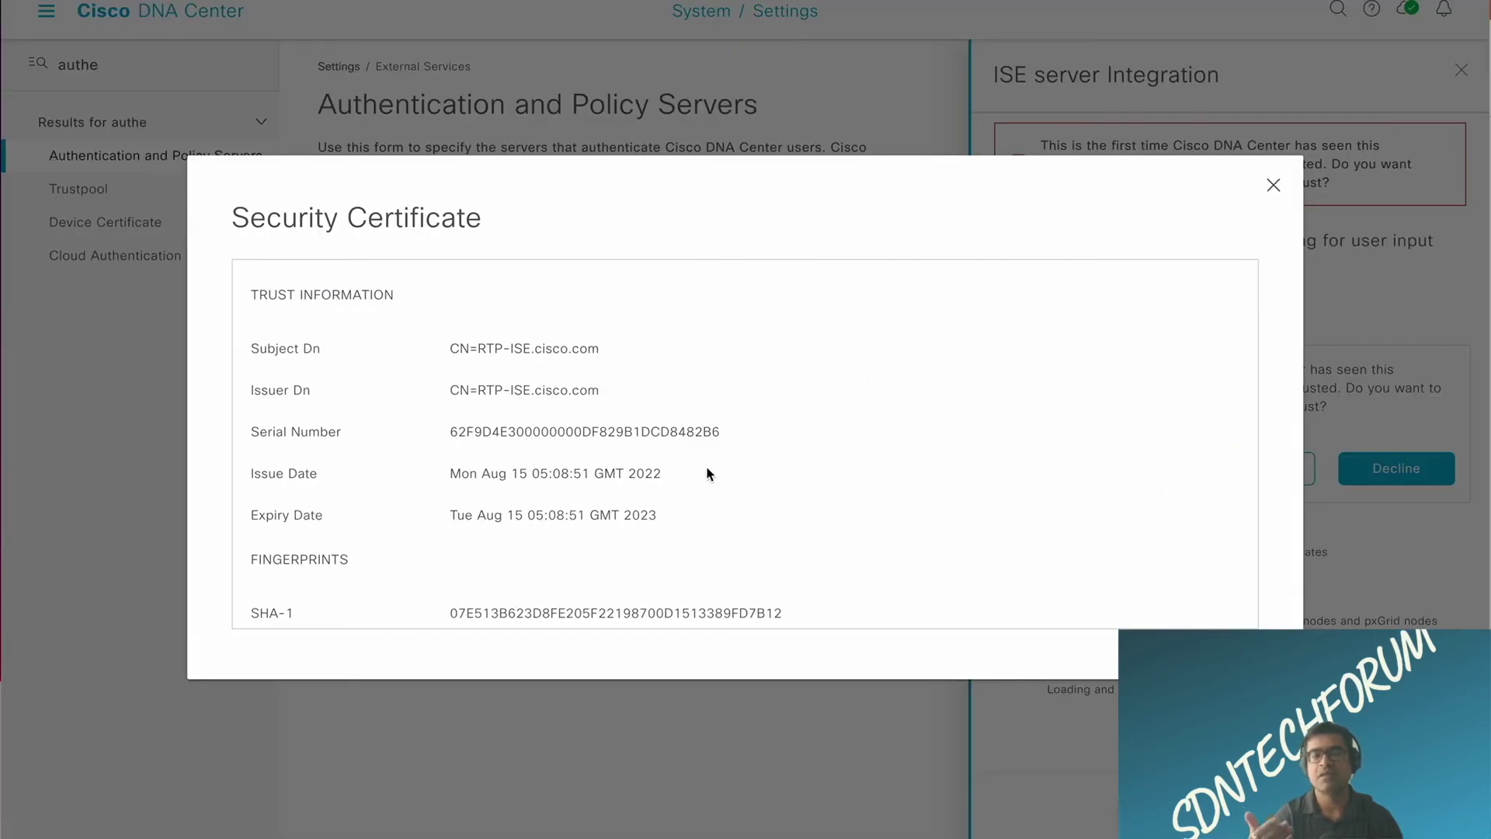
{"action": "scroll", "coordinate": [707, 473], "scroll_direction": "down", "scroll_amount": 2}
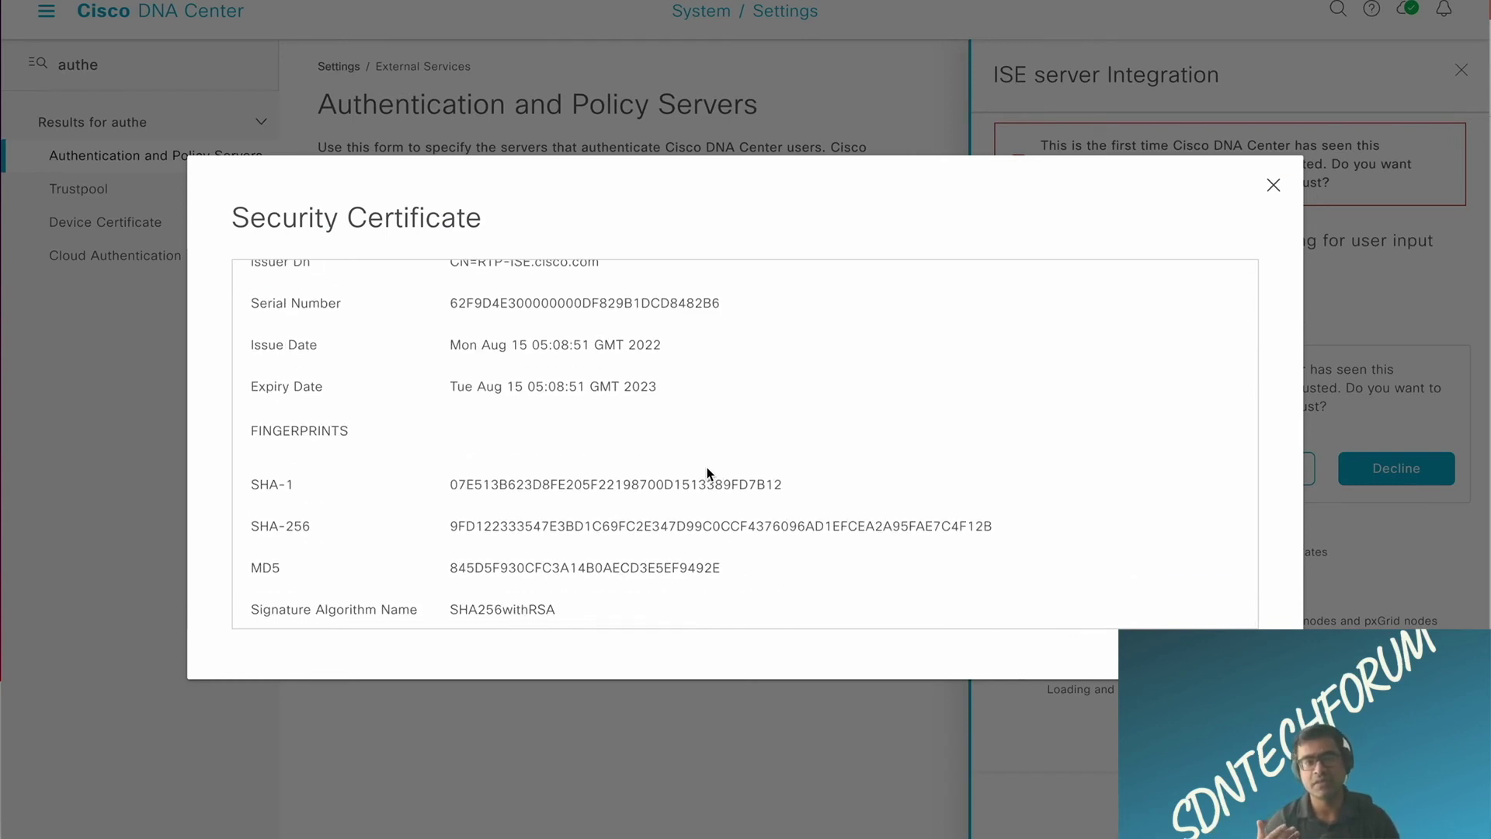
{"action": "scroll", "coordinate": [707, 473], "scroll_direction": "up", "scroll_amount": 2}
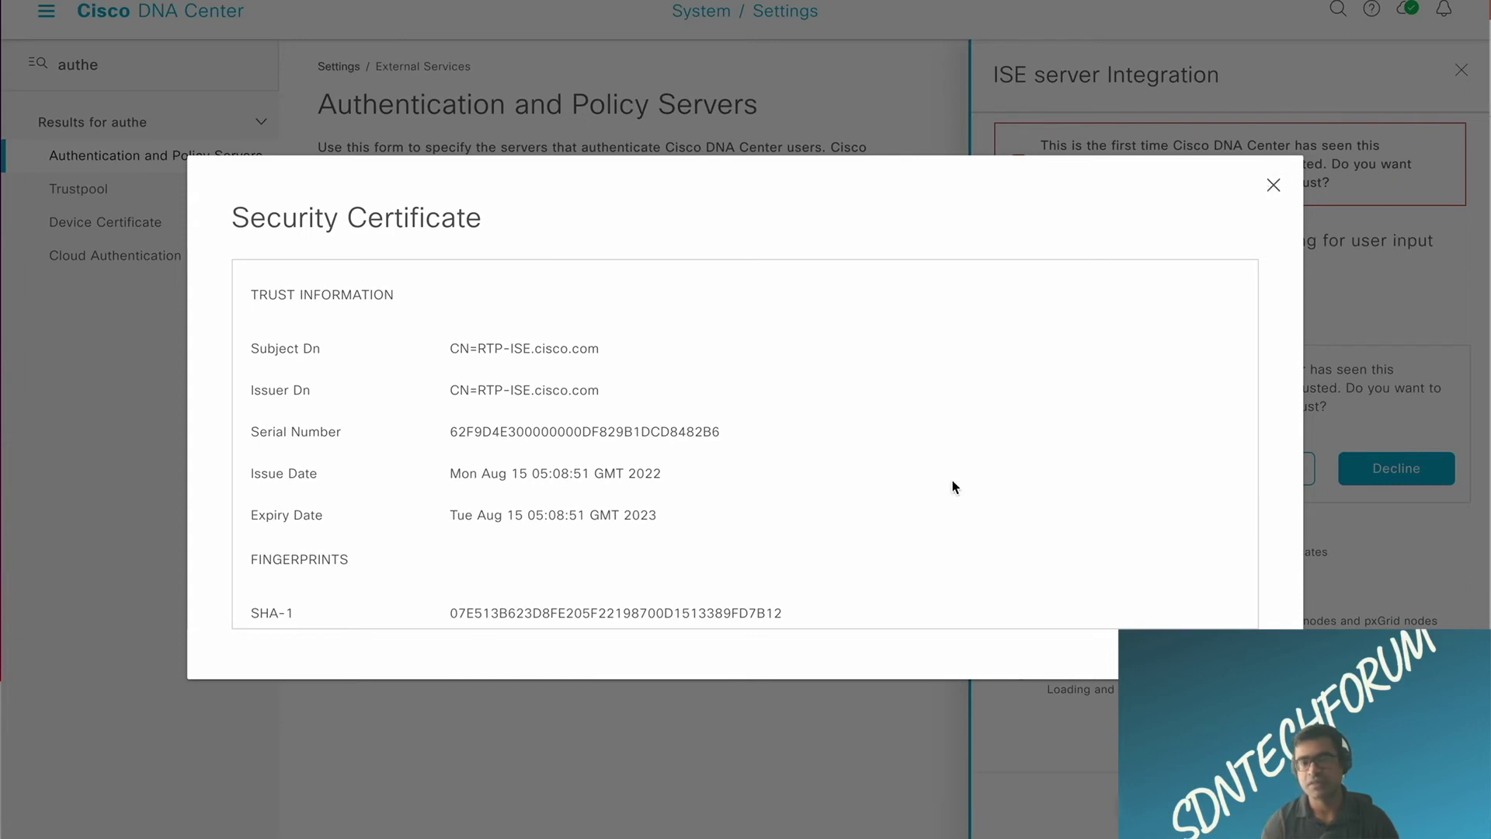
{"action": "scroll", "coordinate": [955, 487], "scroll_direction": "down", "scroll_amount": 3}
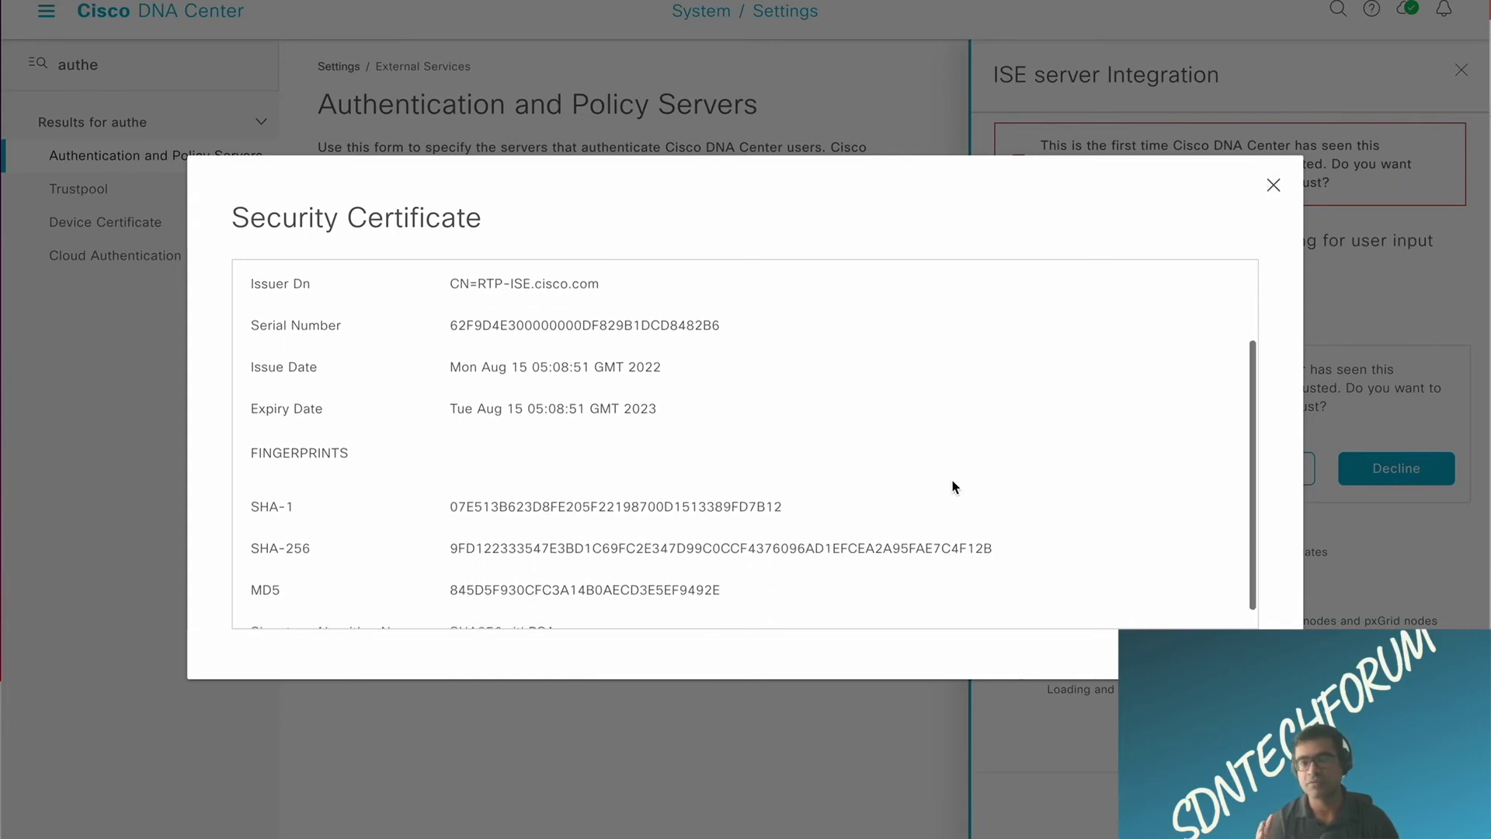
{"action": "left_click", "coordinate": [1275, 186]}
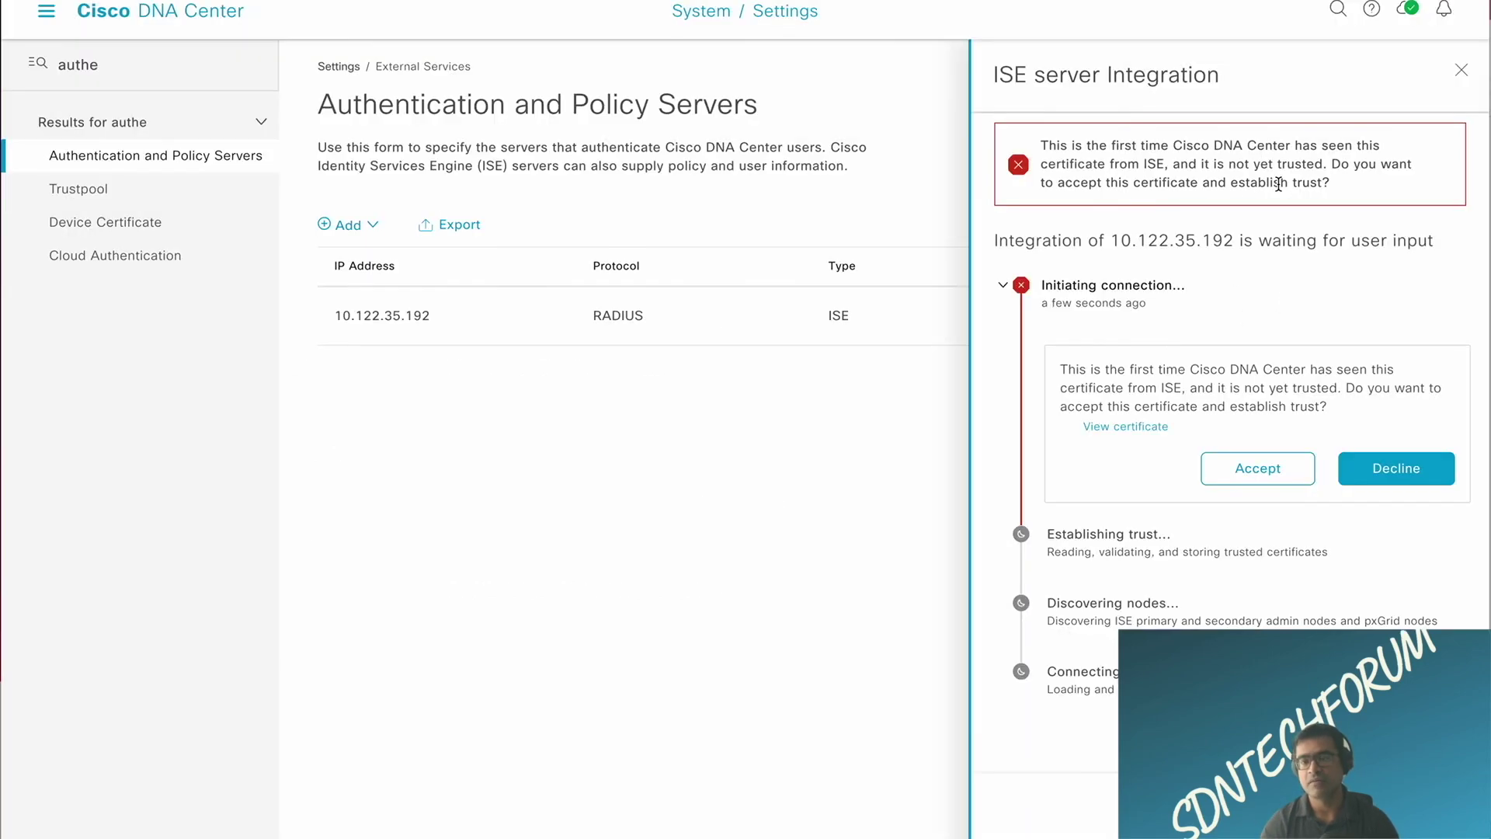
{"action": "left_click", "coordinate": [1279, 480]}
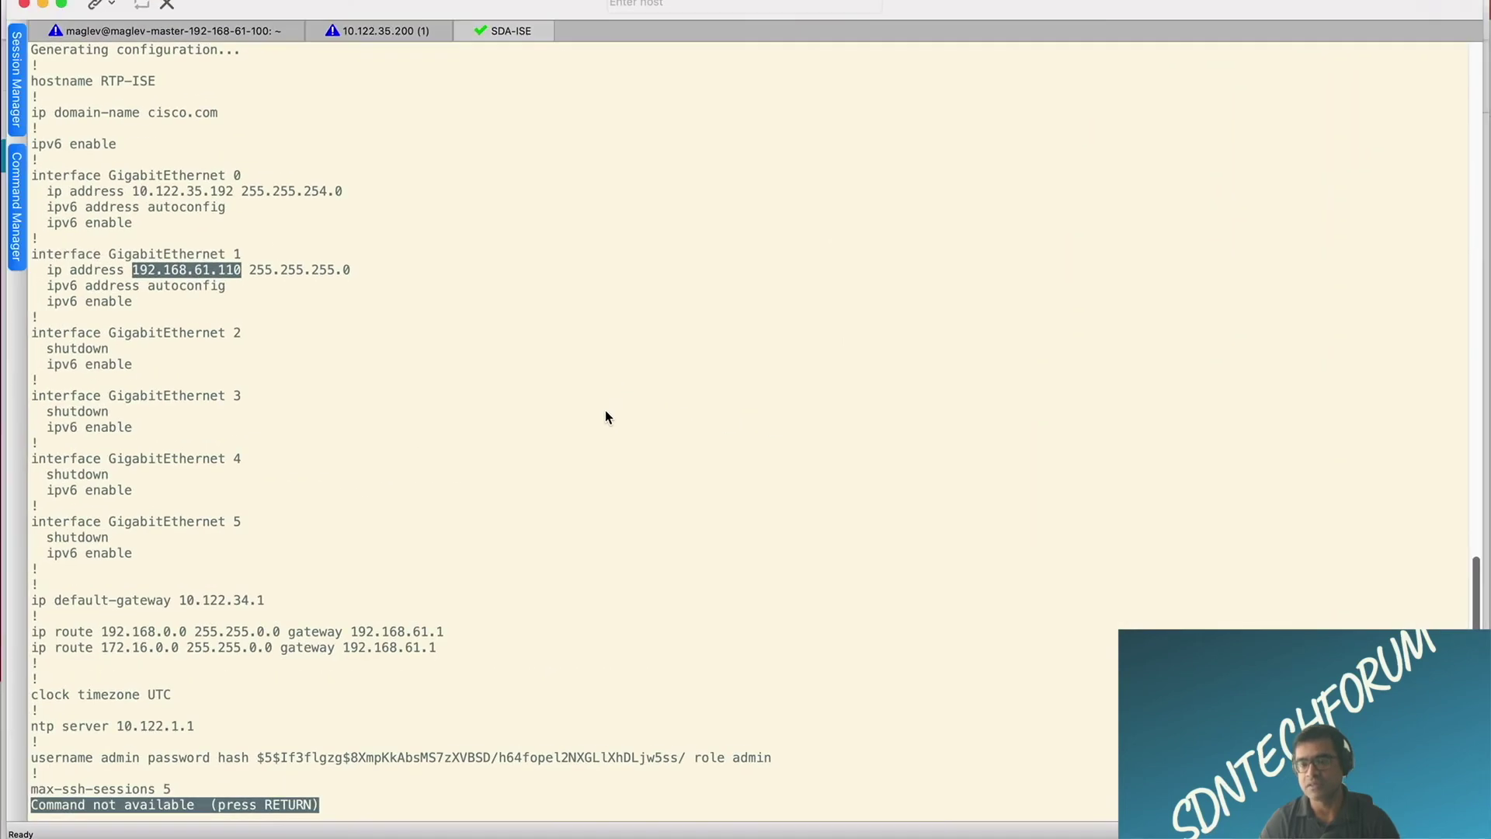
Step: Show the 10.122.35.200 pxGrid log stream beside DNA Center's successful ISE integration message
{"action": "left_click", "coordinate": [185, 35]}
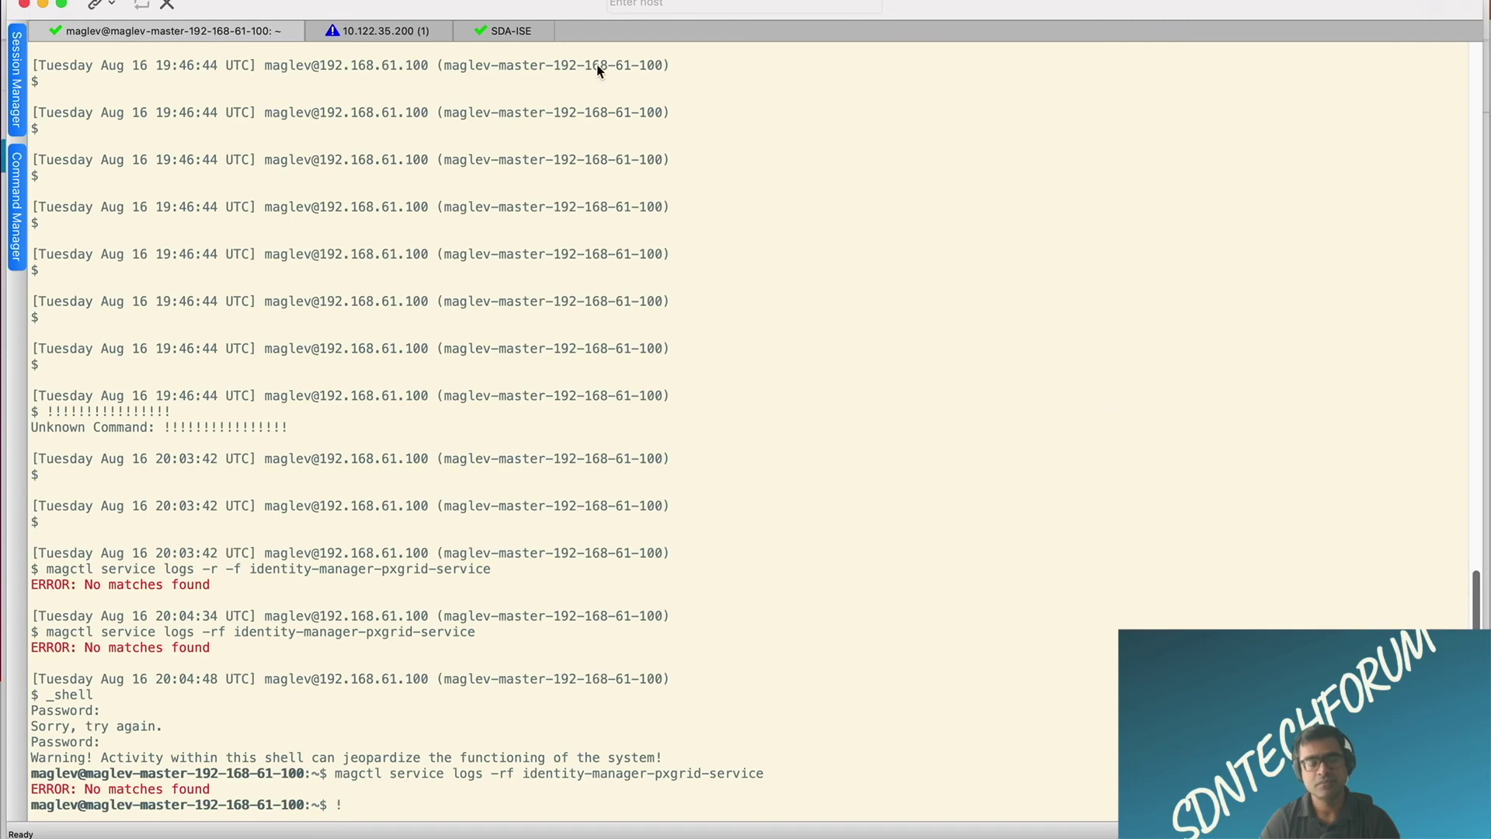
{"action": "left_click", "coordinate": [501, 37]}
{"action": "left_click", "coordinate": [384, 30]}
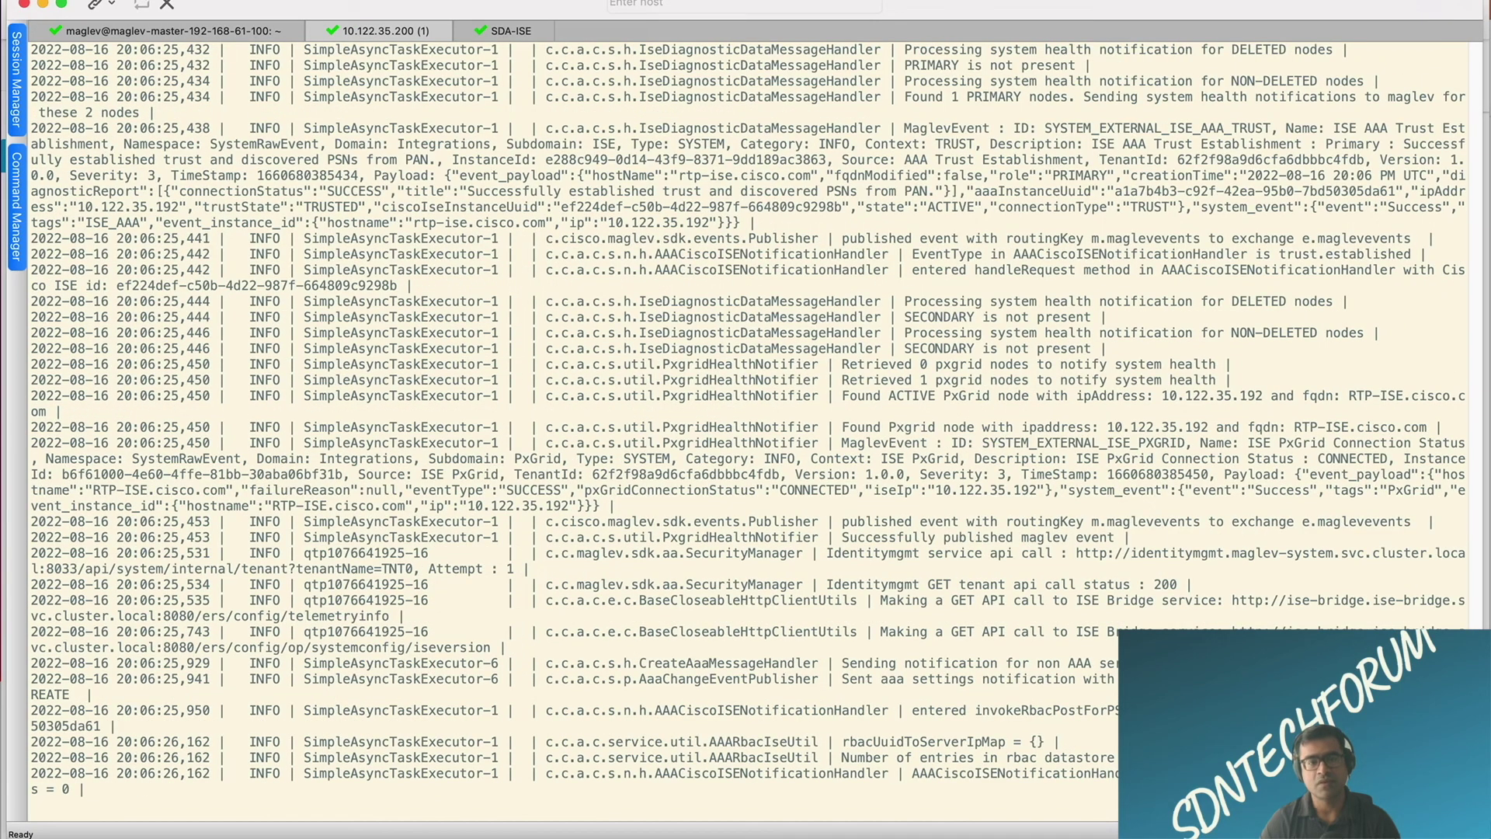
{"action": "left_click_drag", "start_coordinate": [1483, 833], "coordinate": [954, 836]}
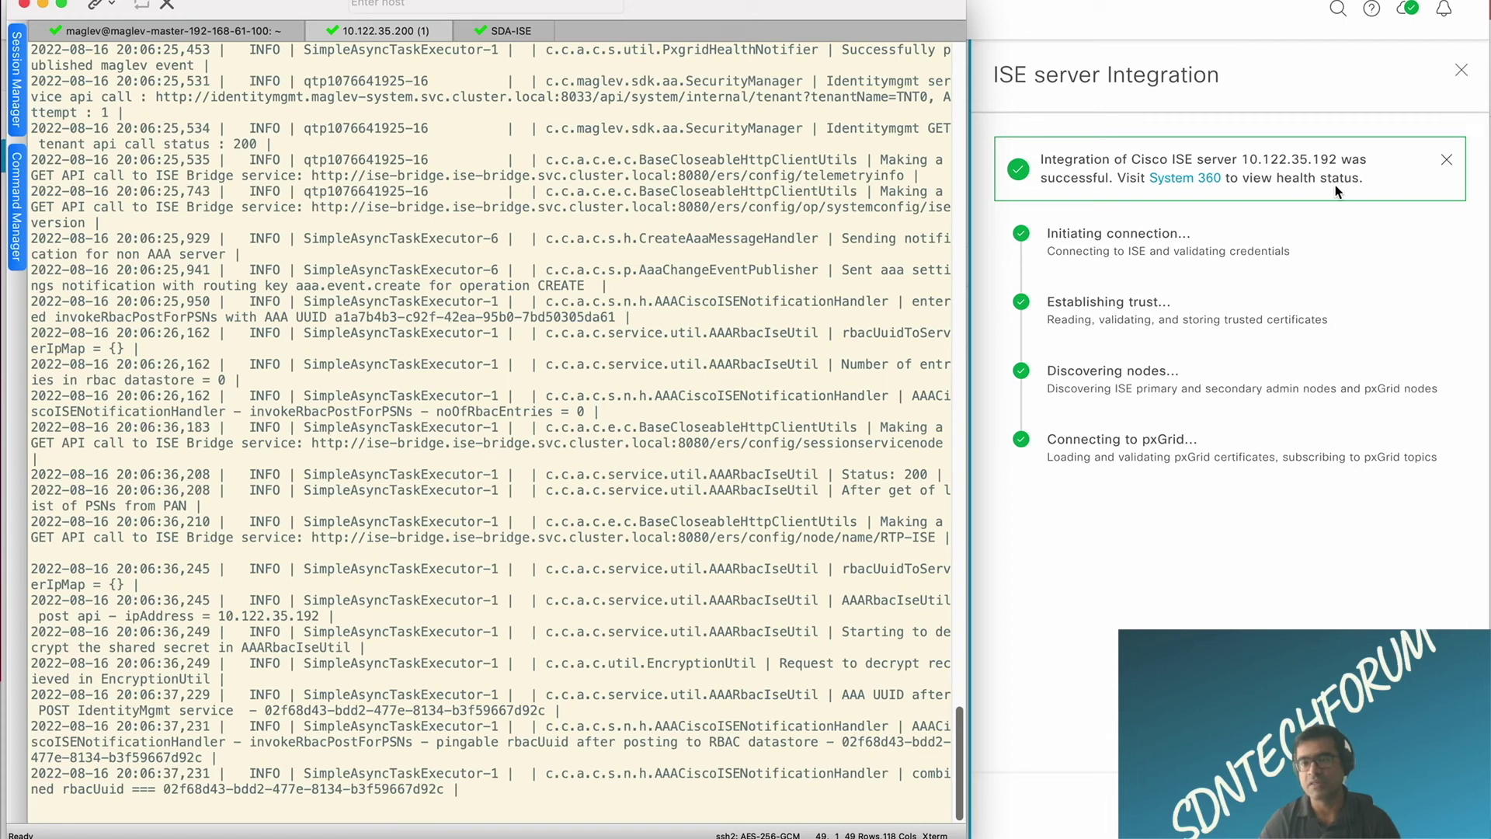
Step: In DNA Center System 360, confirm ISE and pxGrid show Available under Externally Connected Systems
{"action": "left_click", "coordinate": [1178, 178]}
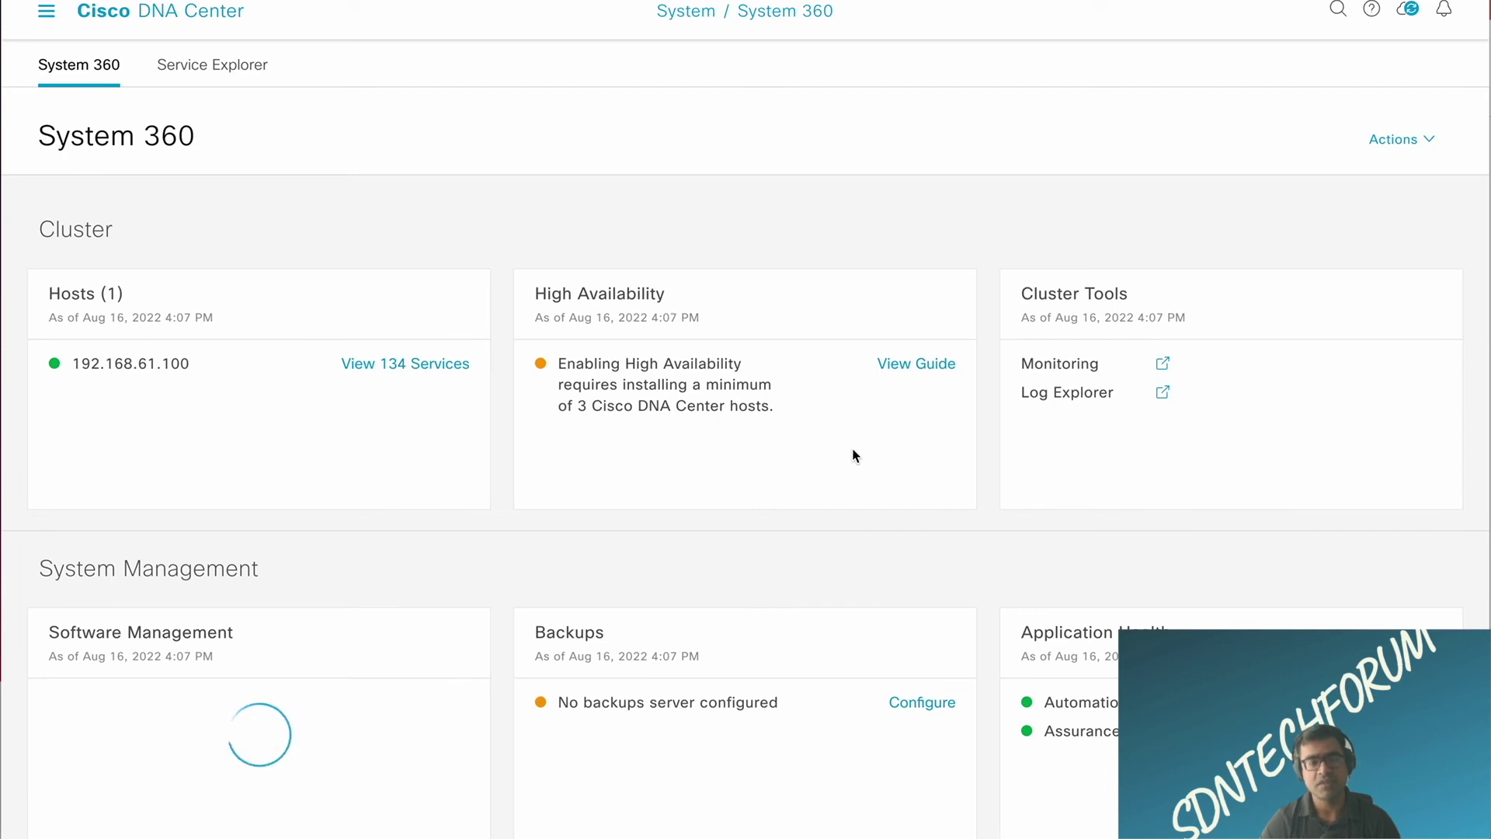
{"action": "scroll", "coordinate": [854, 454], "scroll_direction": "down", "scroll_amount": 2}
{"action": "scroll", "coordinate": [855, 454], "scroll_direction": "down", "scroll_amount": 2}
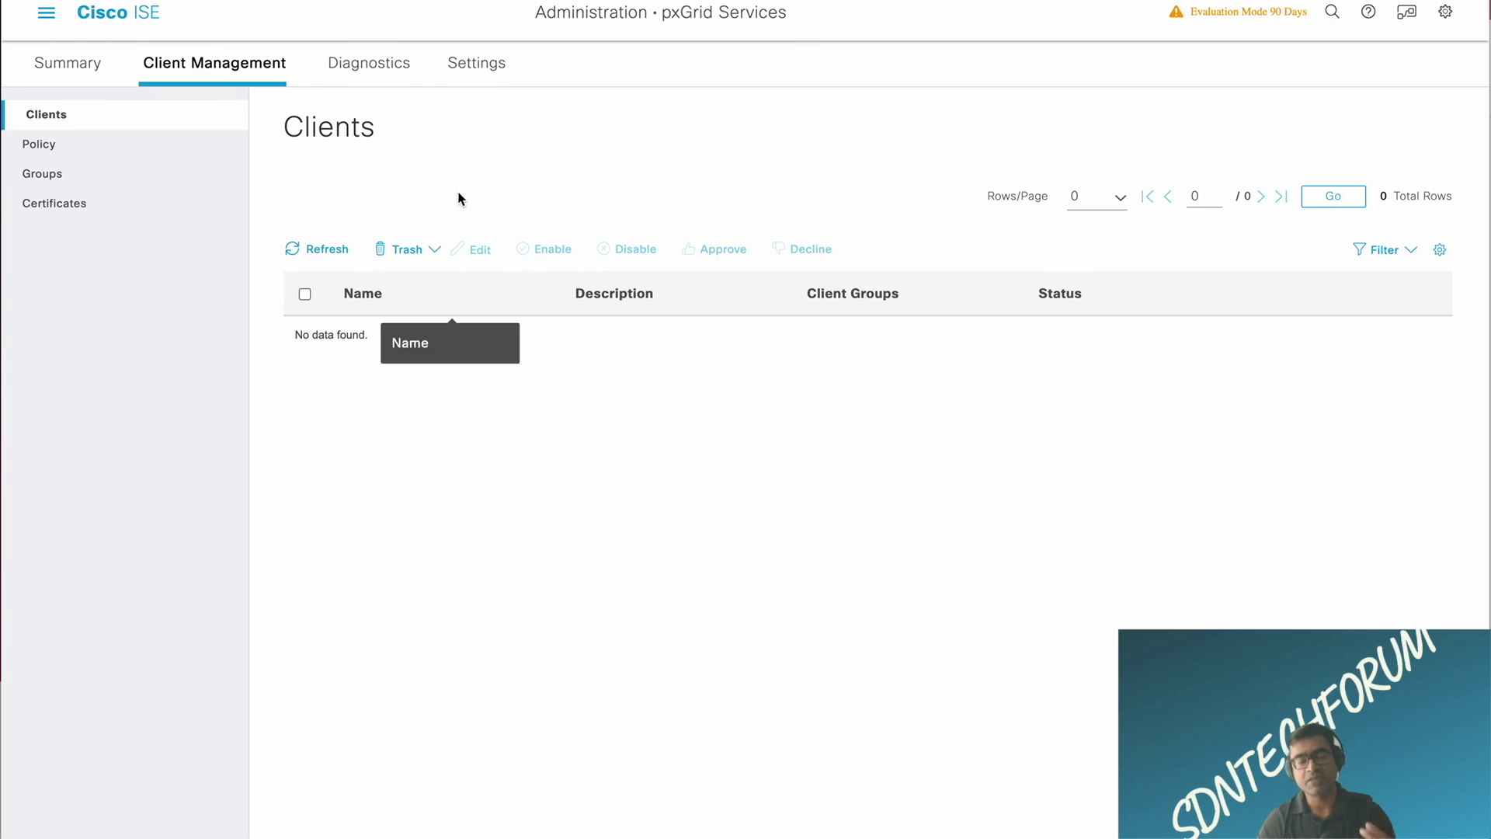
Step: Refresh the pxGrid clients, then review the Live Log's 18 events, including WS_SERVER_CONNECTED from 10.122.35.192
{"action": "left_click", "coordinate": [325, 252]}
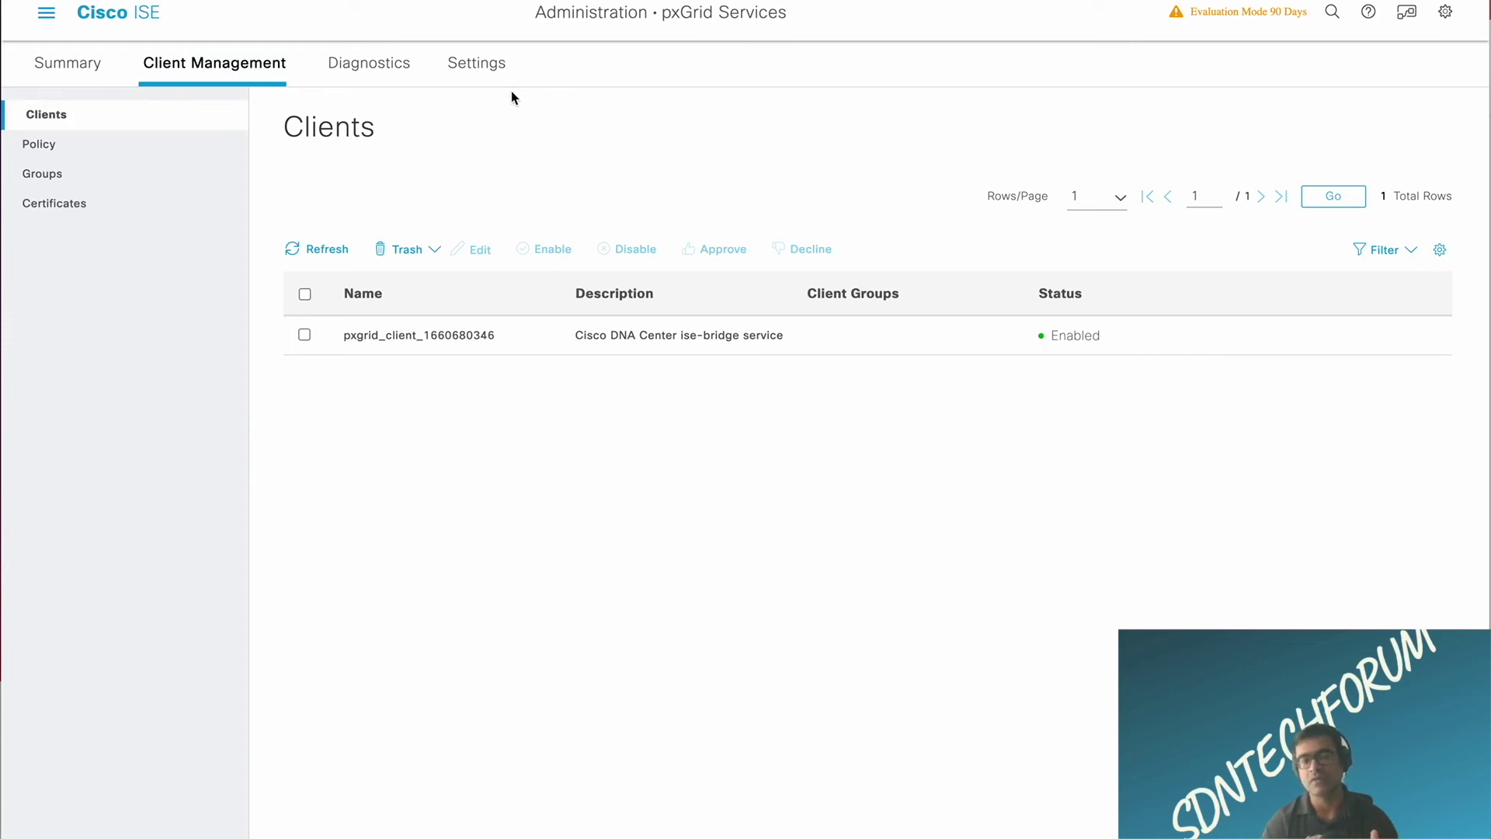
{"action": "left_click", "coordinate": [381, 77]}
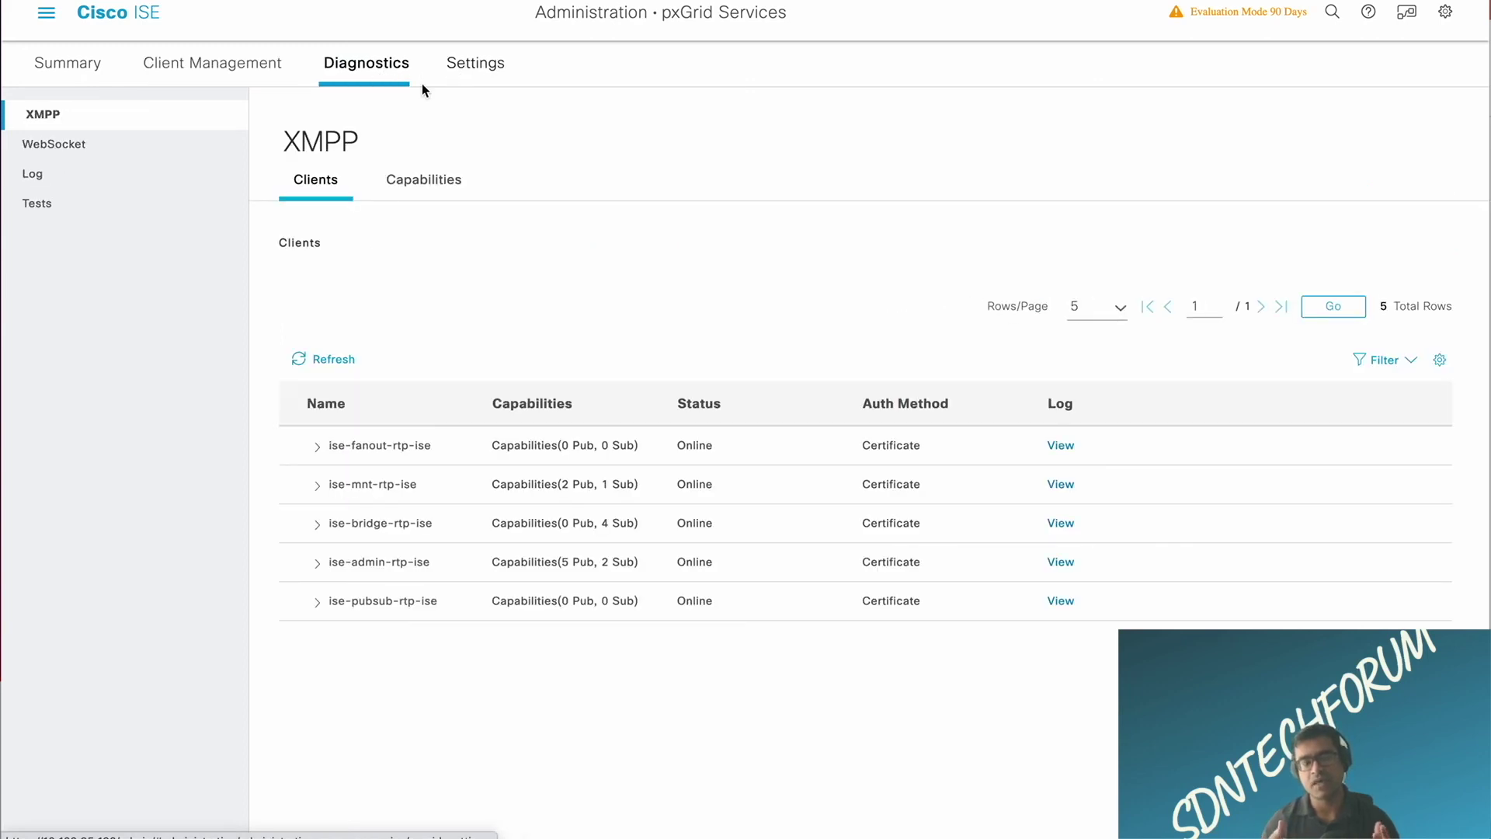
{"action": "left_click", "coordinate": [66, 179]}
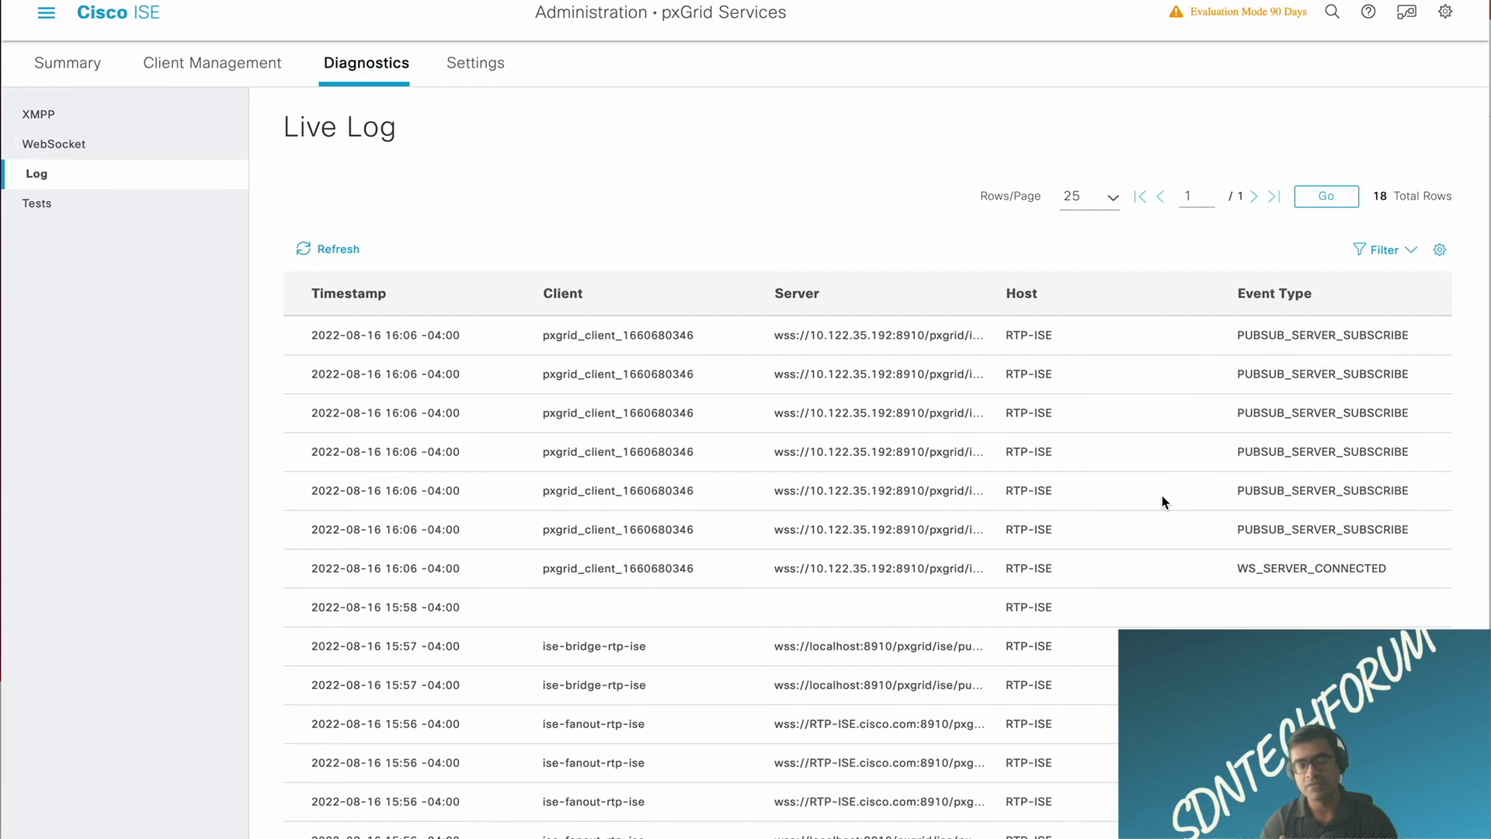
{"action": "scroll", "coordinate": [1163, 501], "scroll_direction": "down", "scroll_amount": 2}
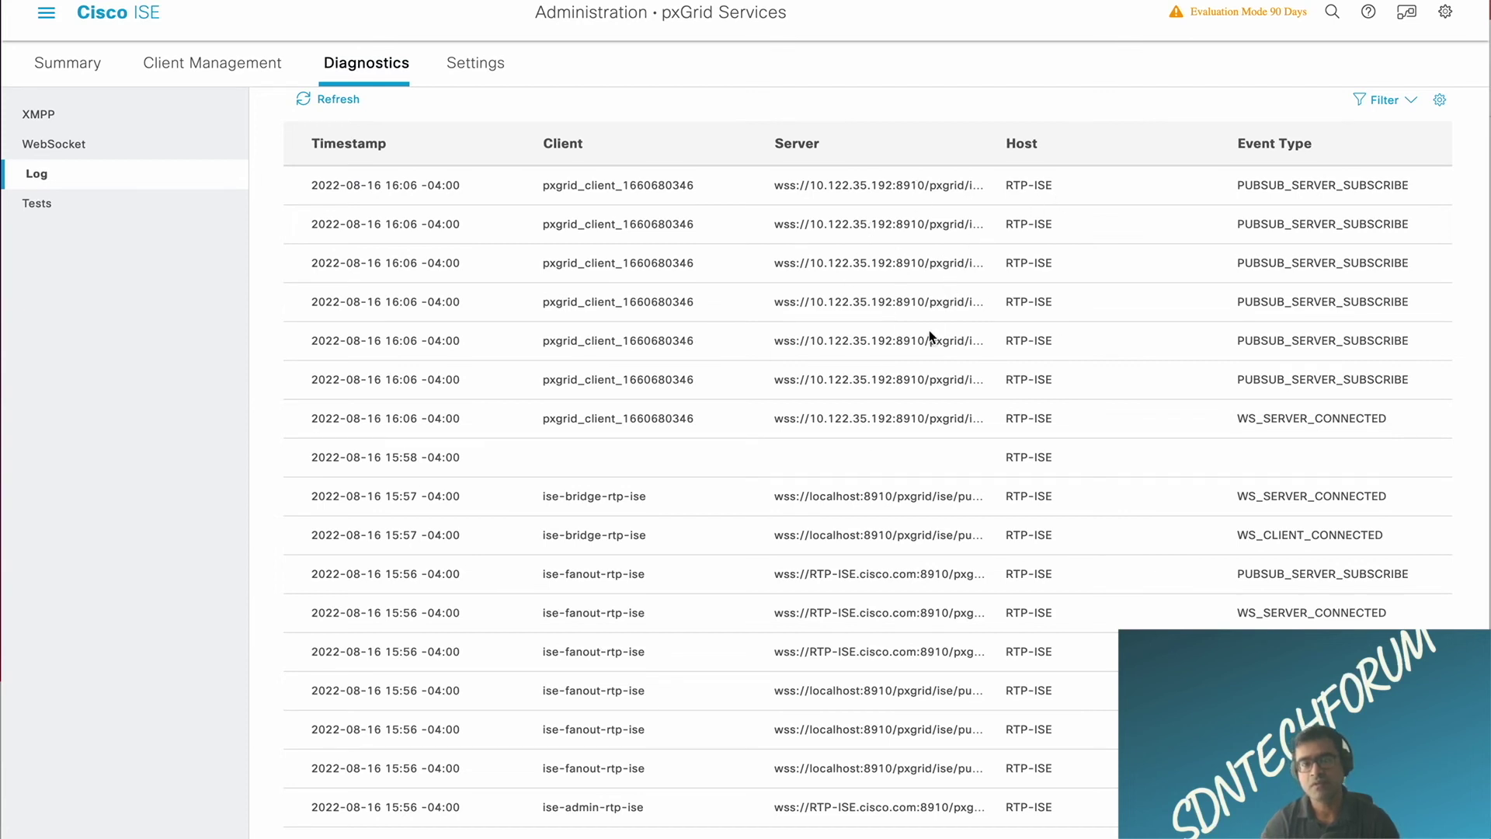
{"action": "scroll", "coordinate": [930, 338], "scroll_direction": "up", "scroll_amount": 2}
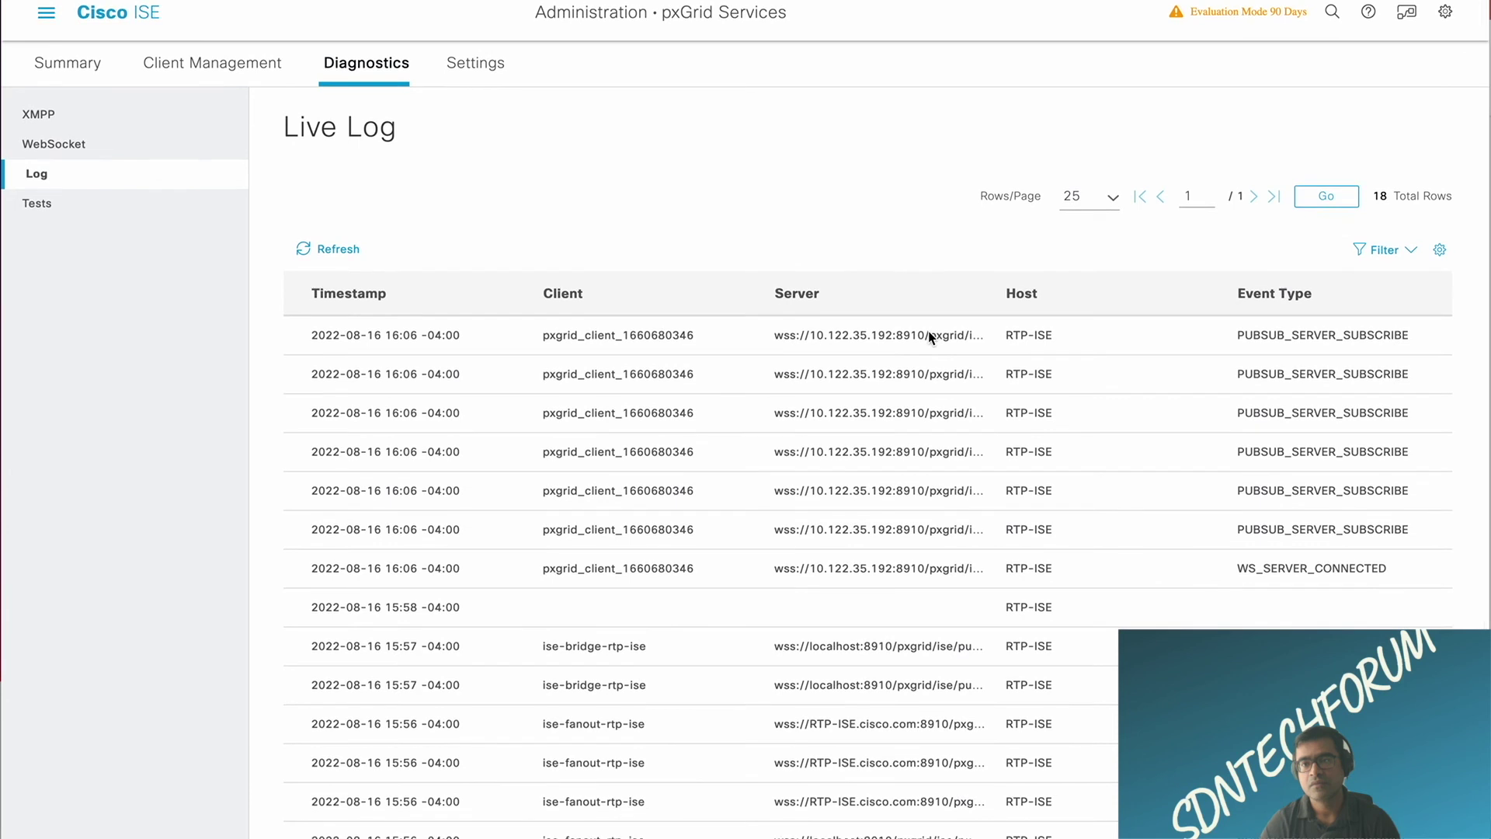
{"action": "left_click", "coordinate": [1440, 252]}
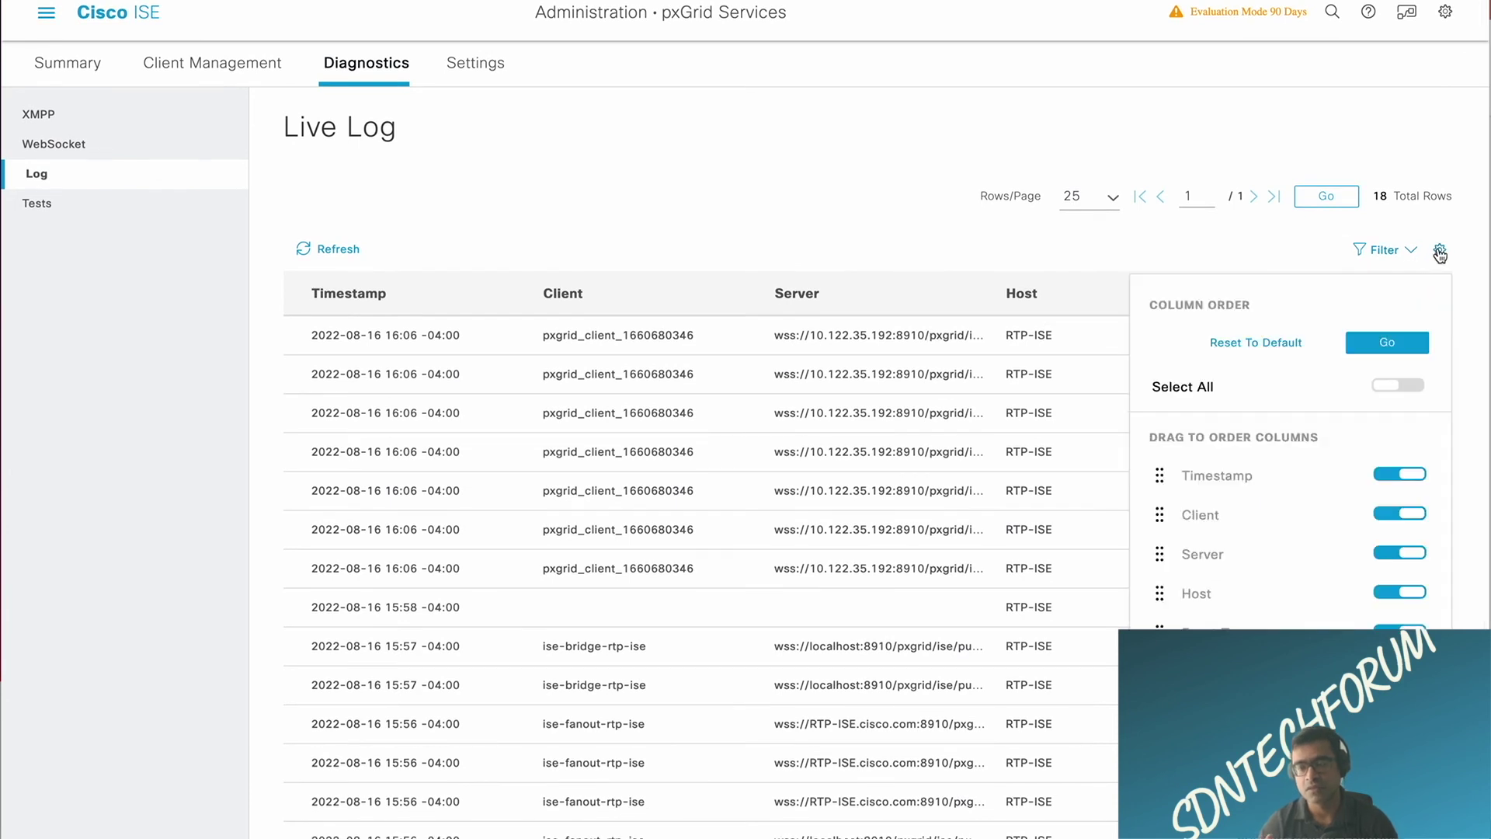
{"action": "left_click", "coordinate": [994, 239]}
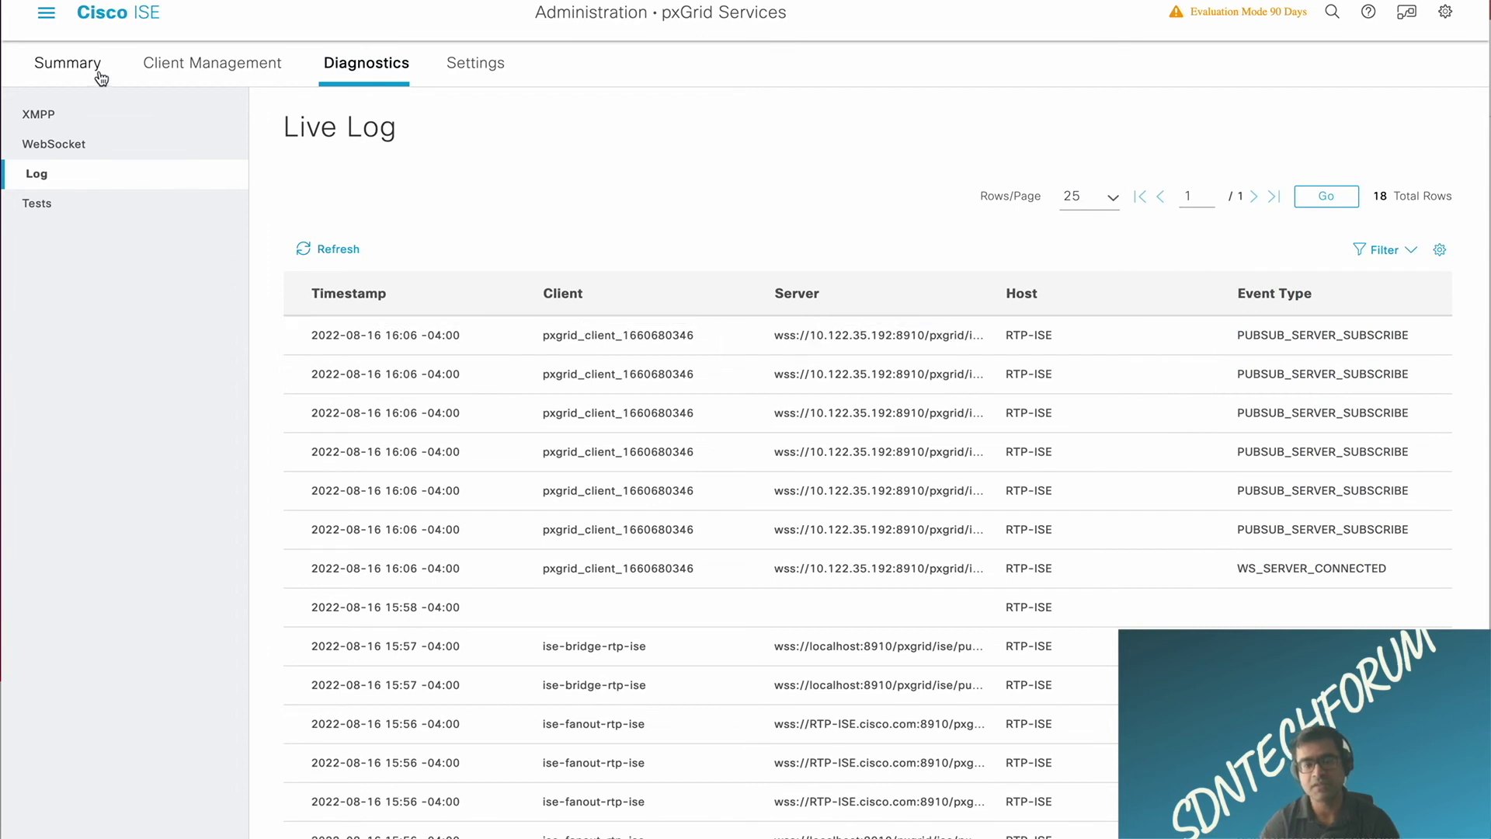
Step: Check pxGrid WebSocket clients, Tests, and Summary: 6 pubsub connections, 1 approved client, 0 errors
{"action": "left_click", "coordinate": [56, 146]}
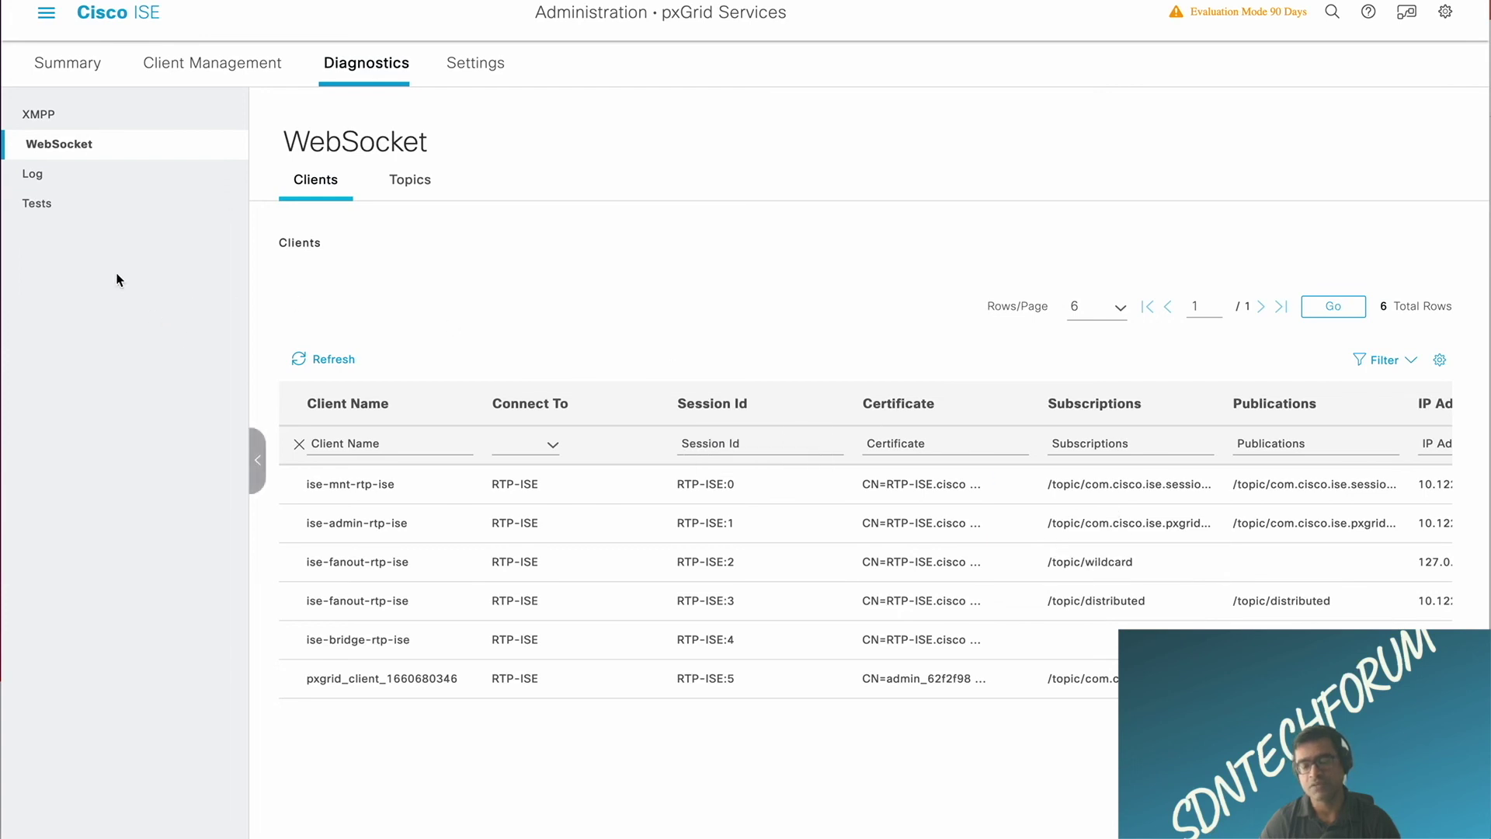
{"action": "left_click", "coordinate": [42, 206]}
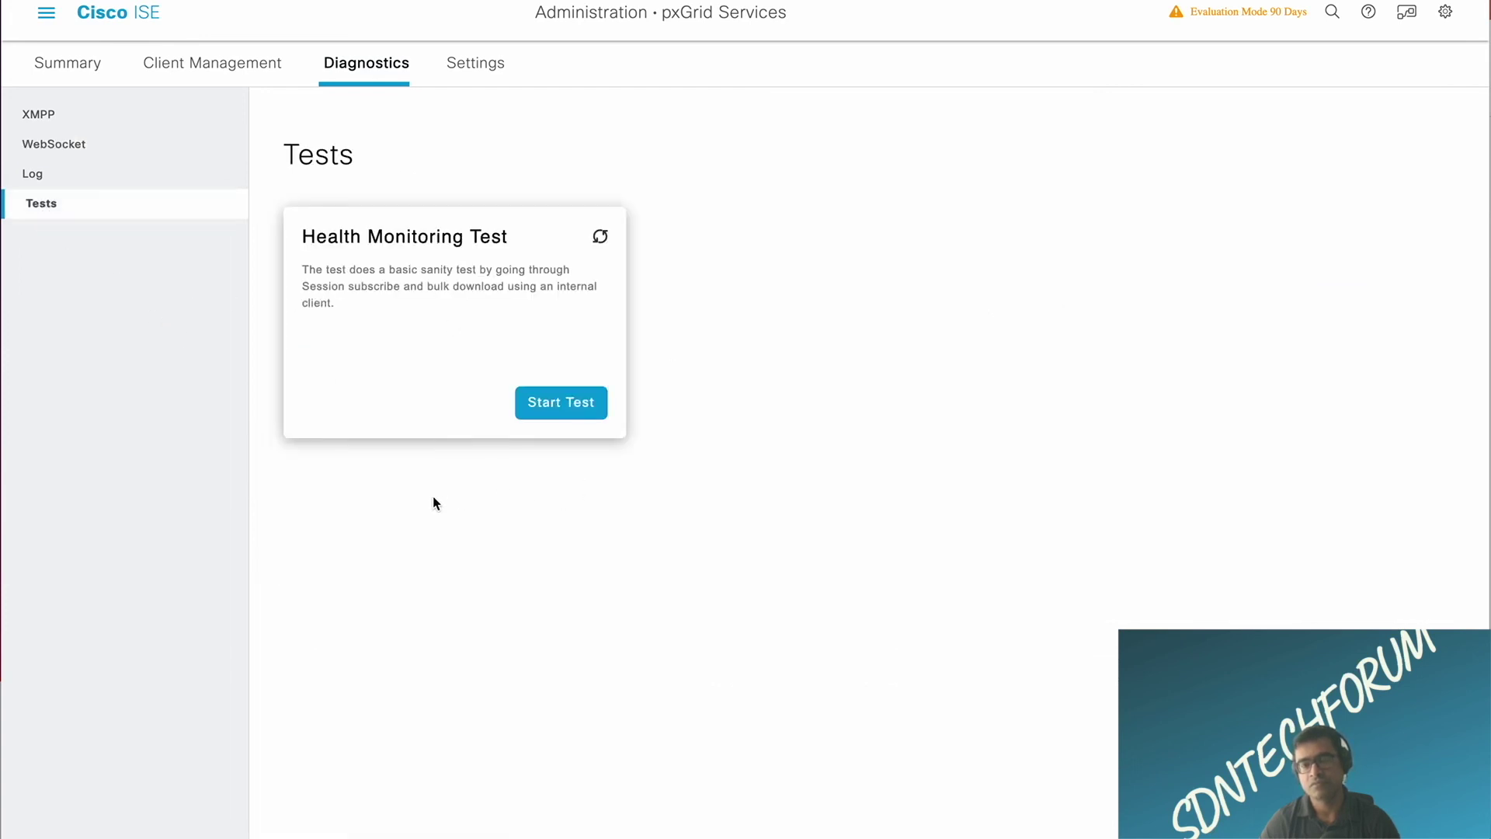
{"action": "left_click", "coordinate": [88, 68]}
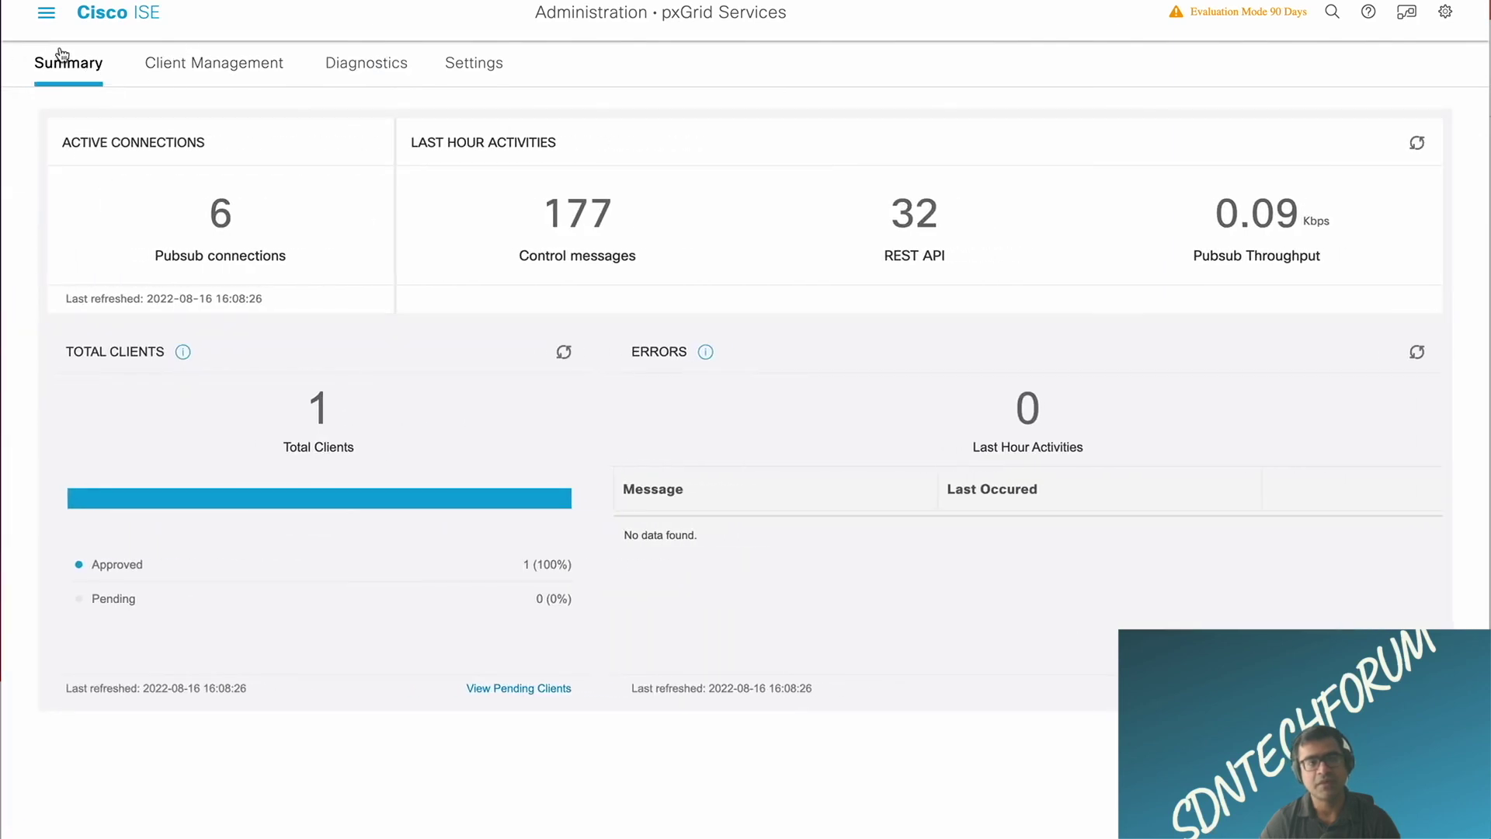
{"action": "left_click", "coordinate": [48, 26]}
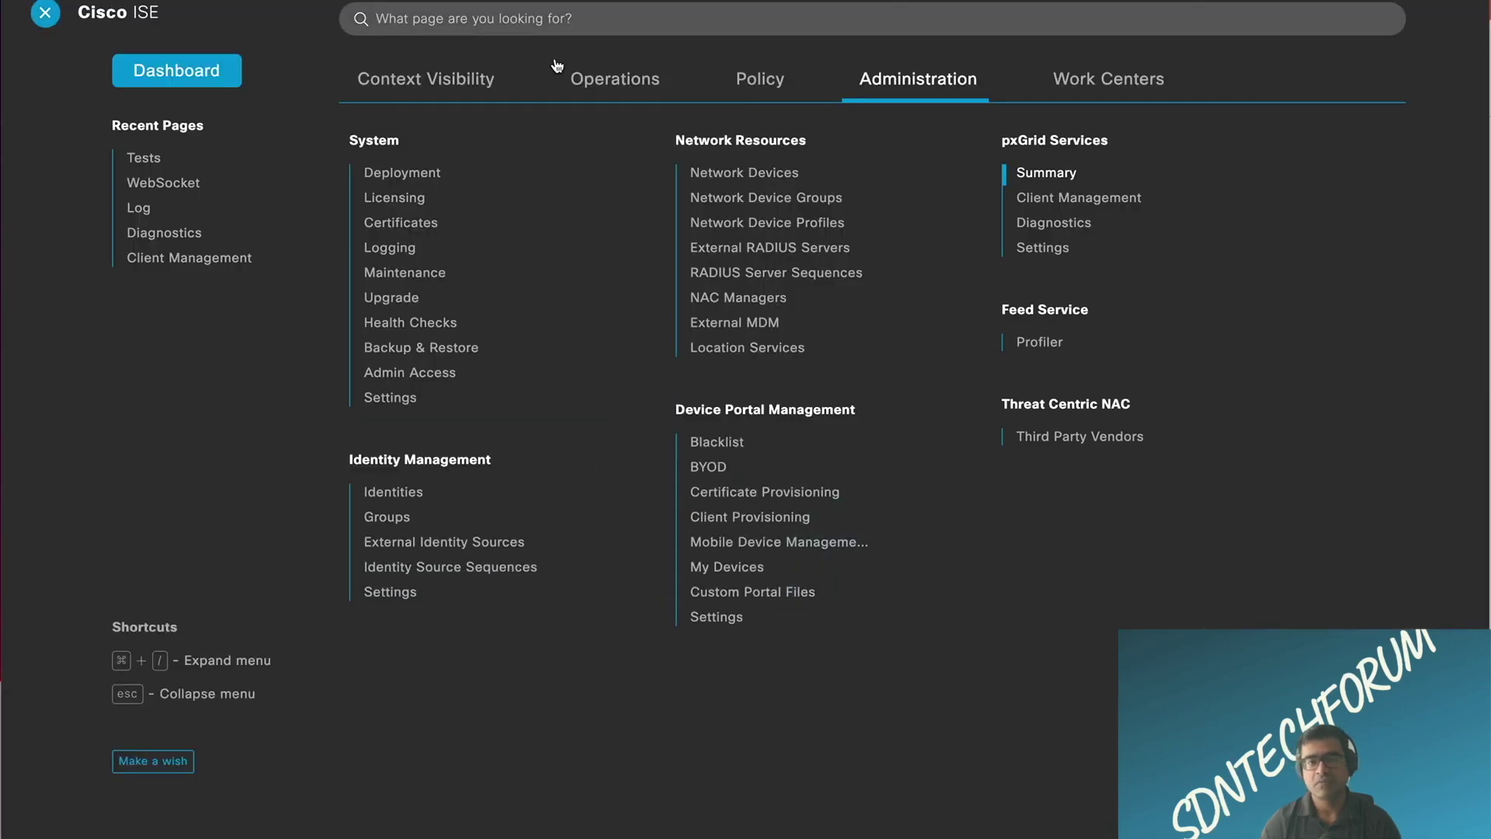
{"action": "left_click", "coordinate": [630, 81]}
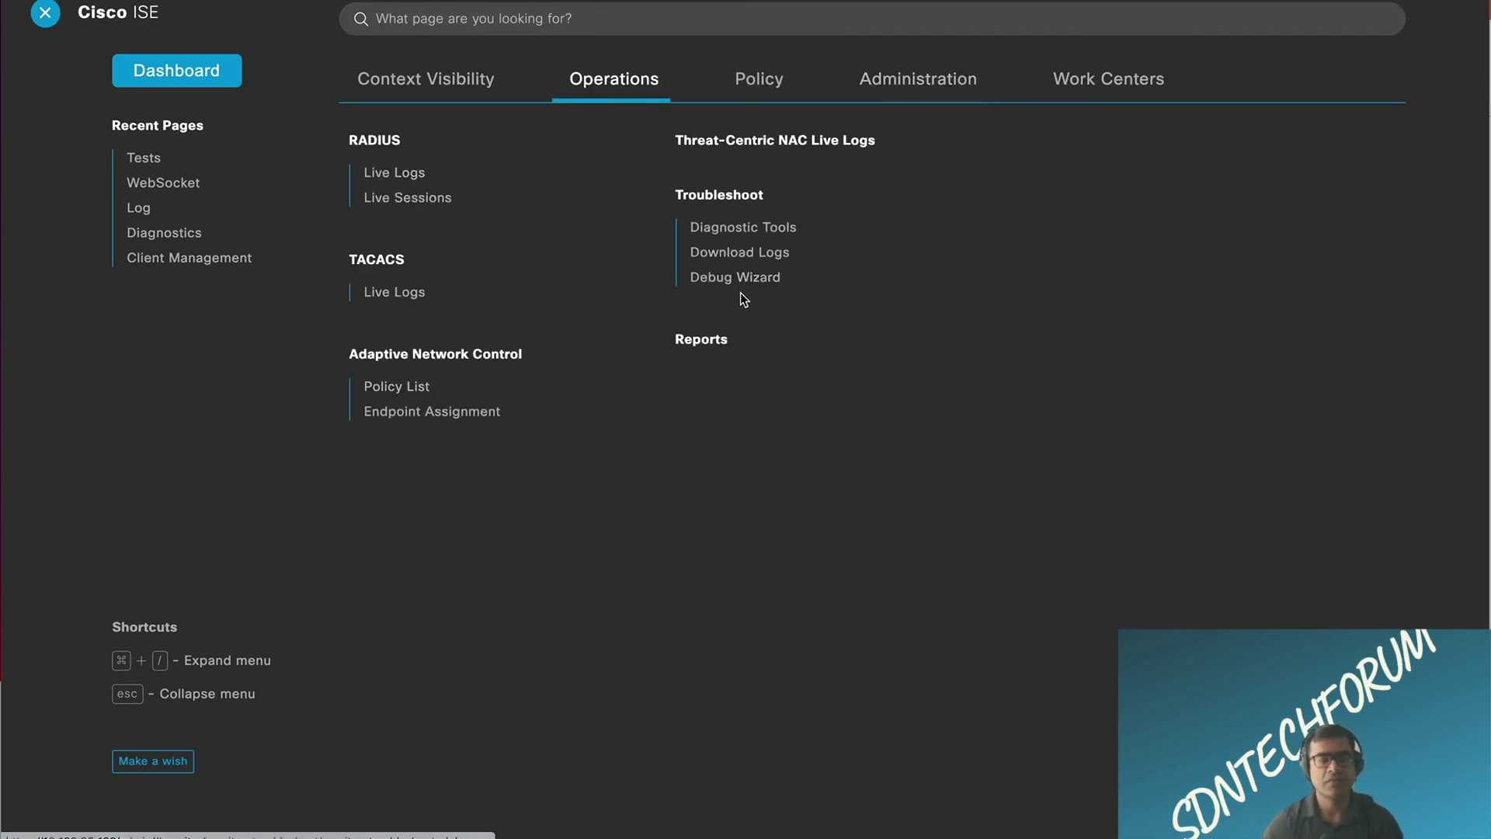
Step: On Download Logs, choose node RTP-ISE and expand the ise-psc group under Debug Logs
{"action": "left_click", "coordinate": [764, 254]}
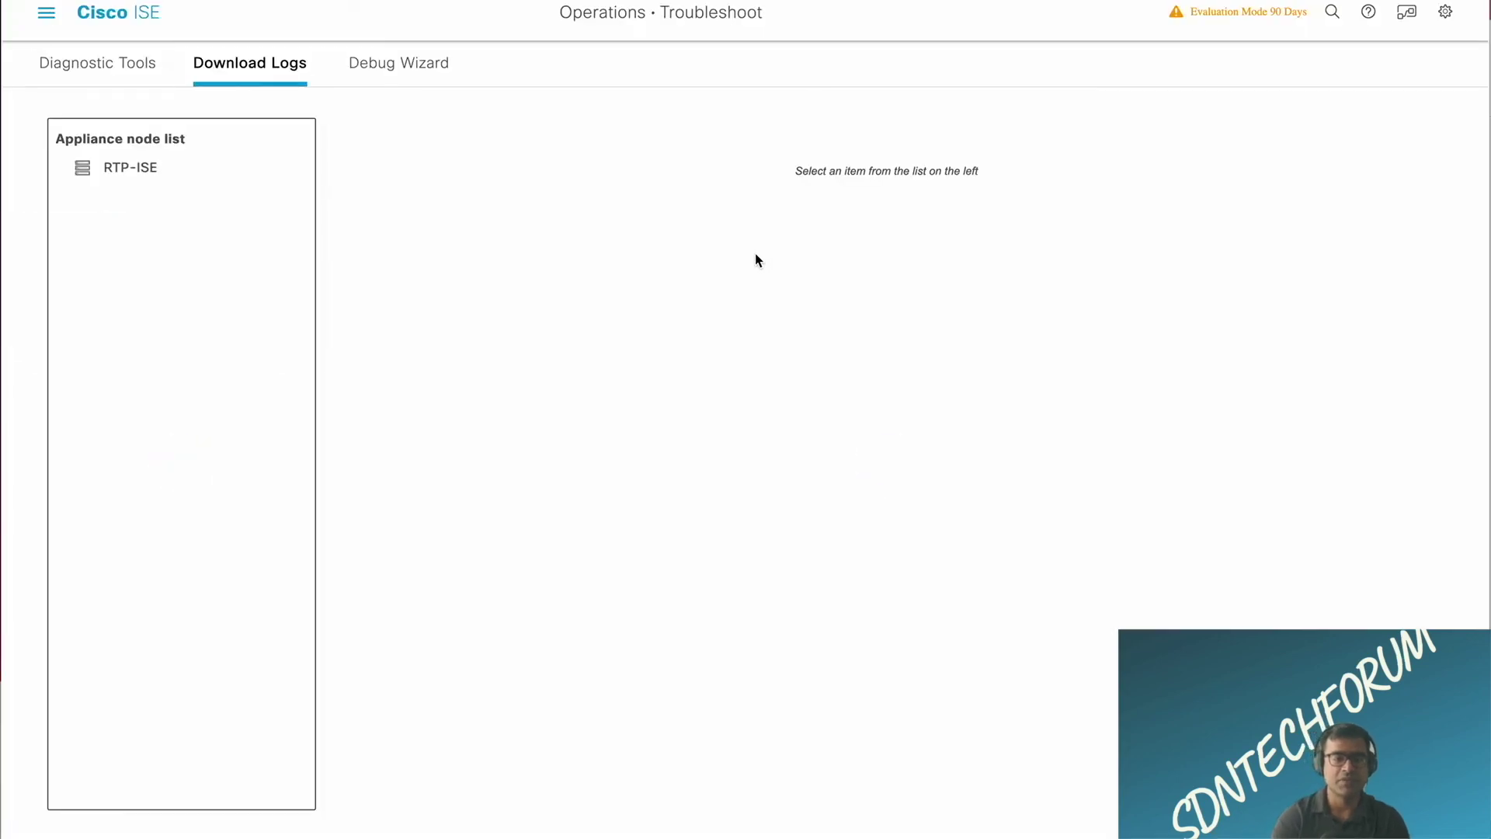
{"action": "left_click", "coordinate": [233, 168]}
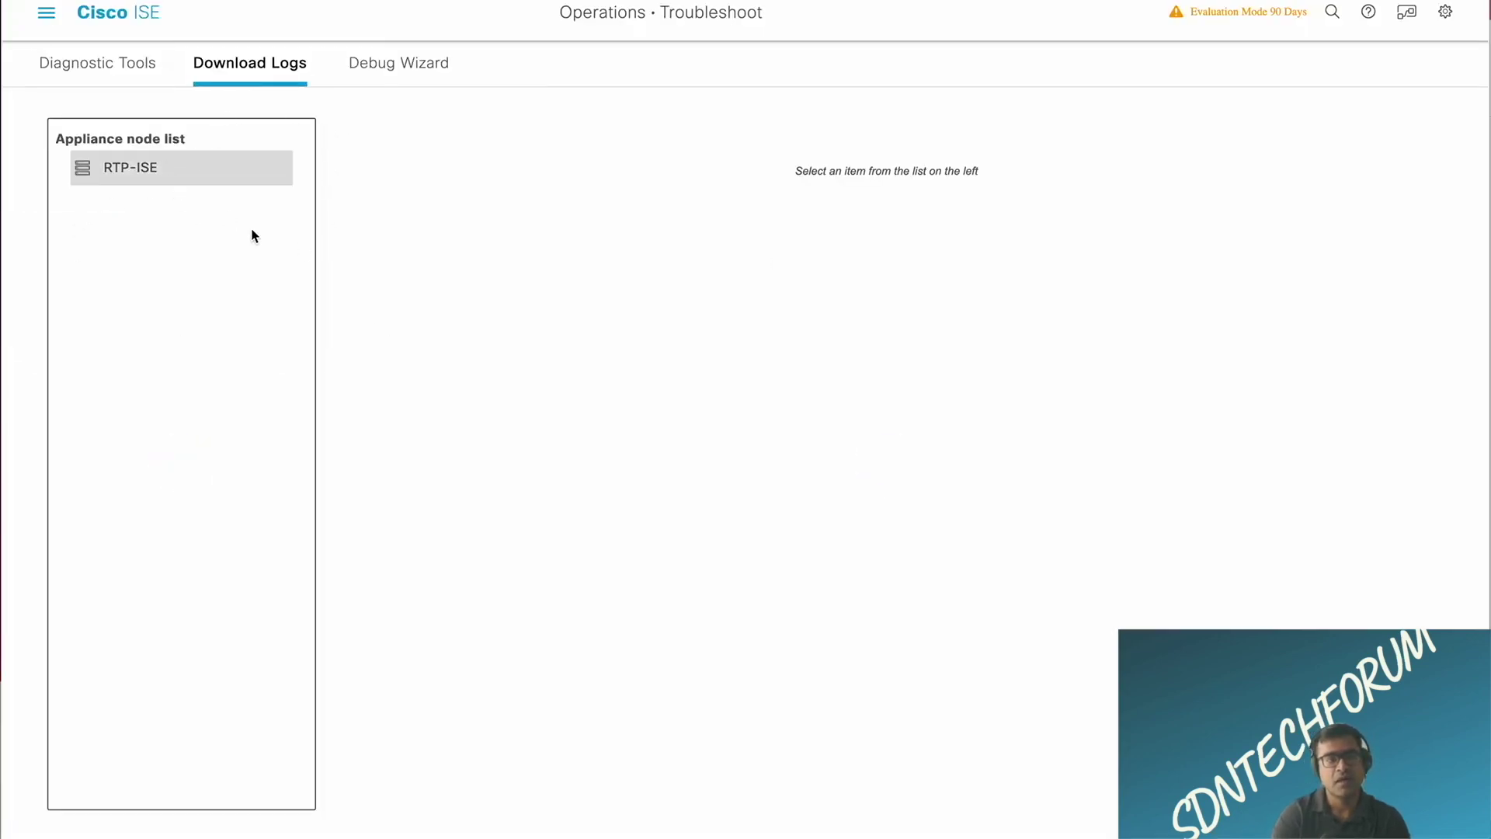
{"action": "left_click", "coordinate": [171, 178]}
{"action": "left_click", "coordinate": [490, 245]}
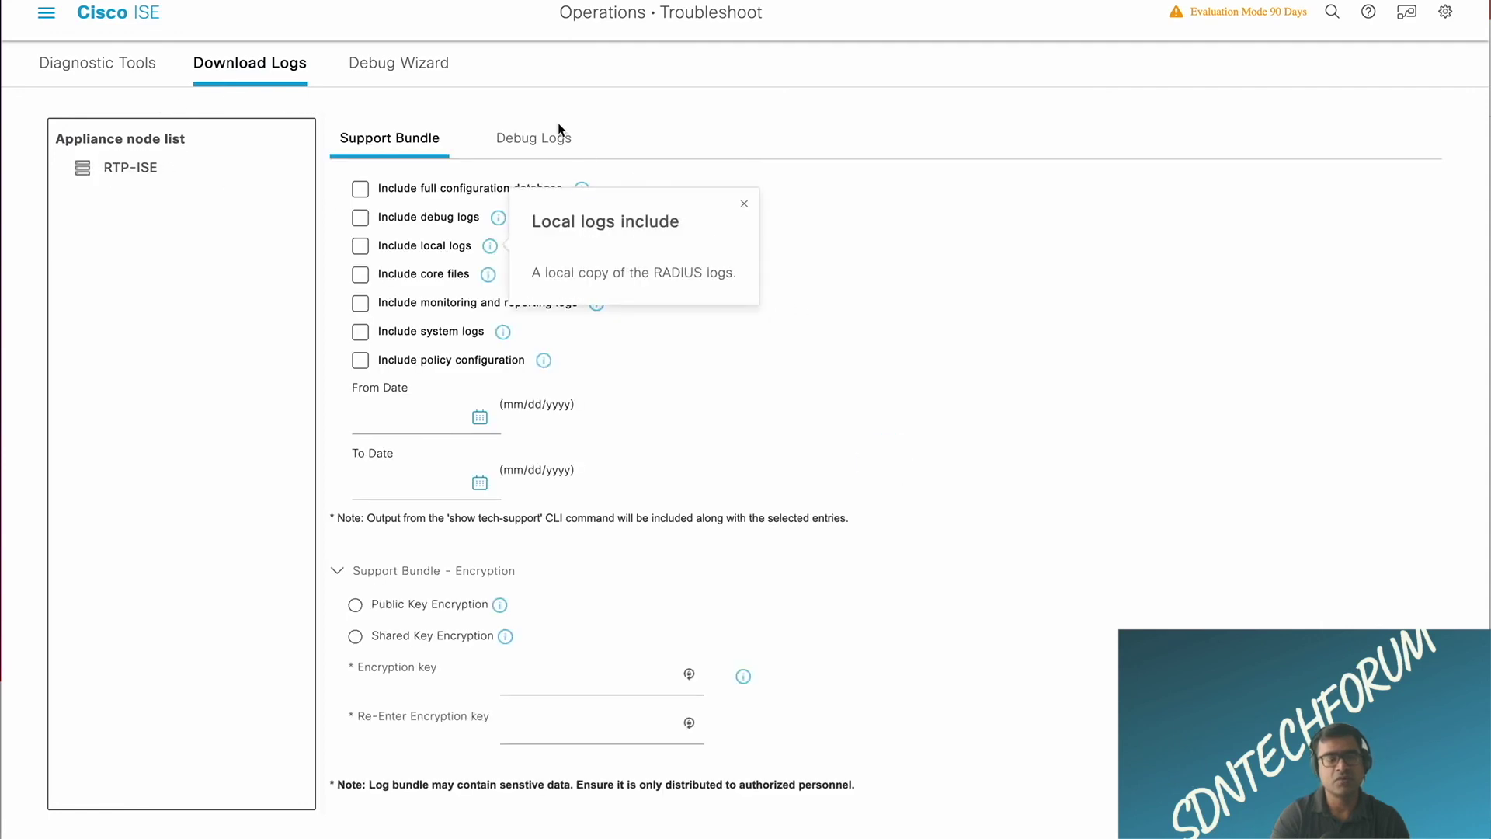
{"action": "left_click", "coordinate": [536, 150]}
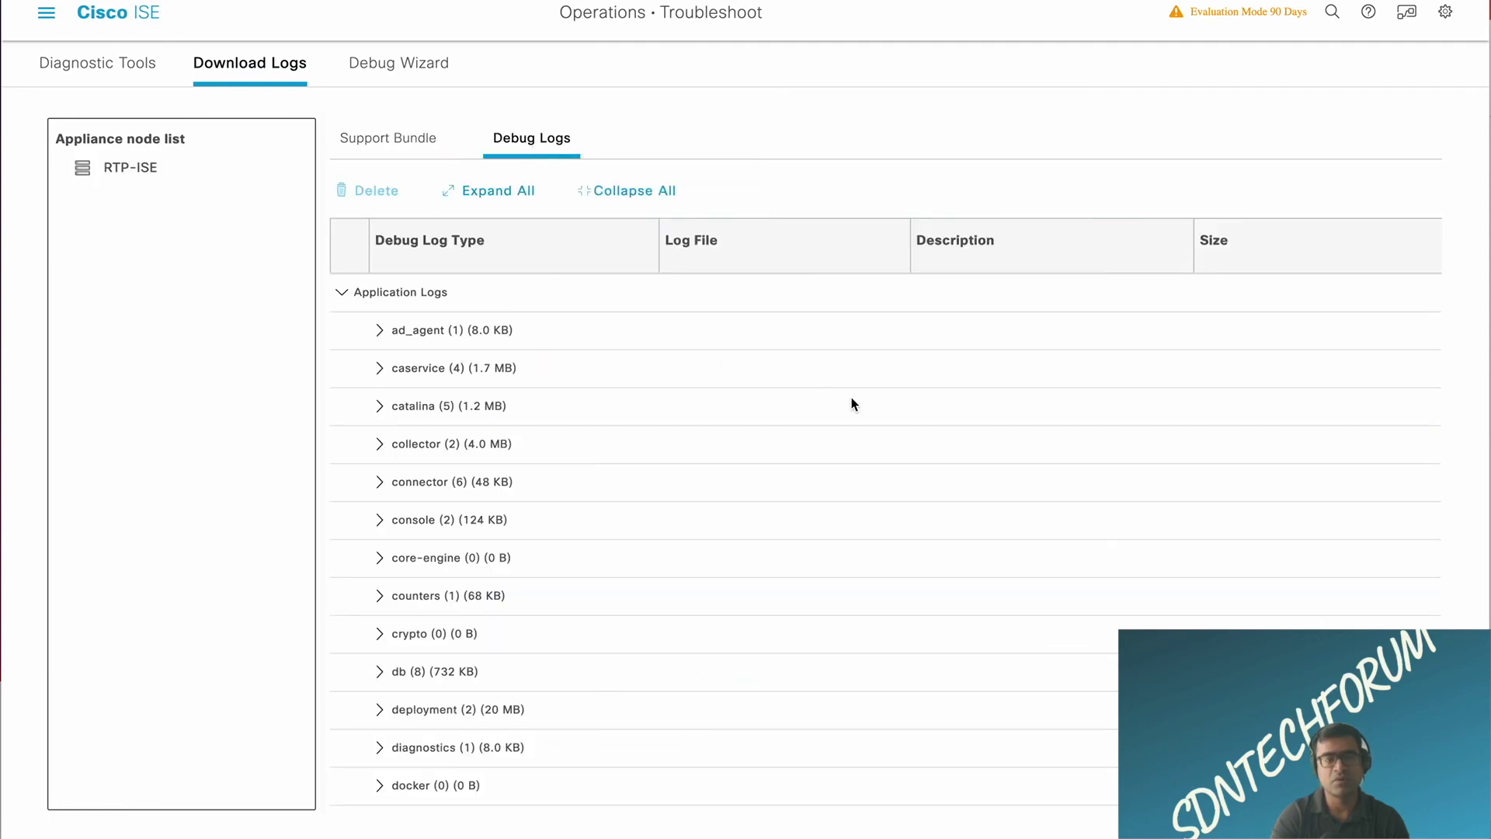
{"action": "scroll", "coordinate": [854, 404], "scroll_direction": "down", "scroll_amount": 5}
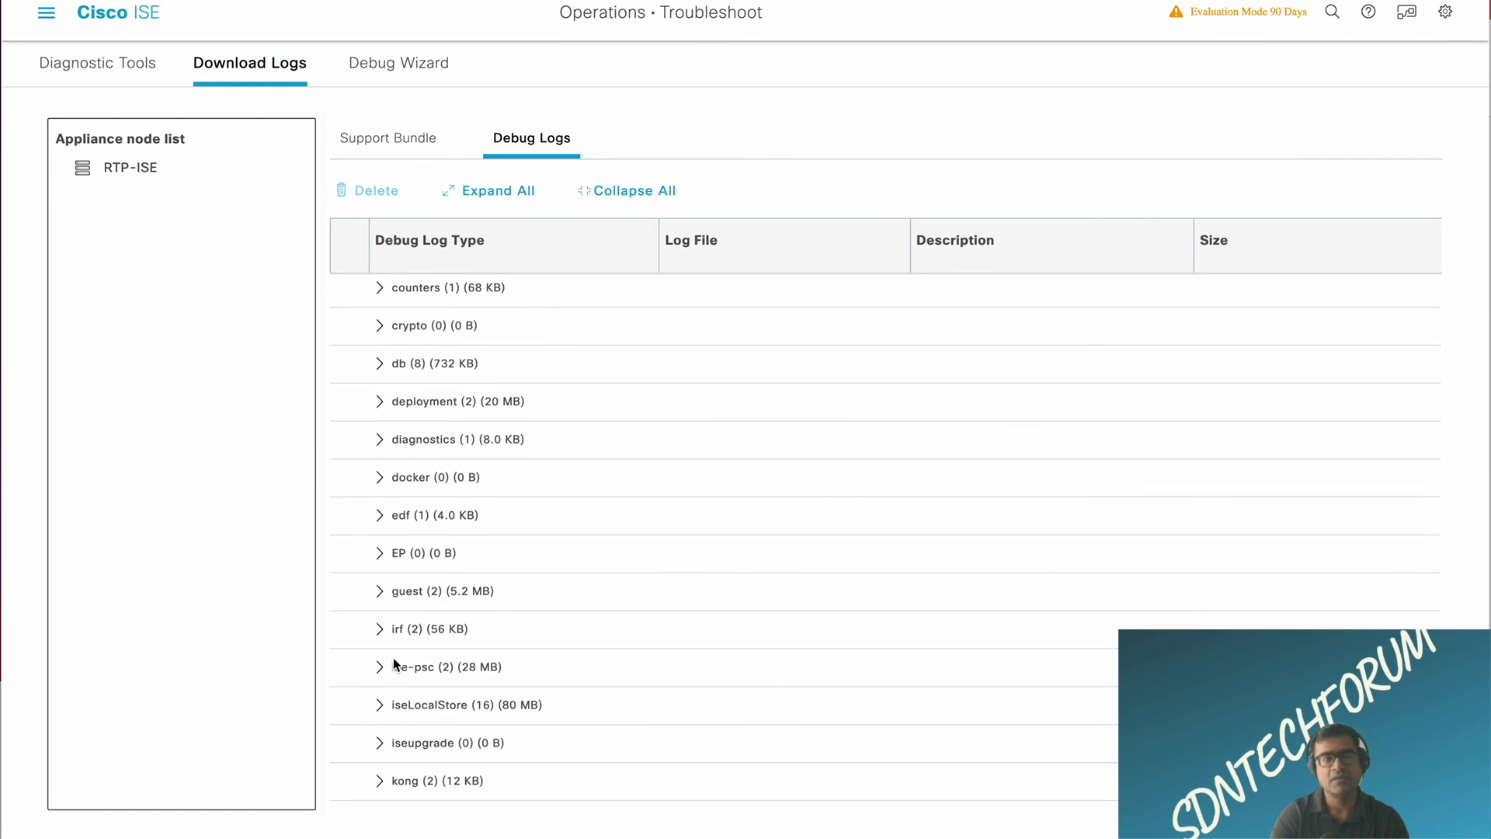
{"action": "left_click", "coordinate": [381, 670]}
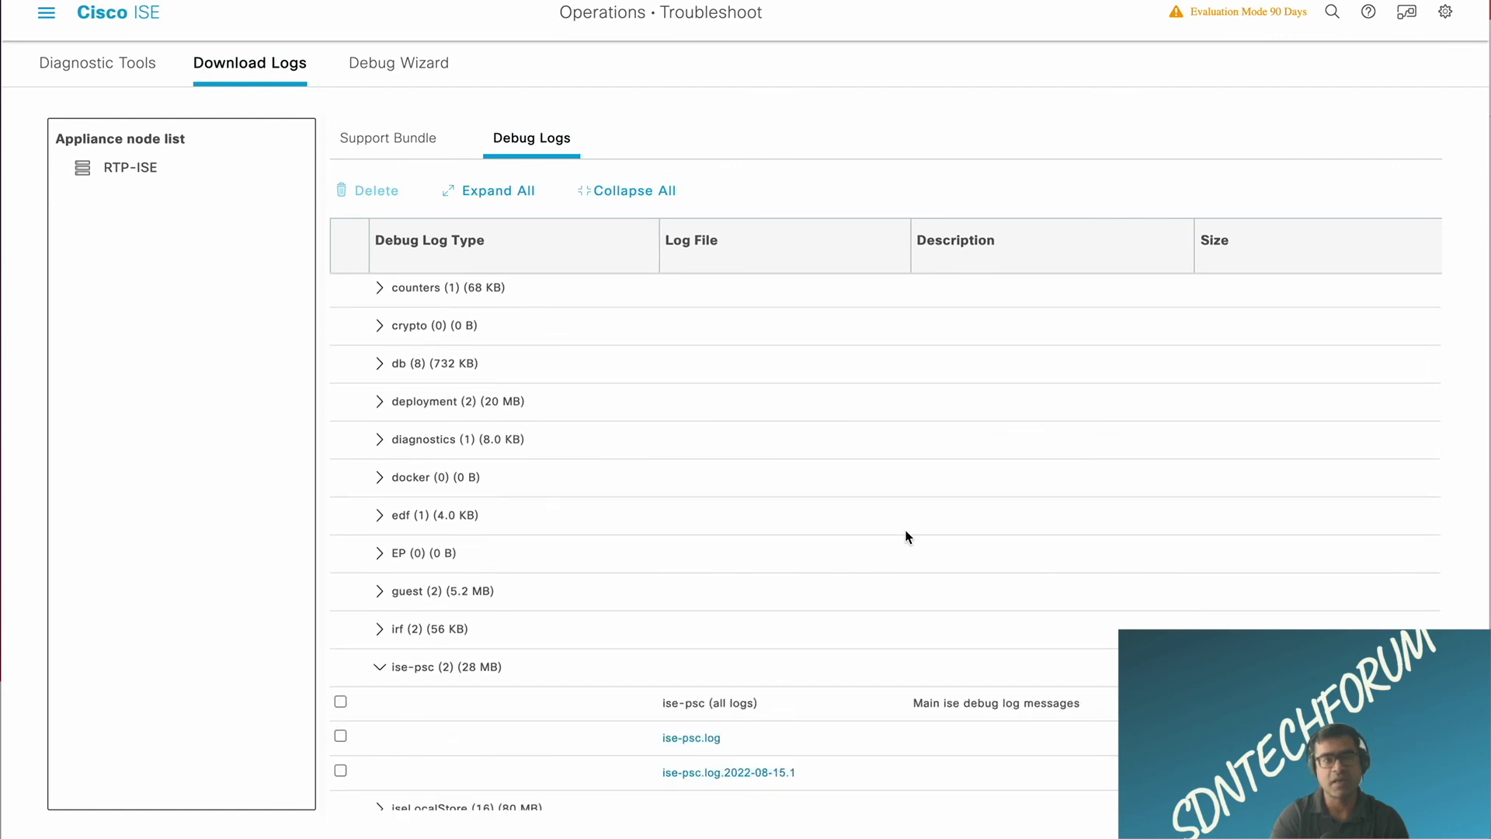
{"action": "scroll", "coordinate": [907, 536], "scroll_direction": "down", "scroll_amount": 3}
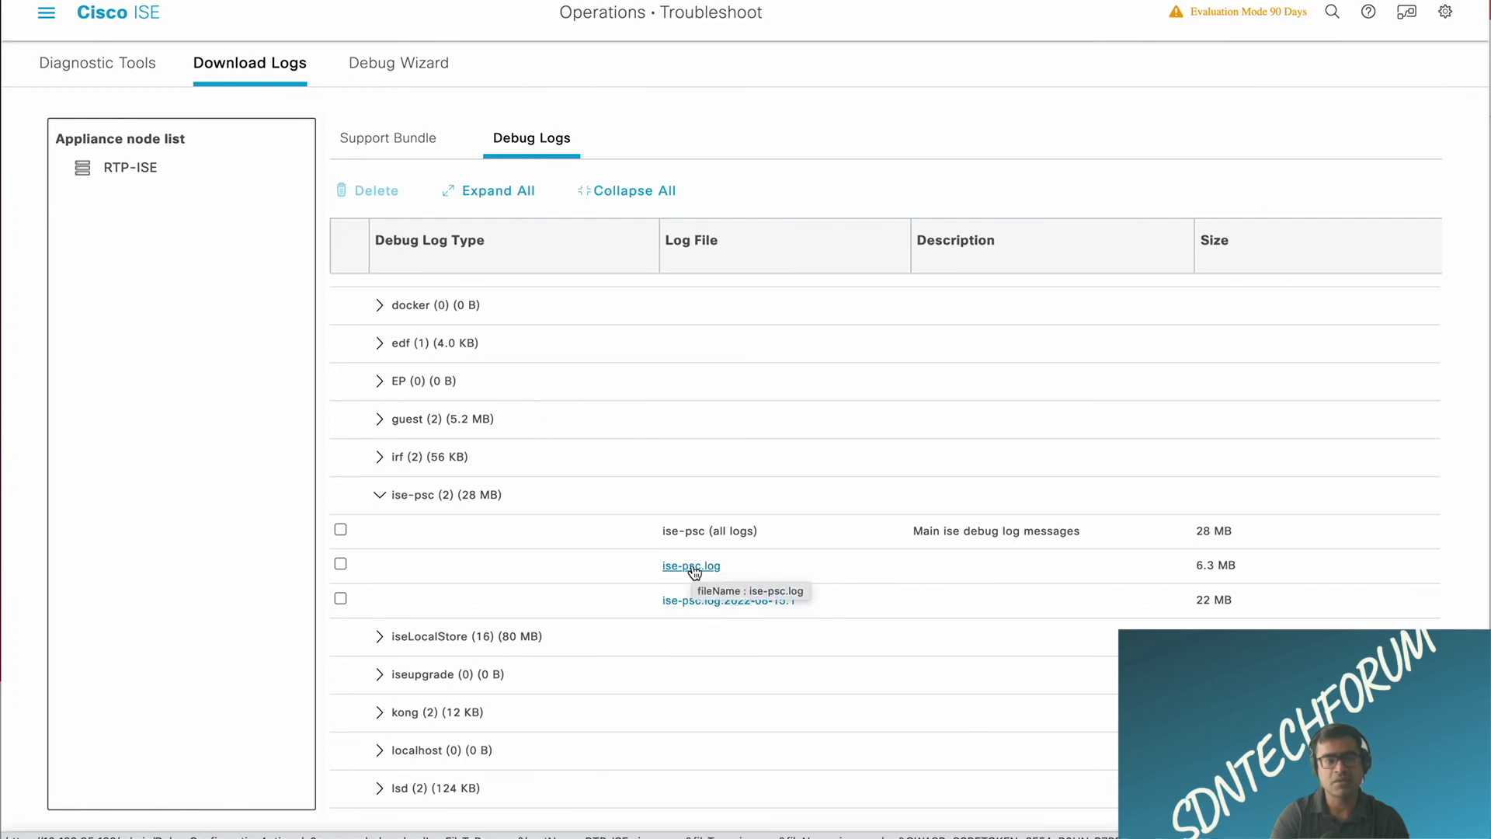
Step: Select ise-psc.log and ise-psc.log.2022-08-15.1 and download both as zip files
{"action": "left_click", "coordinate": [340, 565]}
{"action": "left_click", "coordinate": [344, 601]}
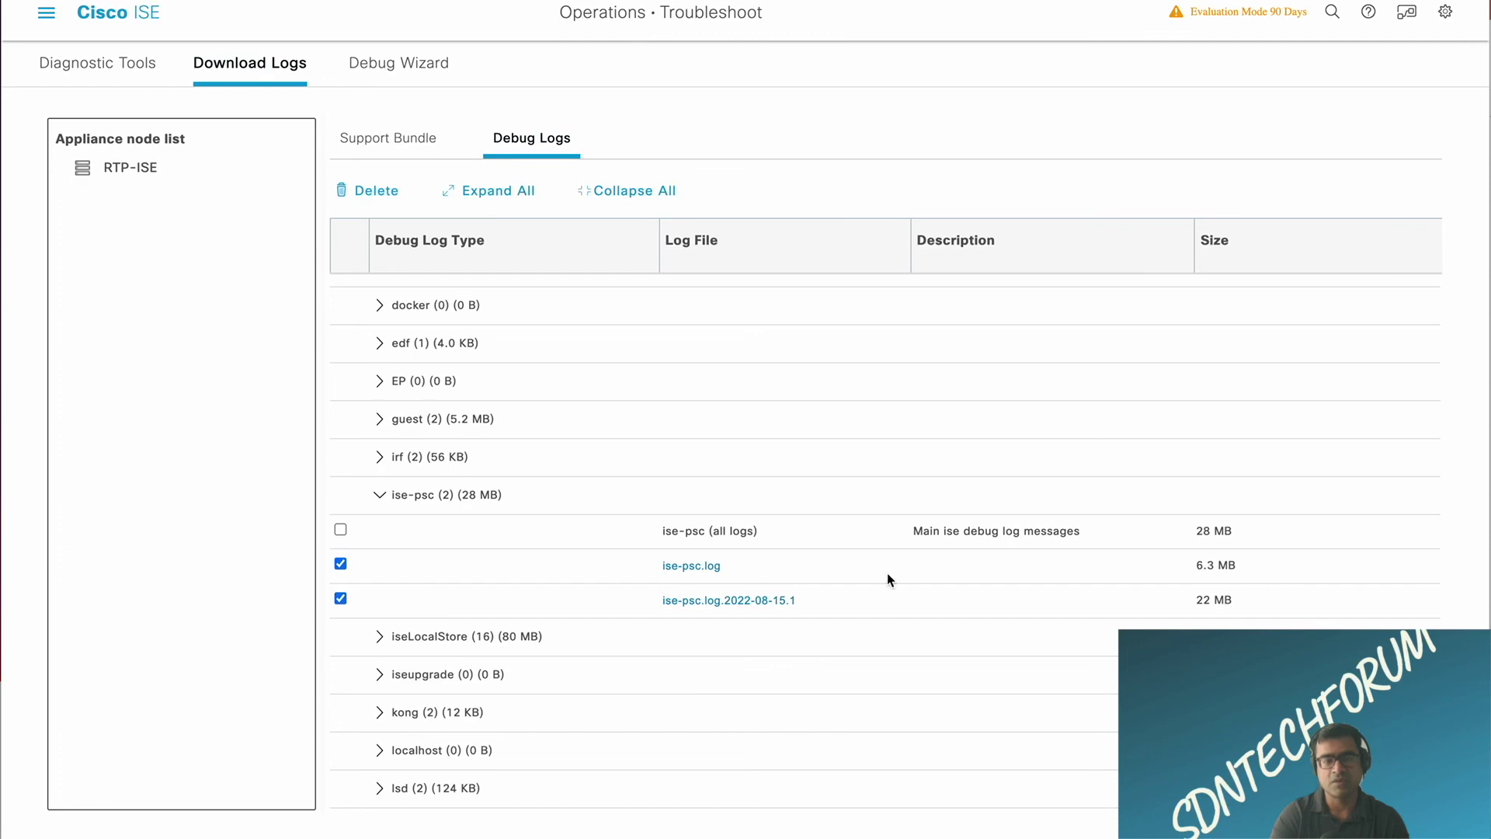
{"action": "scroll", "coordinate": [887, 572], "scroll_direction": "down", "scroll_amount": 6}
{"action": "scroll", "coordinate": [888, 576], "scroll_direction": "down", "scroll_amount": 10}
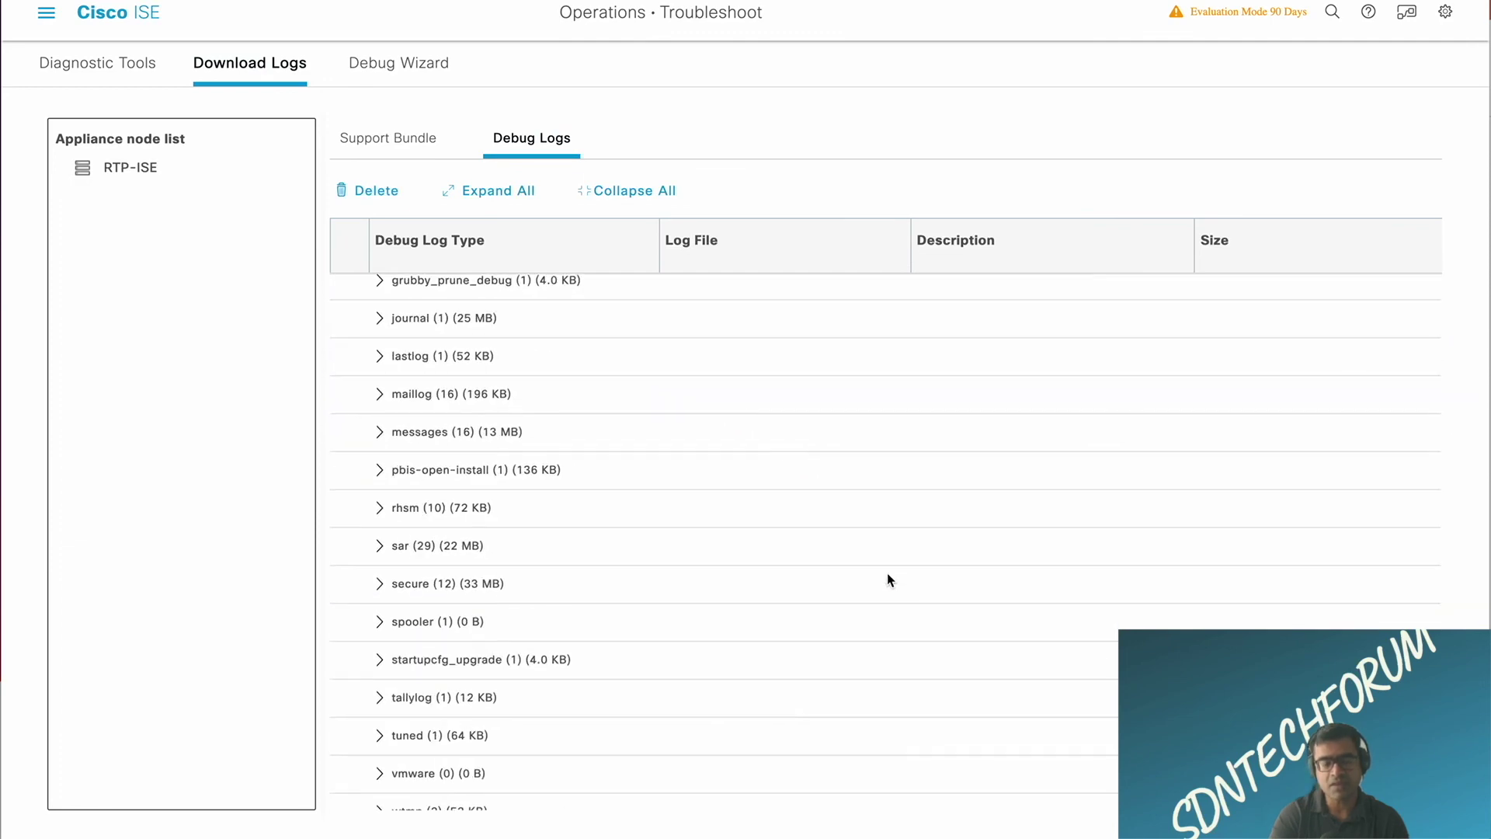
{"action": "scroll", "coordinate": [888, 575], "scroll_direction": "up", "scroll_amount": 5}
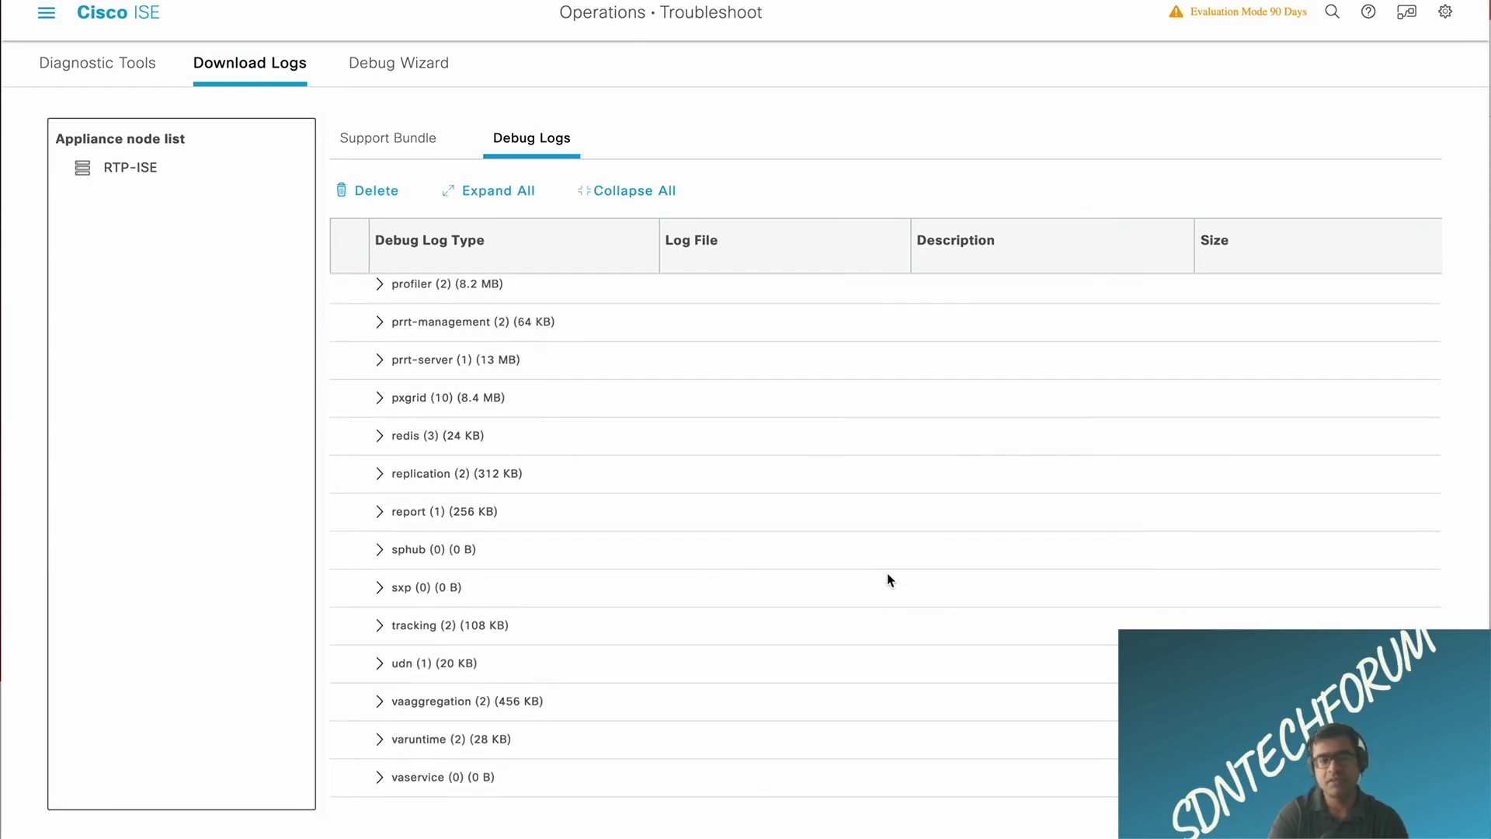
{"action": "scroll", "coordinate": [888, 575], "scroll_direction": "up", "scroll_amount": 2}
{"action": "scroll", "coordinate": [888, 580], "scroll_direction": "up", "scroll_amount": 5}
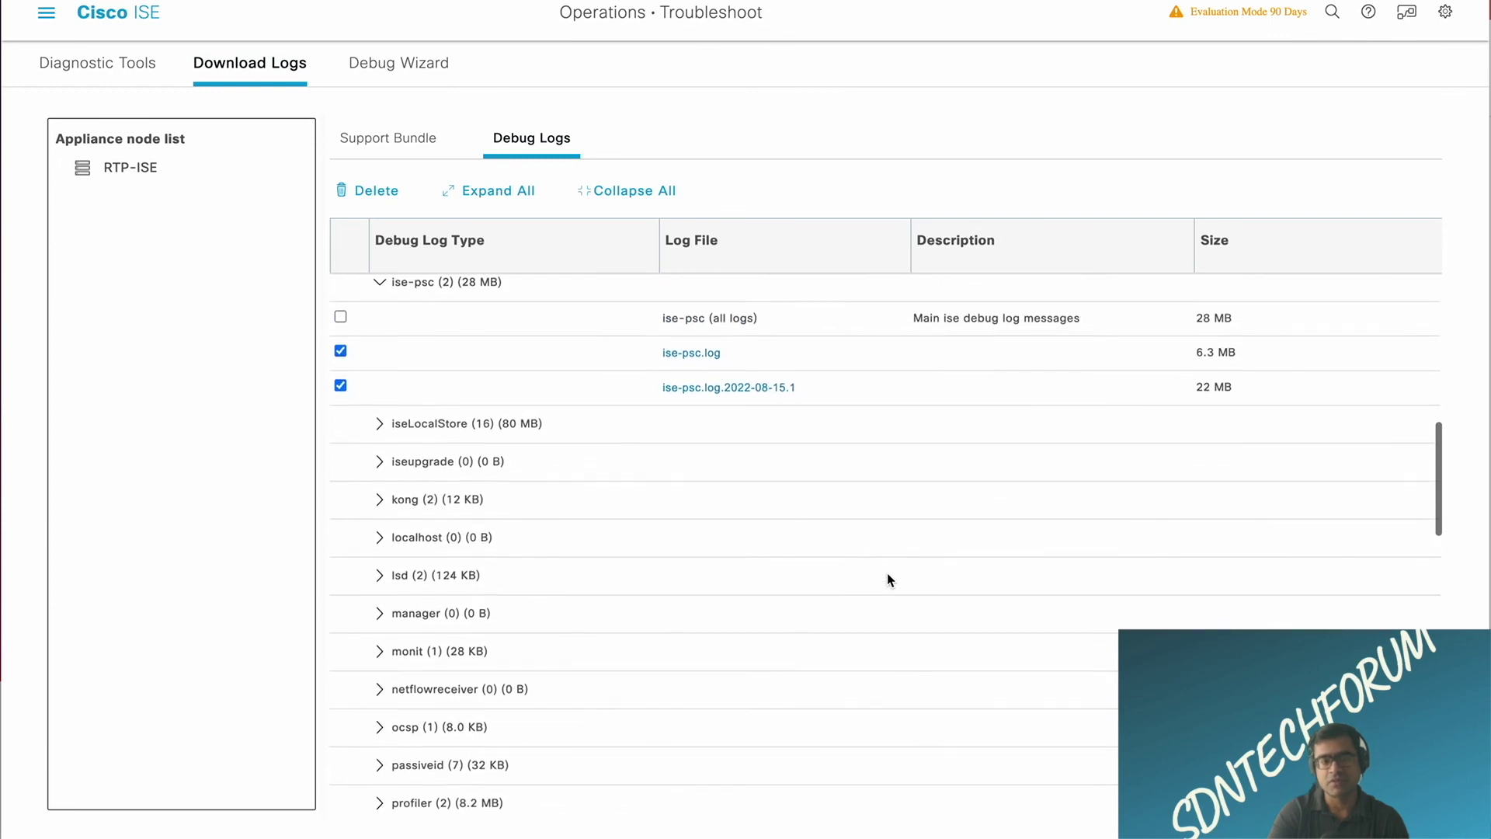
{"action": "left_click", "coordinate": [703, 360]}
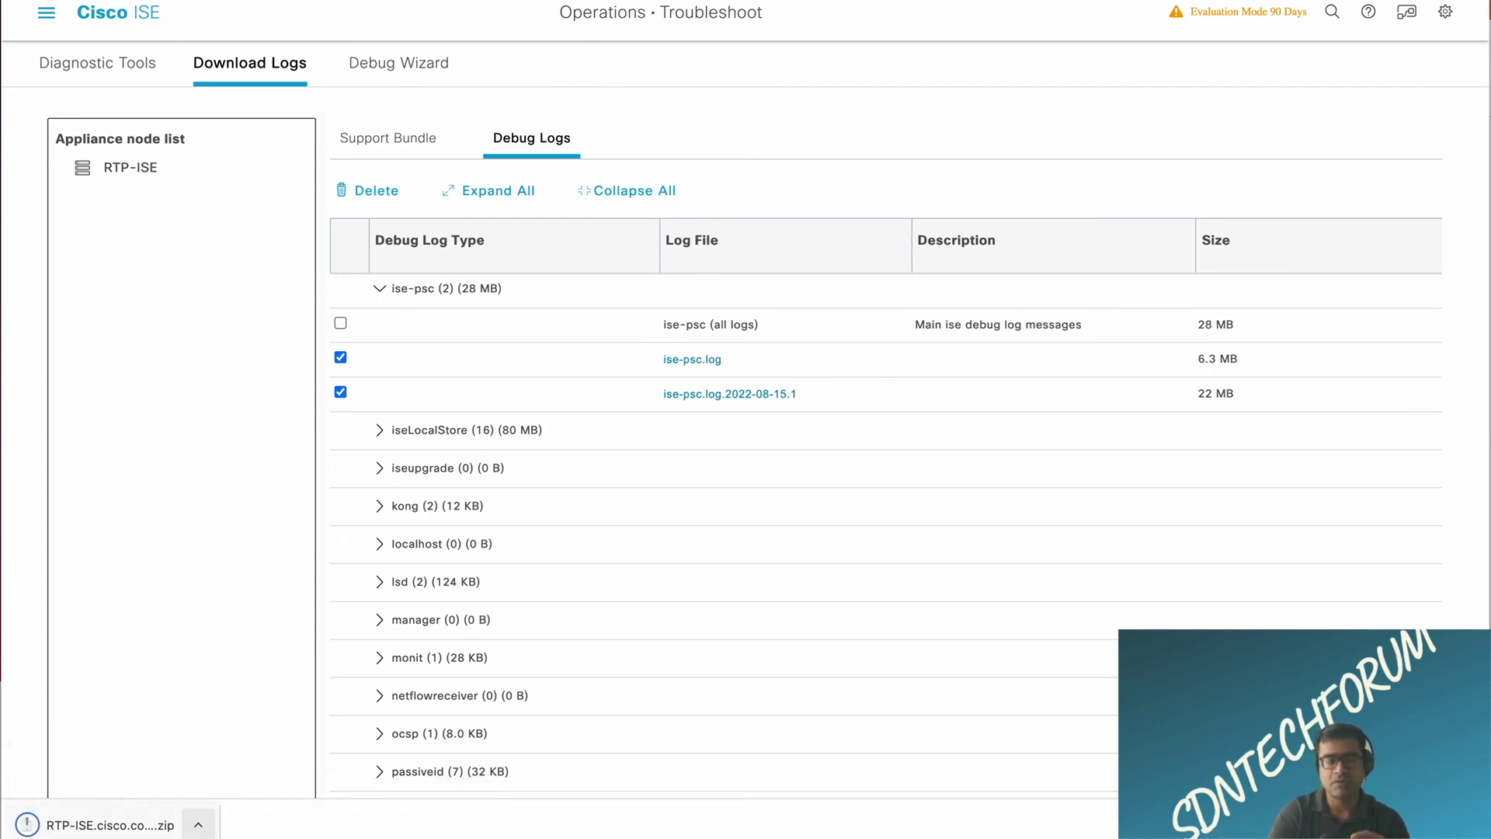
{"action": "left_click", "coordinate": [774, 395]}
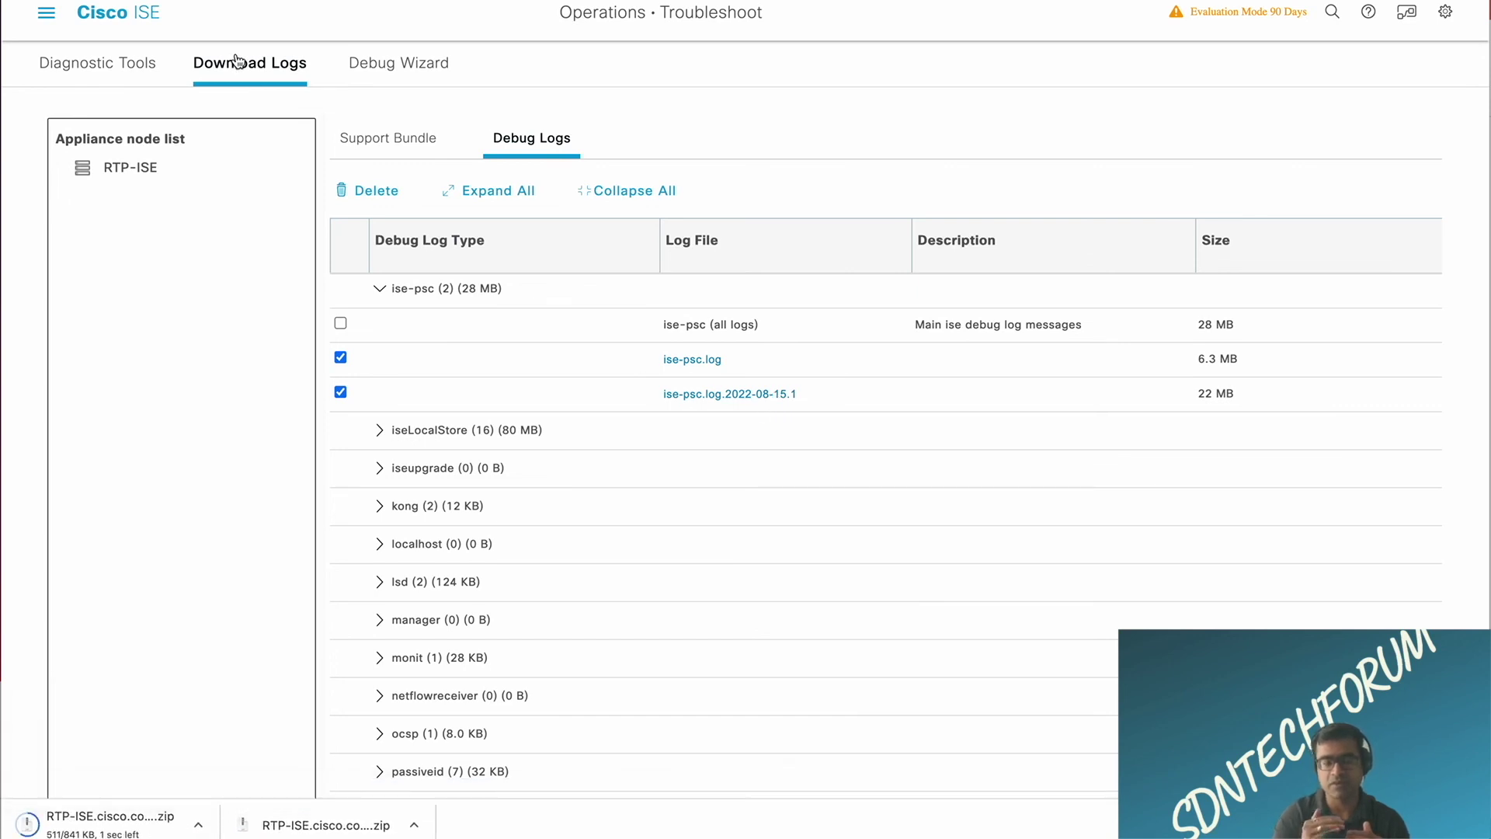
Step: Return to the ISE dashboard, then recheck DNA Center's System 360 for ISE availability
{"action": "left_click", "coordinate": [56, 26]}
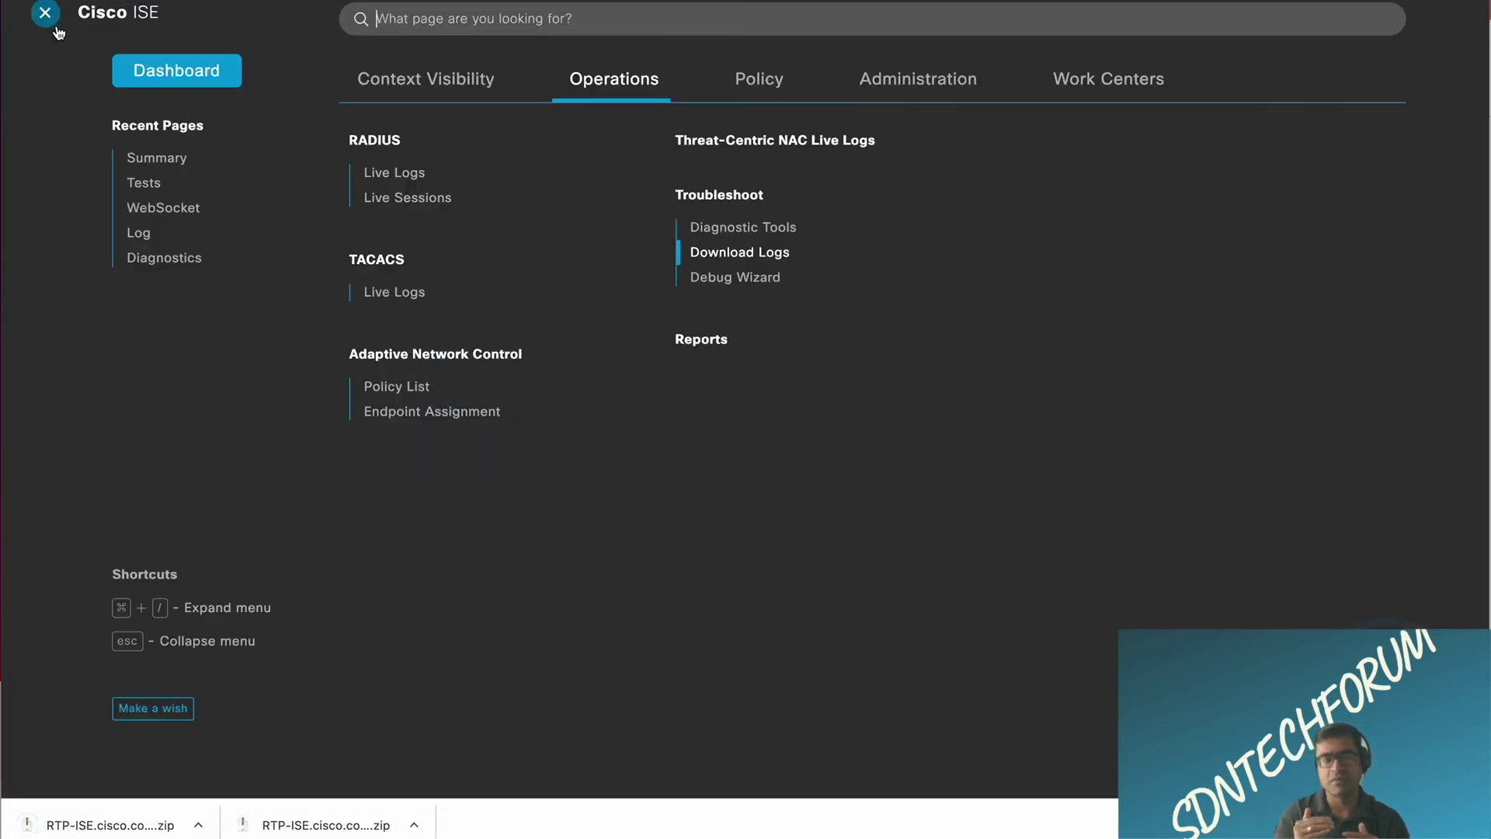
{"action": "left_click", "coordinate": [183, 71]}
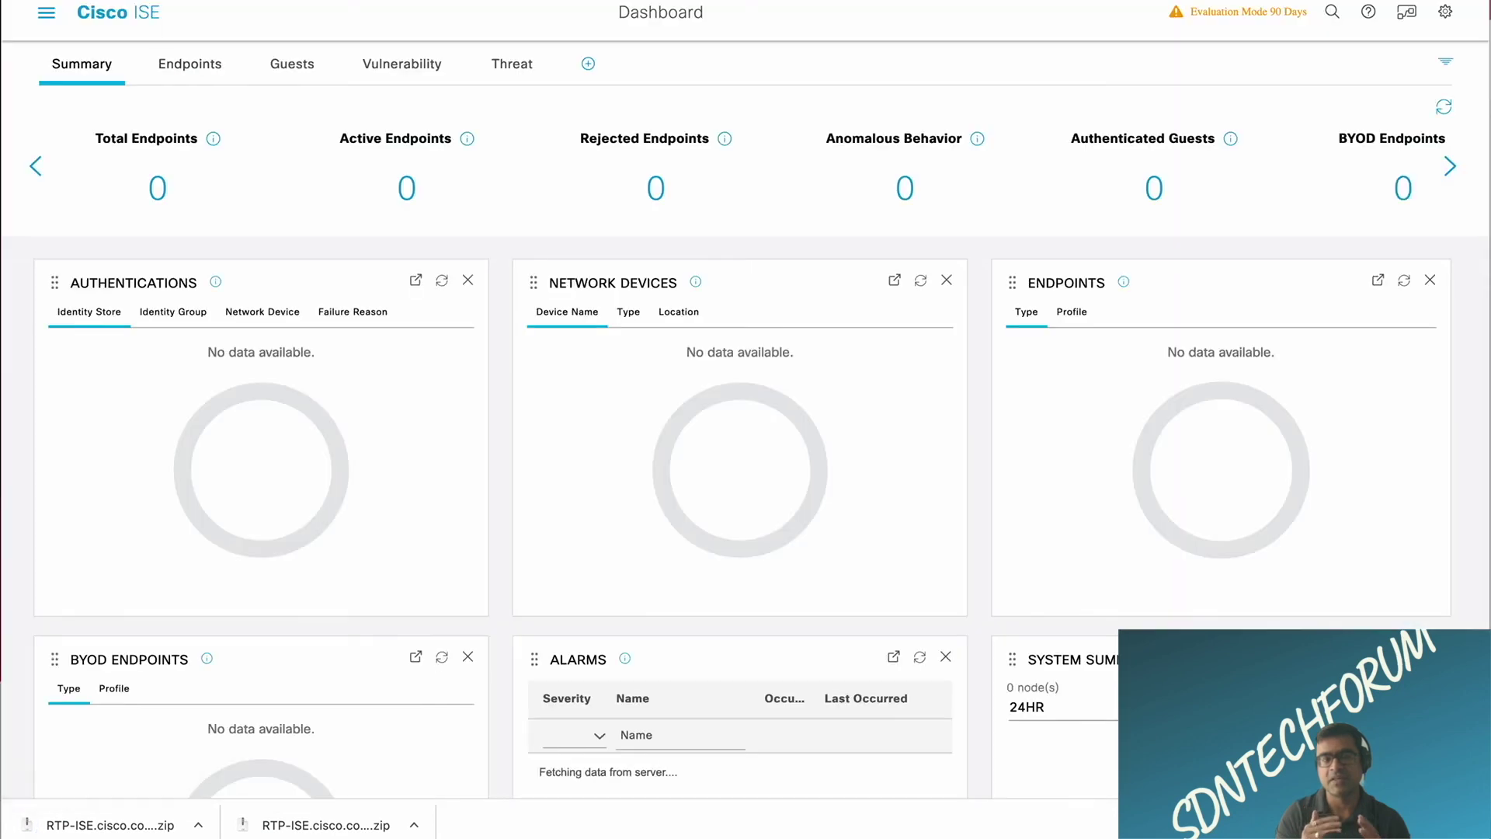
{"action": "key", "text": "ctrl+Tab"}
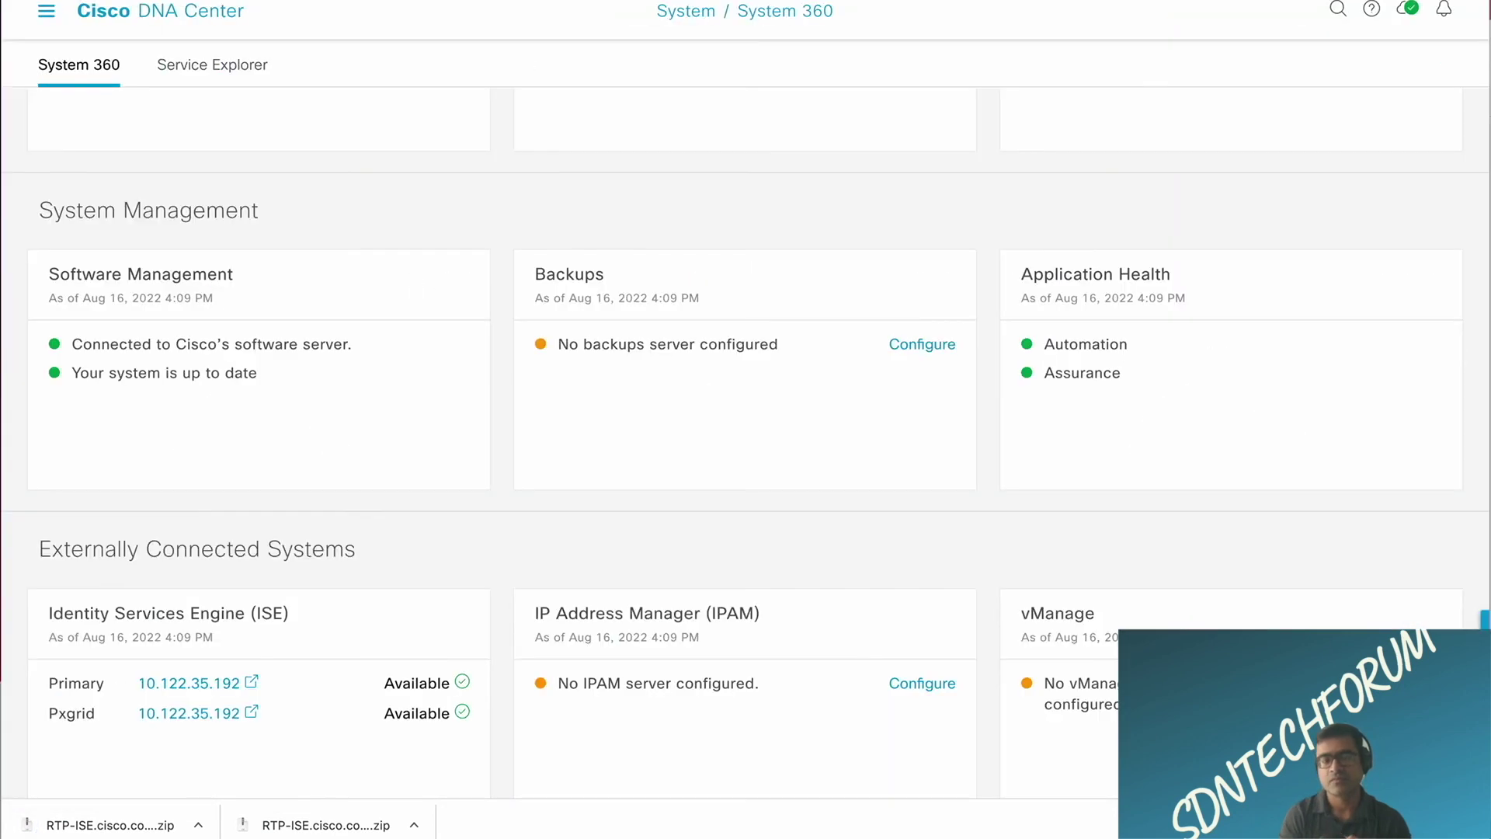
{"action": "scroll", "coordinate": [646, 263], "scroll_direction": "down", "scroll_amount": 1}
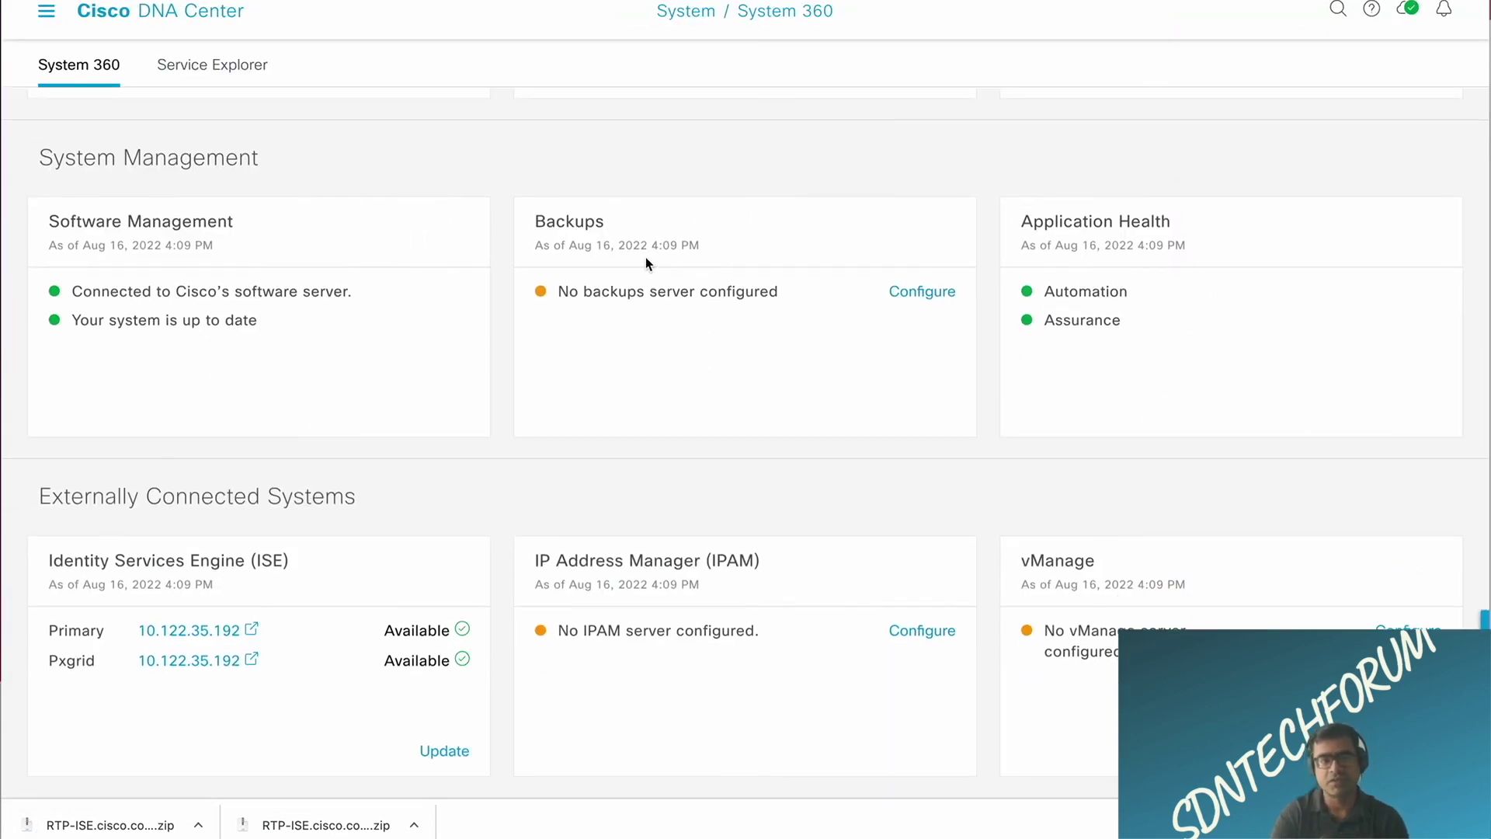
{"action": "scroll", "coordinate": [645, 258], "scroll_direction": "up", "scroll_amount": 5}
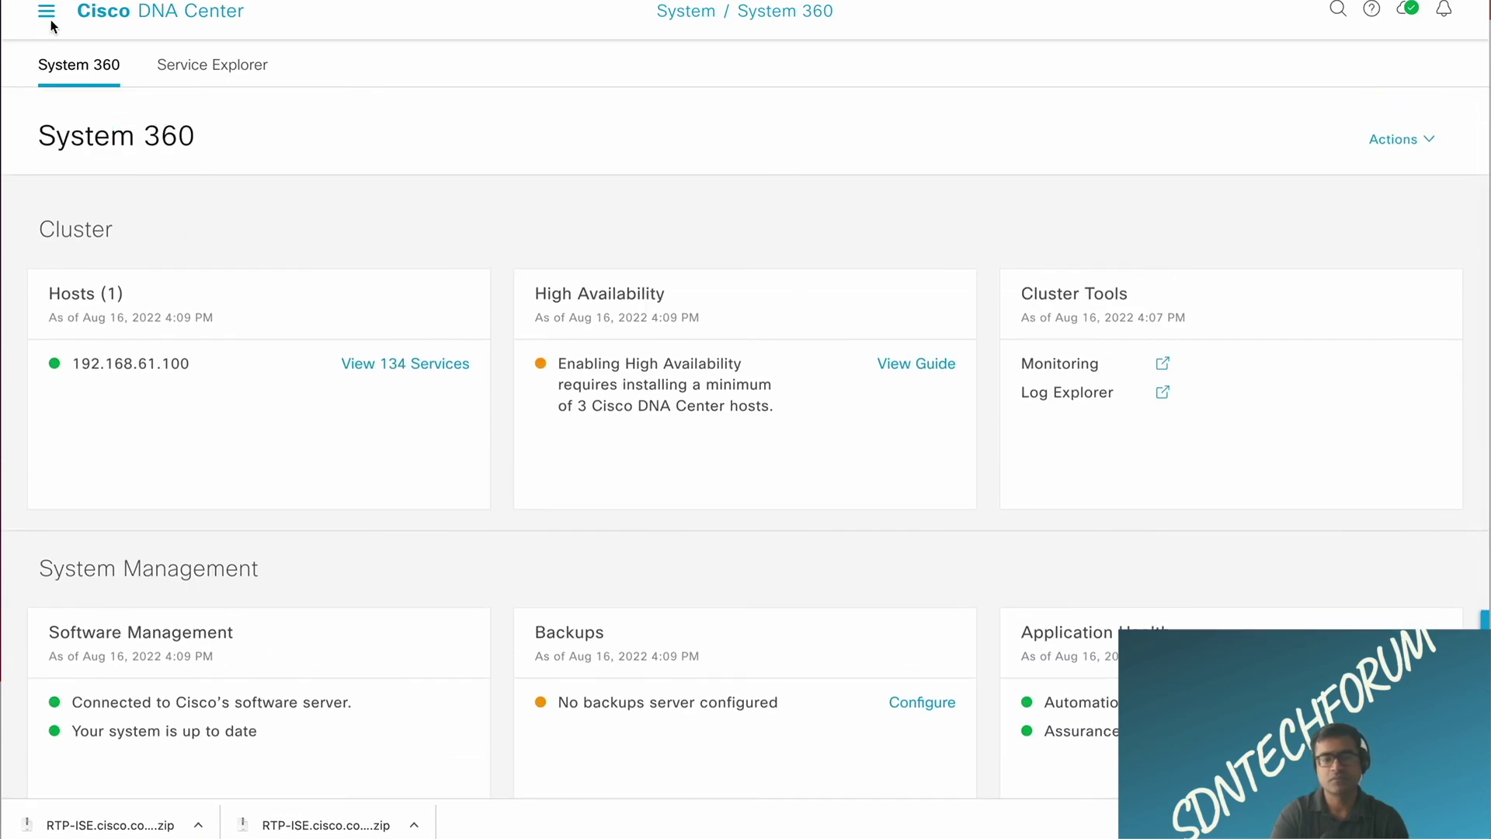
Step: In DNA Center System Settings, search 'authe' and open Authentication and Policy Servers
{"action": "left_click", "coordinate": [48, 16]}
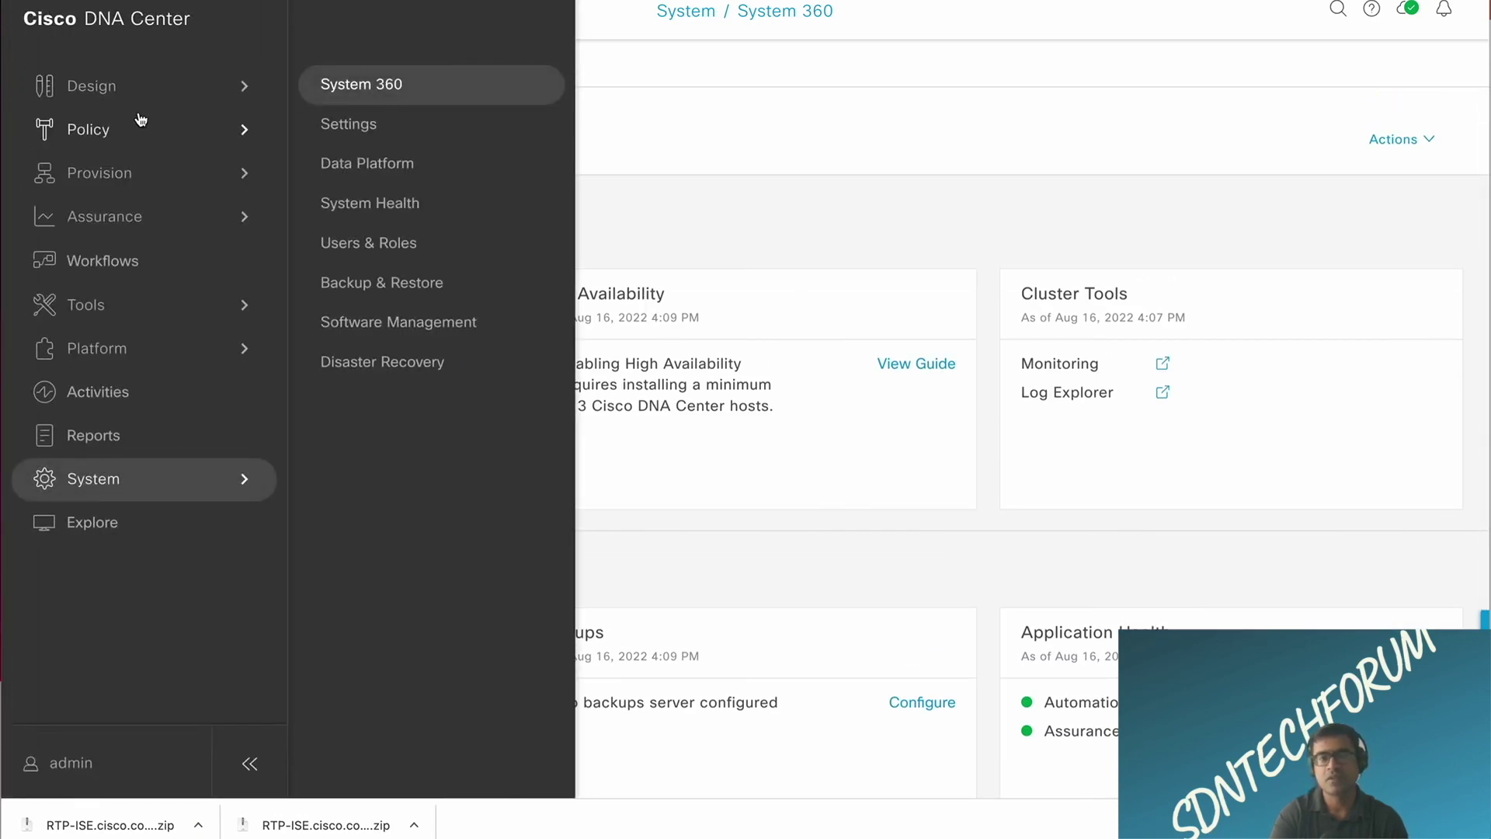
{"action": "left_click", "coordinate": [347, 126]}
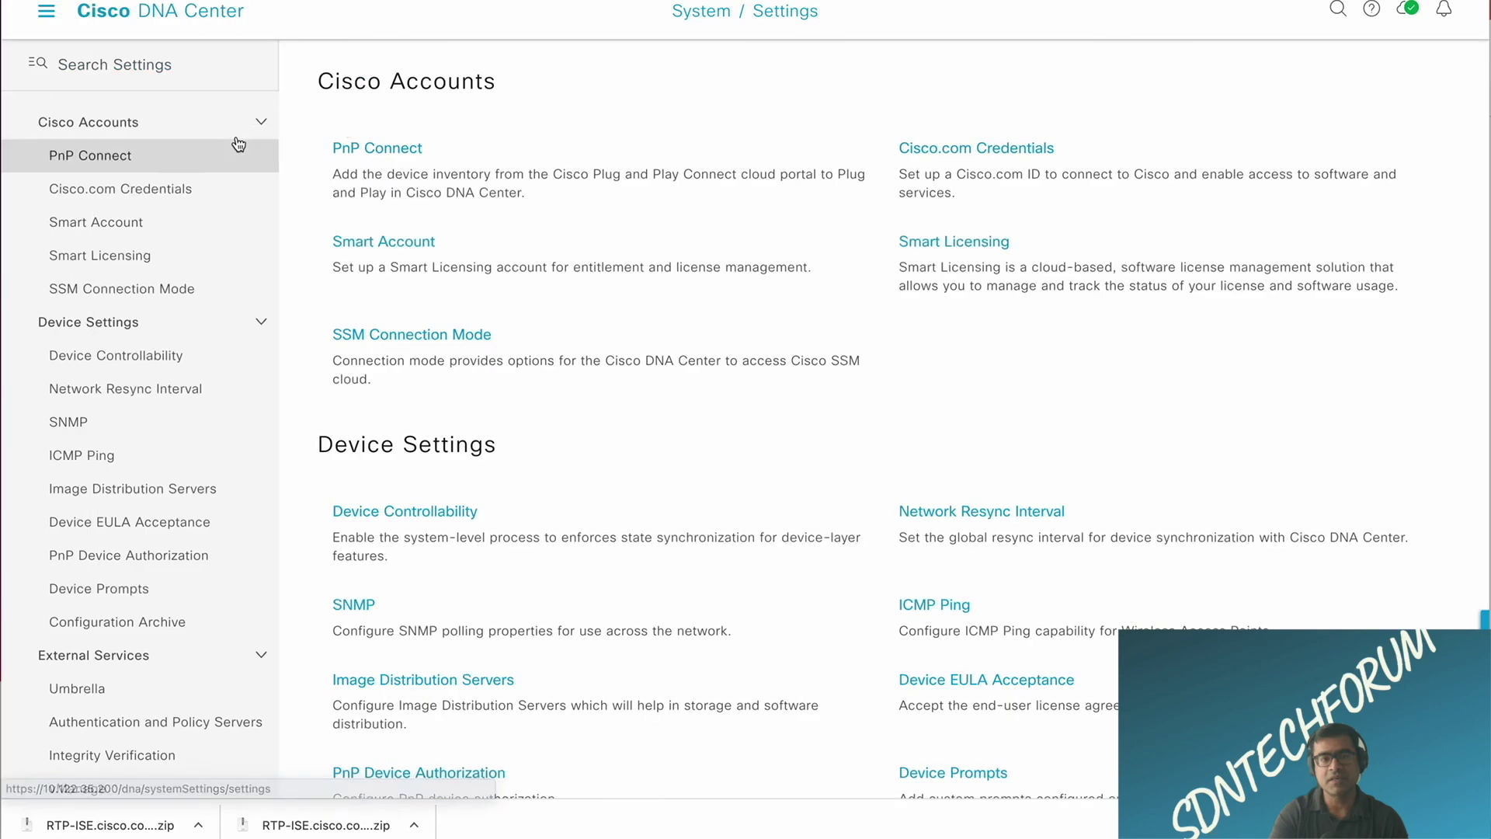
{"action": "left_click", "coordinate": [156, 73]}
{"action": "type", "text": "au"}
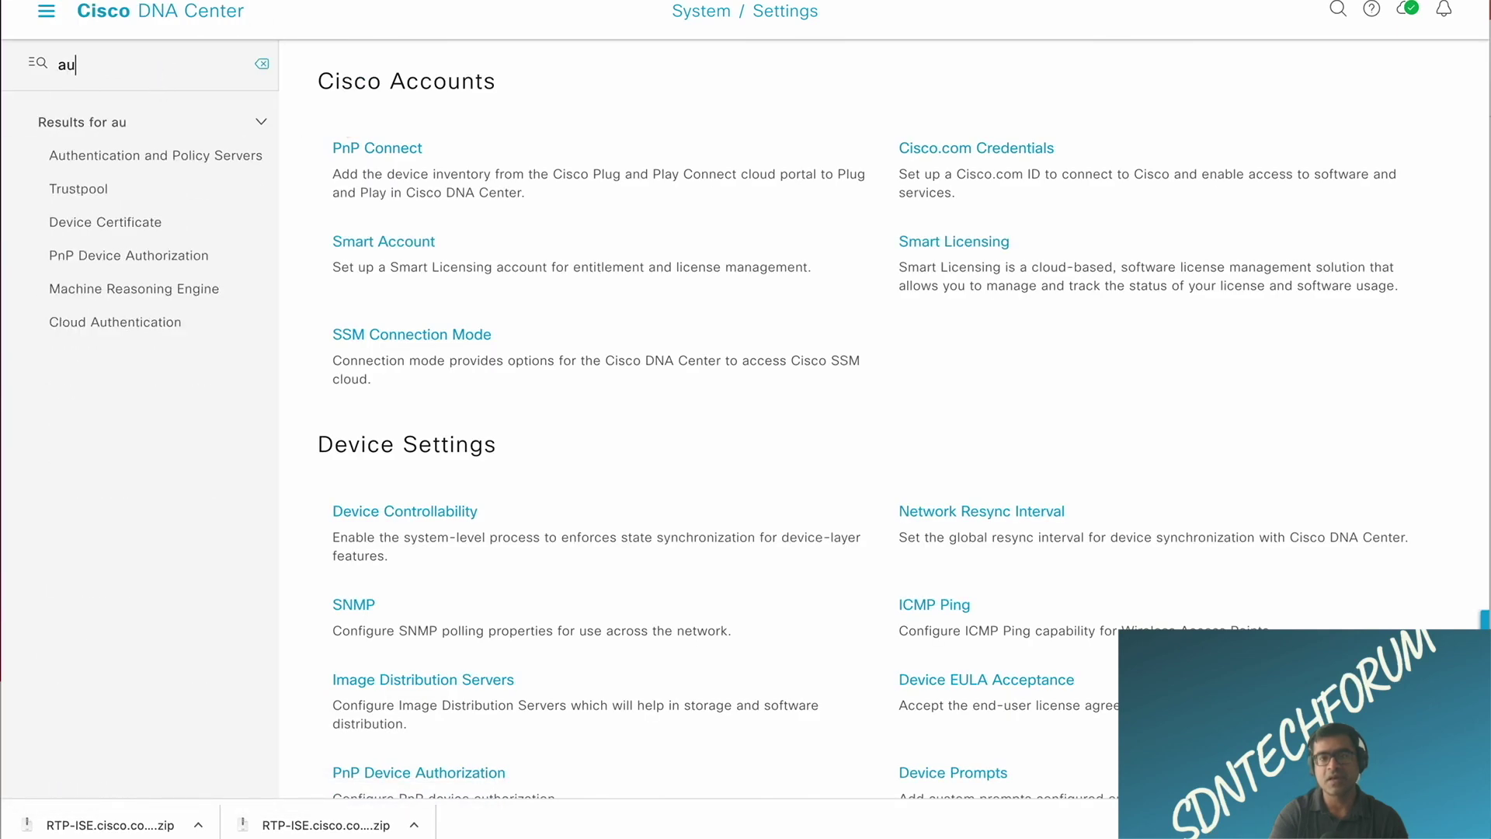
{"action": "type", "text": "the"}
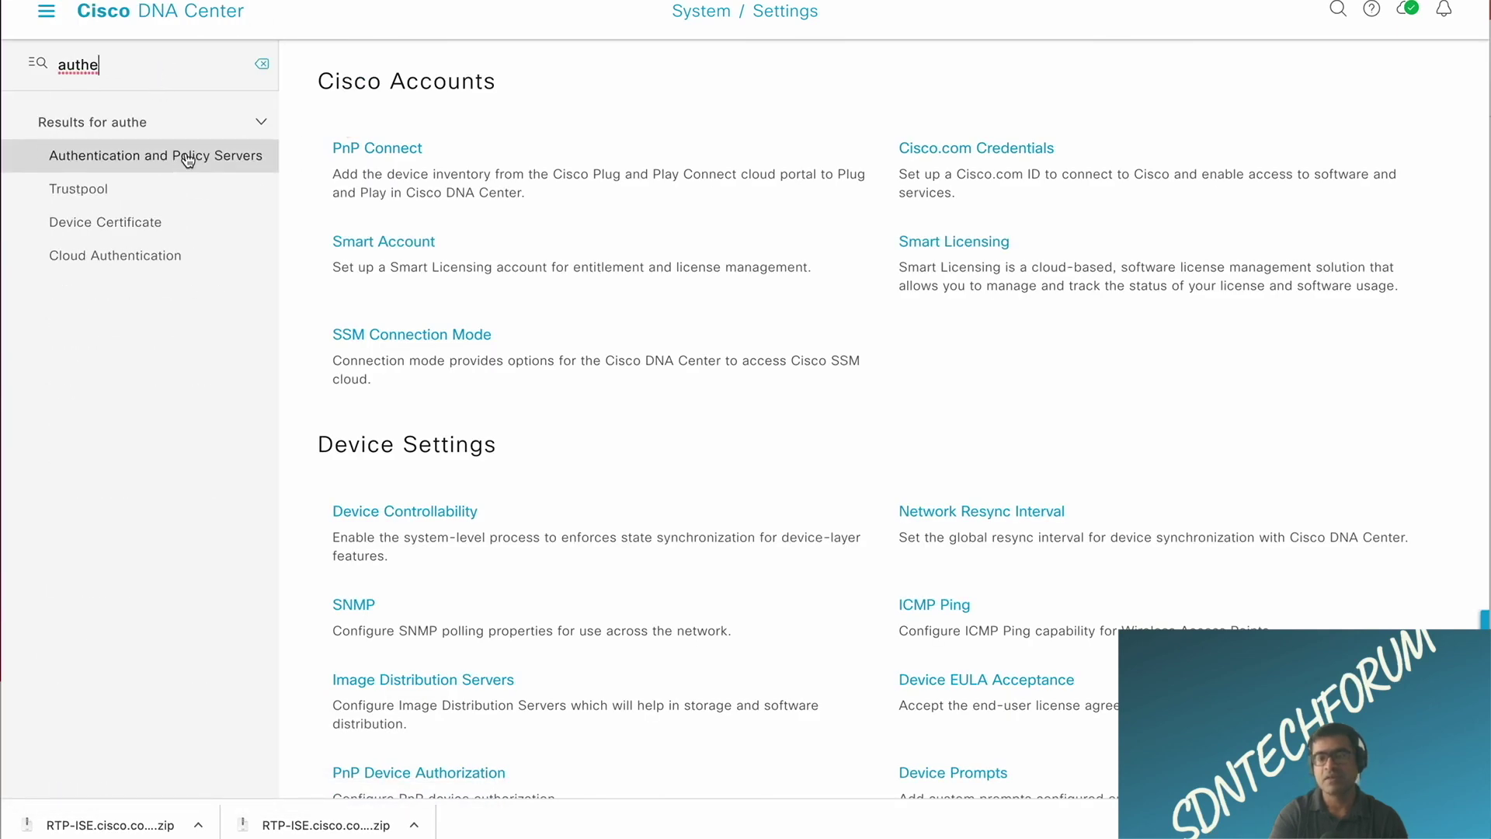
{"action": "left_click", "coordinate": [180, 156]}
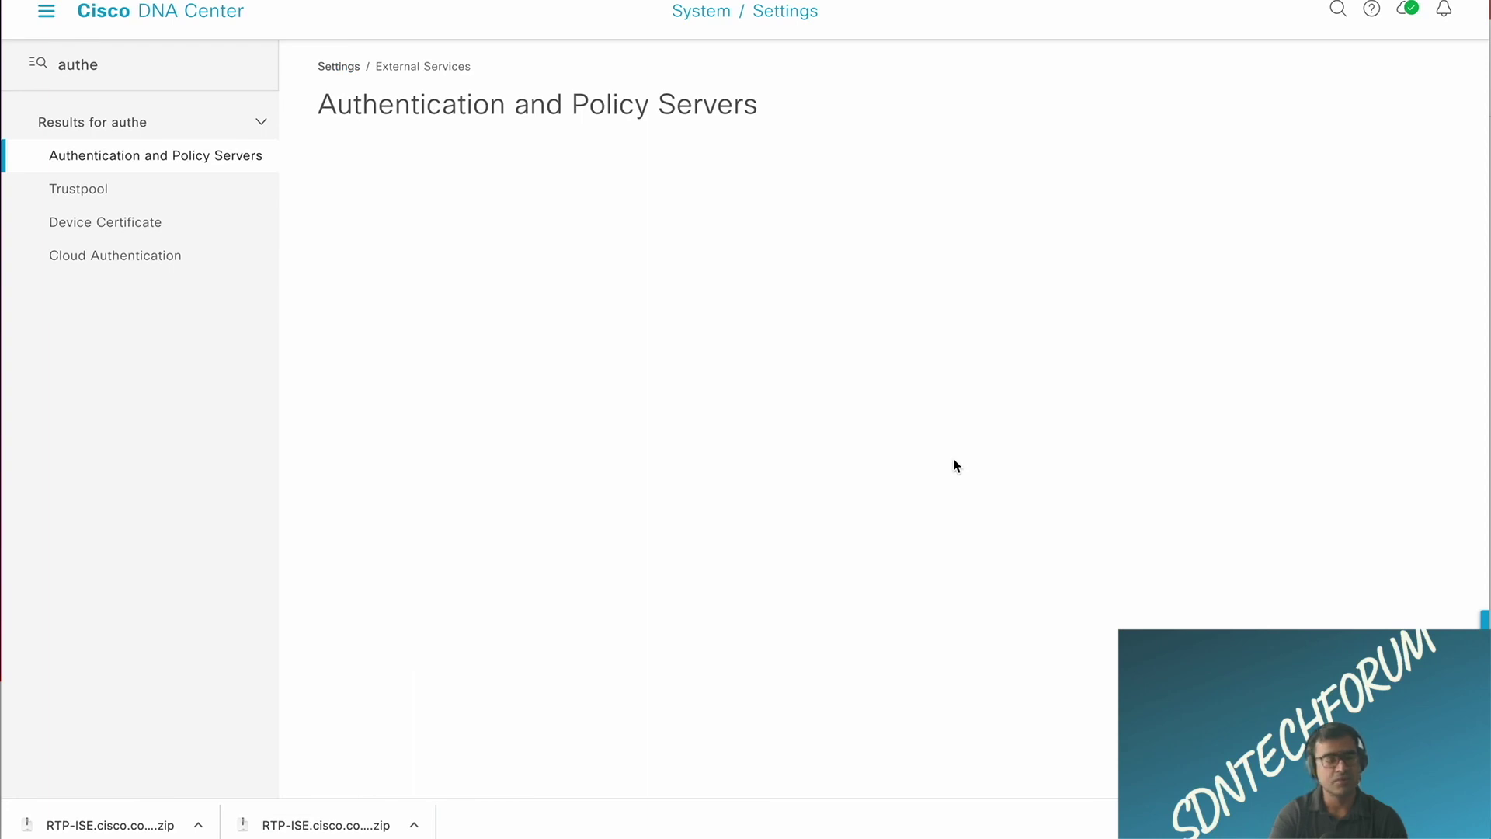